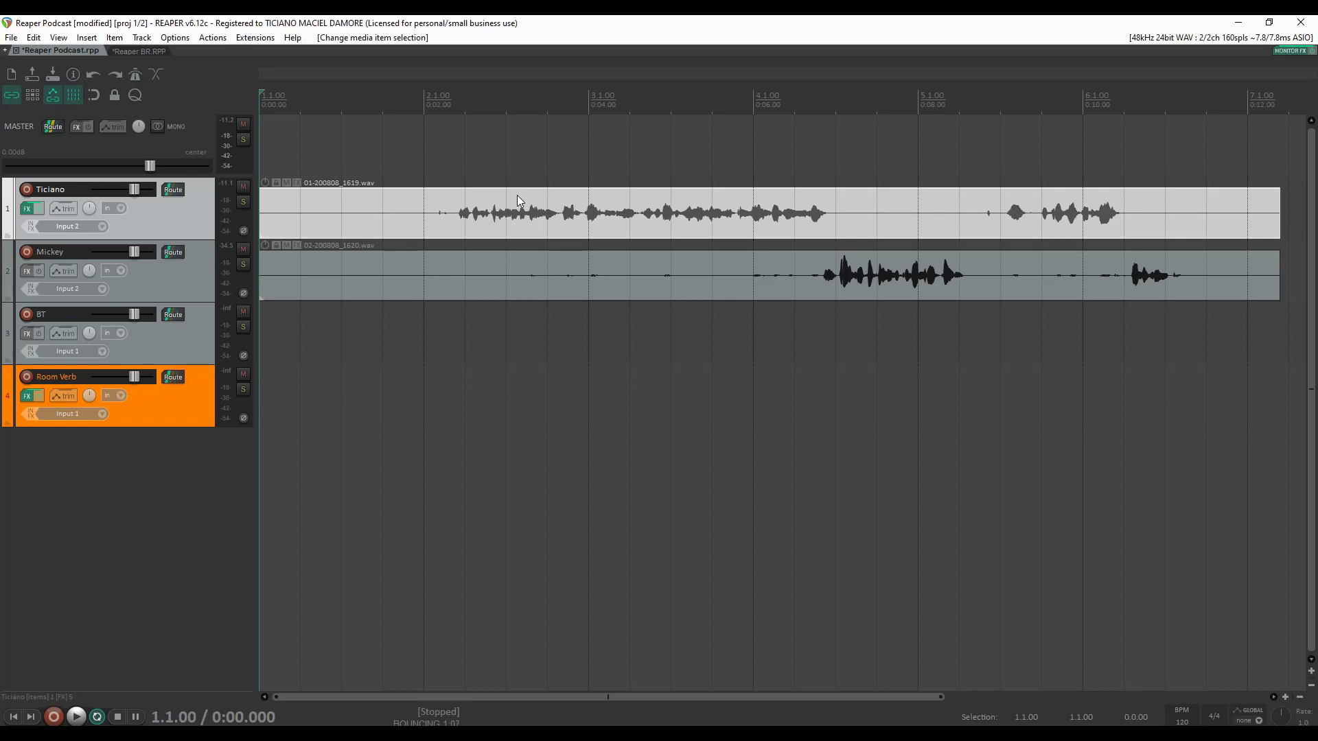
# Listen to the recording from the start with both voices, and audition track 1 on its own by briefly soloing it.
pyautogui.press('space')
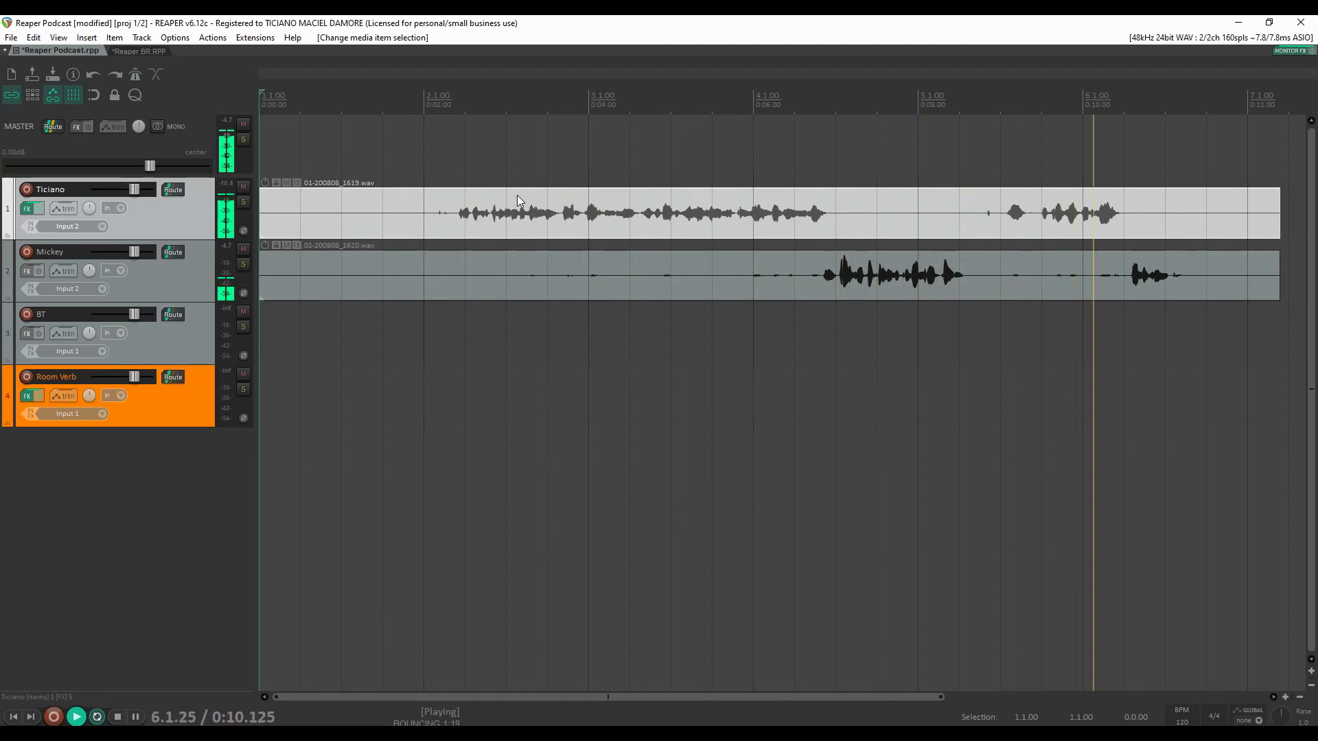
pyautogui.press('space')
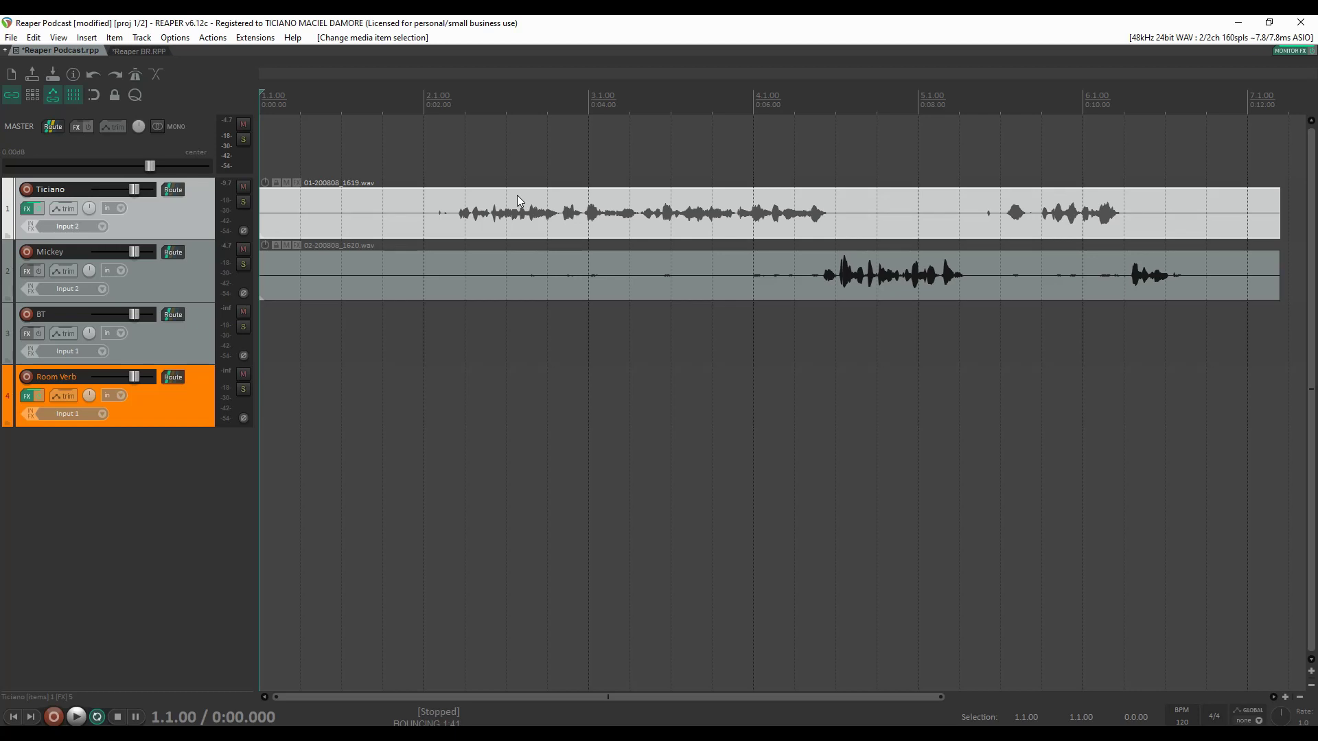
pyautogui.click(241, 205)
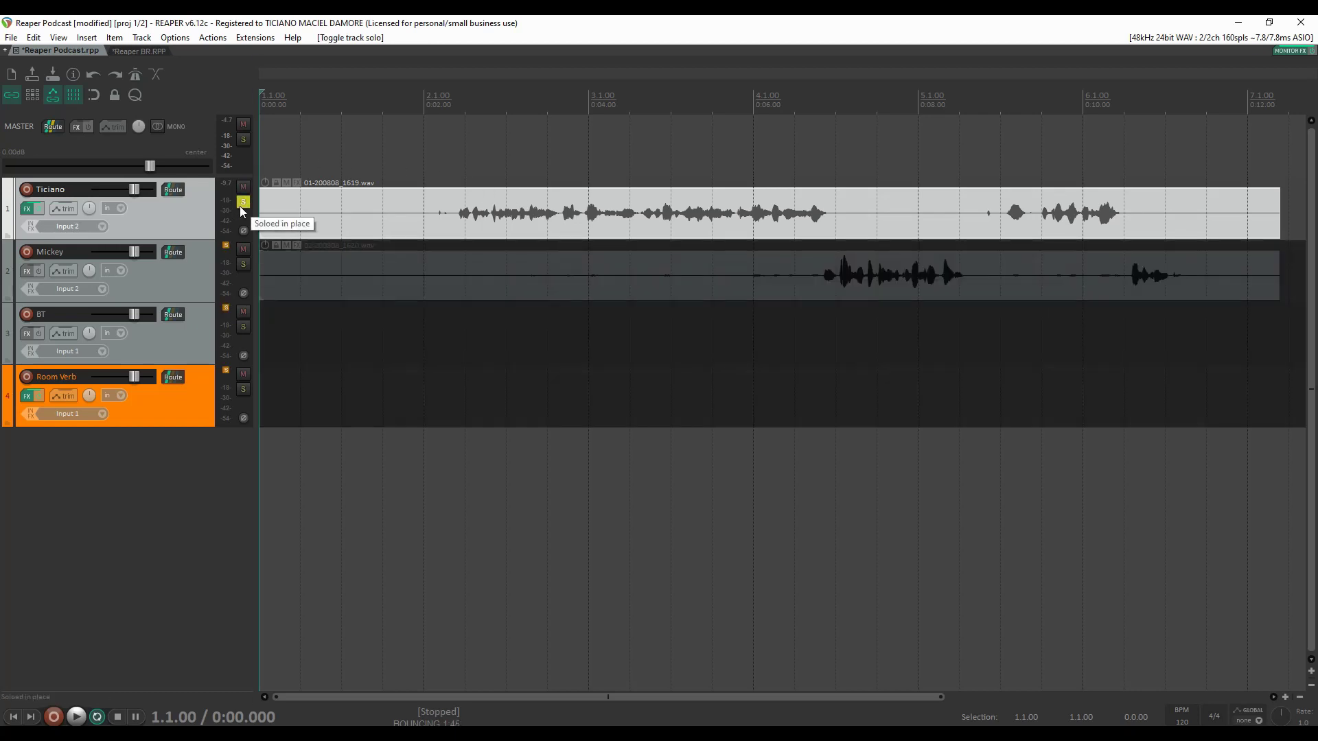
pyautogui.press('space')
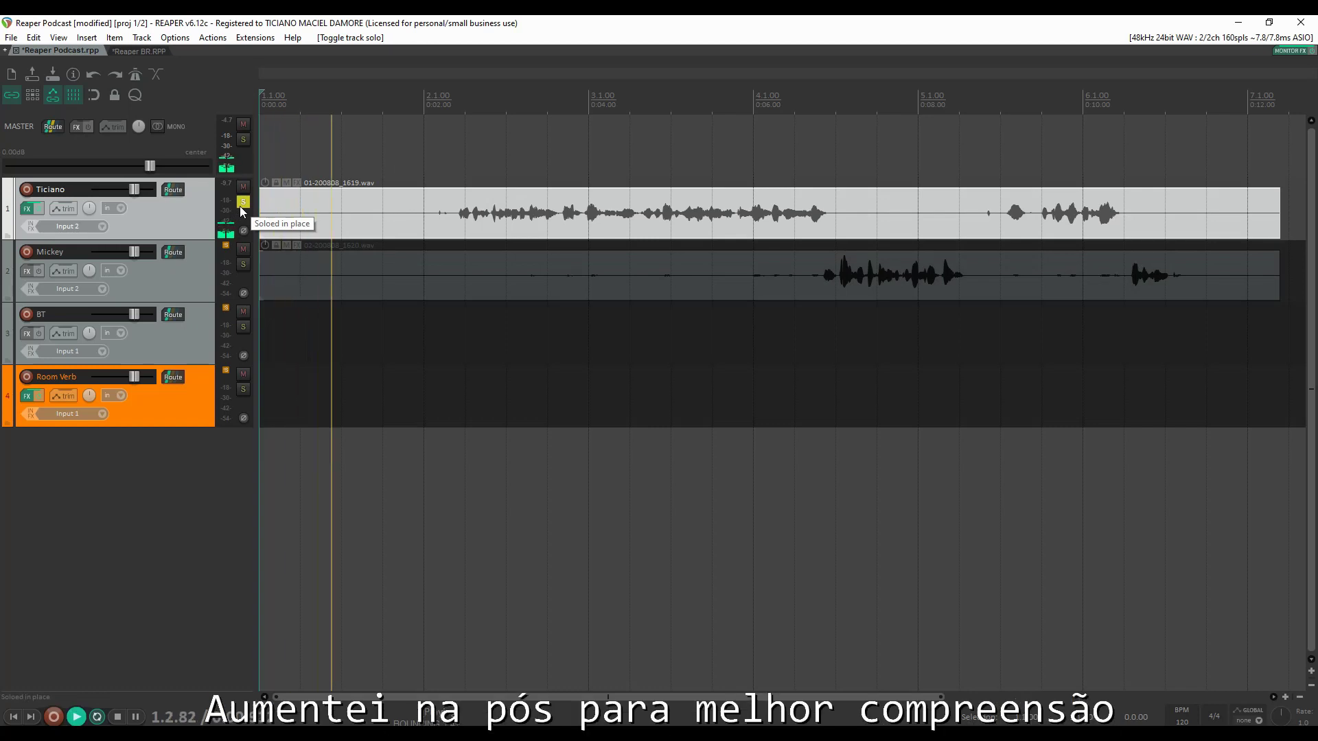
pyautogui.click(244, 202)
pyautogui.press('space')
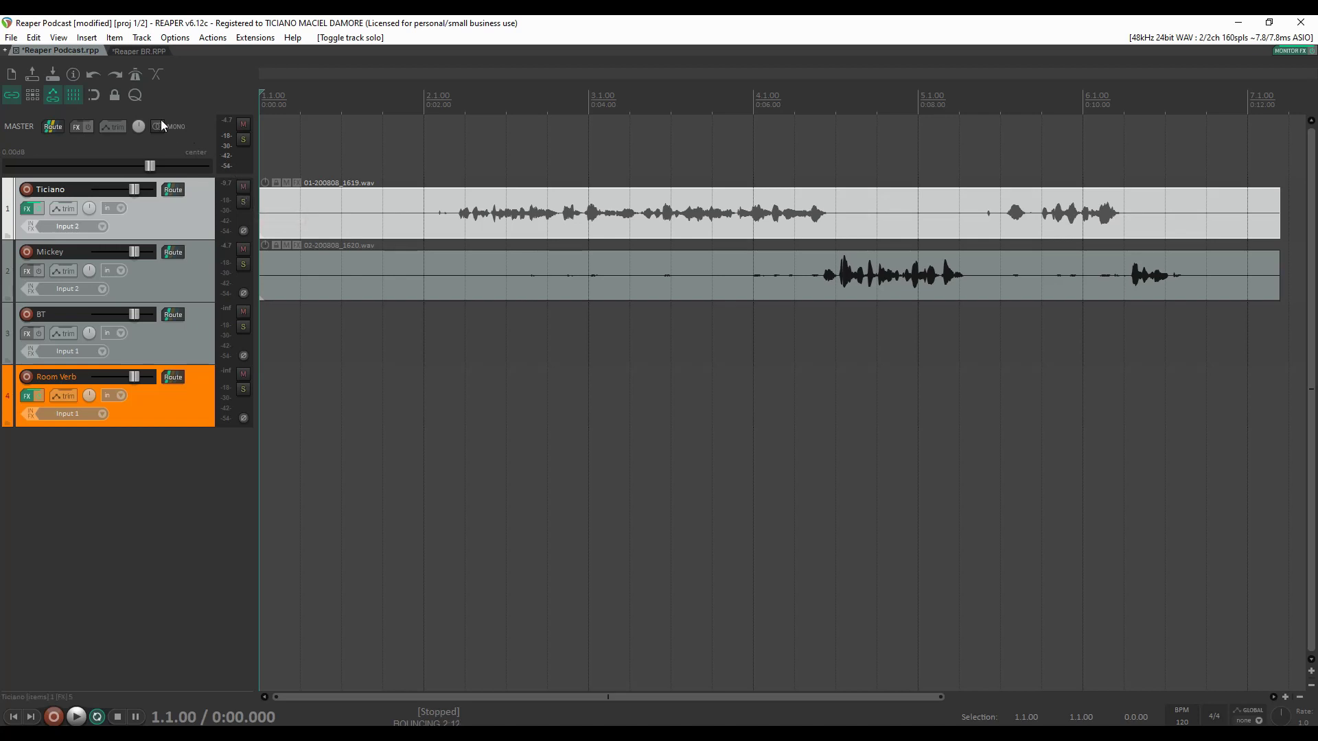
# Switch ripple editing to all tracks.
pyautogui.click(96, 100)
pyautogui.click(32, 94)
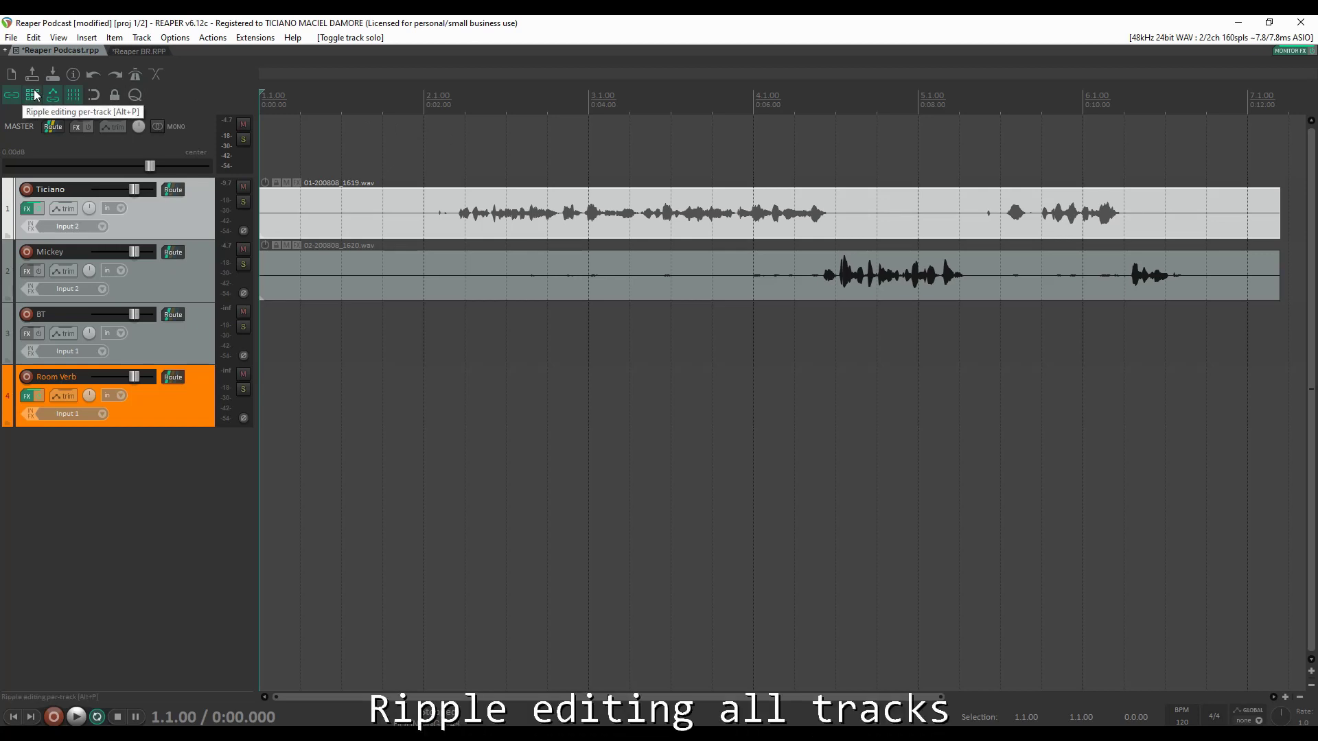
pyautogui.click(33, 95)
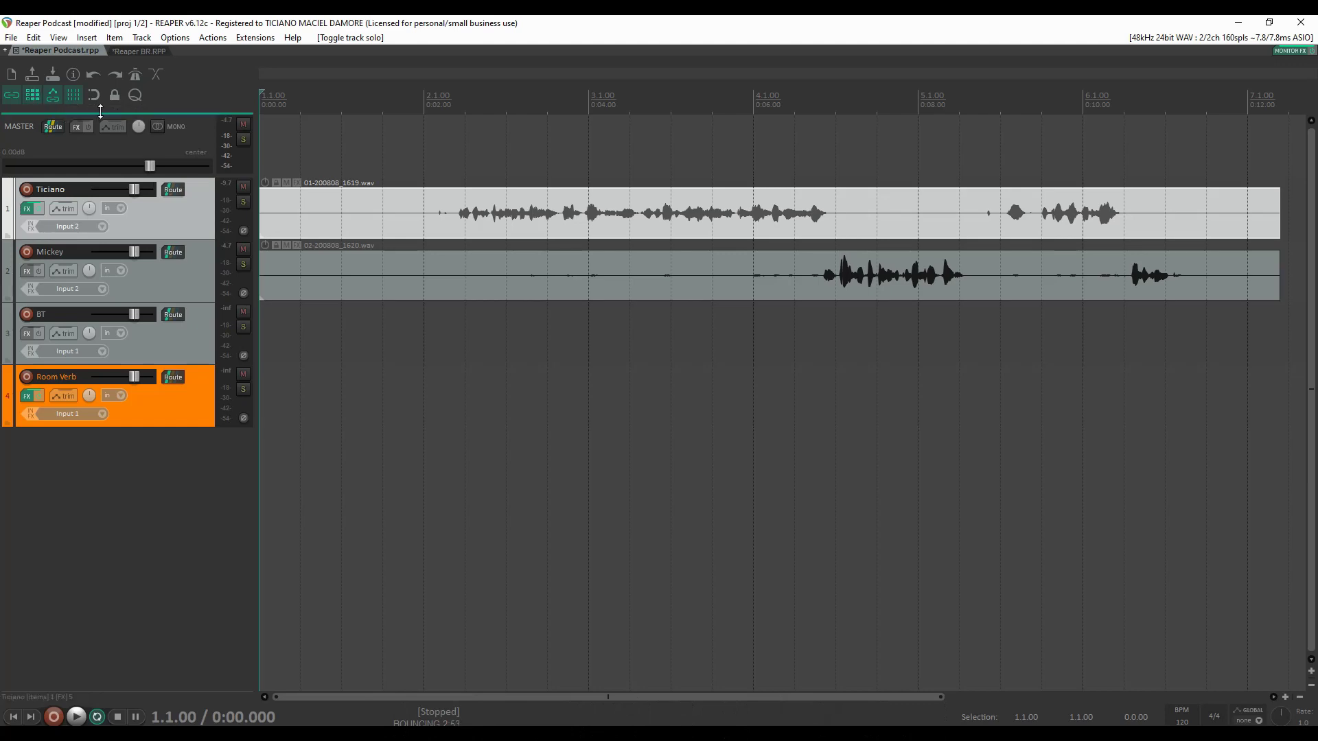
# Play the passage from about 0:07.183 to examine where the first voice overlaps or follows the second.
pyautogui.click(613, 203)
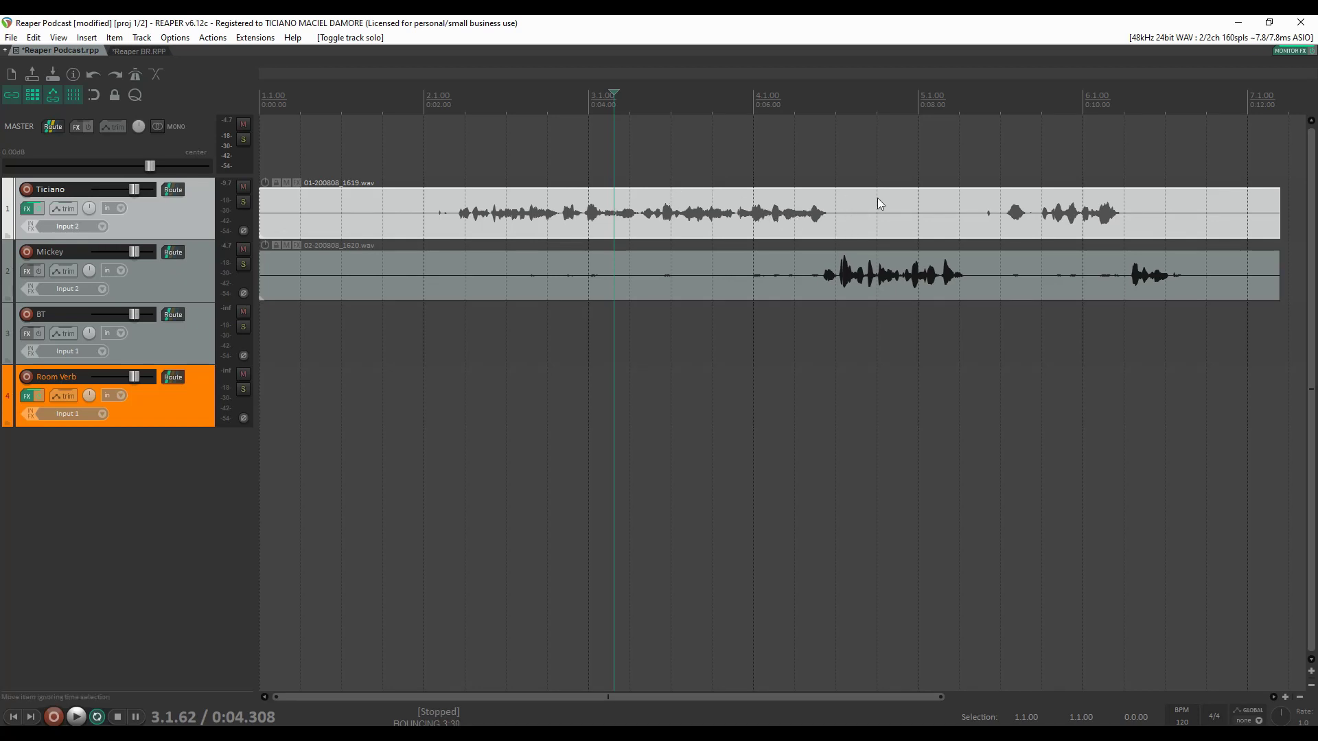
pyautogui.click(850, 213)
pyautogui.press('space')
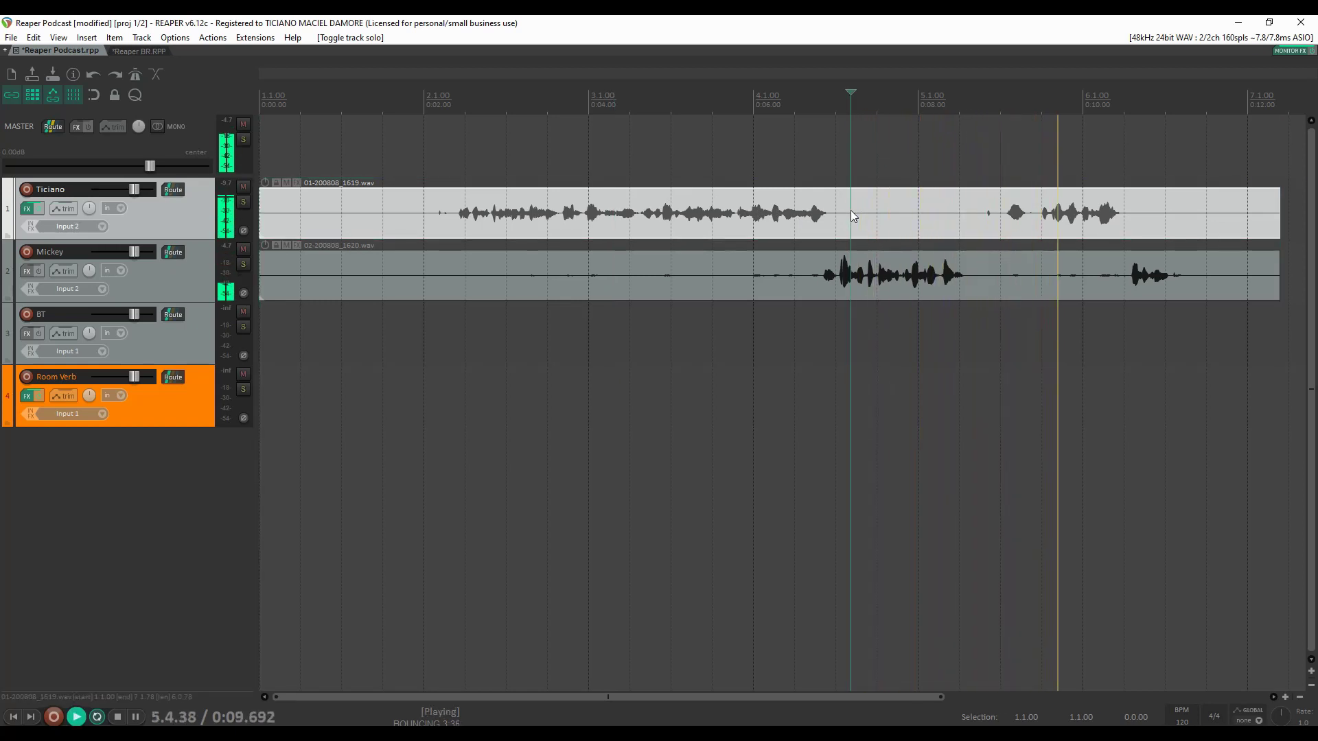
pyautogui.press('space')
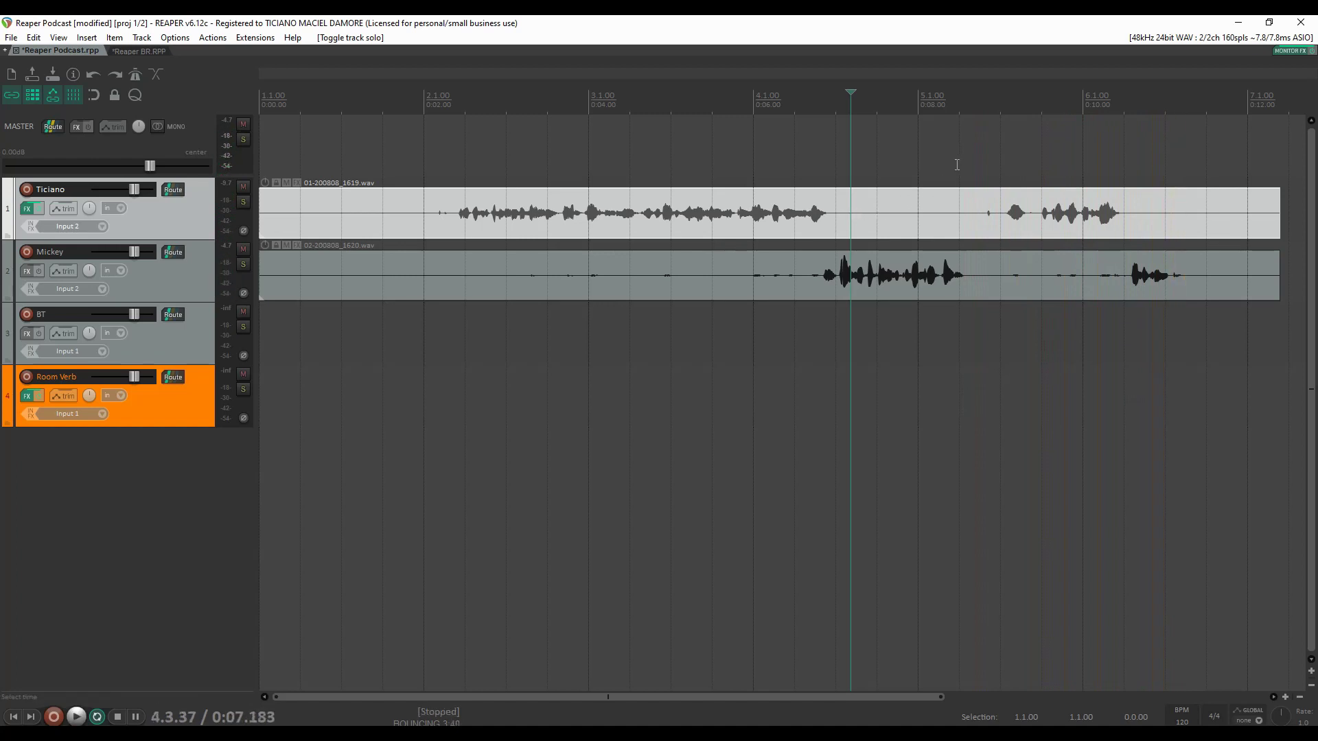
# Cut the track 1 audio between 5.2.30 and 5.3.92 out of the timeline by splitting at that time selection and deleting the piece.
pyautogui.moveTo(972, 154); pyautogui.dragTo(1038, 152)
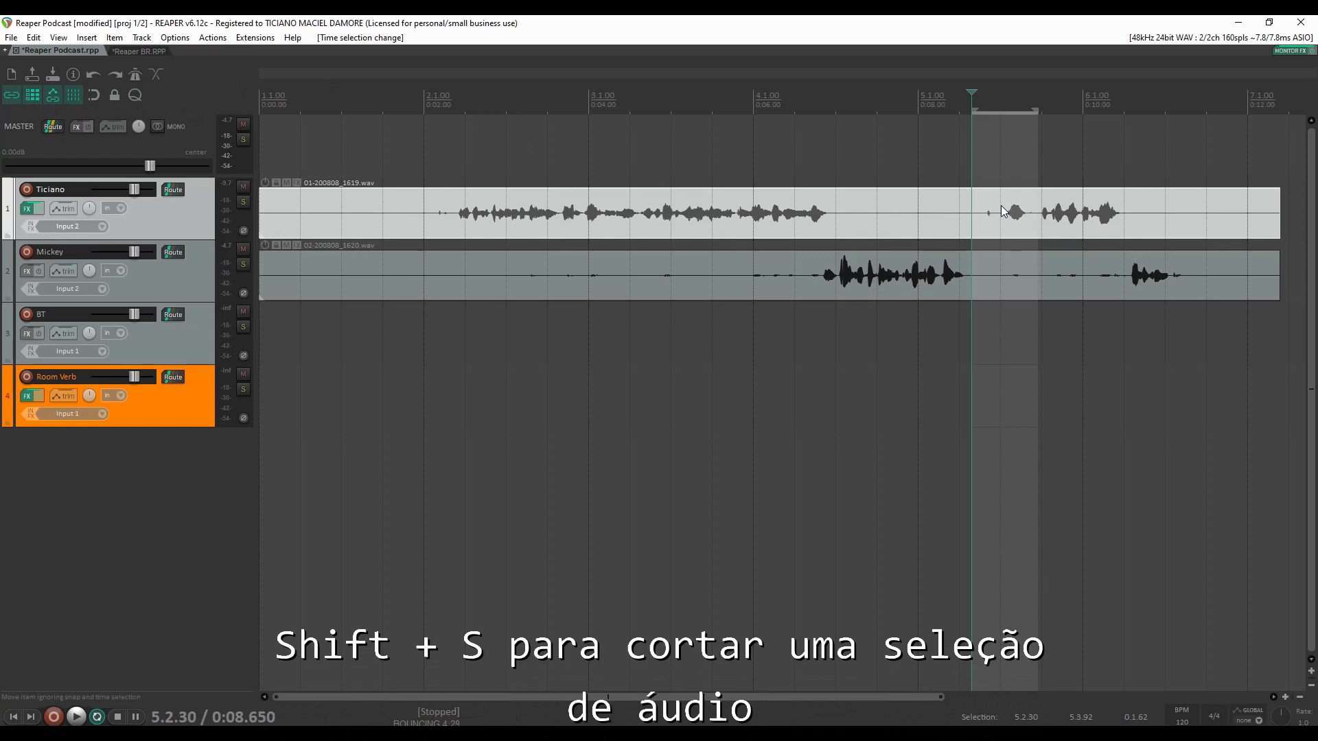
pyautogui.hotkey('shift', 's')
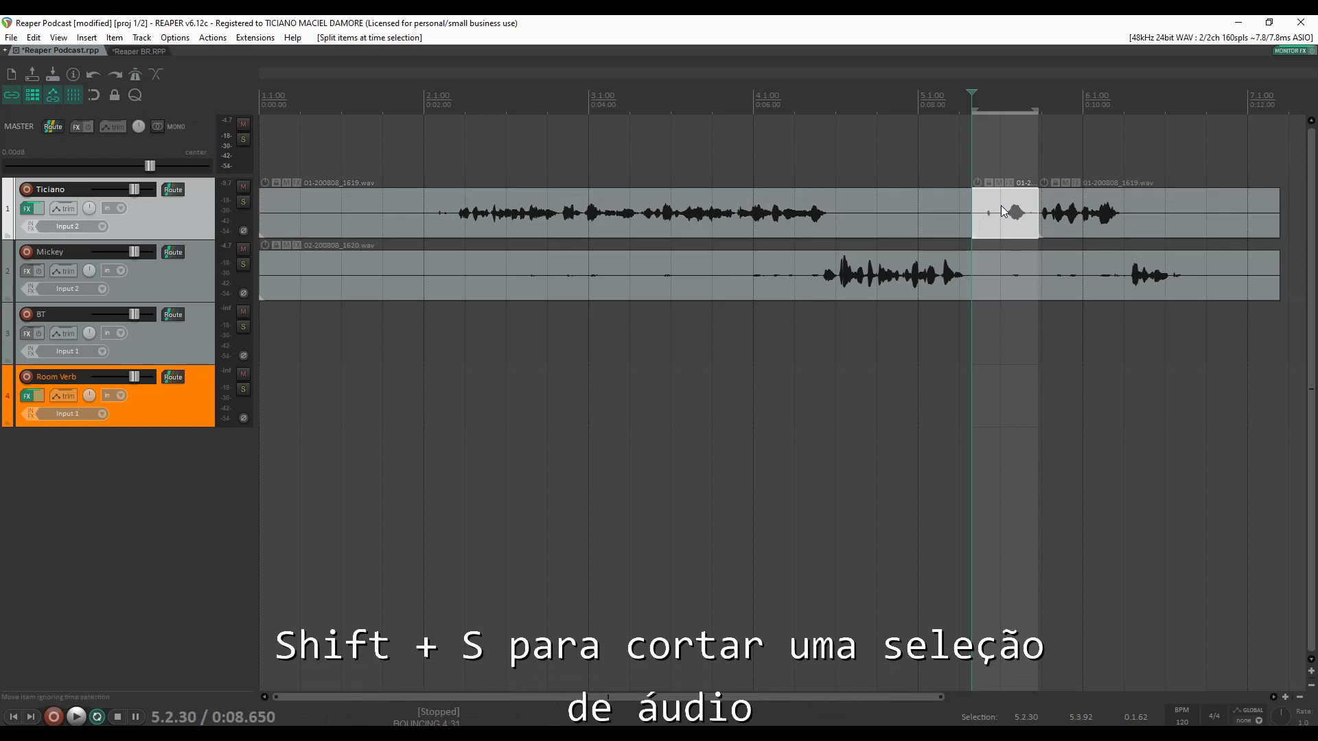
pyautogui.press('Delete')
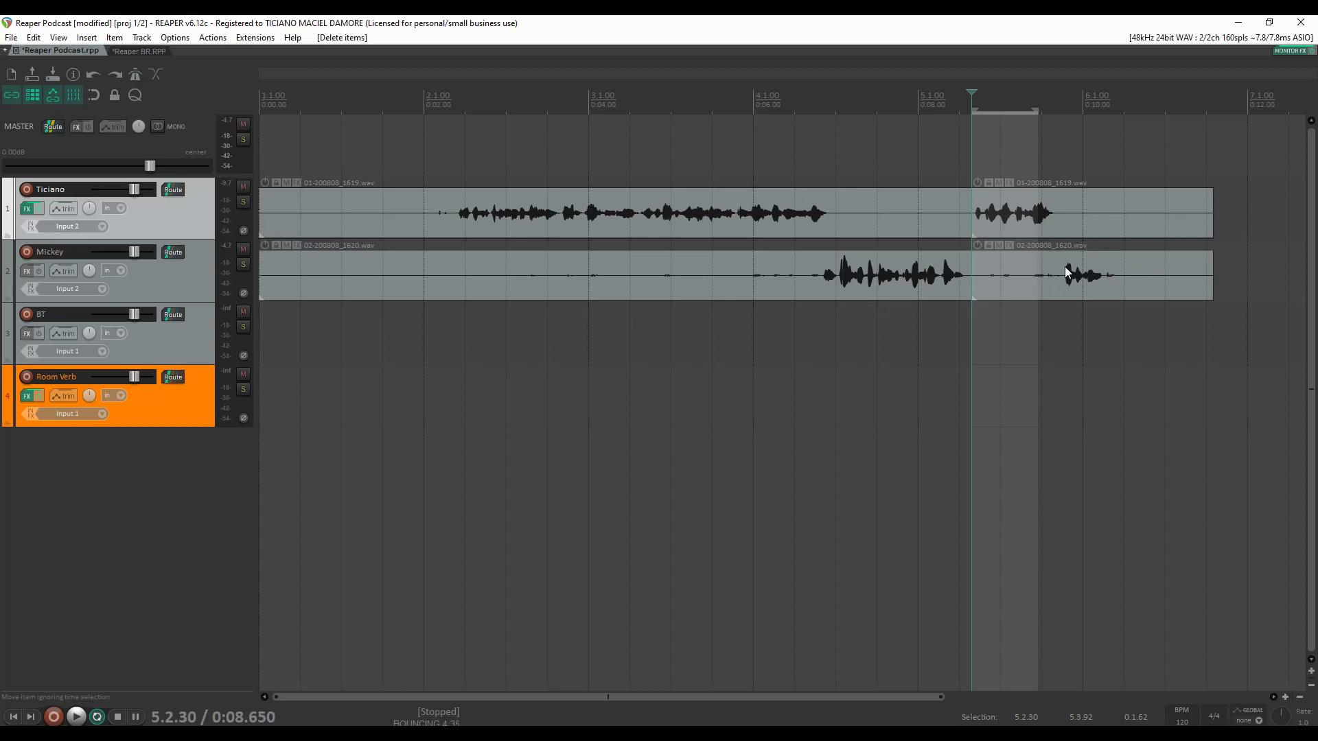
# Clear the time selection and play from about 0:06.578 to check the cut.
pyautogui.click(801, 106)
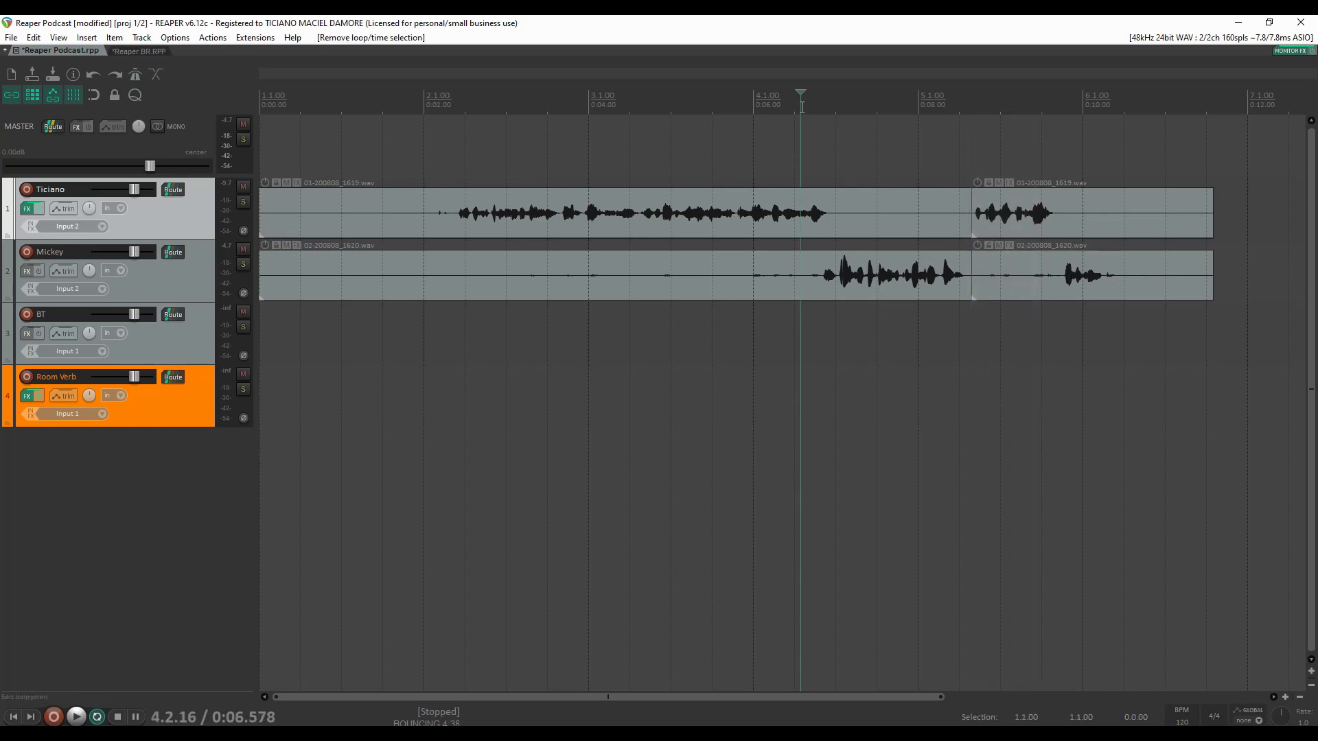
pyautogui.press('space')
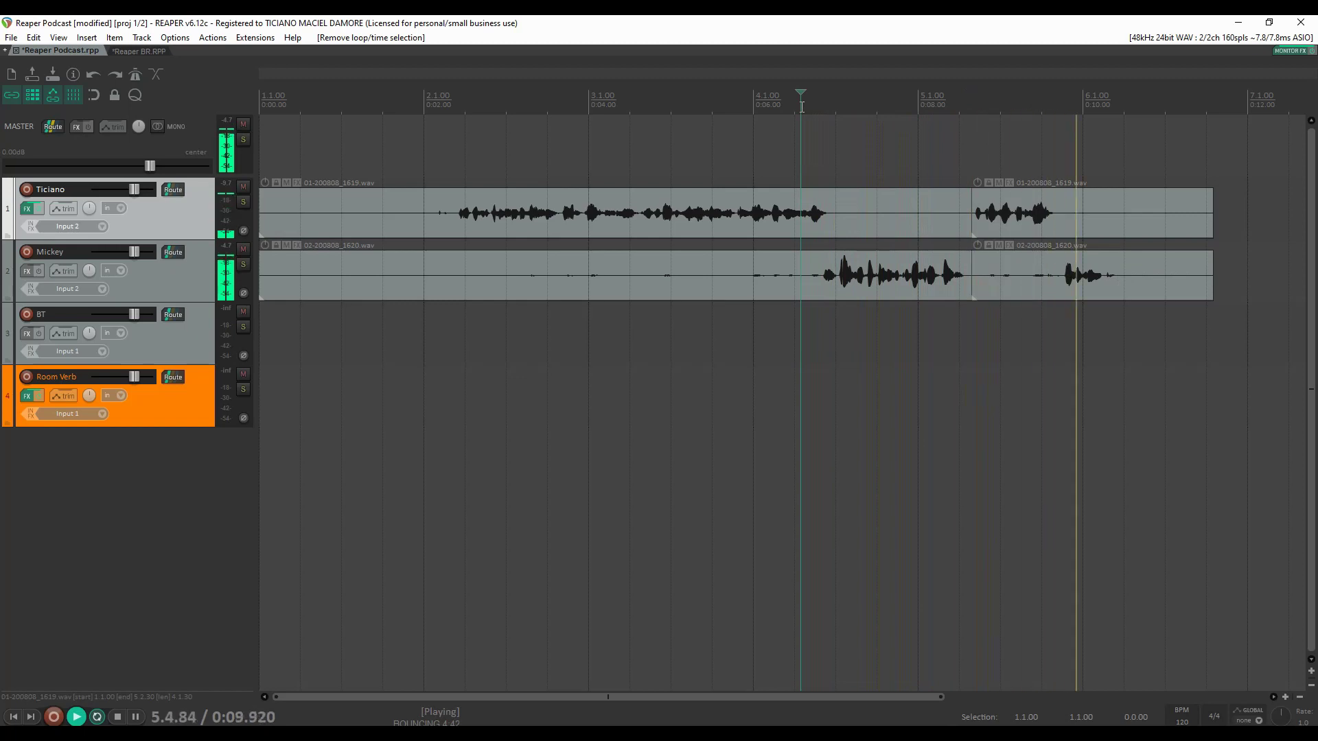
pyautogui.press('space')
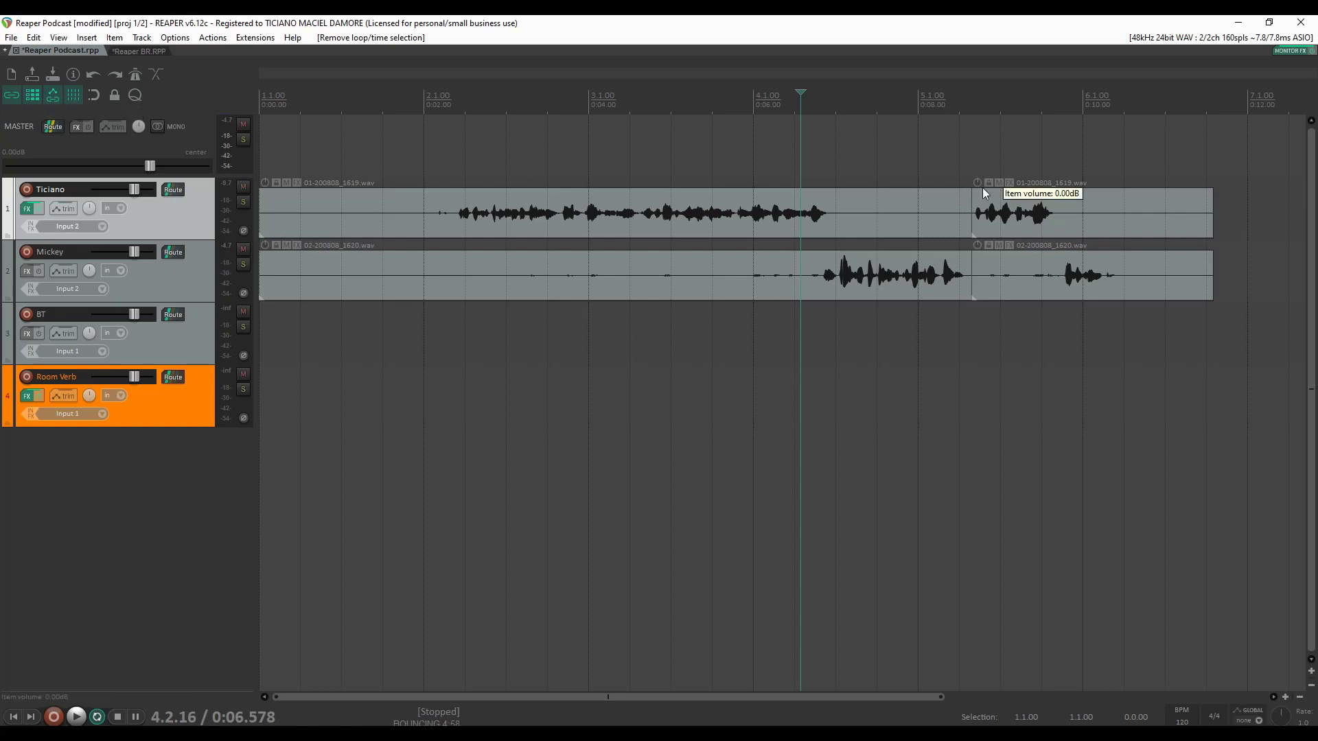
# Try splitting the items on both voice tracks at the edit cursor, and undo the split.
pyautogui.press('s')
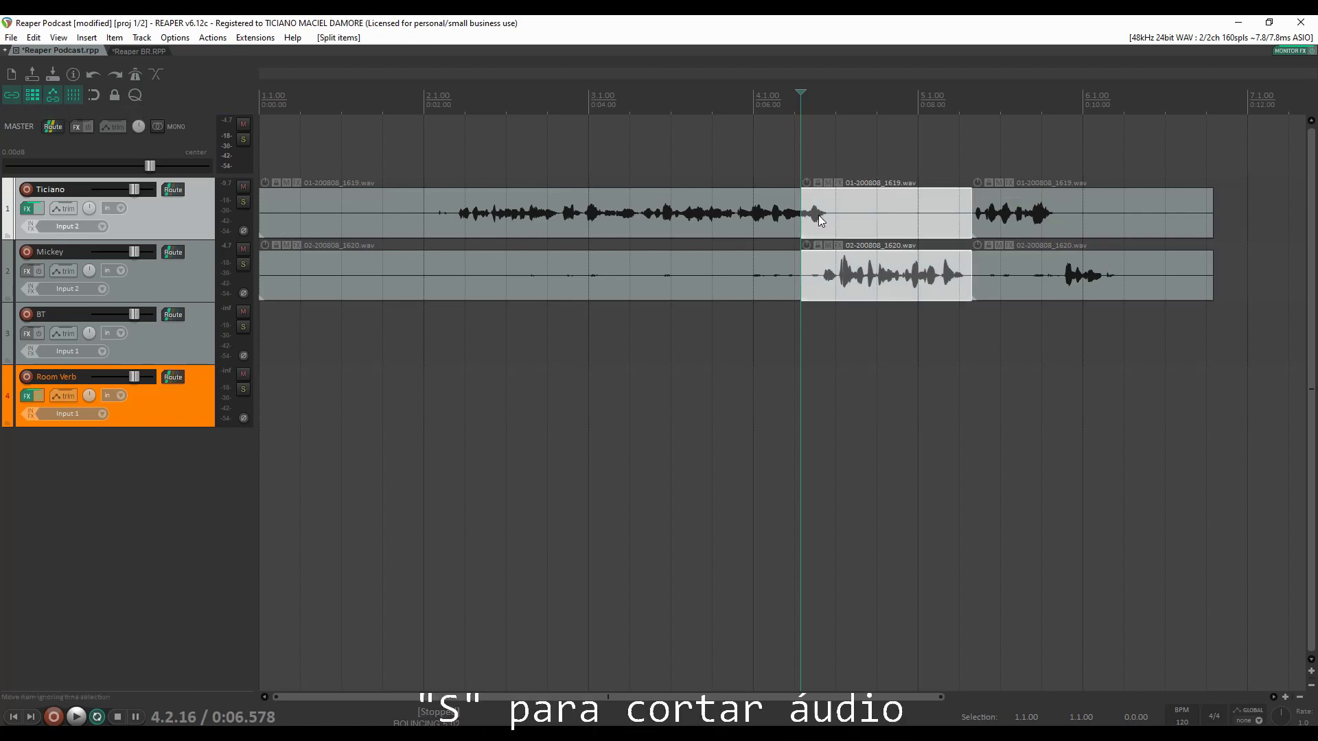
pyautogui.hotkey('ctrl', 'z')
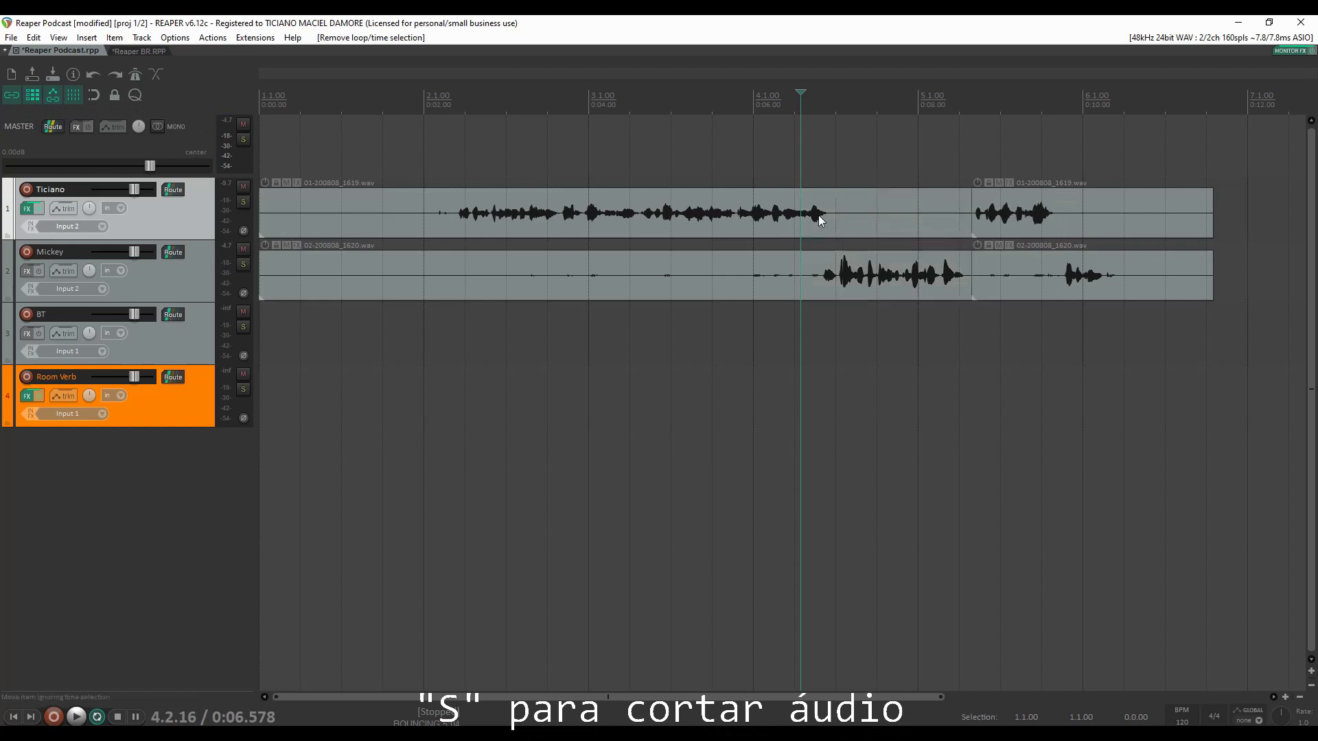
# Split track 1's last clip at the 6.1.75 to 6.3.62 selection, delete the silent piece, and clear the time selection.
pyautogui.click(978, 209)
pyautogui.moveTo(1115, 146); pyautogui.dragTo(1191, 148)
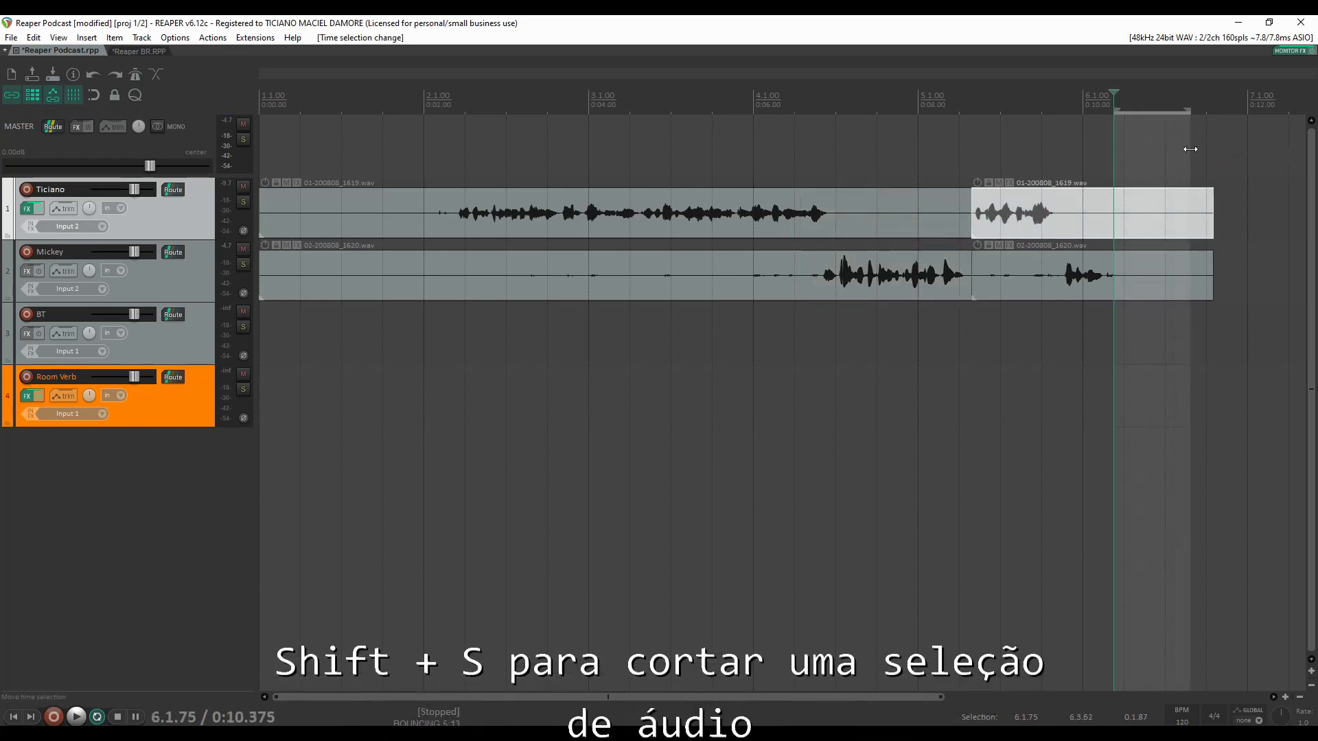
pyautogui.hotkey('shift', 's')
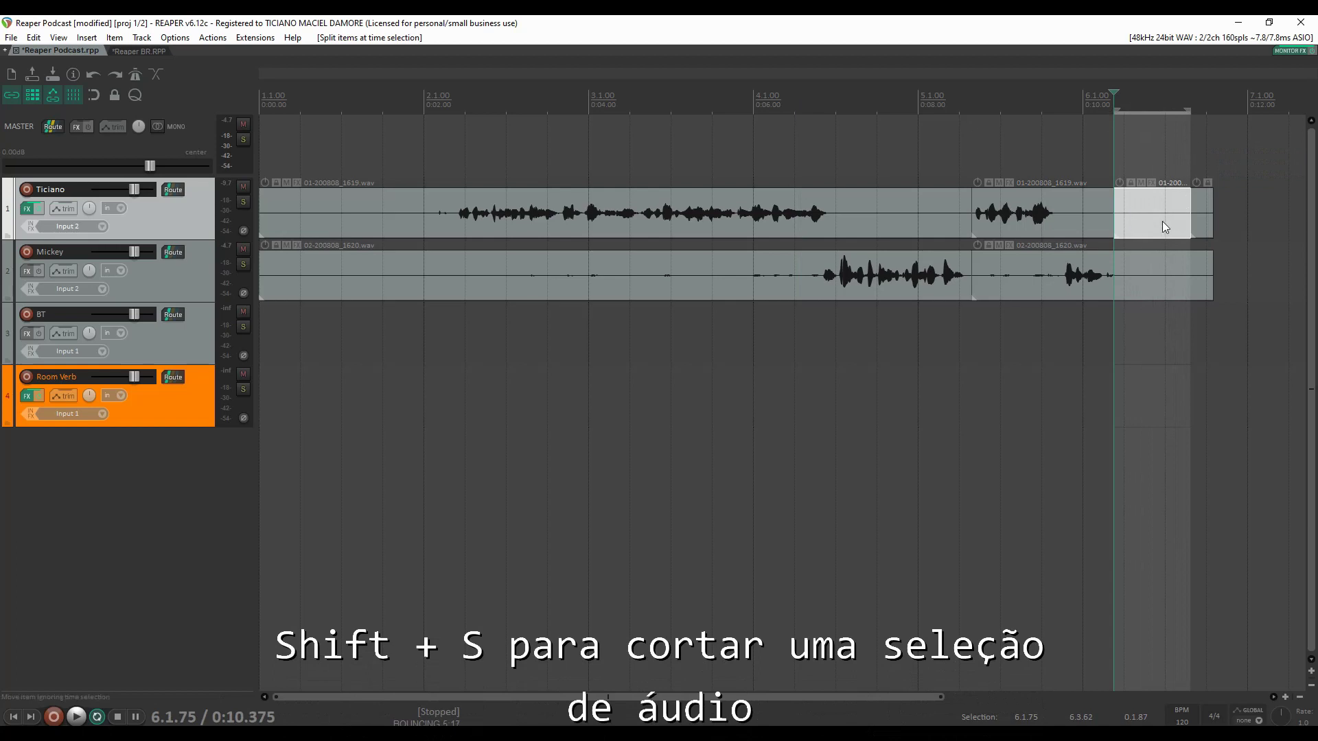
pyautogui.press('Delete')
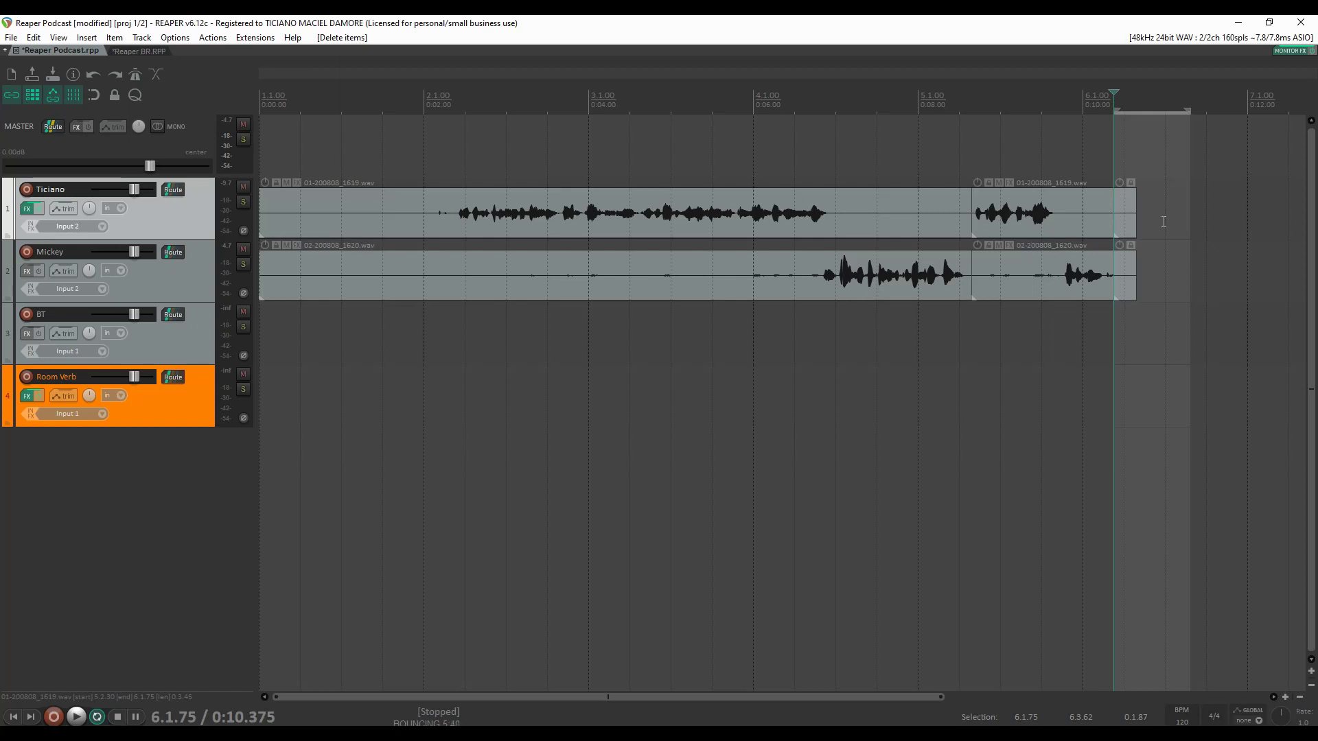
pyautogui.click(1031, 213)
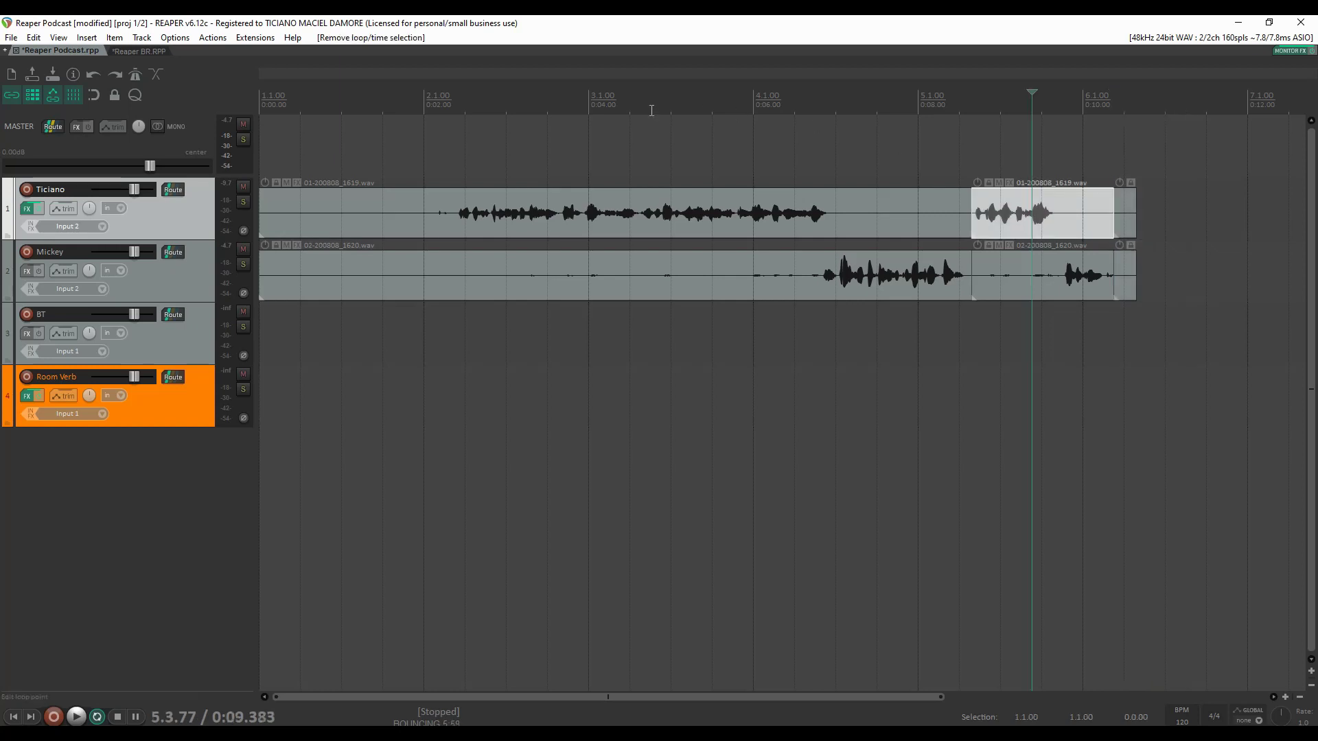
# Open the effects chain of track 1, enable ReaFir, and move its window below the two voice tracks' waveforms.
pyautogui.click(27, 209)
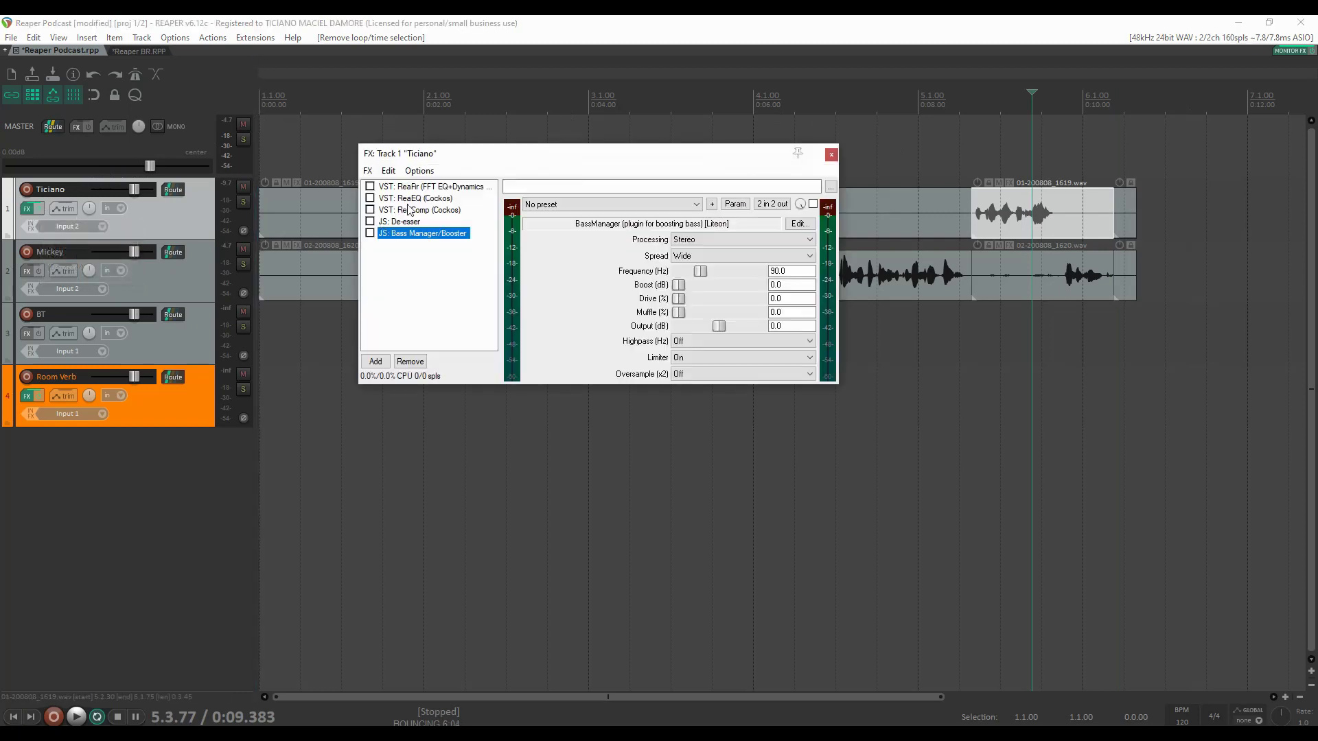
pyautogui.click(424, 252)
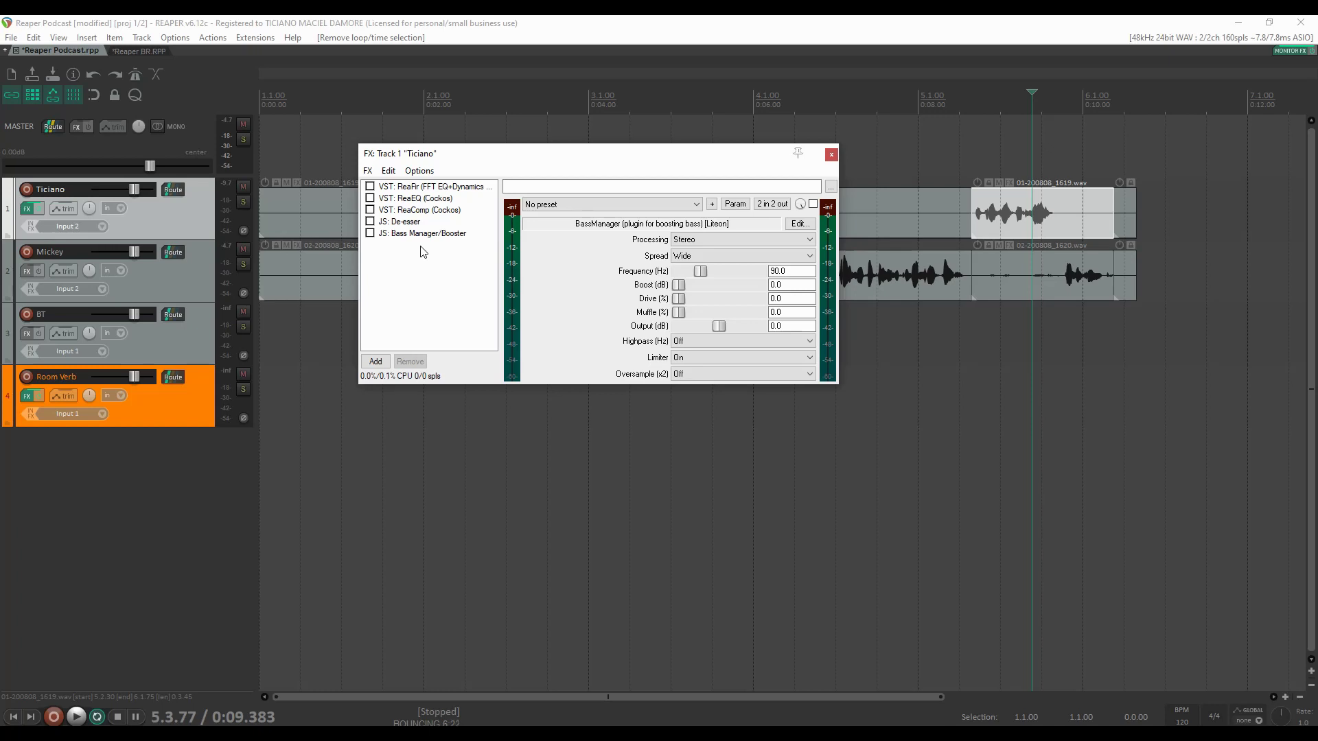
pyautogui.click(369, 186)
pyautogui.click(405, 188)
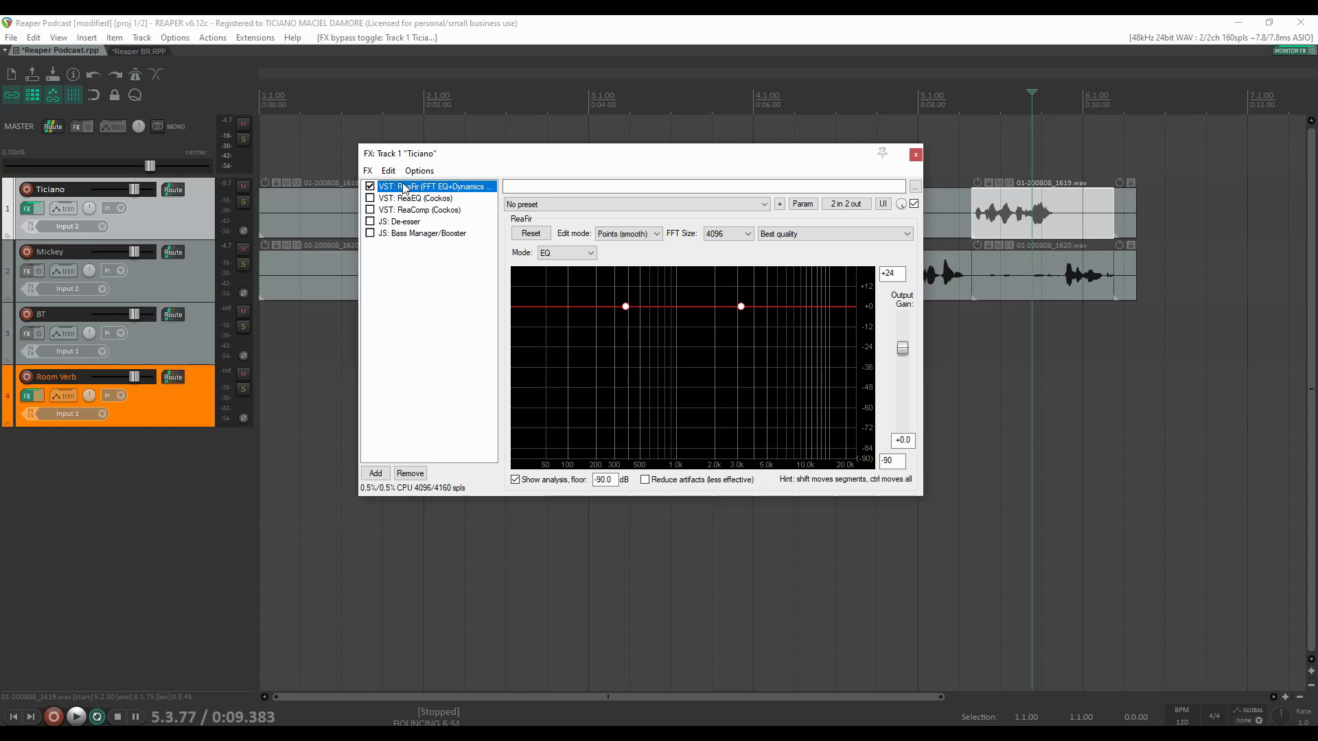
pyautogui.moveTo(513, 159); pyautogui.dragTo(533, 320)
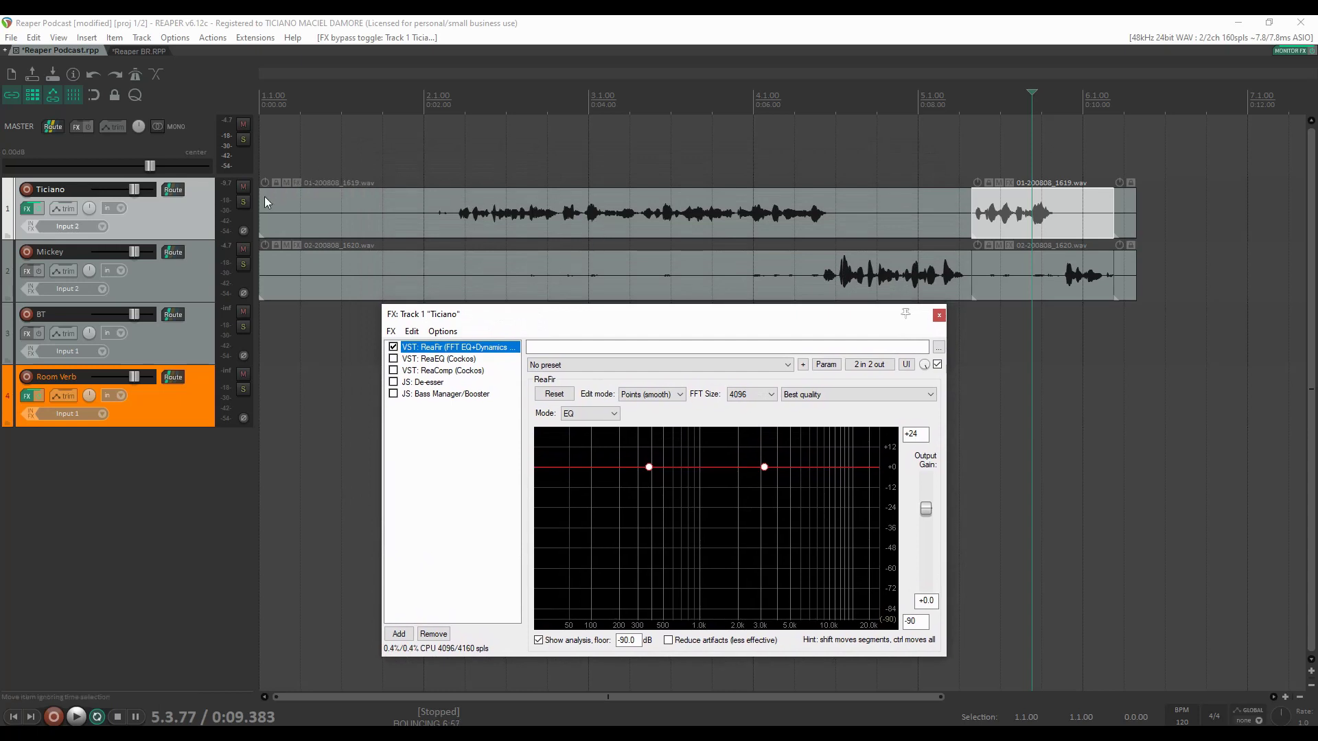
# Select the noise-only stretch before the first speech, from 1.1.35 to 2.1.00, and play it through ReaFir.
pyautogui.click(426, 210)
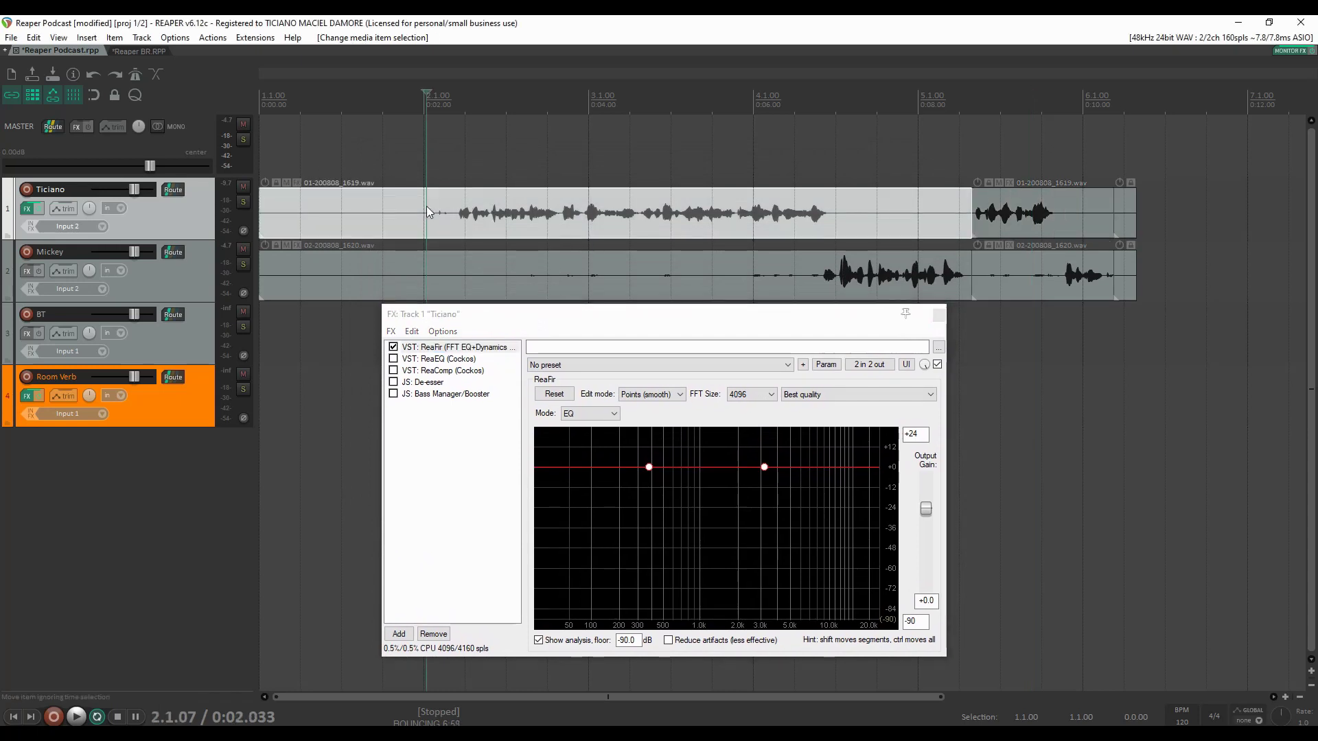
pyautogui.press('Home')
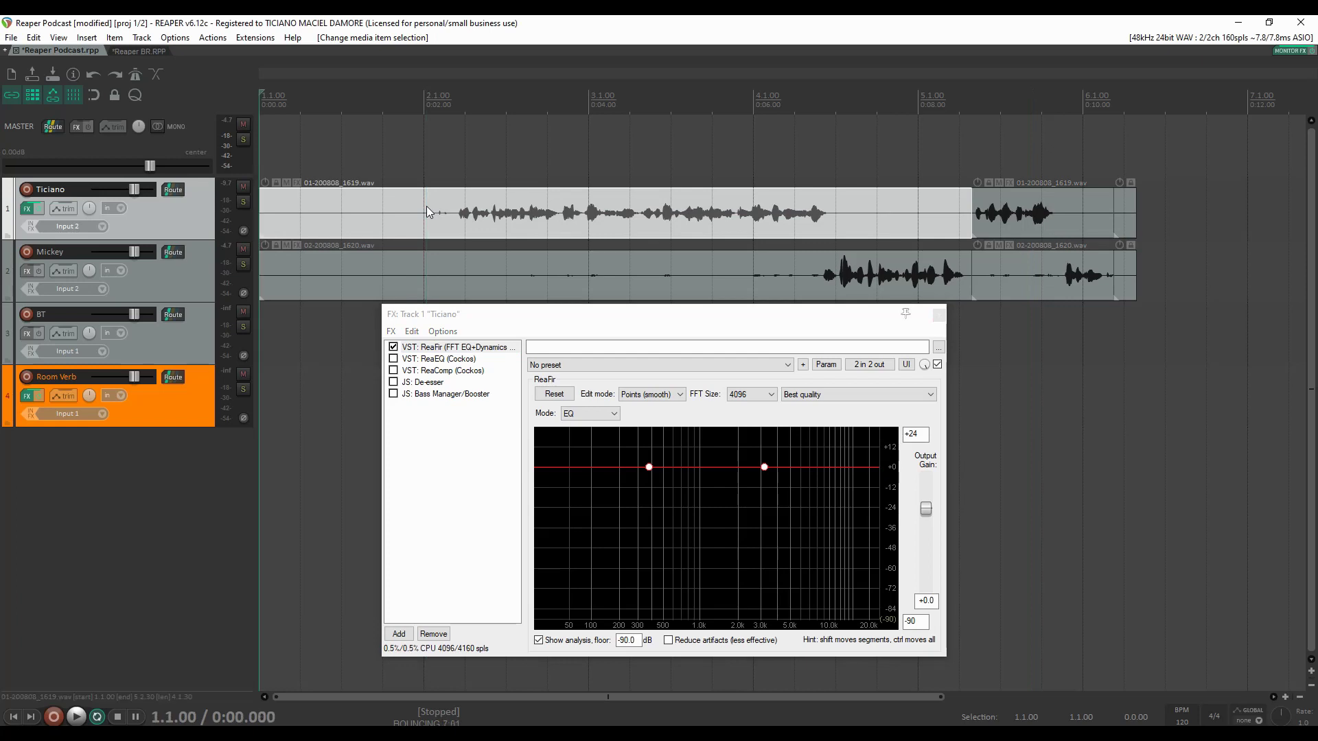
pyautogui.moveTo(424, 135); pyautogui.dragTo(273, 109)
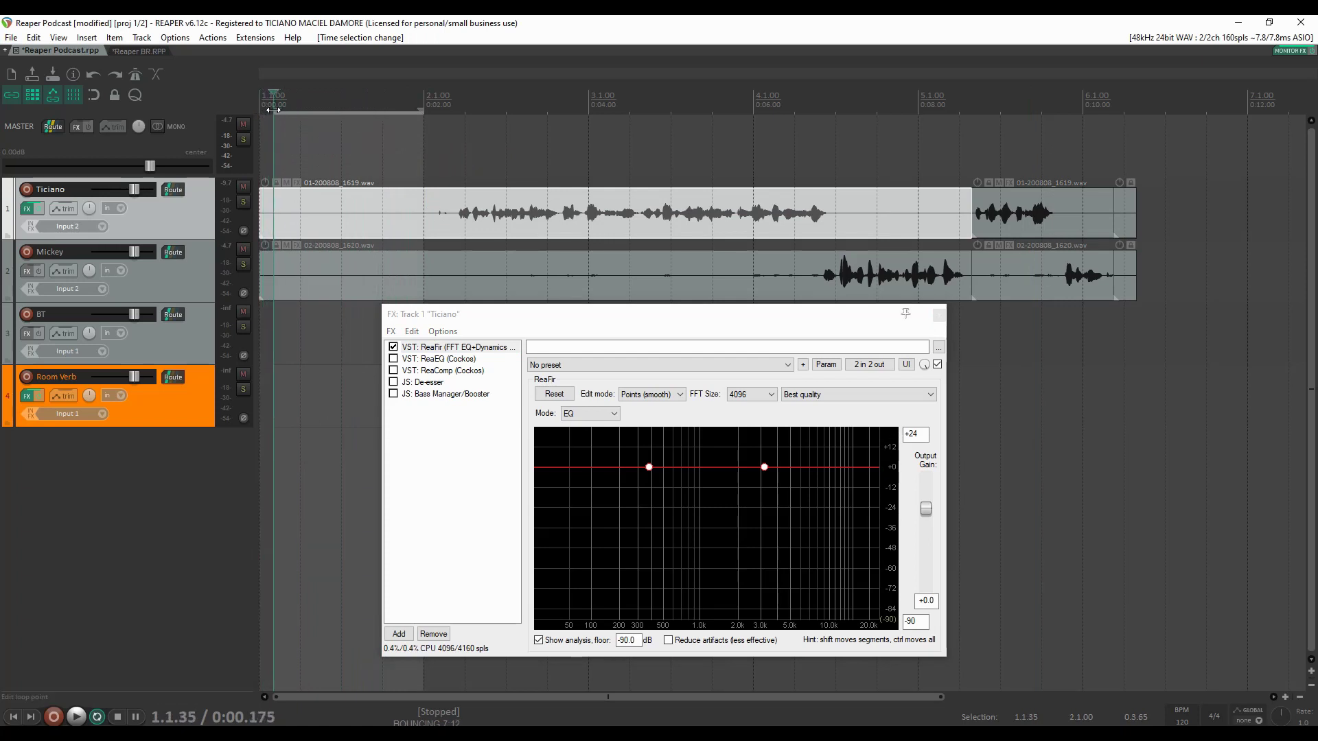
pyautogui.press('space')
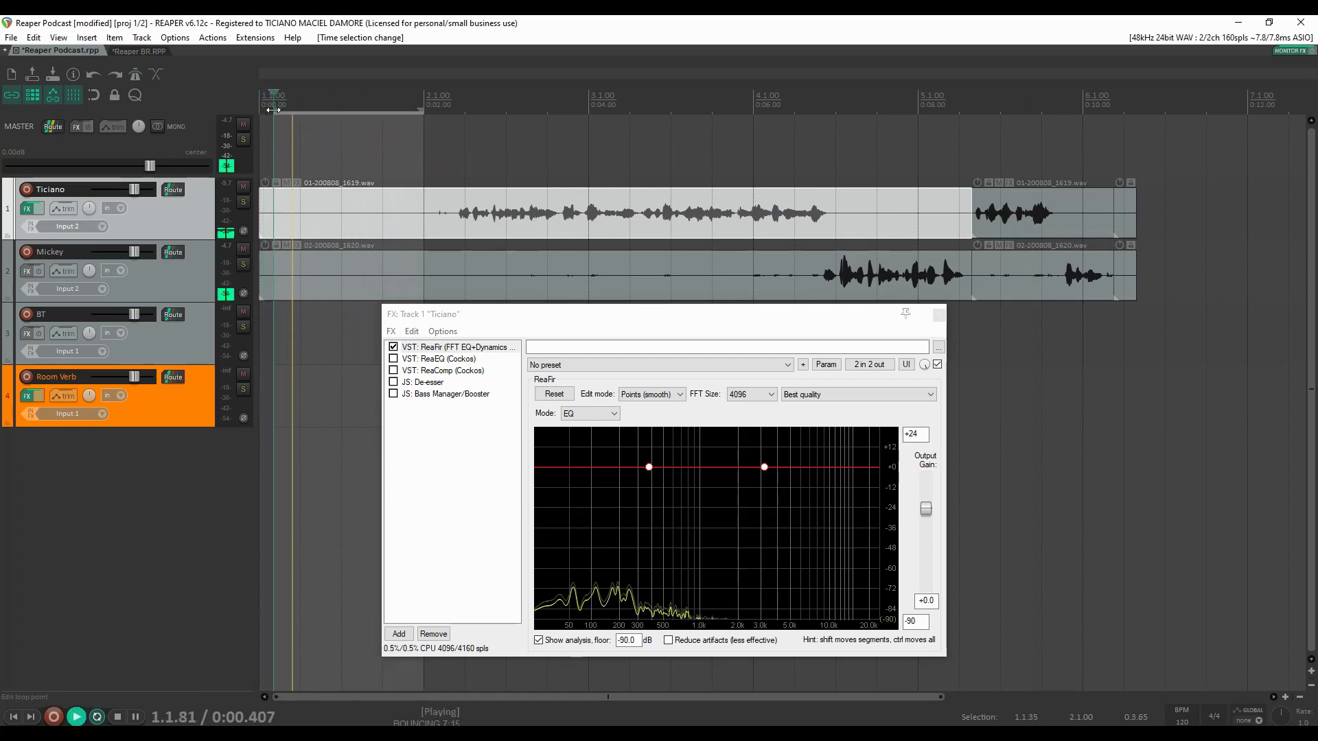
pyautogui.press('space')
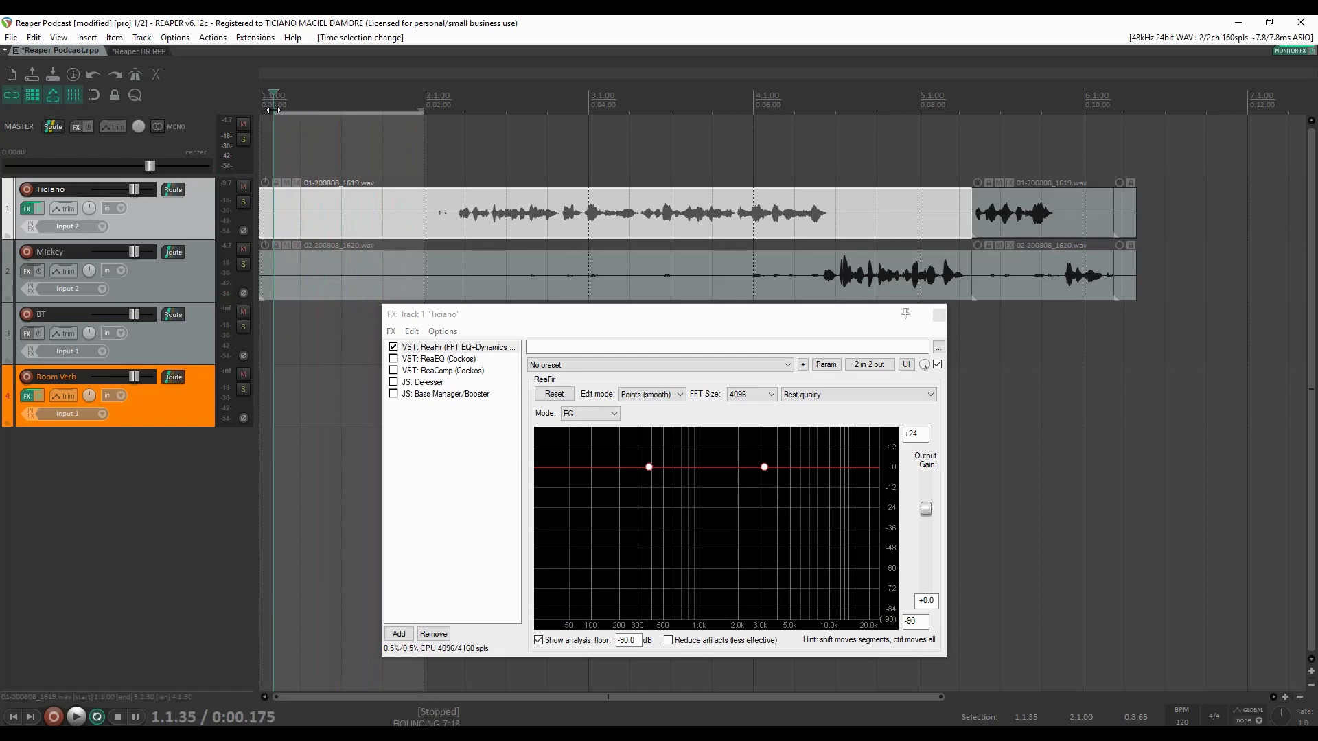
# Set ReaFir's mode to Subtract and its edit mode to Precise.
pyautogui.click(604, 415)
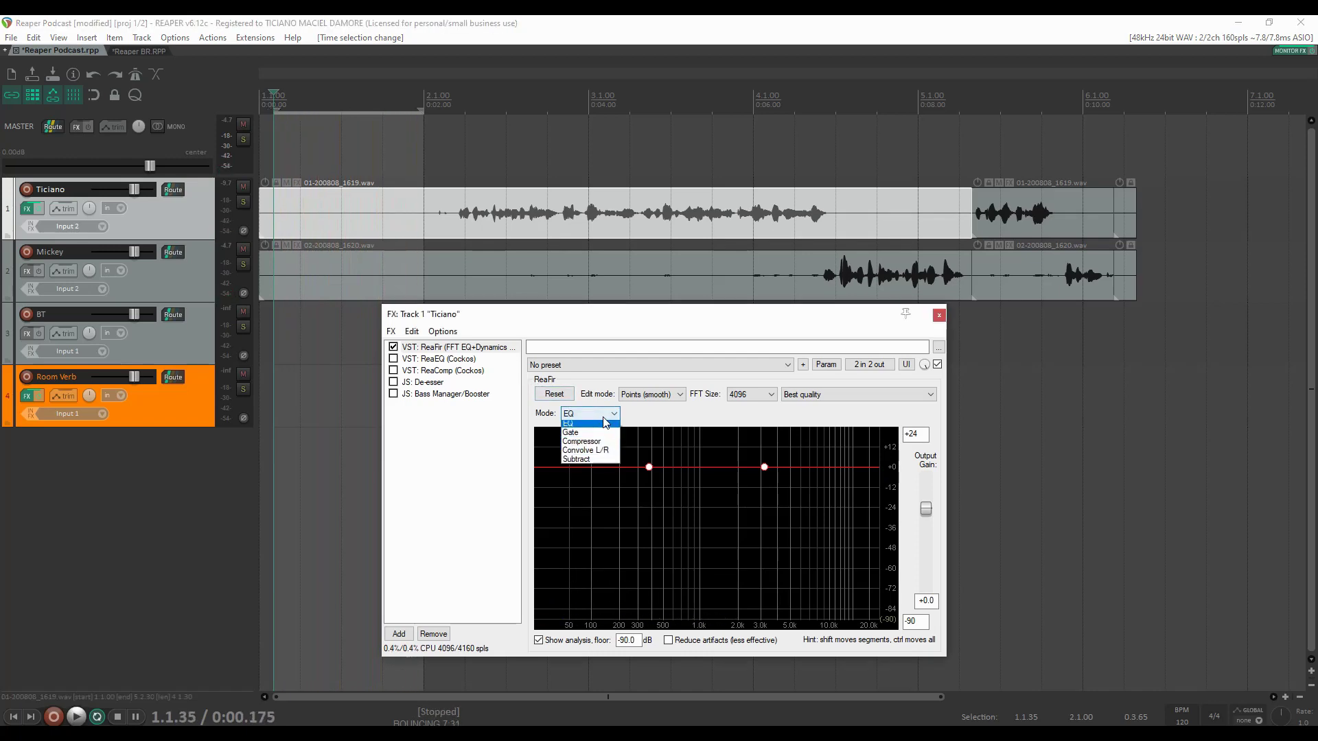
pyautogui.click(576, 462)
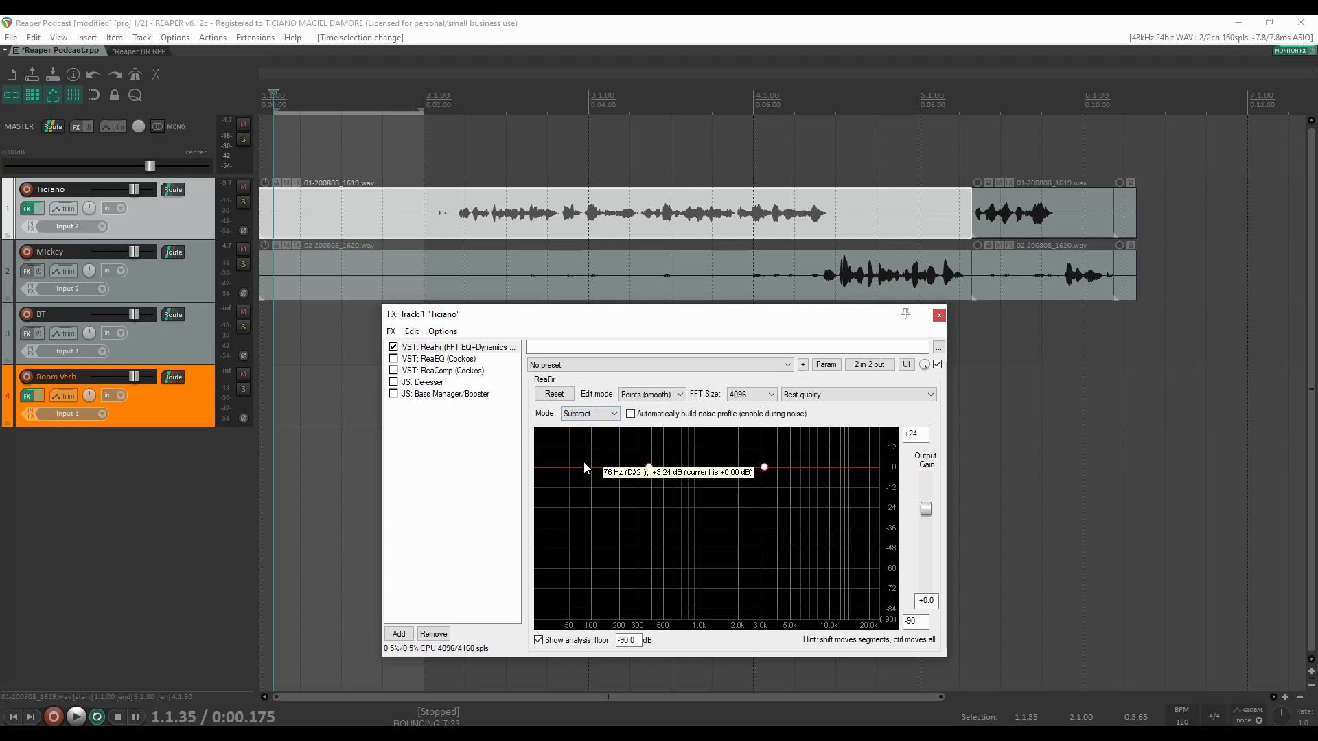
pyautogui.click(646, 396)
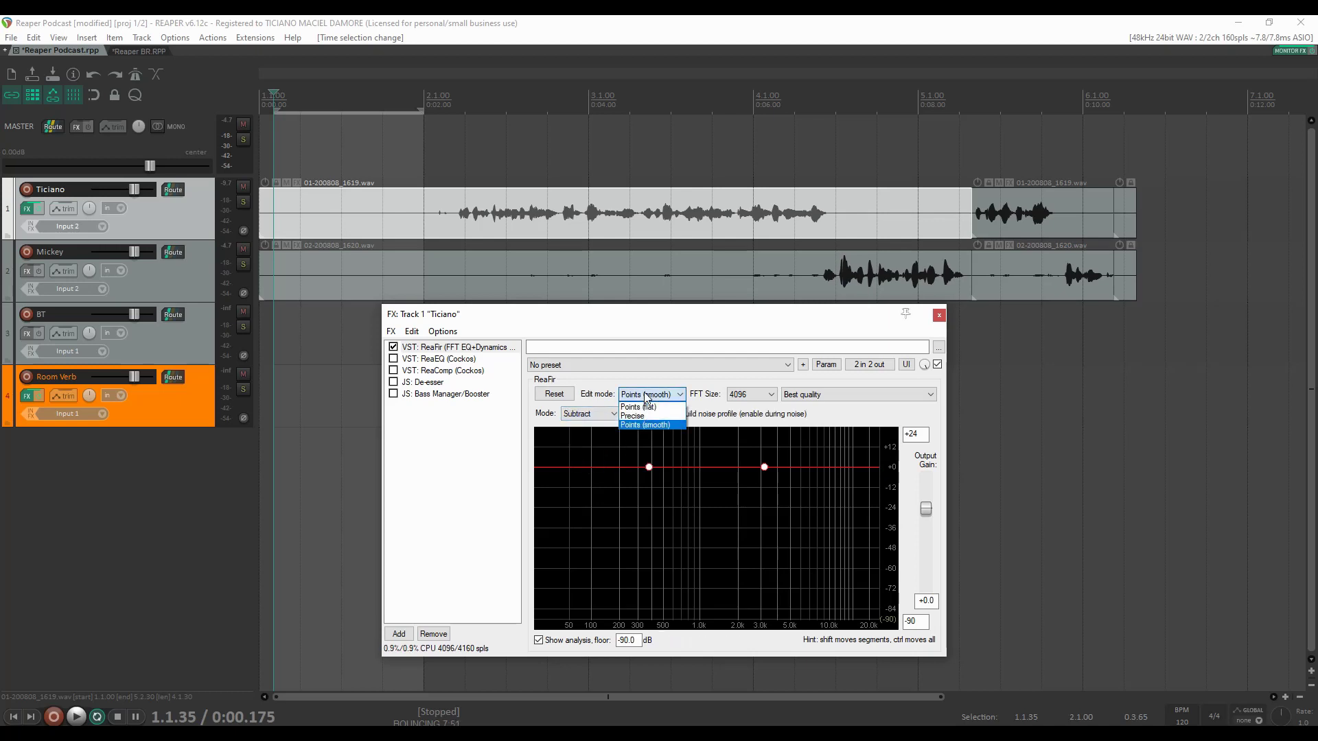
pyautogui.click(644, 416)
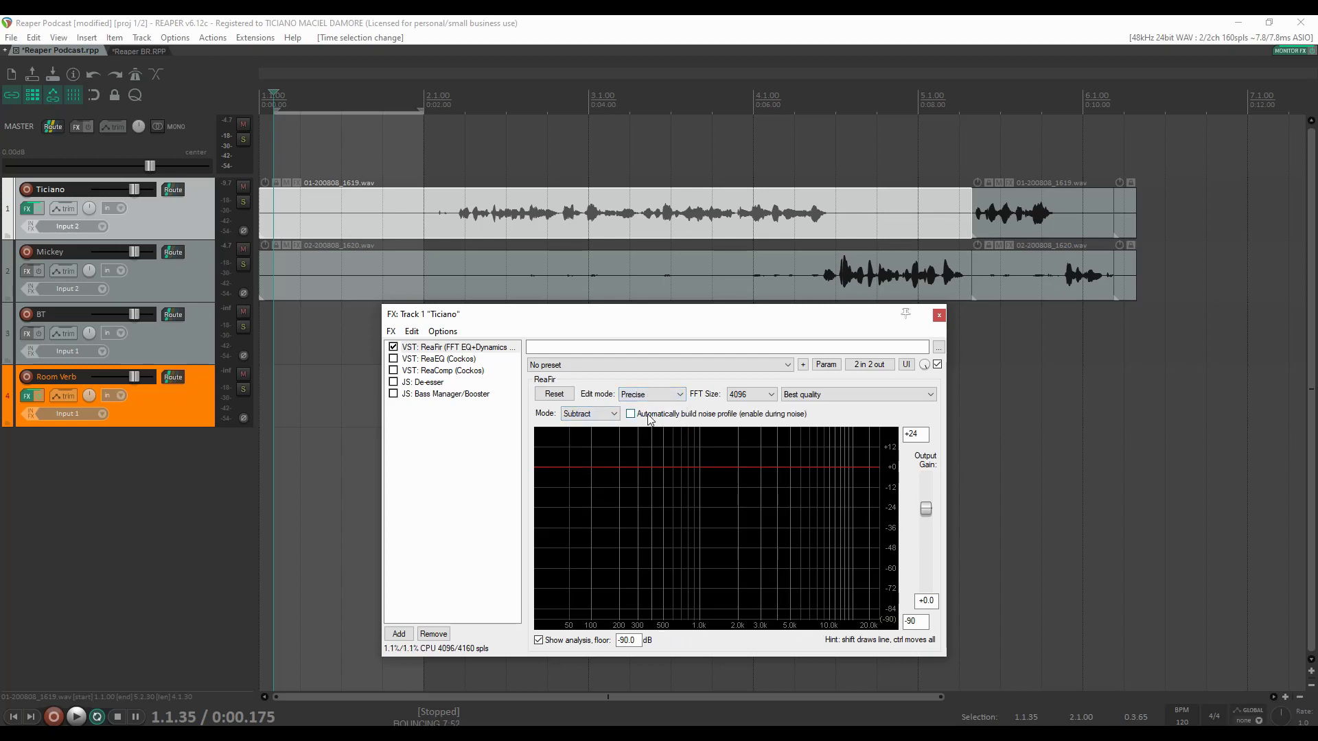
# Set ReaFir's FFT size to 1024 and automatically build its noise profile by playing the noise-only selection, with profile building switched off again at the end.
pyautogui.click(748, 396)
pyautogui.click(749, 438)
pyautogui.click(631, 414)
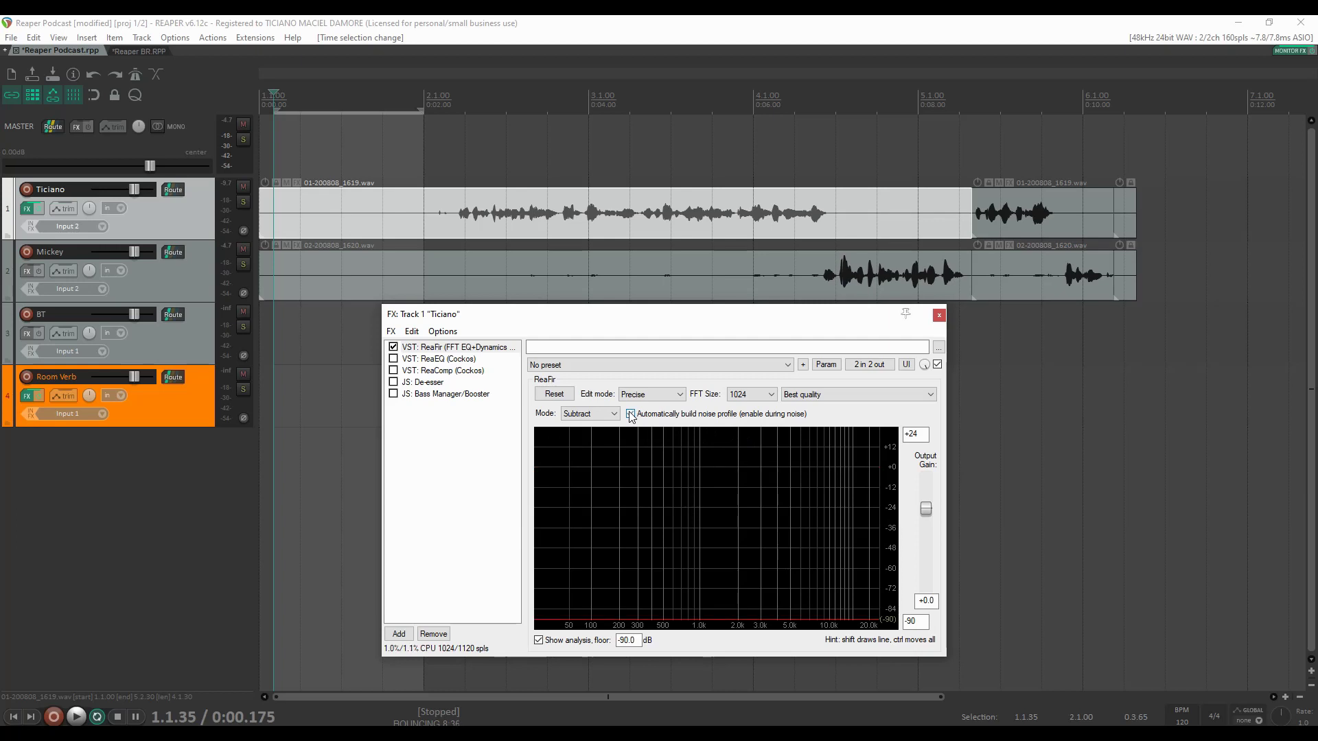
pyautogui.press('space')
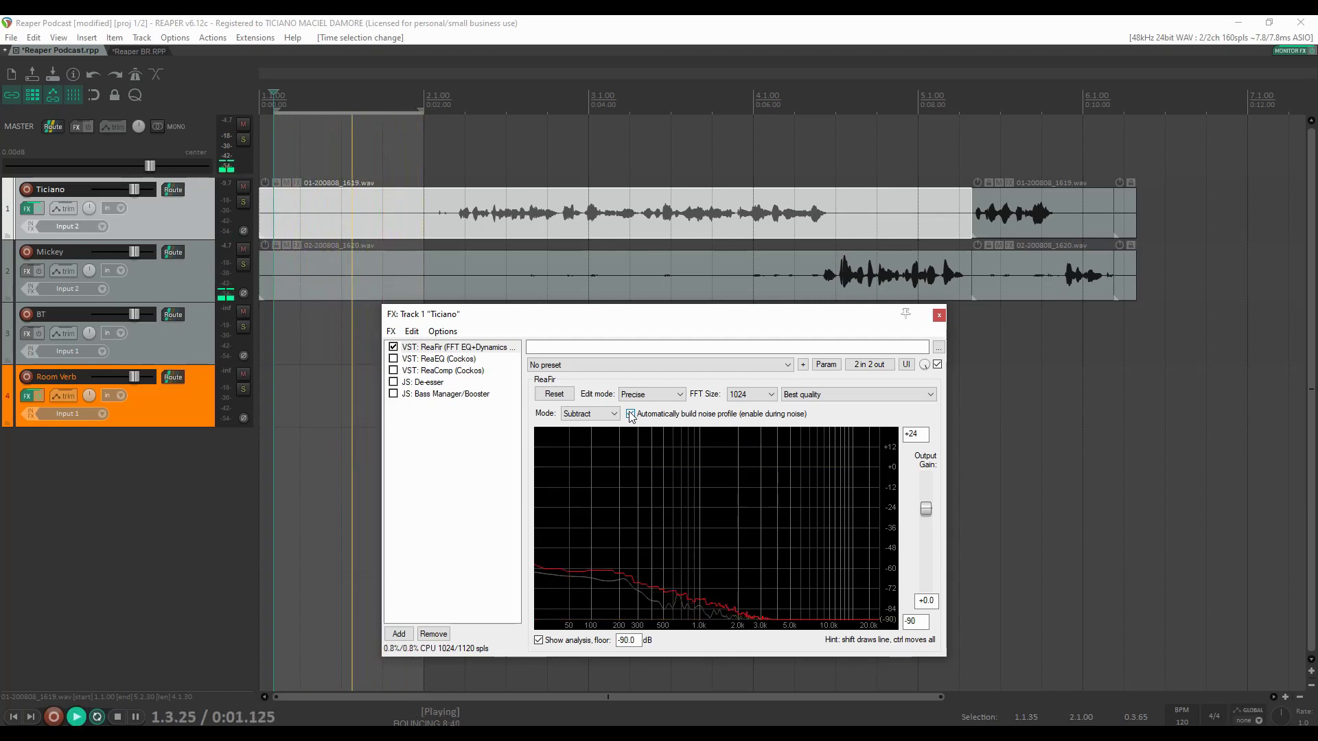
pyautogui.press('space')
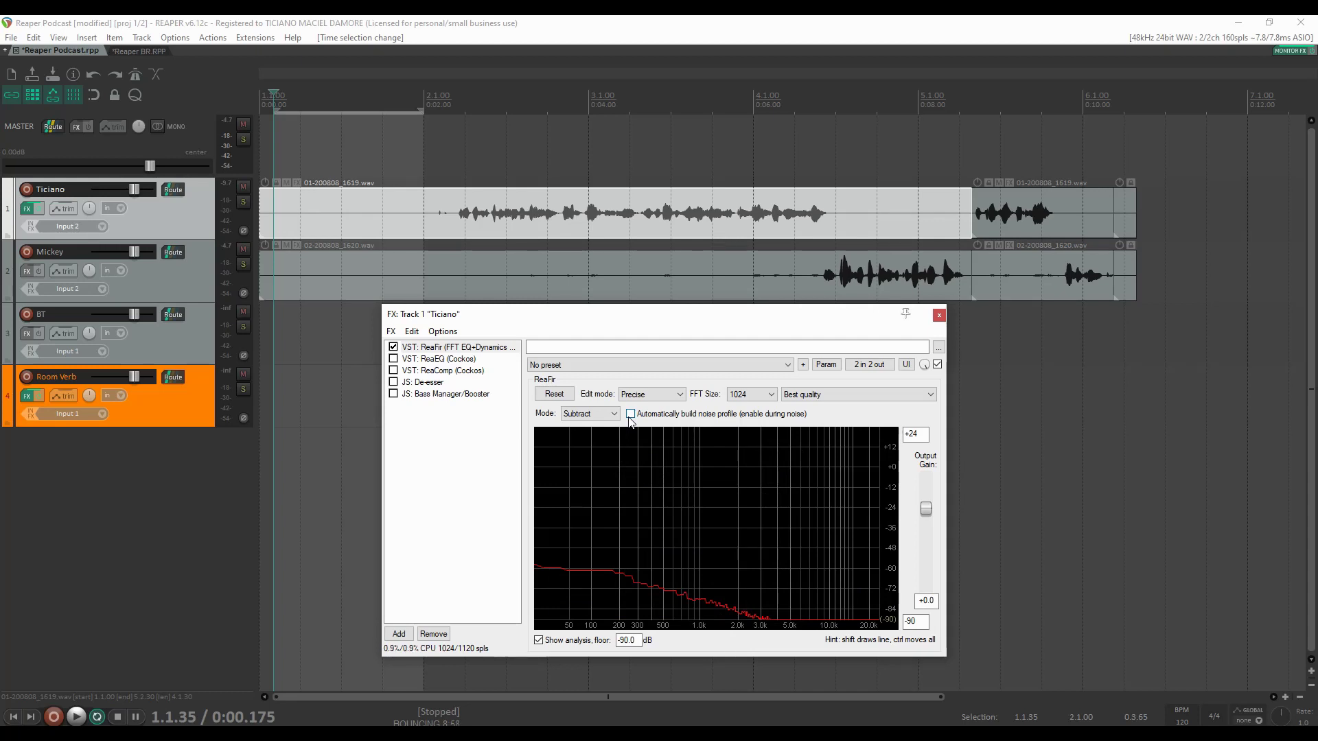
# Compare track 1's playback with ReaFir active and bypassed, leave ReaFir enabled, and clear the time selection.
pyautogui.press('space')
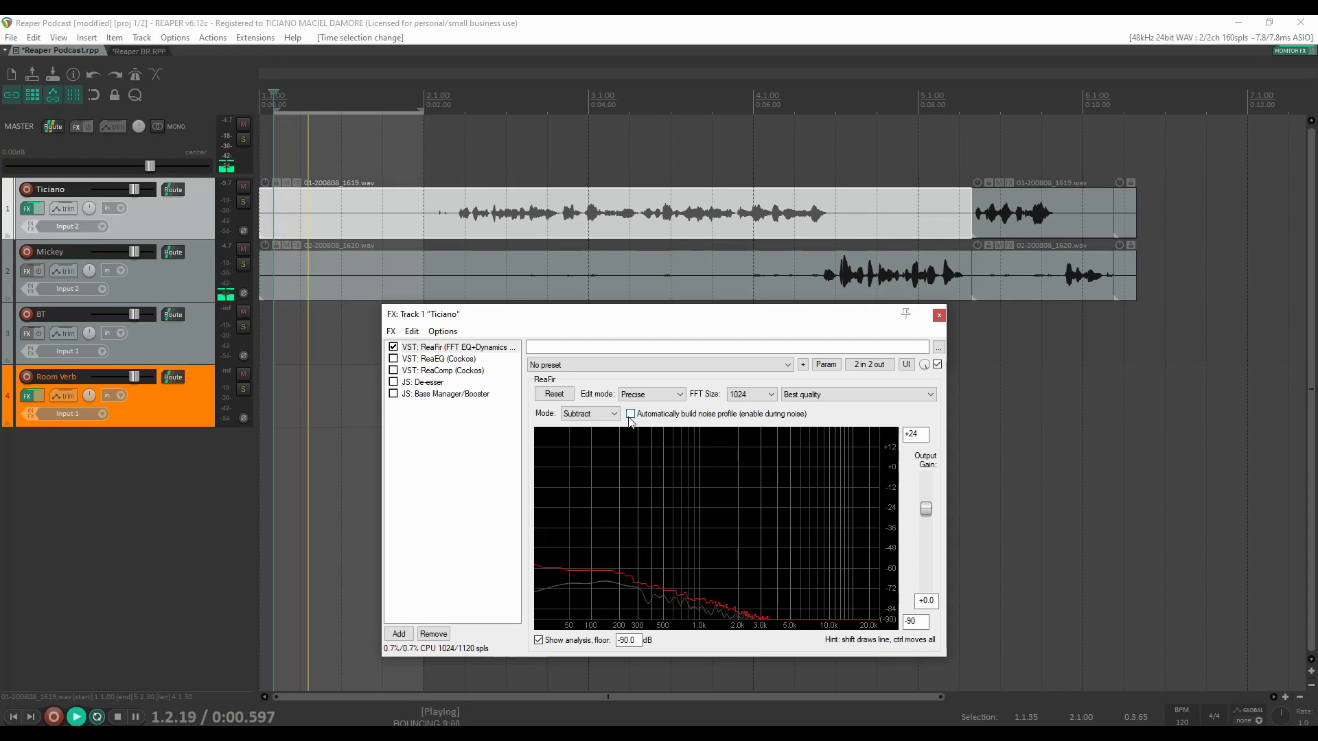
pyautogui.press('space')
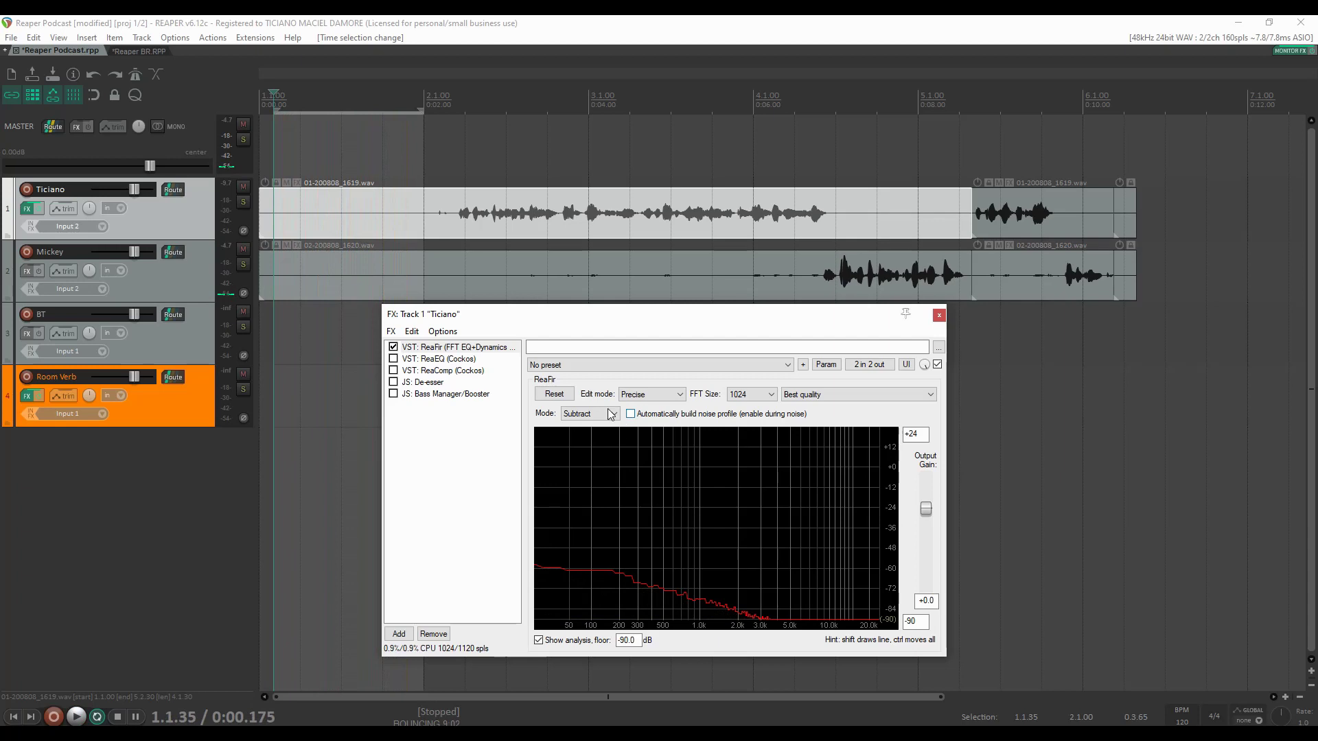
pyautogui.click(394, 348)
pyautogui.press('space')
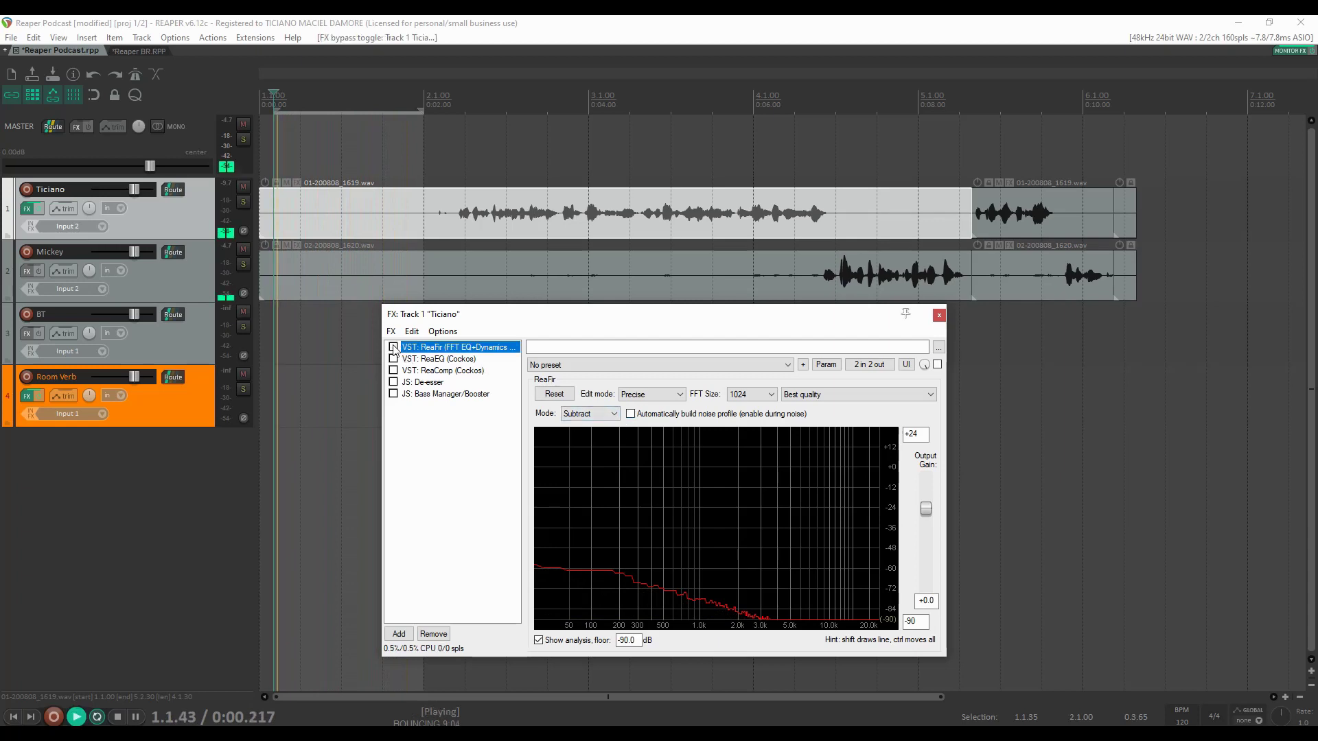
pyautogui.press('space')
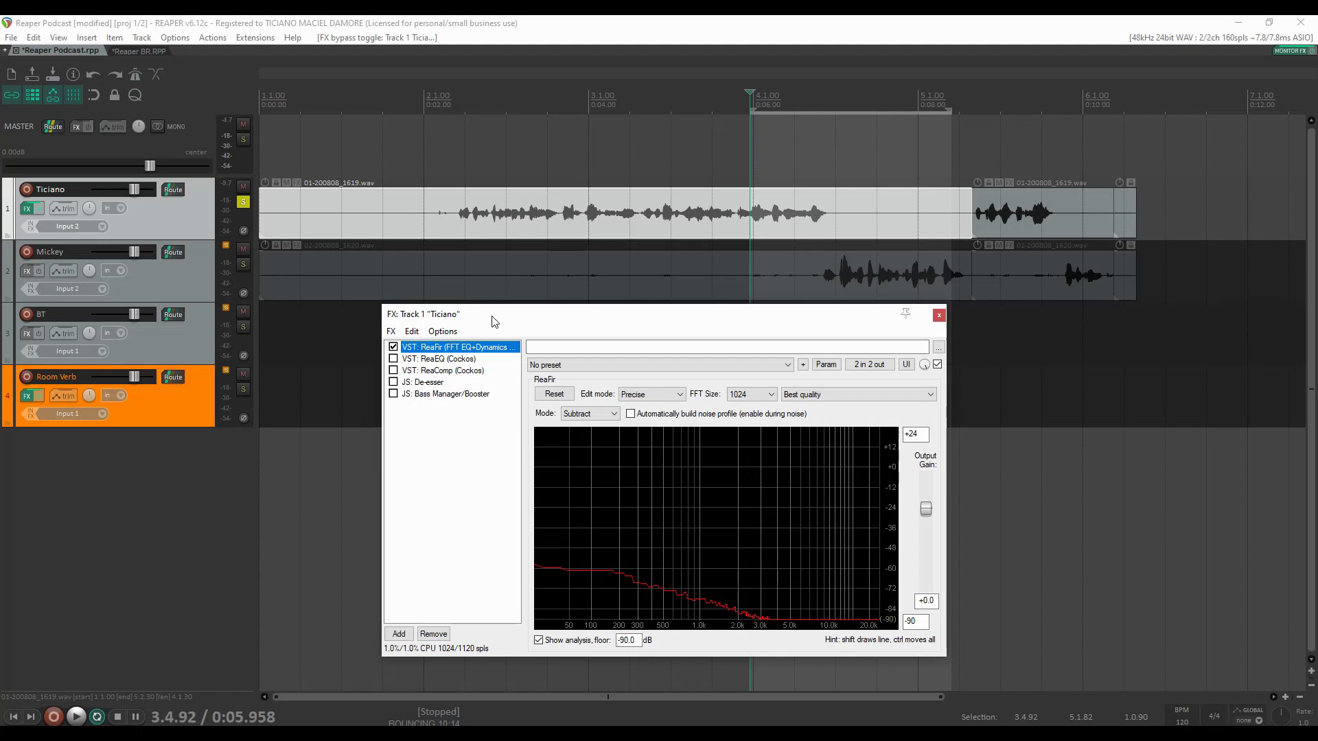
pyautogui.press('Escape')
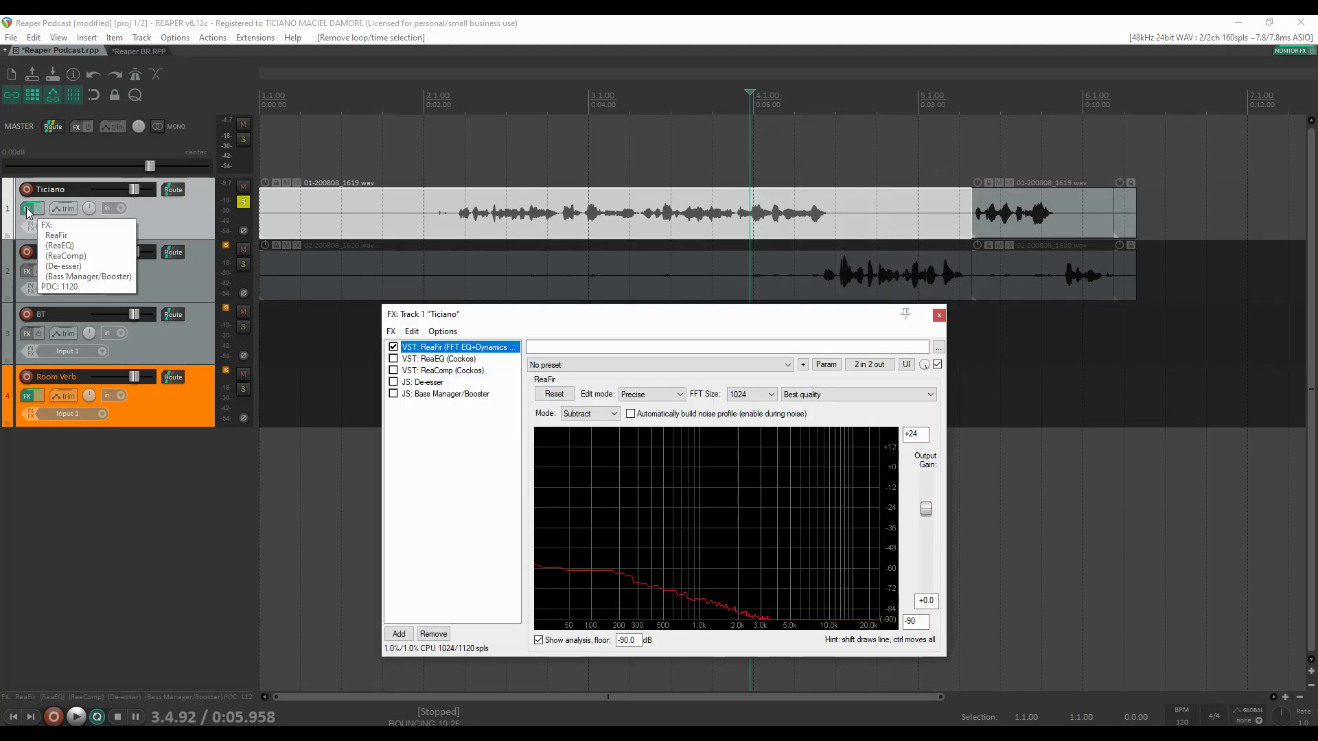
# Enable ReaEQ in track 1's effects chain and select the first speech passage from 2.1.65 to 4.3.32 for playback.
pyautogui.click(393, 359)
pyautogui.click(451, 359)
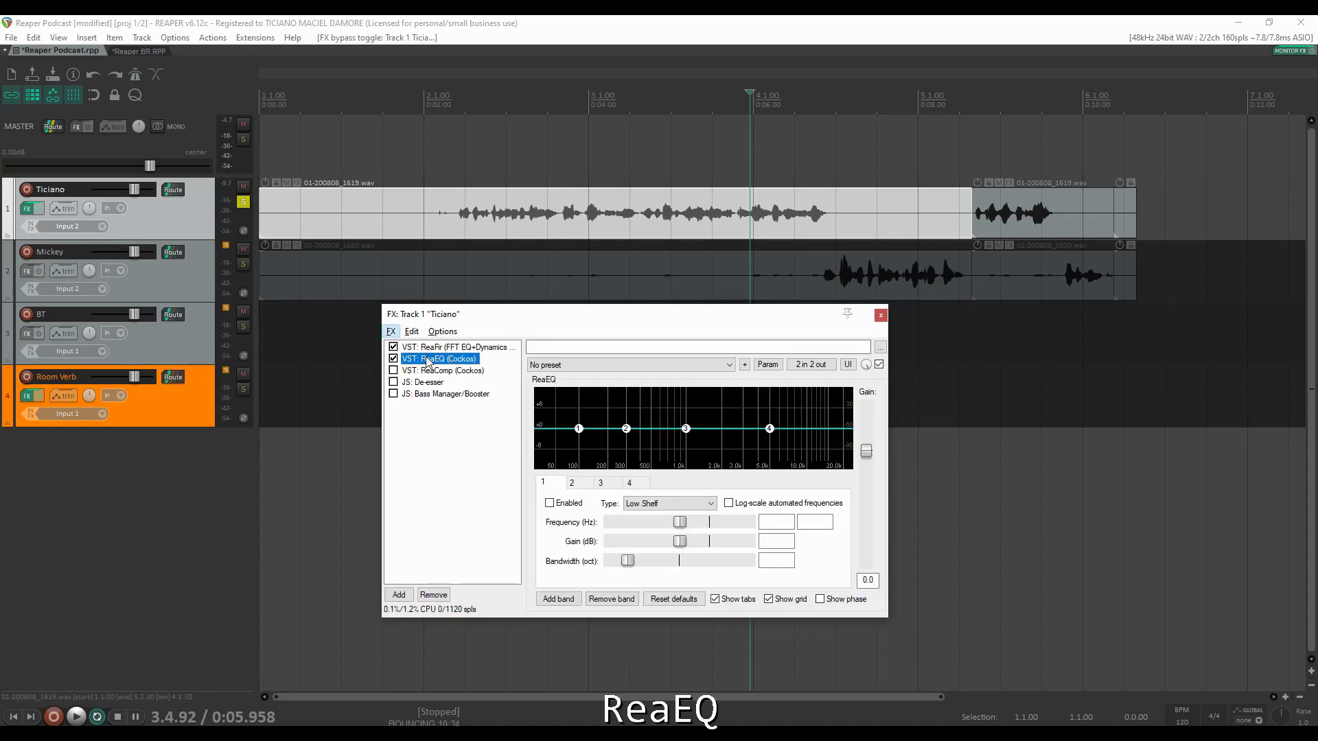
pyautogui.click(446, 110)
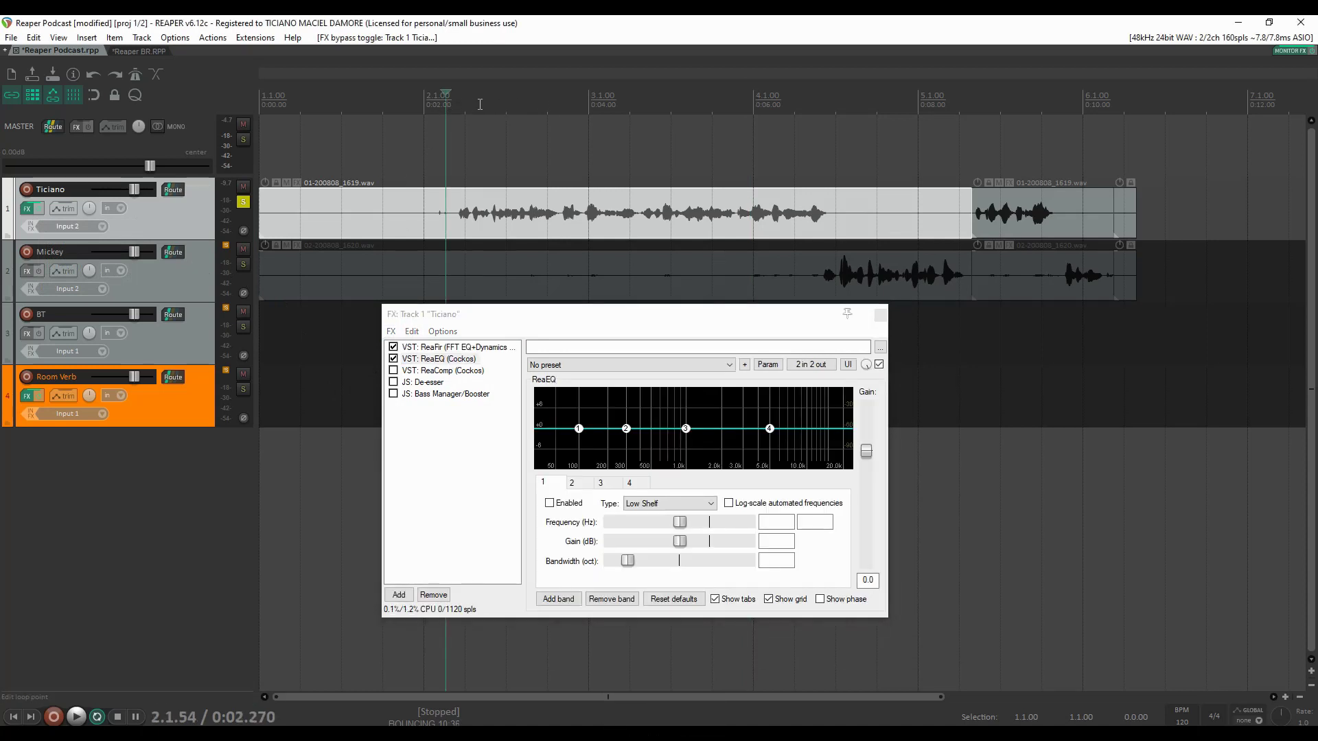
pyautogui.moveTo(452, 107); pyautogui.dragTo(848, 101)
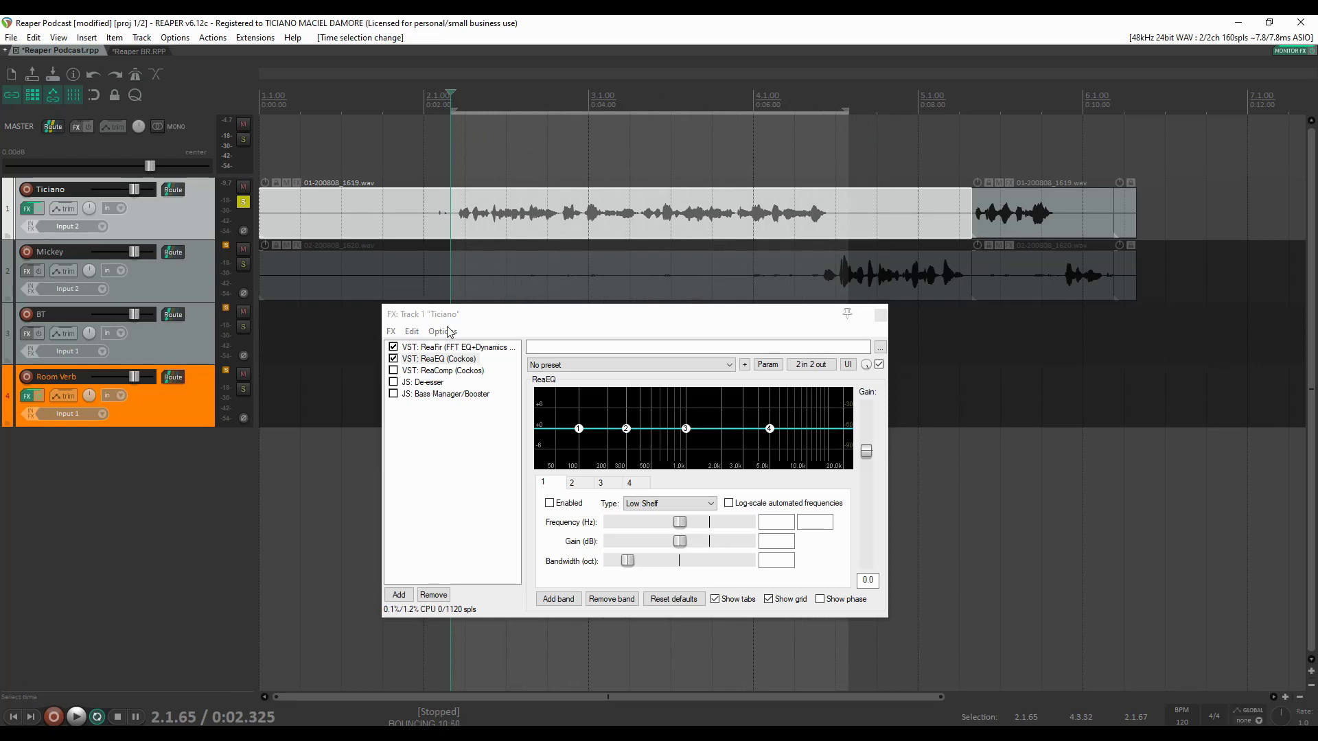
pyautogui.click(453, 359)
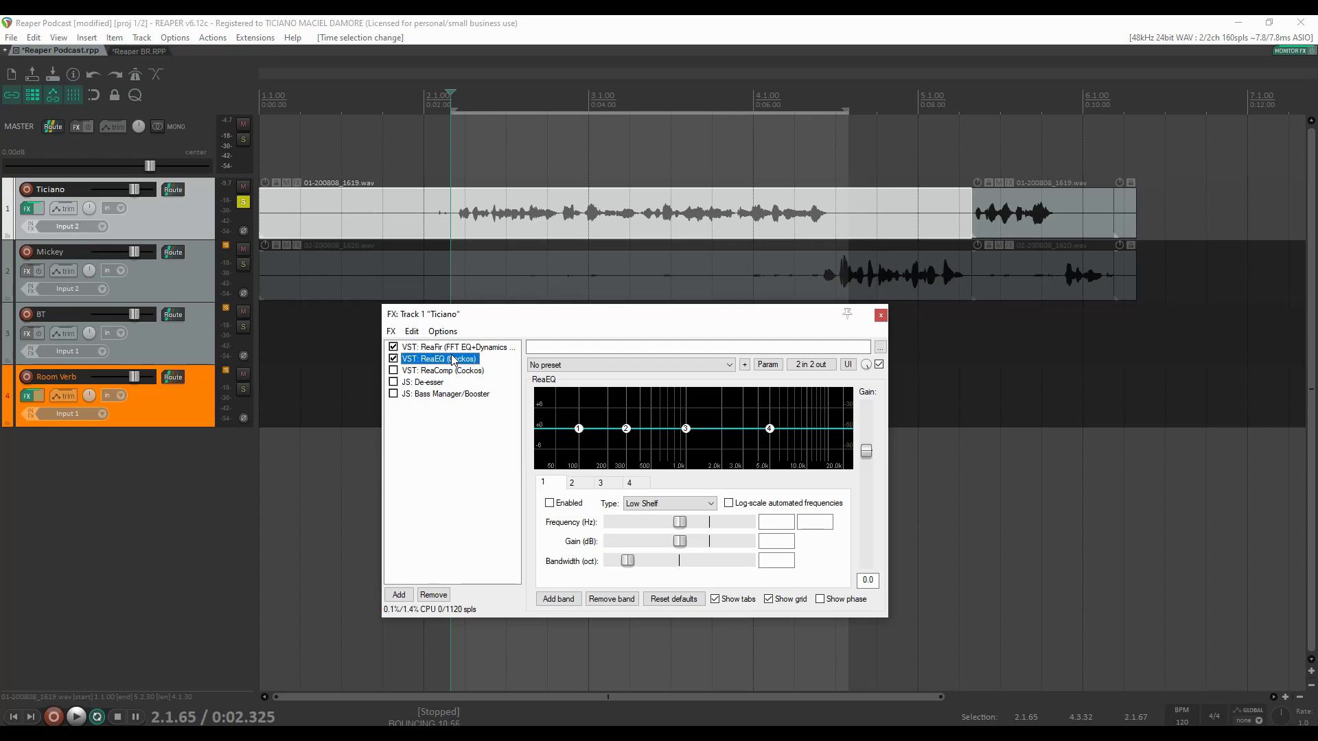
# Change the filter type of ReaEQ's band 1 to High Pass.
pyautogui.click(578, 429)
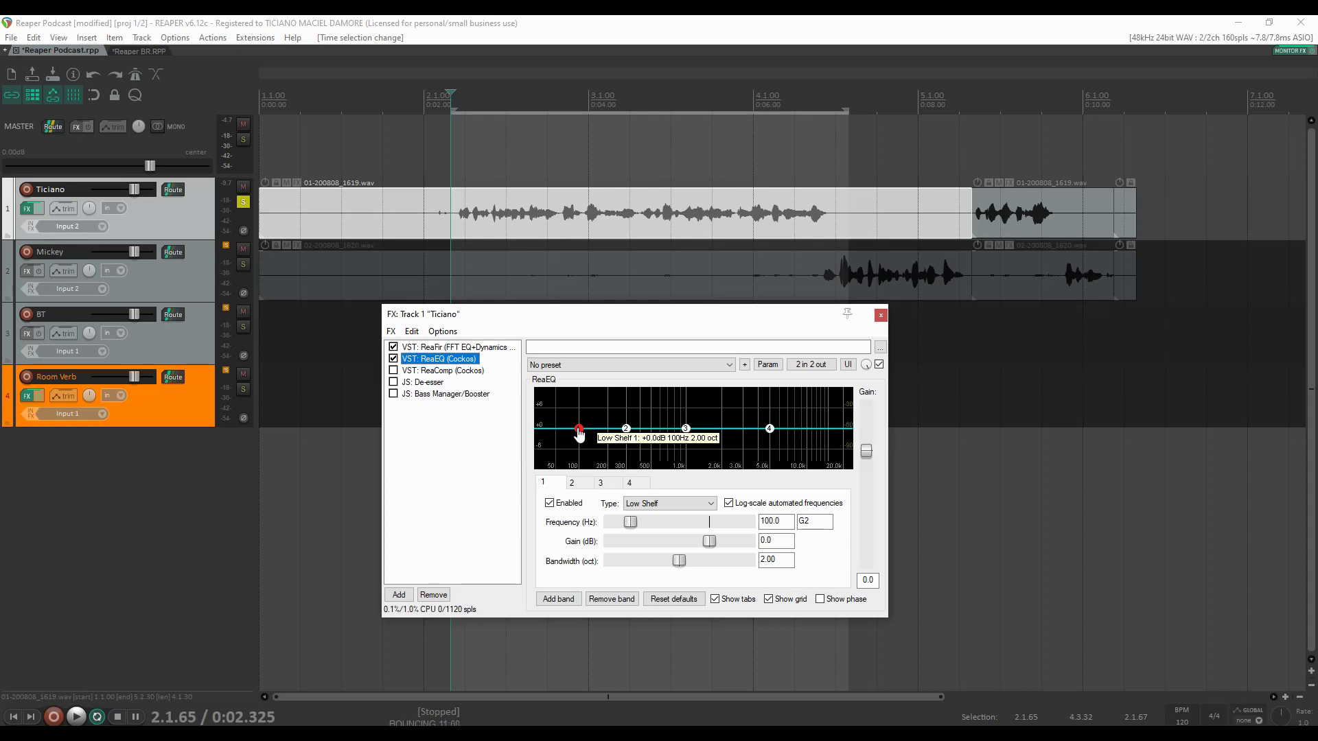
pyautogui.click(579, 430)
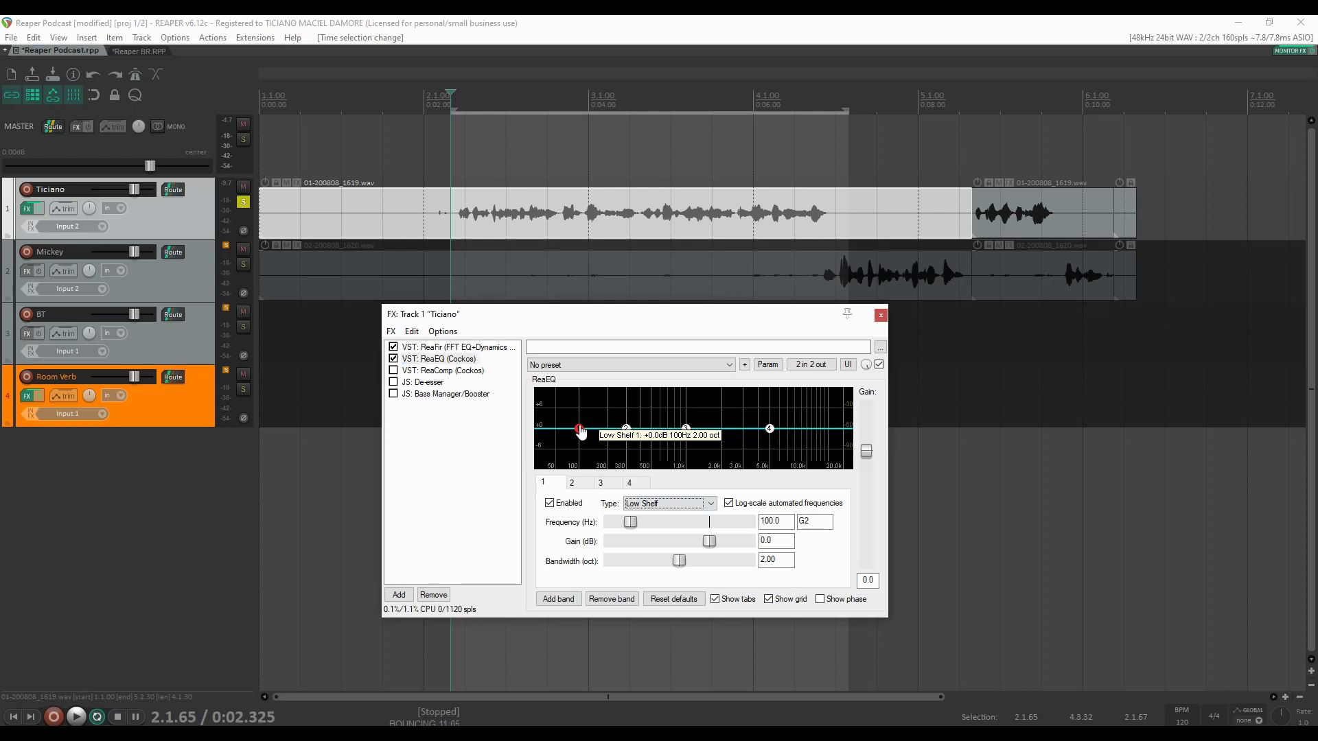
pyautogui.click(660, 505)
pyautogui.click(660, 505)
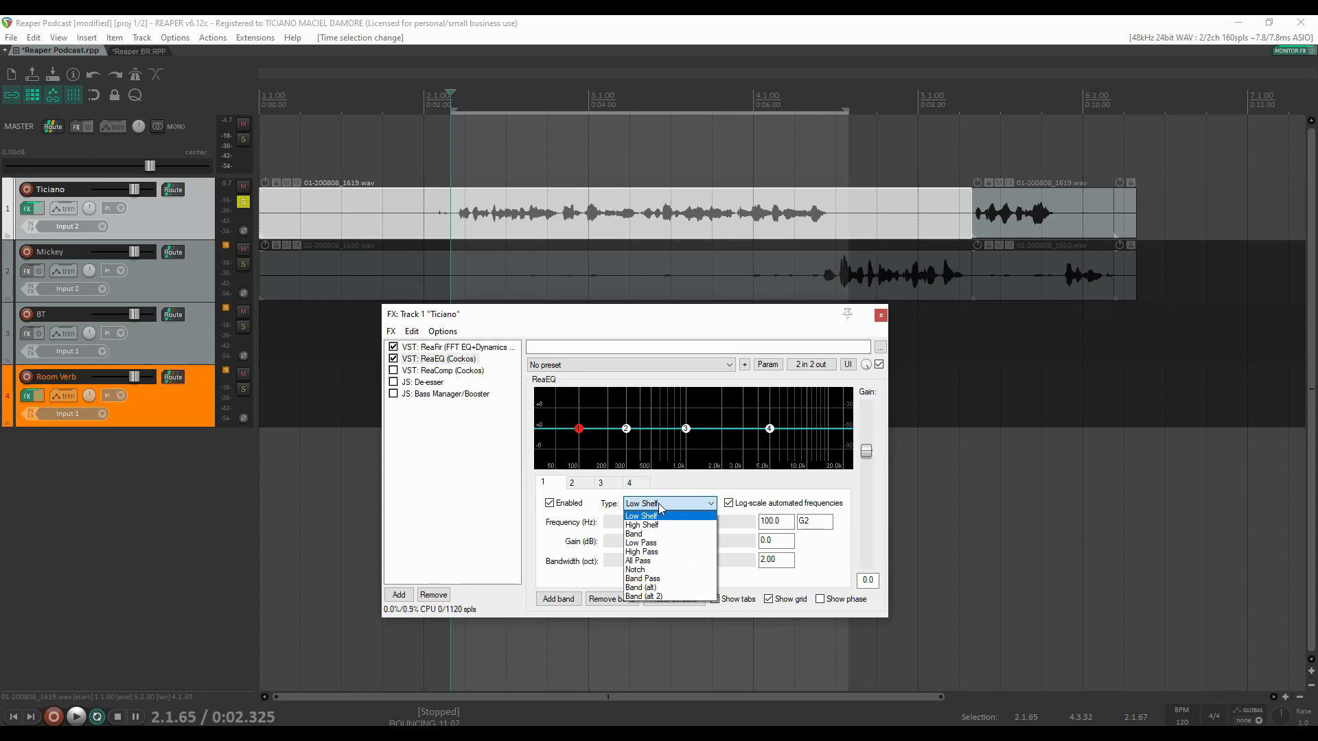
pyautogui.click(657, 553)
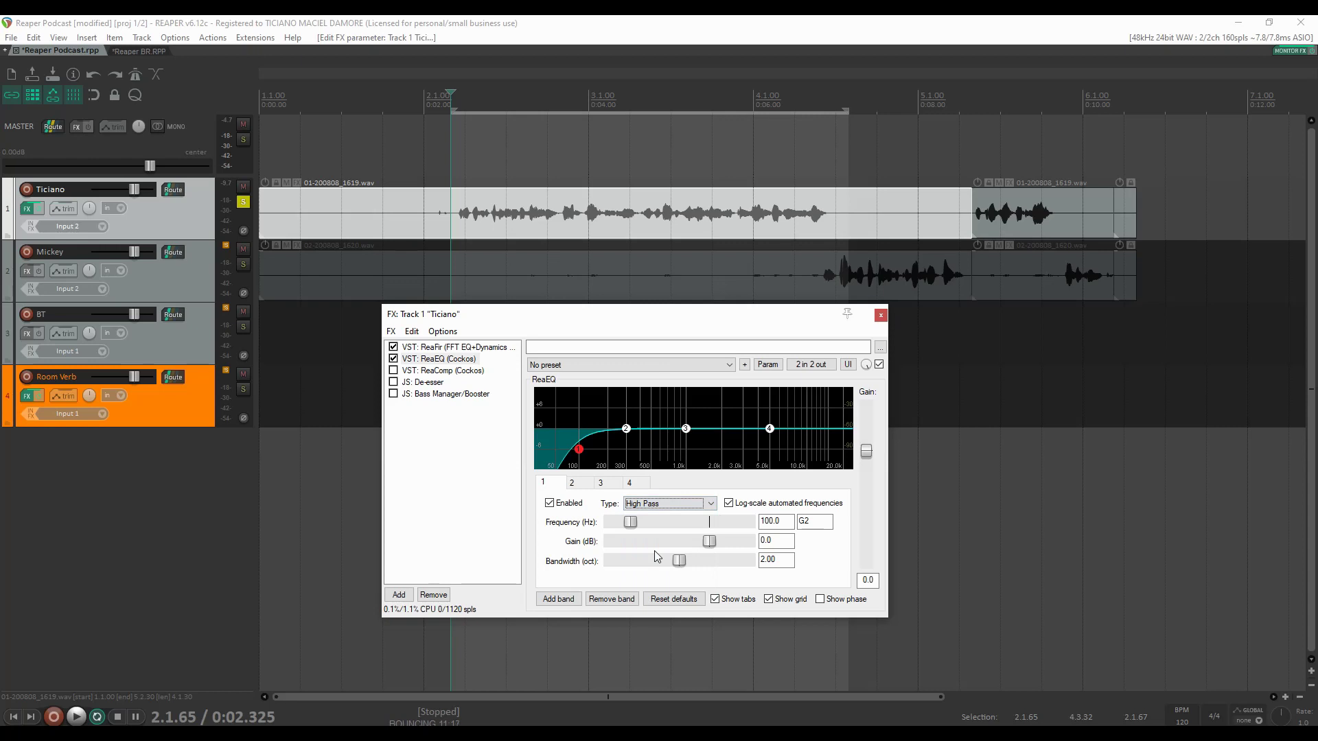
# Play the selected speech and raise the high-pass frequency of band 1 to about 108.3 Hz.
pyautogui.press('space')
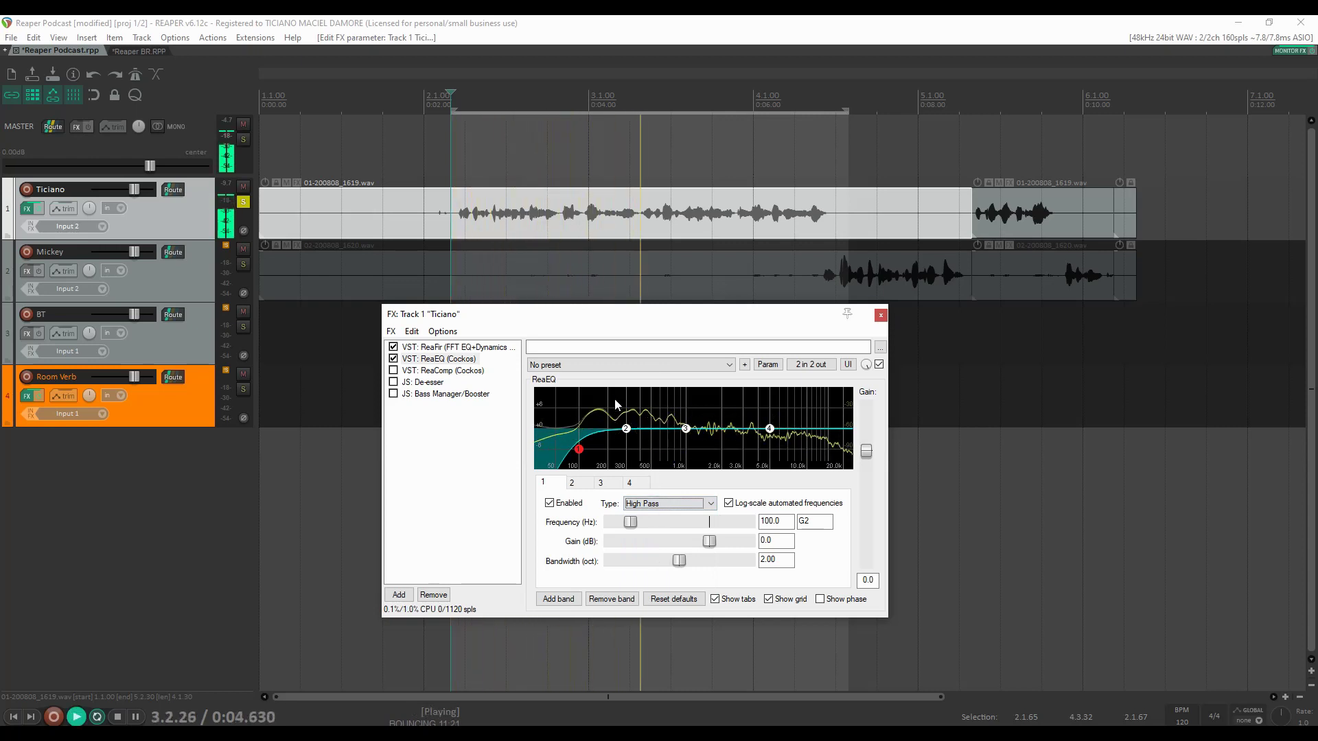
pyautogui.press('space')
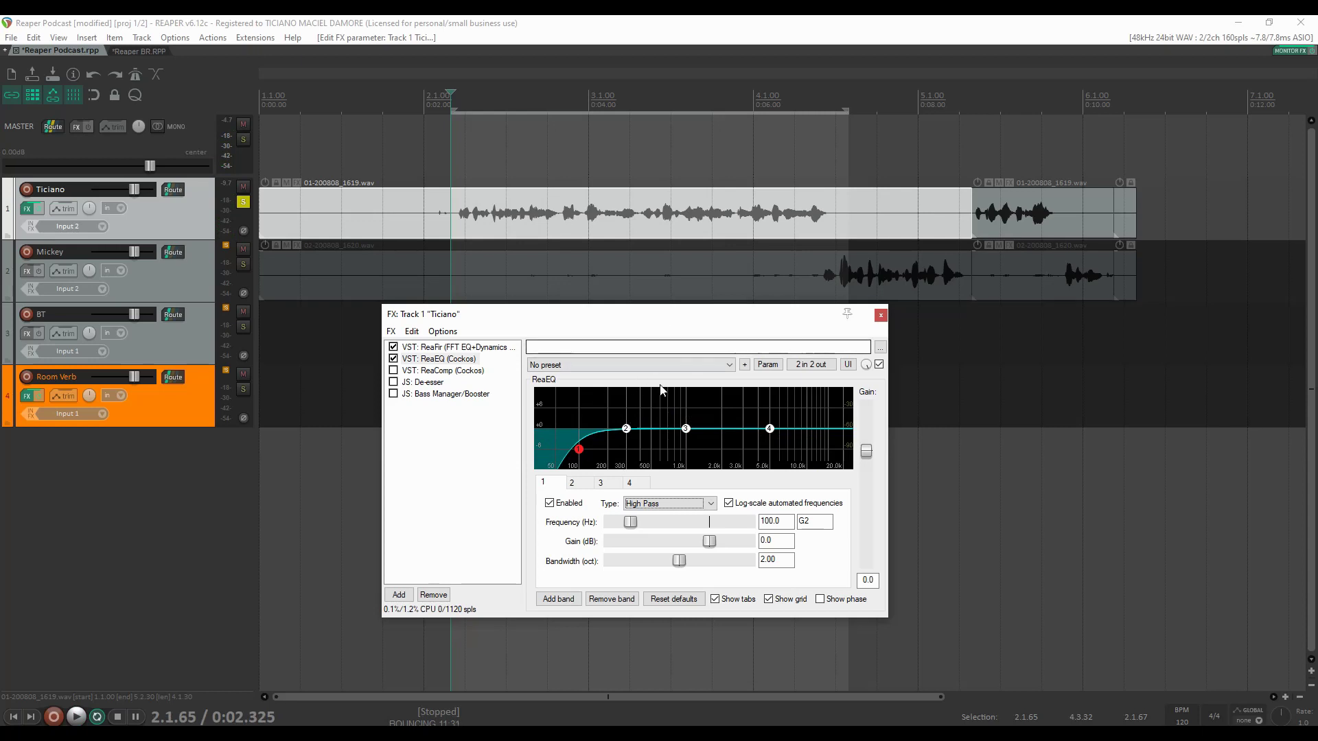
pyautogui.click(635, 525)
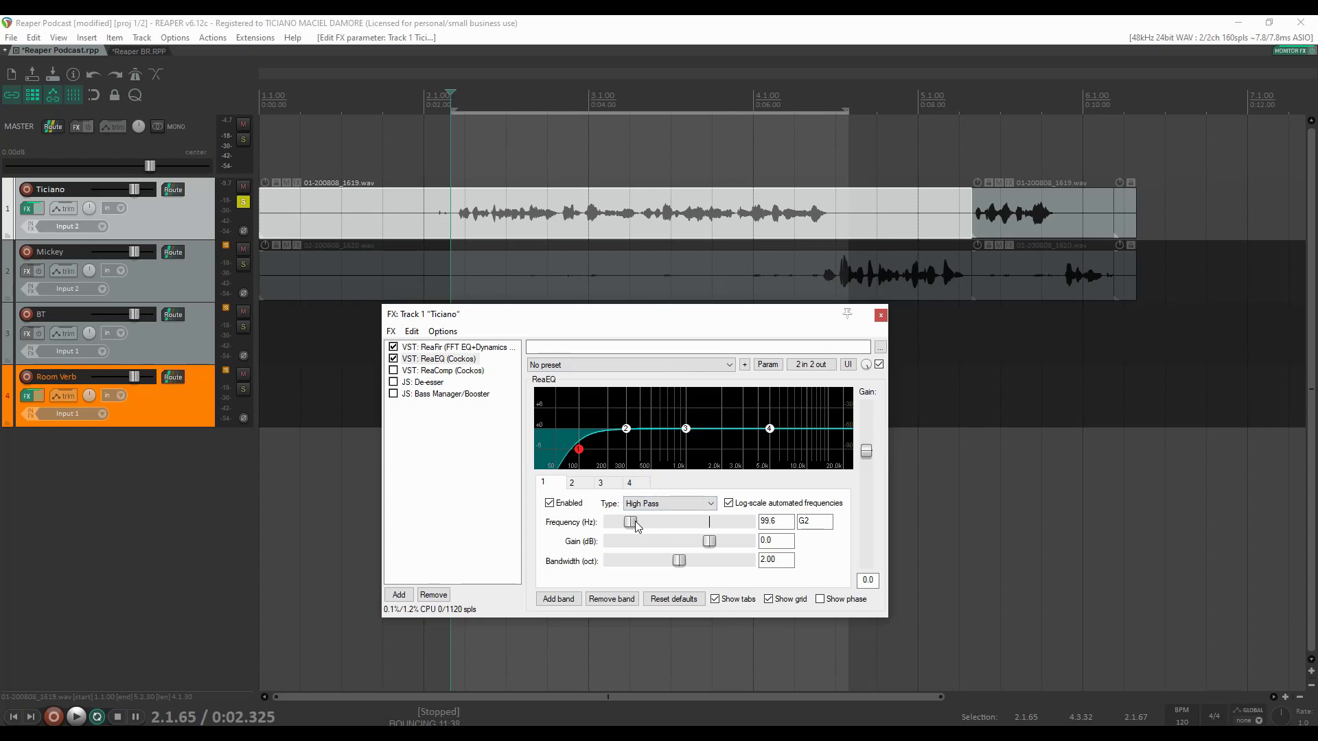
pyautogui.press('space')
pyautogui.moveTo(636, 526)
pyautogui.mouseDown()
pyautogui.moveTo(690, 530)
pyautogui.moveTo(635, 525)
pyautogui.mouseUp()
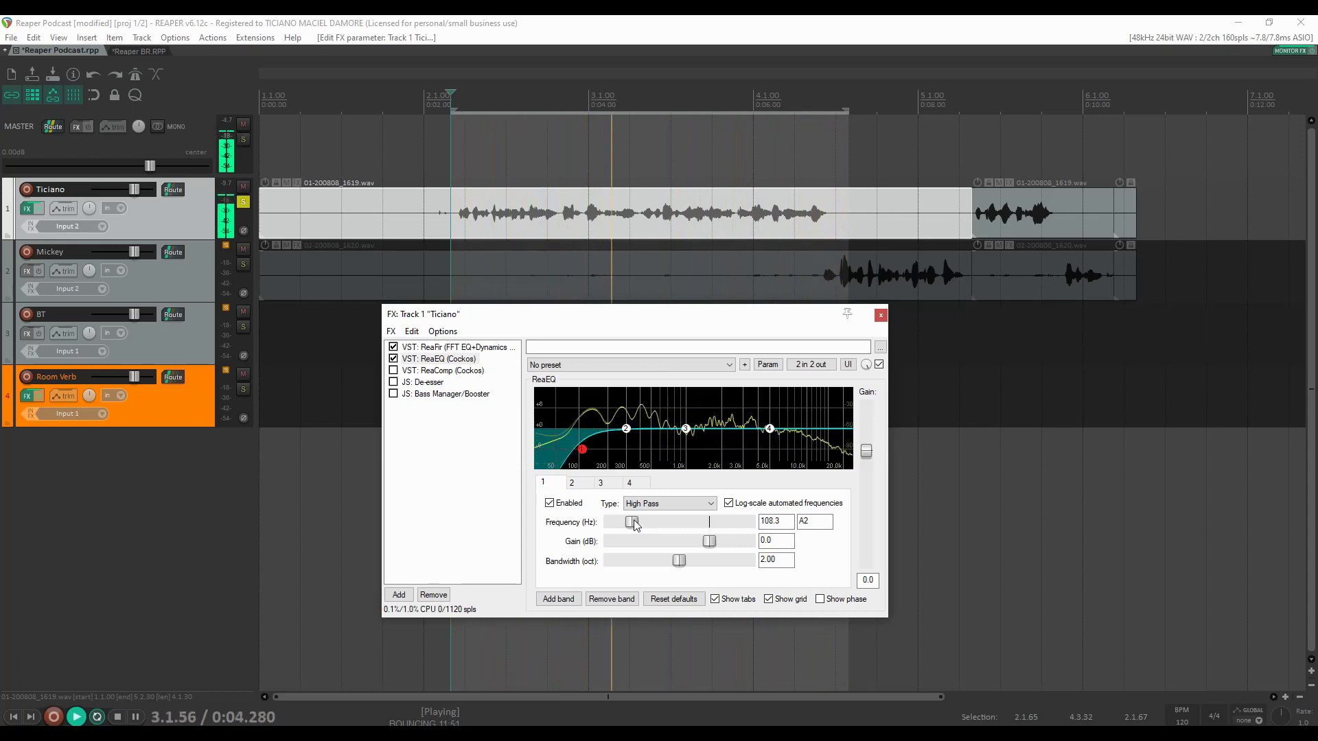
pyautogui.press('space')
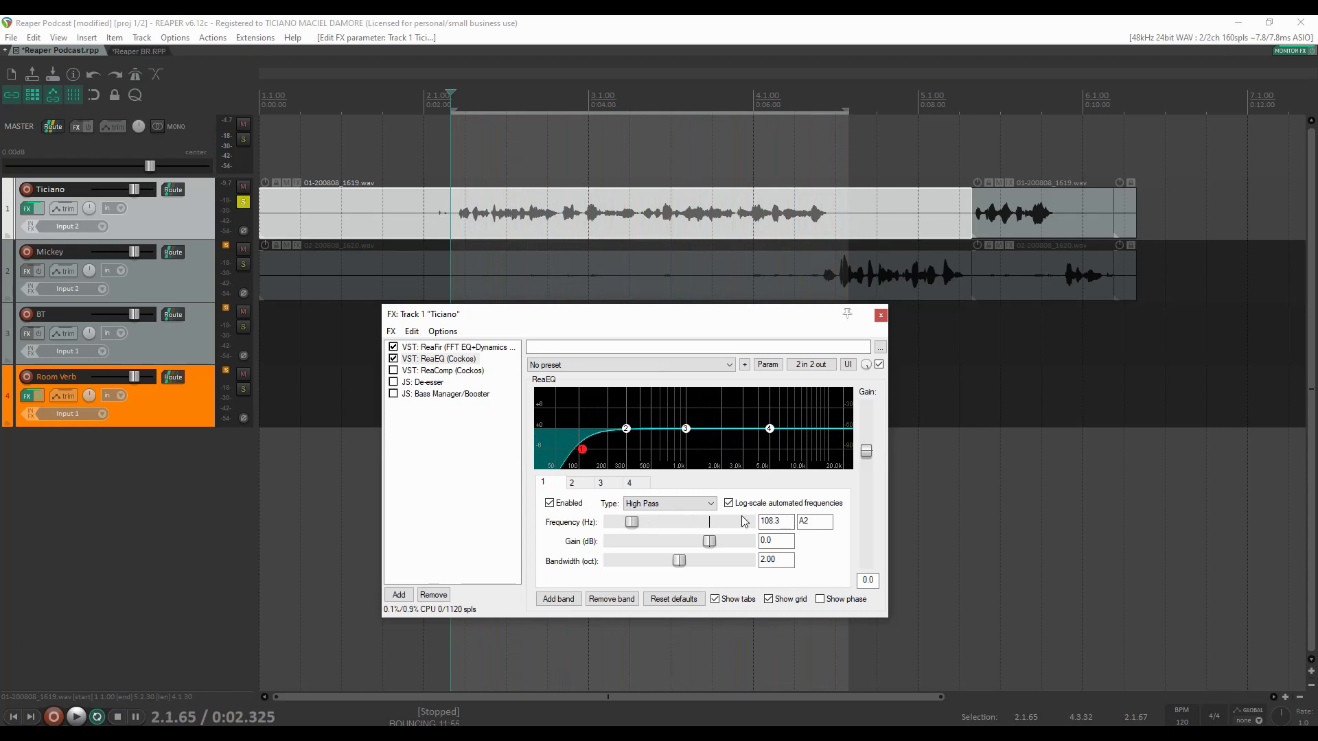
# Change ReaEQ's band 4 to the Band type and boost it 2.0 dB at about 9195 Hz during playback.
pyautogui.click(770, 431)
pyautogui.click(691, 506)
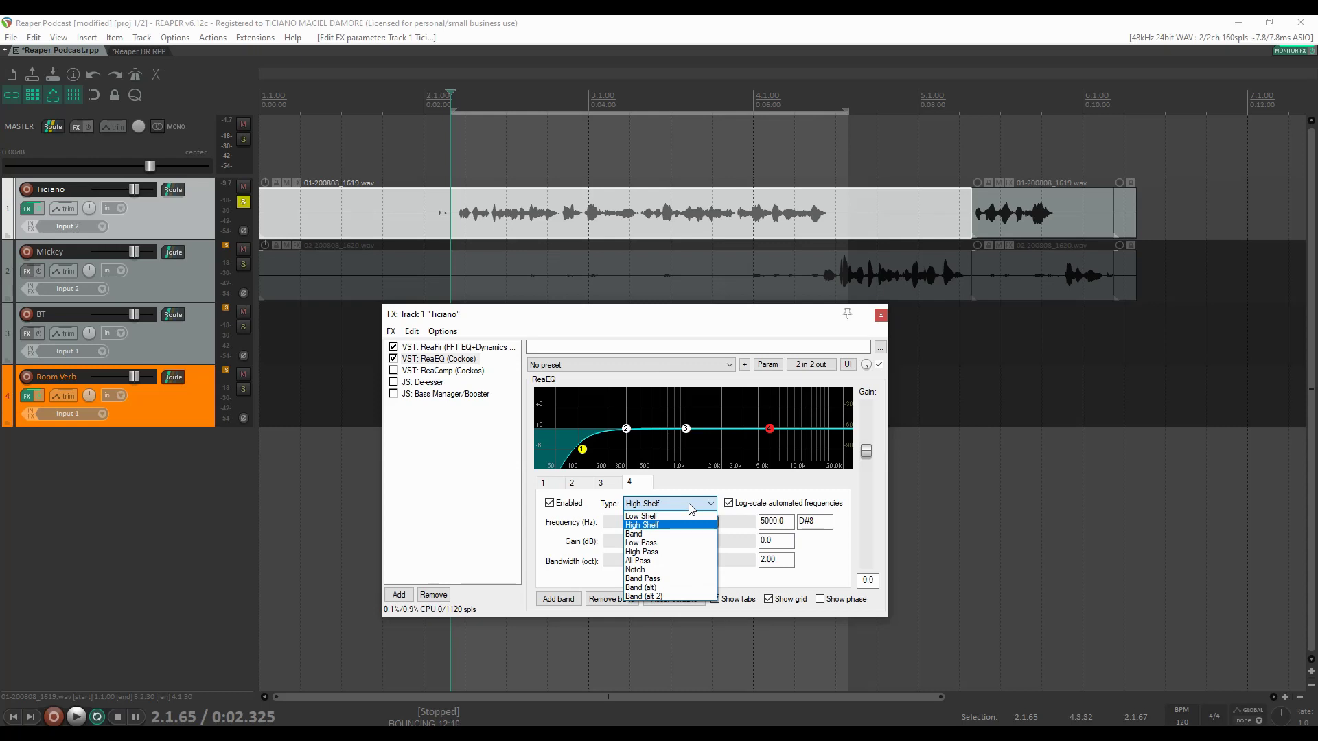
pyautogui.click(657, 535)
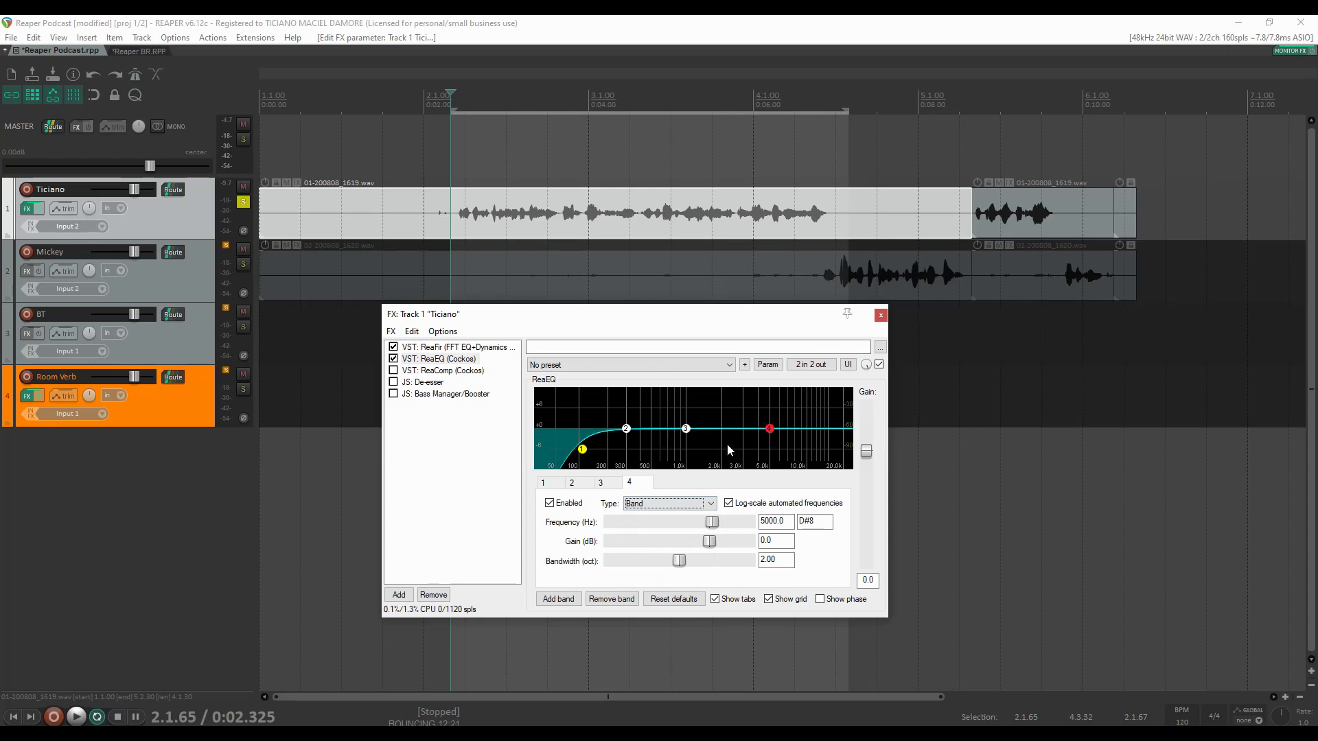
pyautogui.moveTo(769, 430)
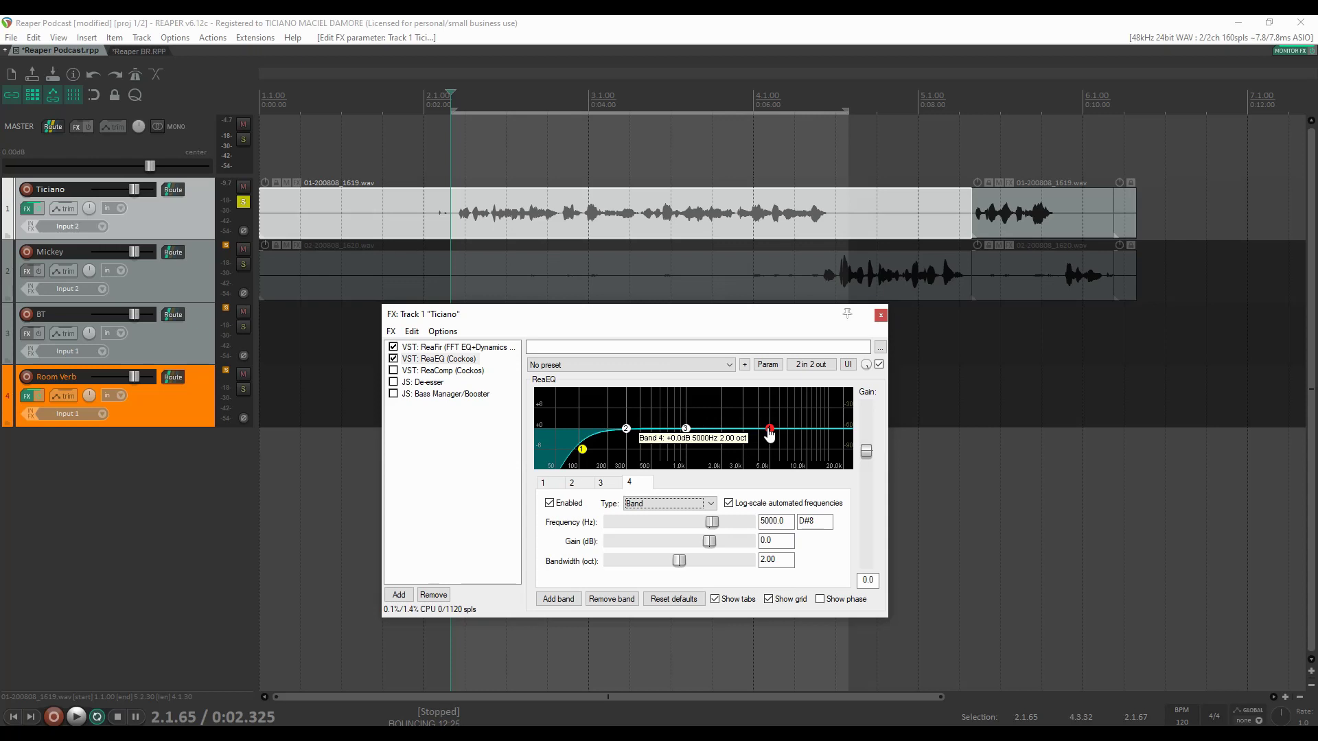
pyautogui.press('space')
pyautogui.moveTo(769, 430); pyautogui.dragTo(806, 426)
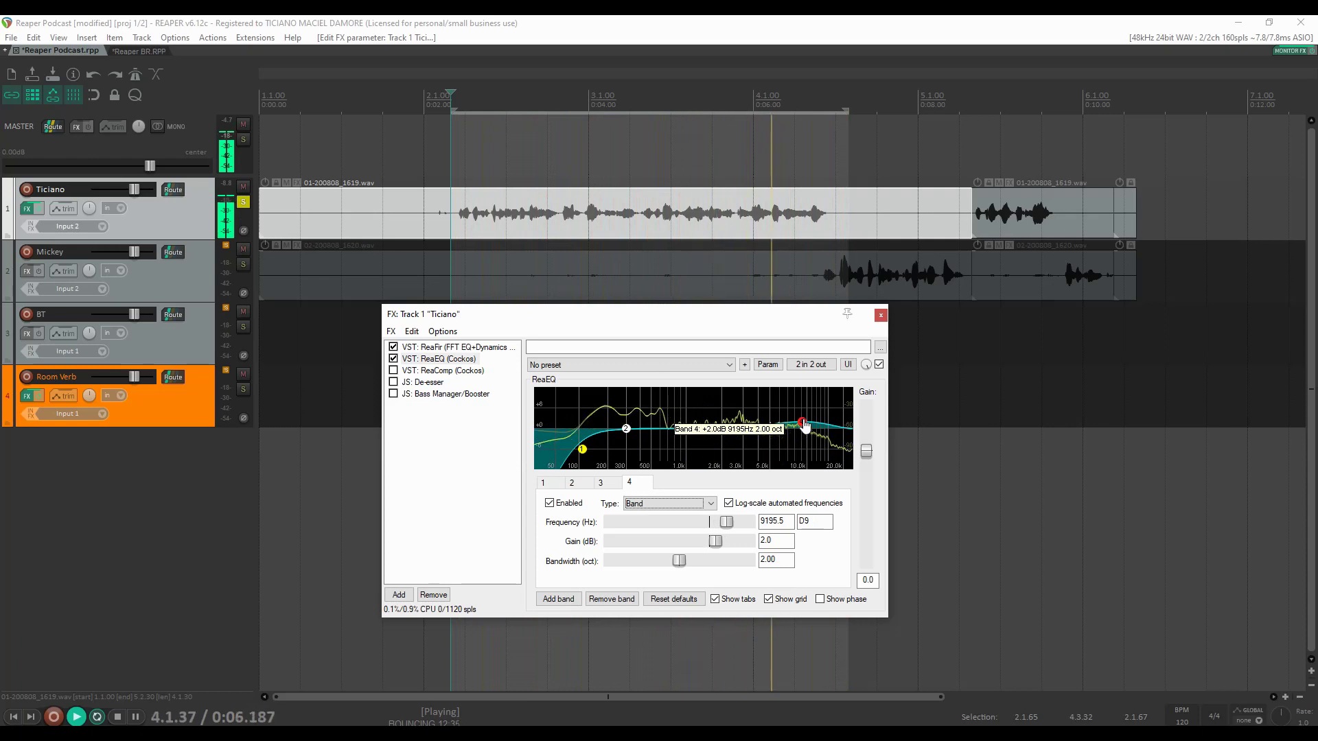
pyautogui.press('space')
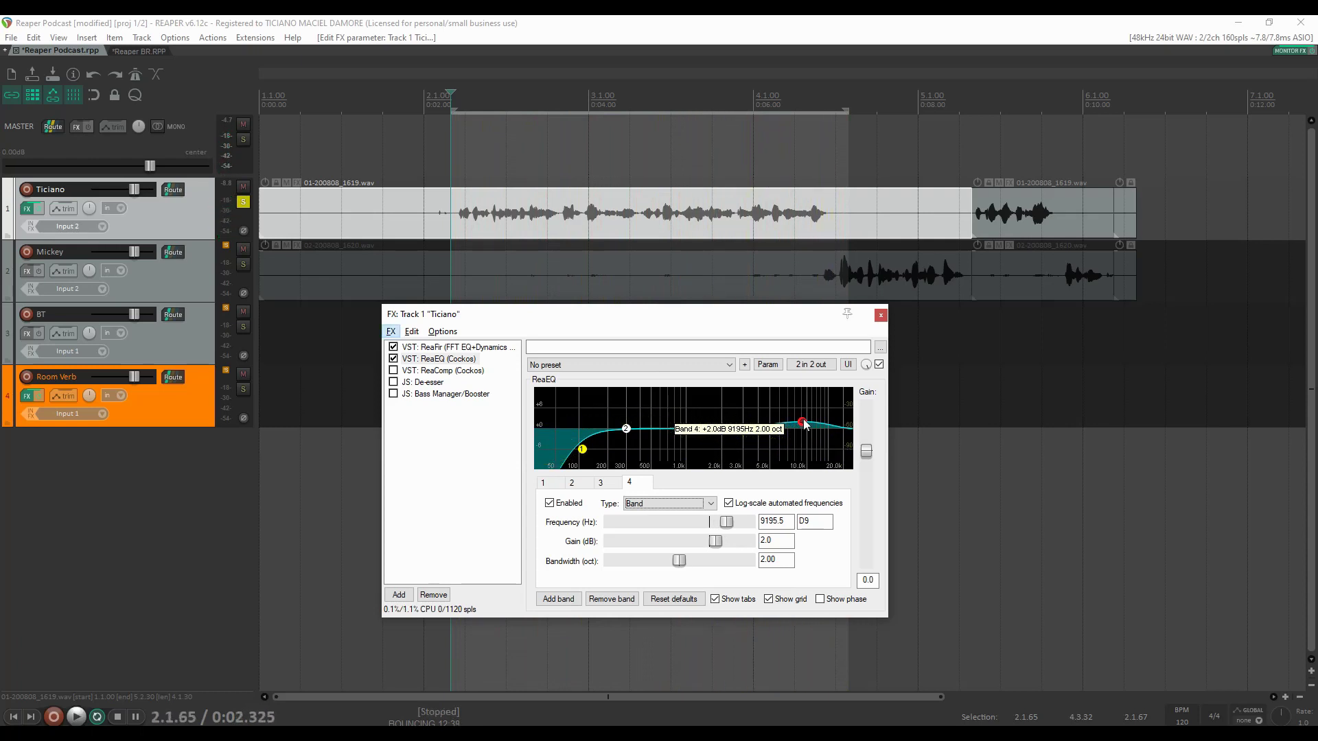
# Play the selected speech with band 4 disabled and enabled again to compare the high-frequency boost.
pyautogui.press('space')
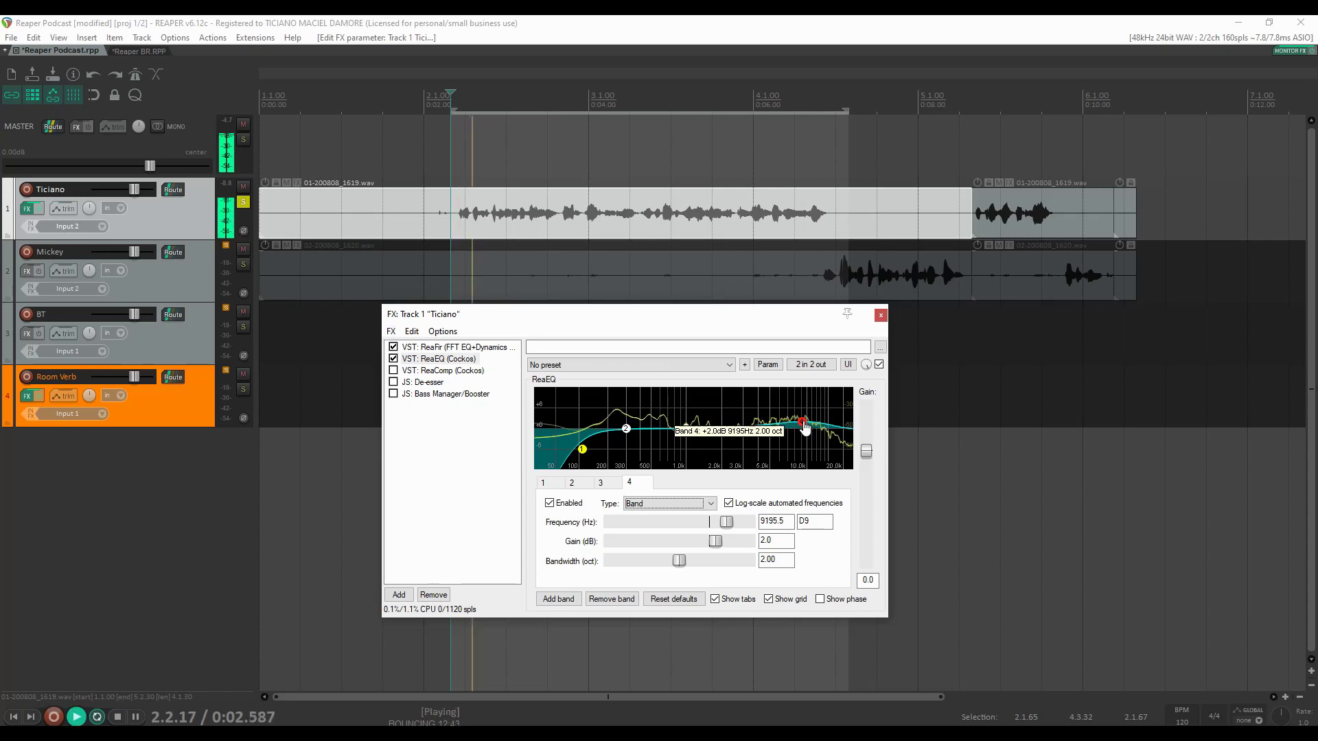
pyautogui.click(550, 508)
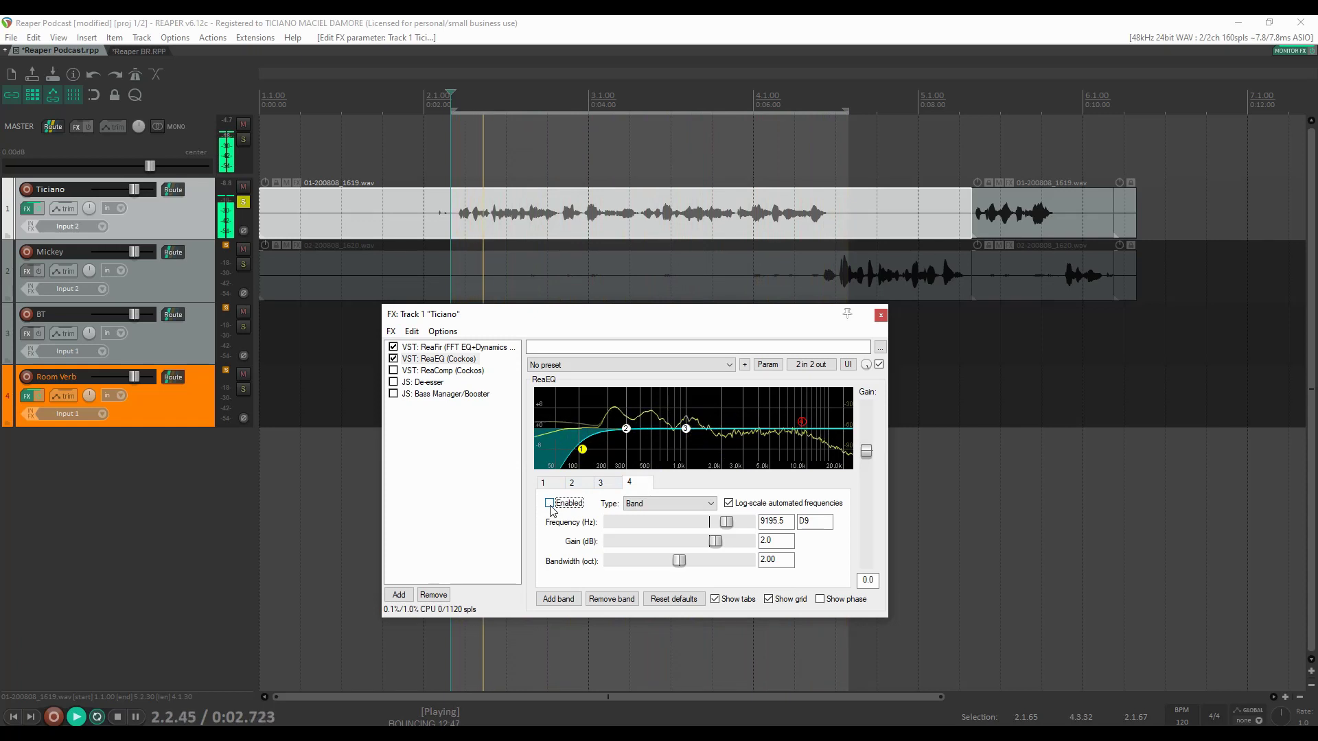
pyautogui.click(550, 503)
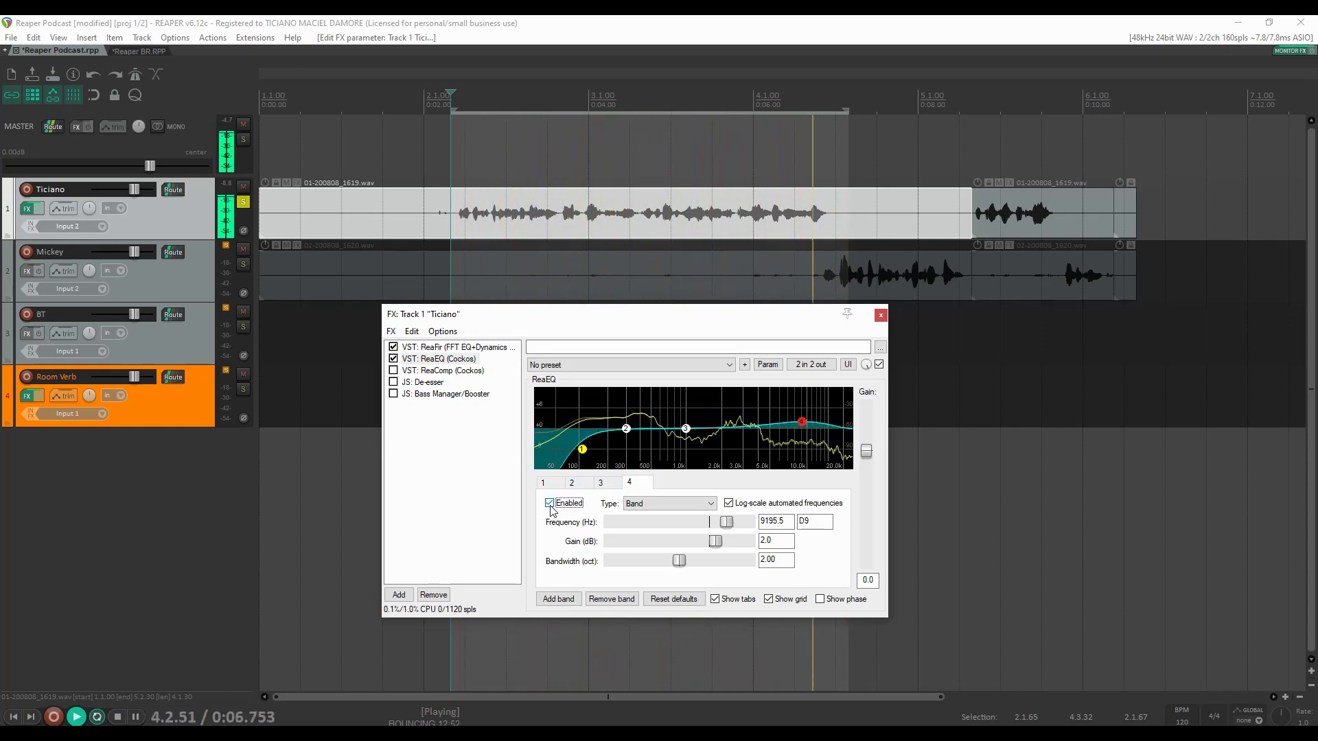
pyautogui.press('space')
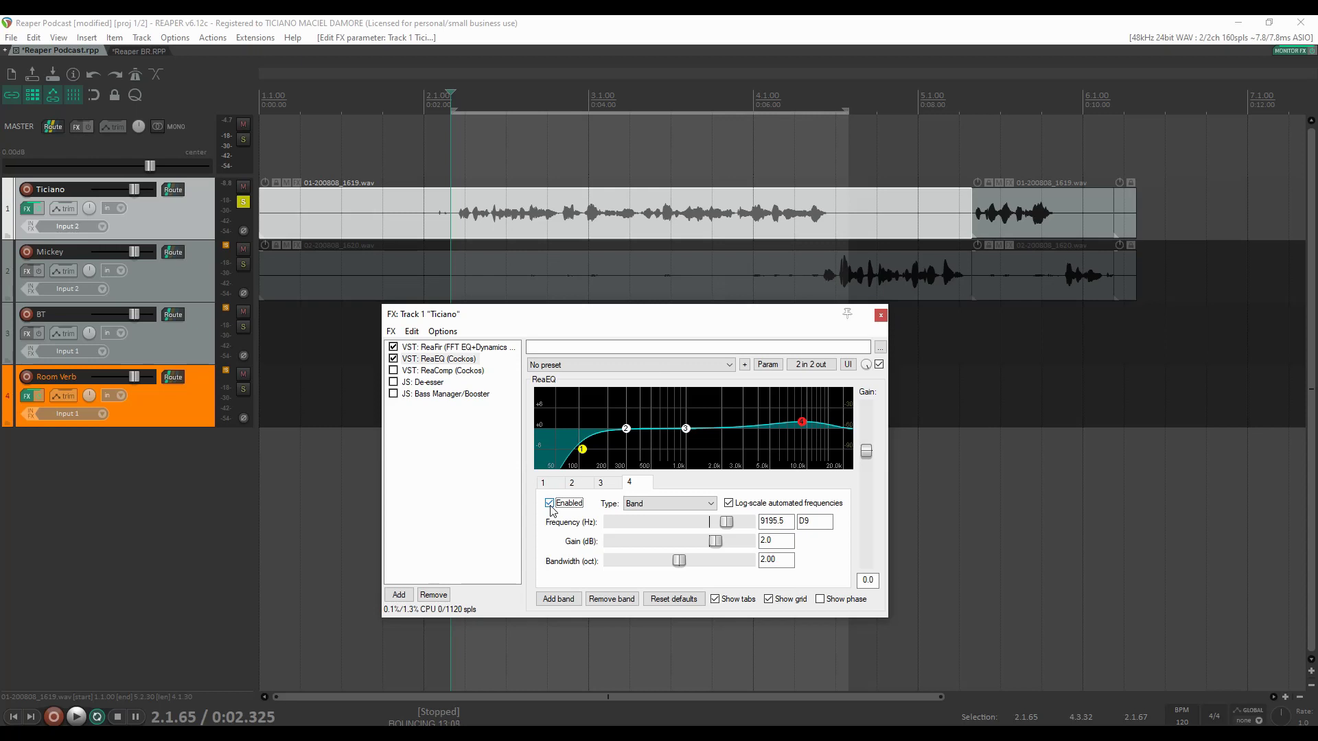
# Cut ReaEQ's band 2 by about 0.8 dB near 219 Hz and narrow its bandwidth to 1.16 octaves during playback.
pyautogui.press('space')
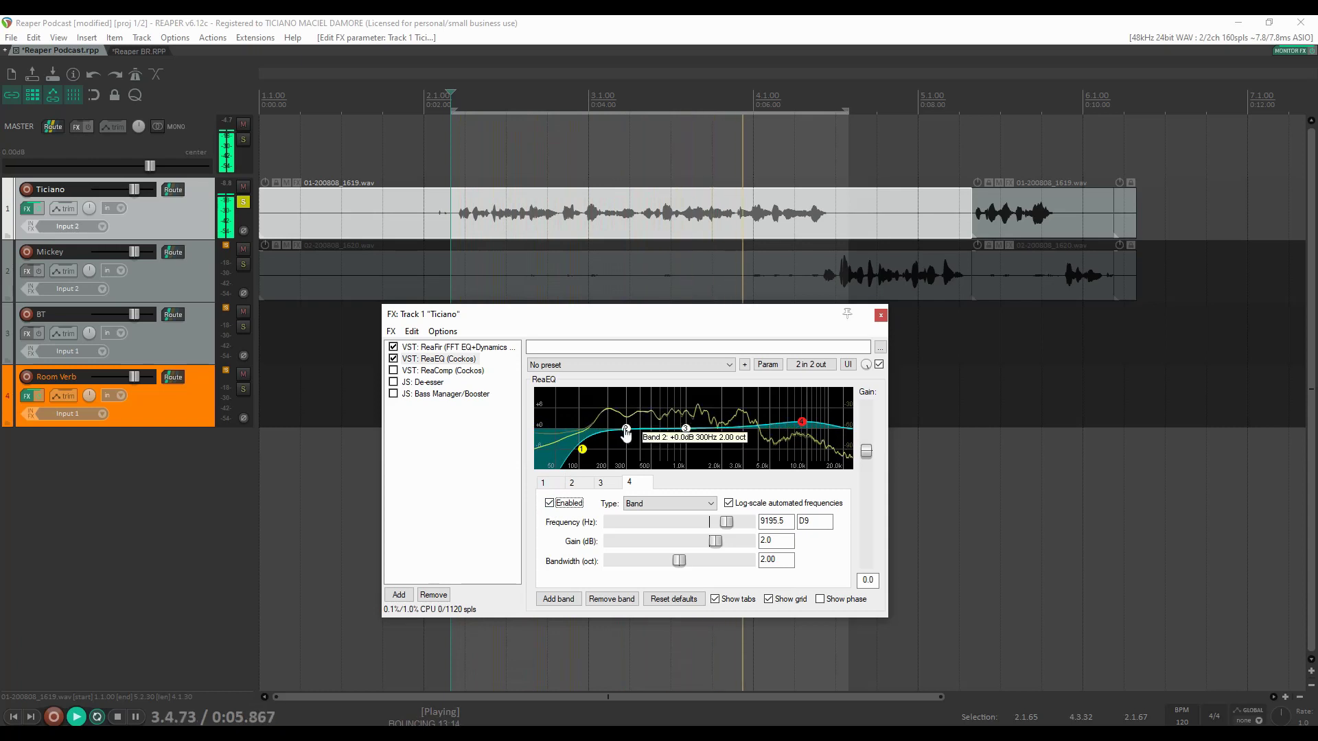
pyautogui.moveTo(626, 431)
pyautogui.mouseDown()
pyautogui.moveTo(612, 401)
pyautogui.moveTo(612, 461)
pyautogui.moveTo(614, 437)
pyautogui.mouseUp()
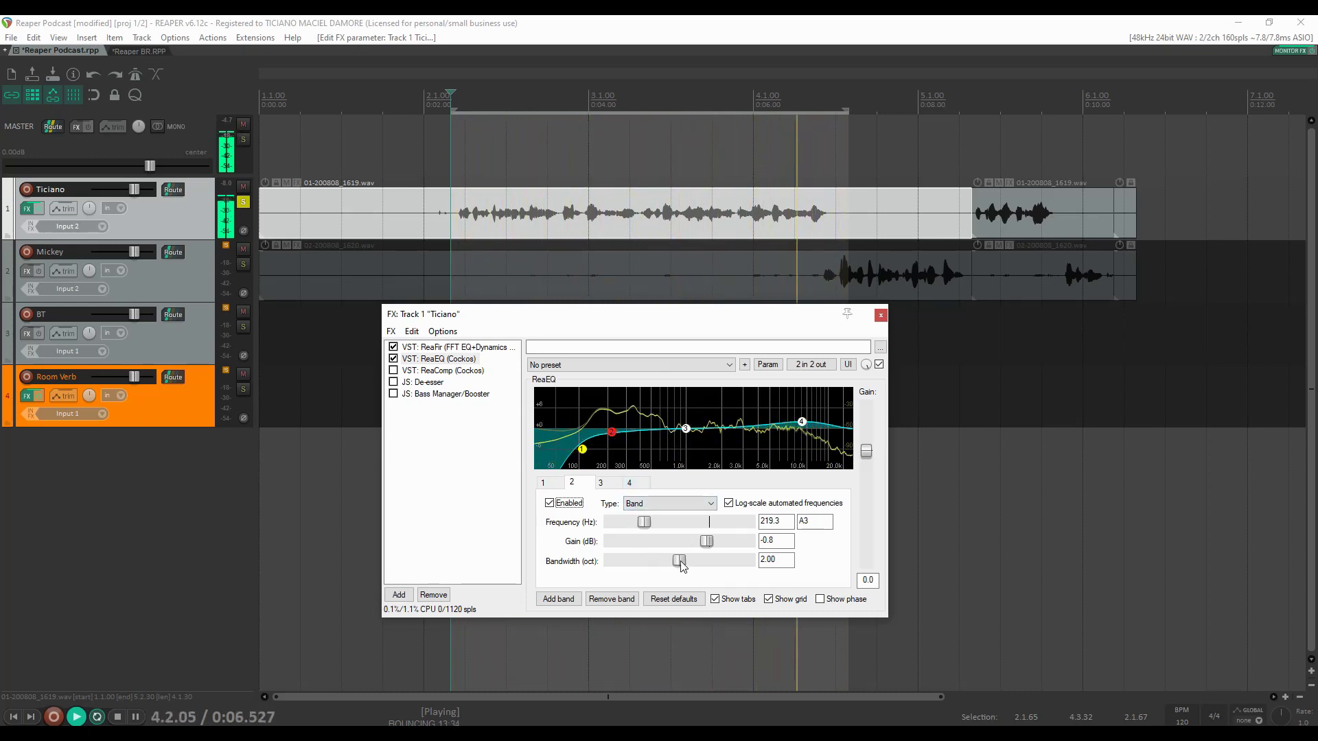
pyautogui.moveTo(678, 561); pyautogui.dragTo(652, 570)
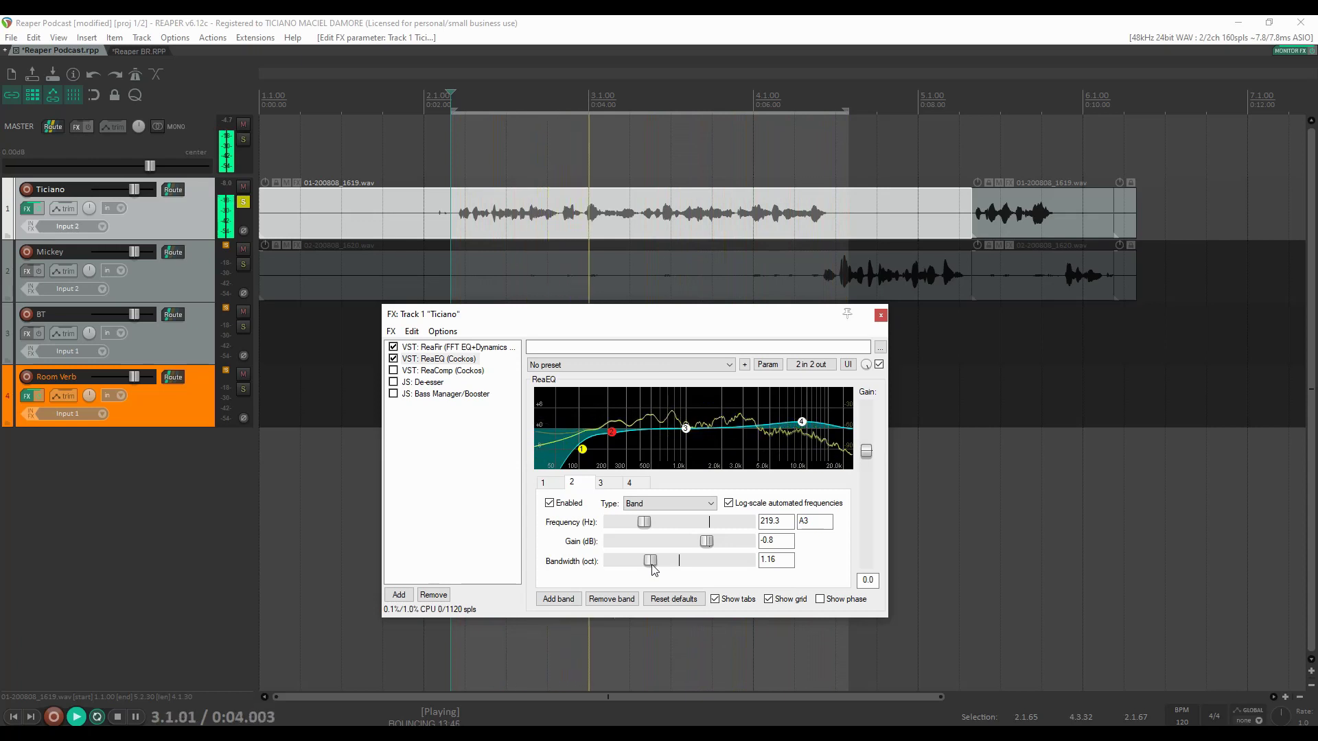
pyautogui.press('space')
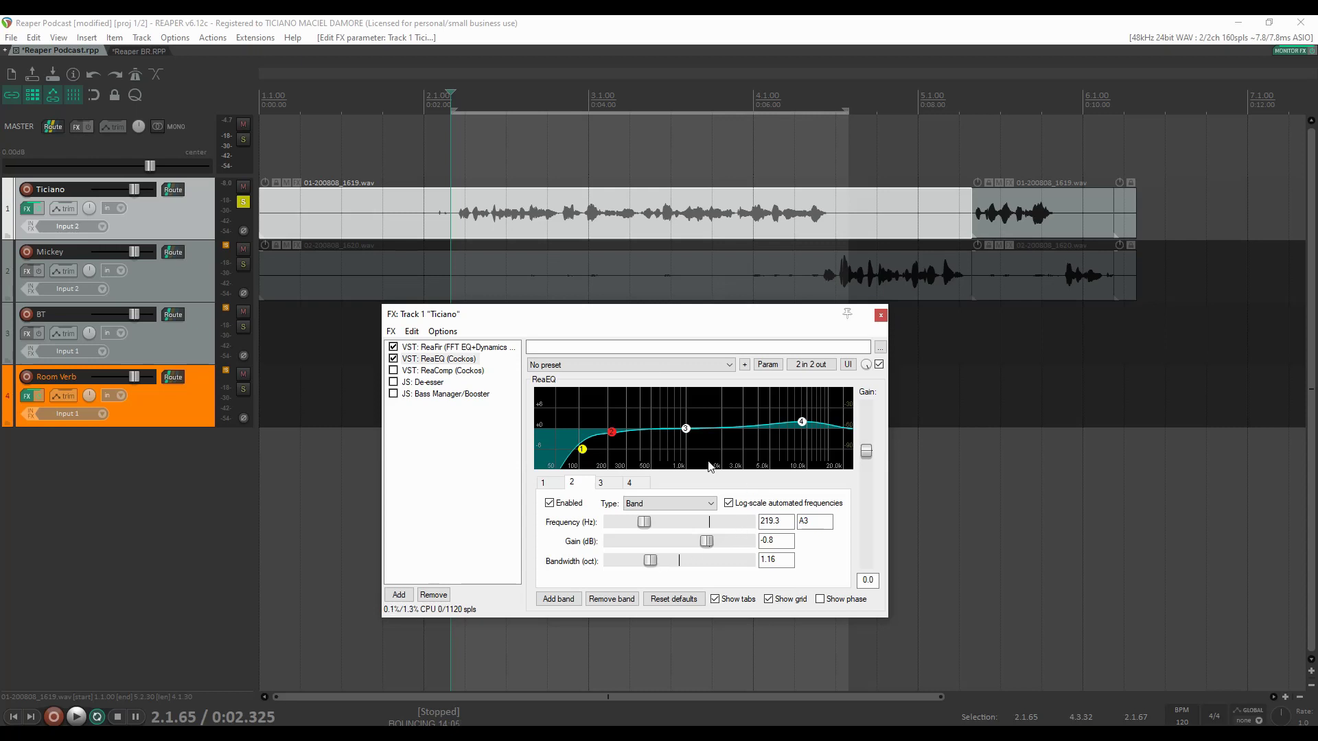
# Cut ReaEQ's band 3 by 2.0 dB at about 1377 Hz with a 0.68-octave bandwidth while the selected speech plays.
pyautogui.press('space')
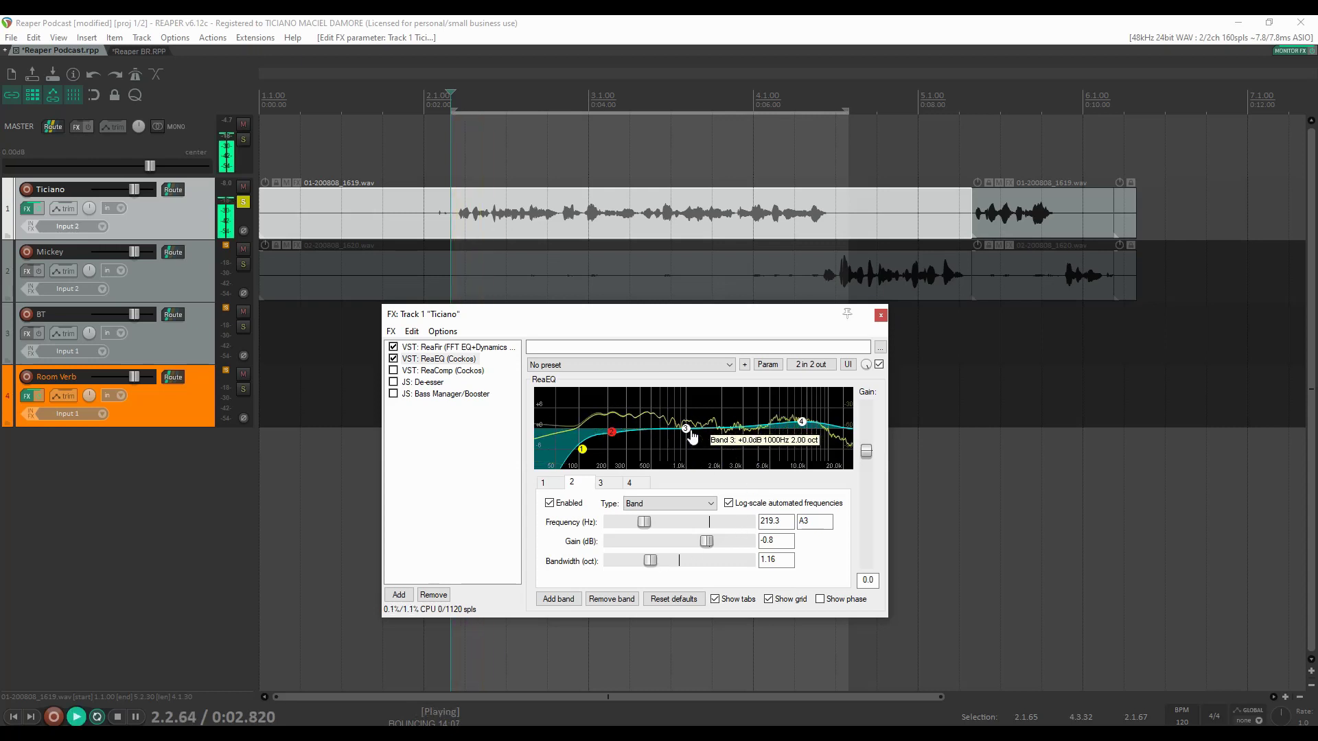
pyautogui.moveTo(687, 430); pyautogui.dragTo(701, 400)
pyautogui.scroll(-5, 693, 398)
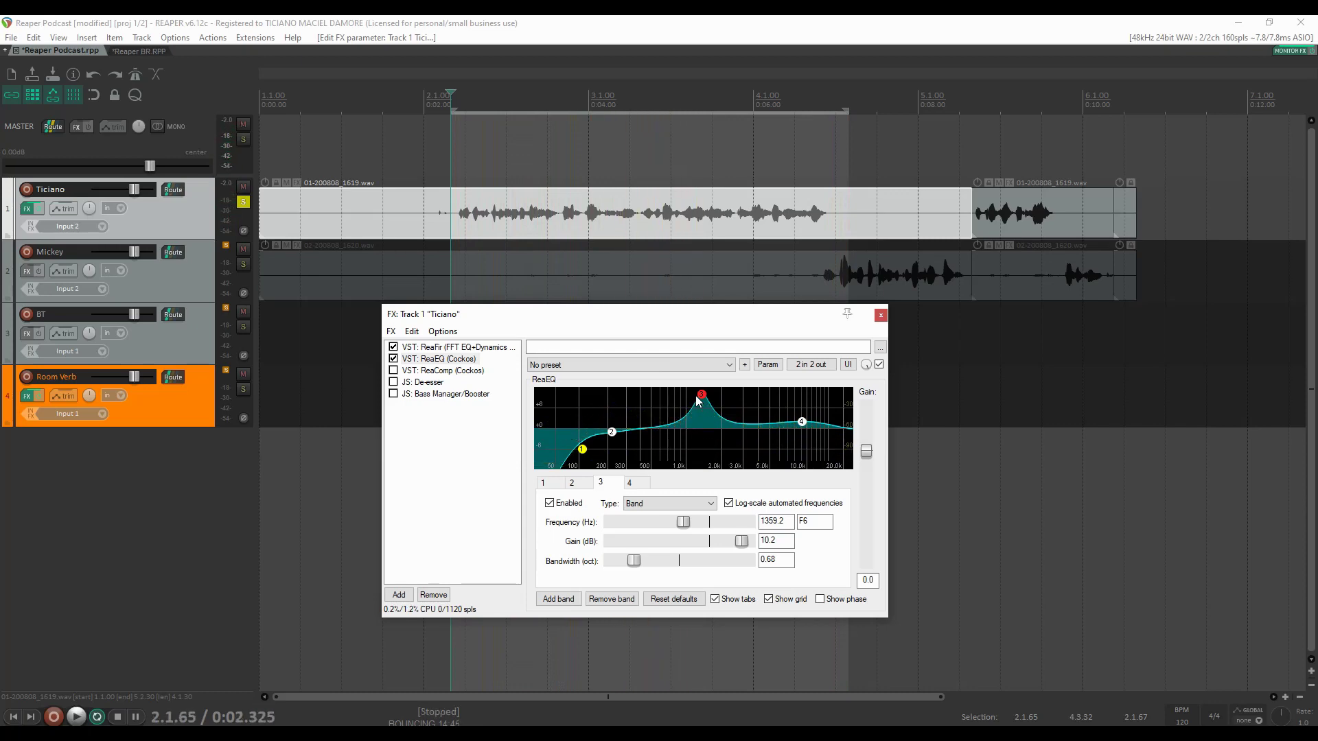
pyautogui.press('space')
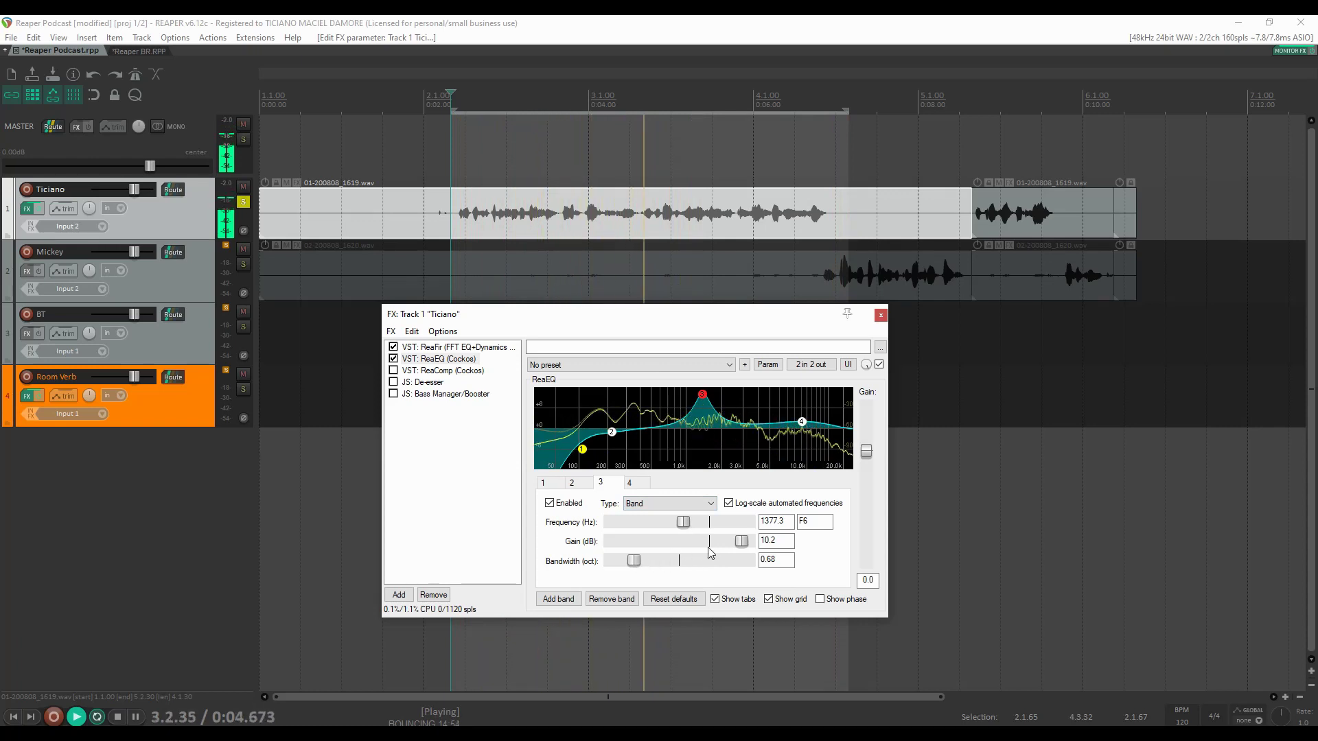
pyautogui.moveTo(741, 541); pyautogui.dragTo(704, 549)
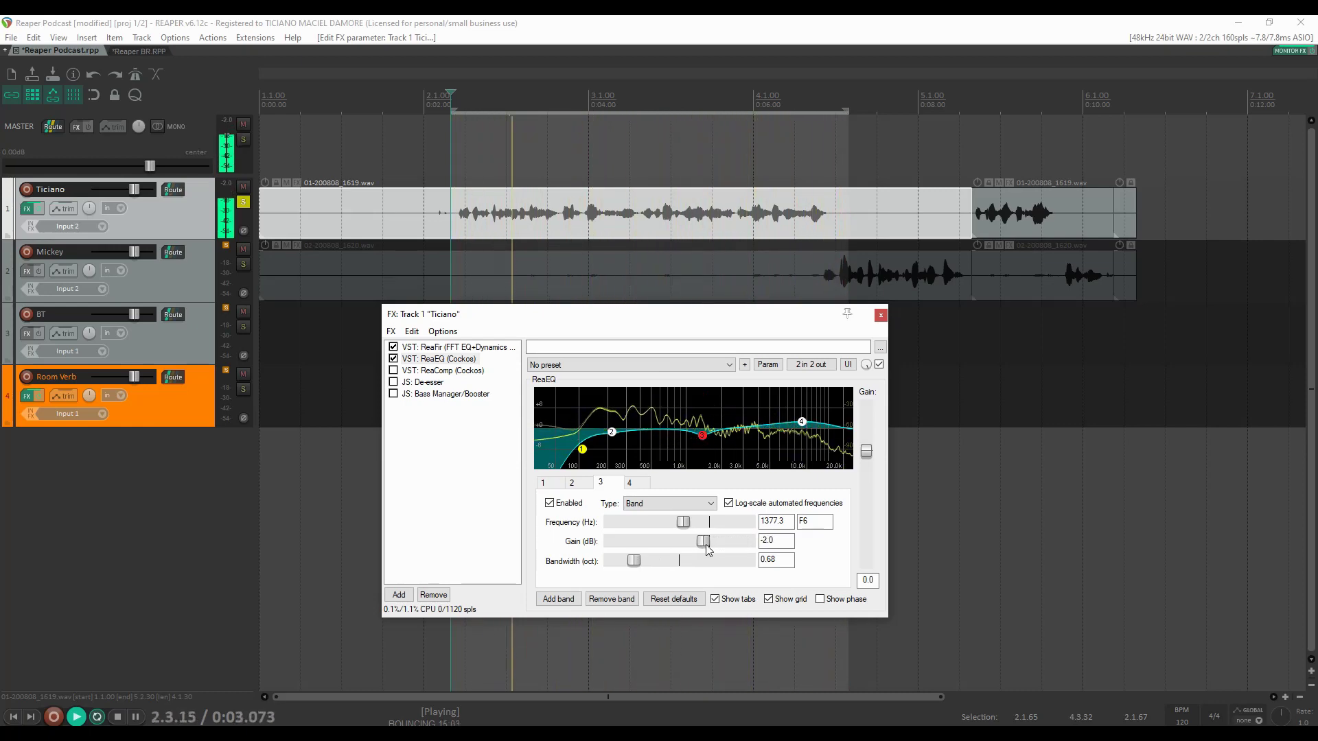
pyautogui.press('space')
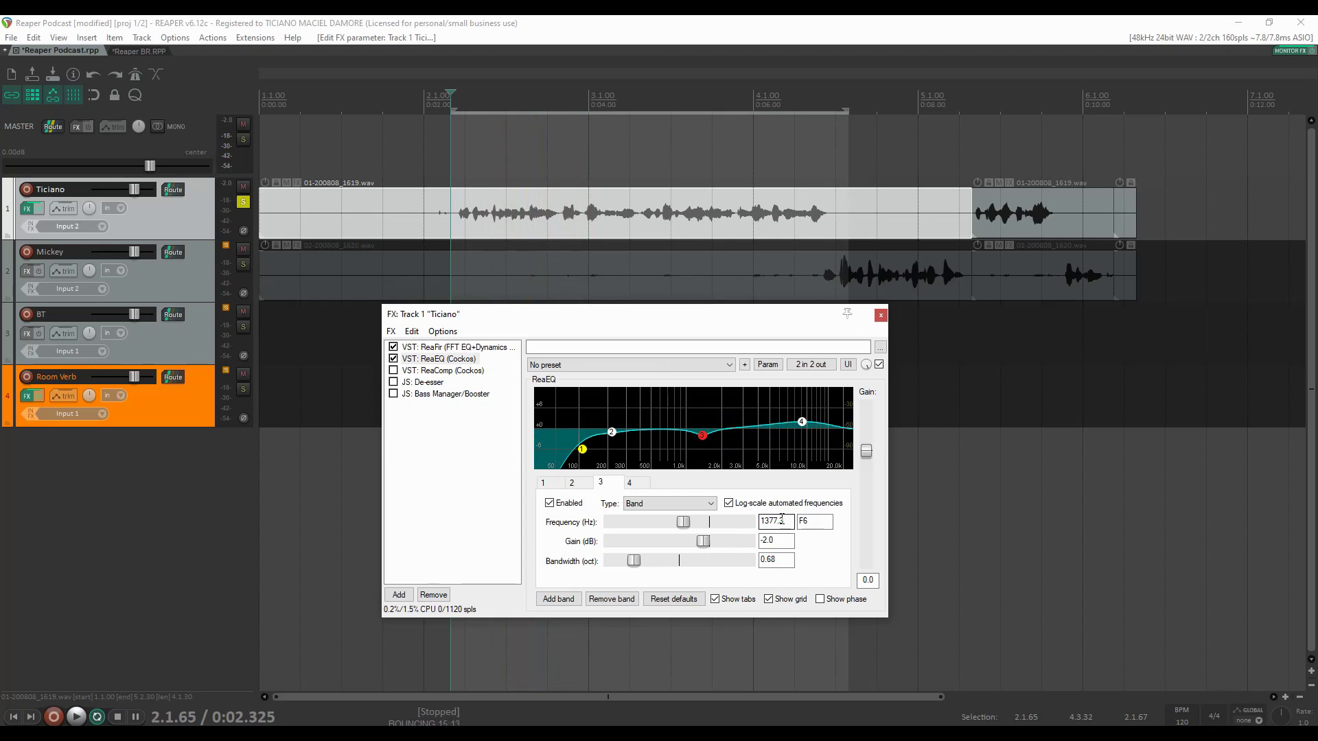
# Add a fifth ReaEQ band and cut it 1.5 dB at about 623 Hz with a 0.50-octave bandwidth during playback.
pyautogui.rightClick(657, 434)
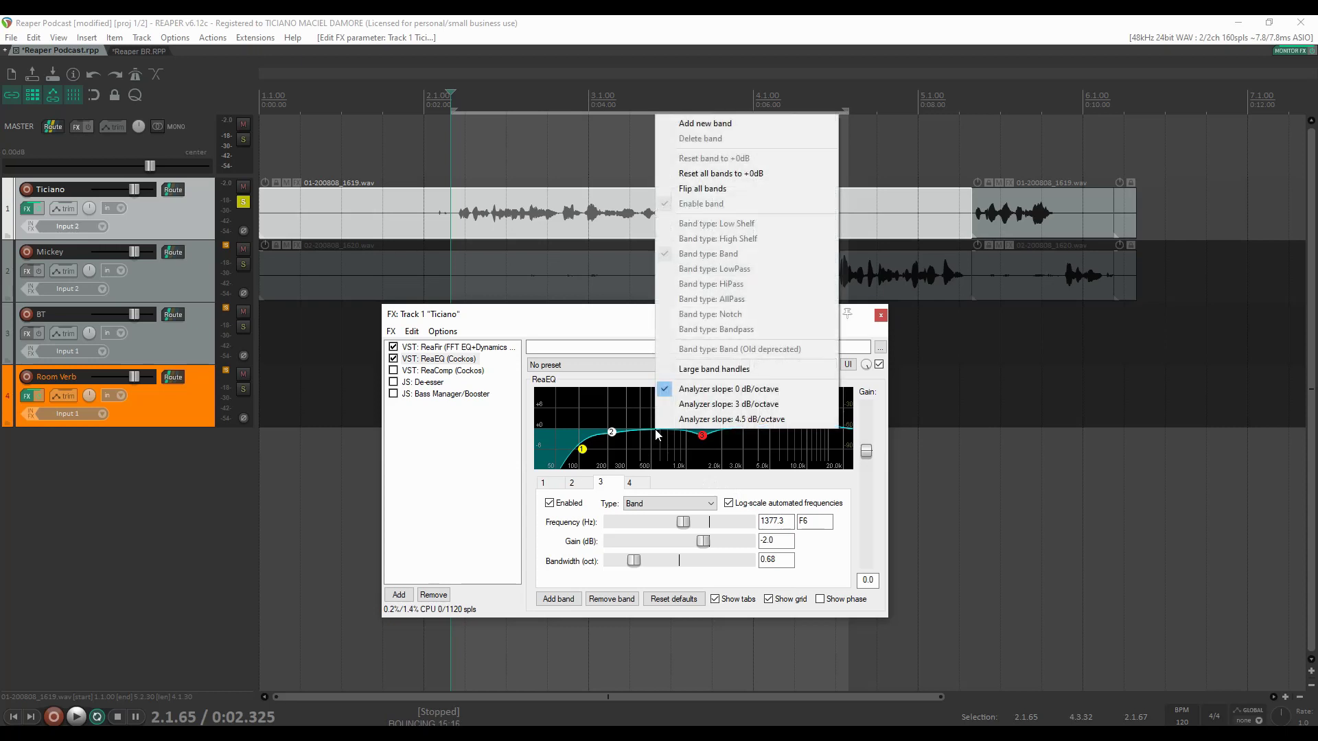
pyautogui.click(728, 124)
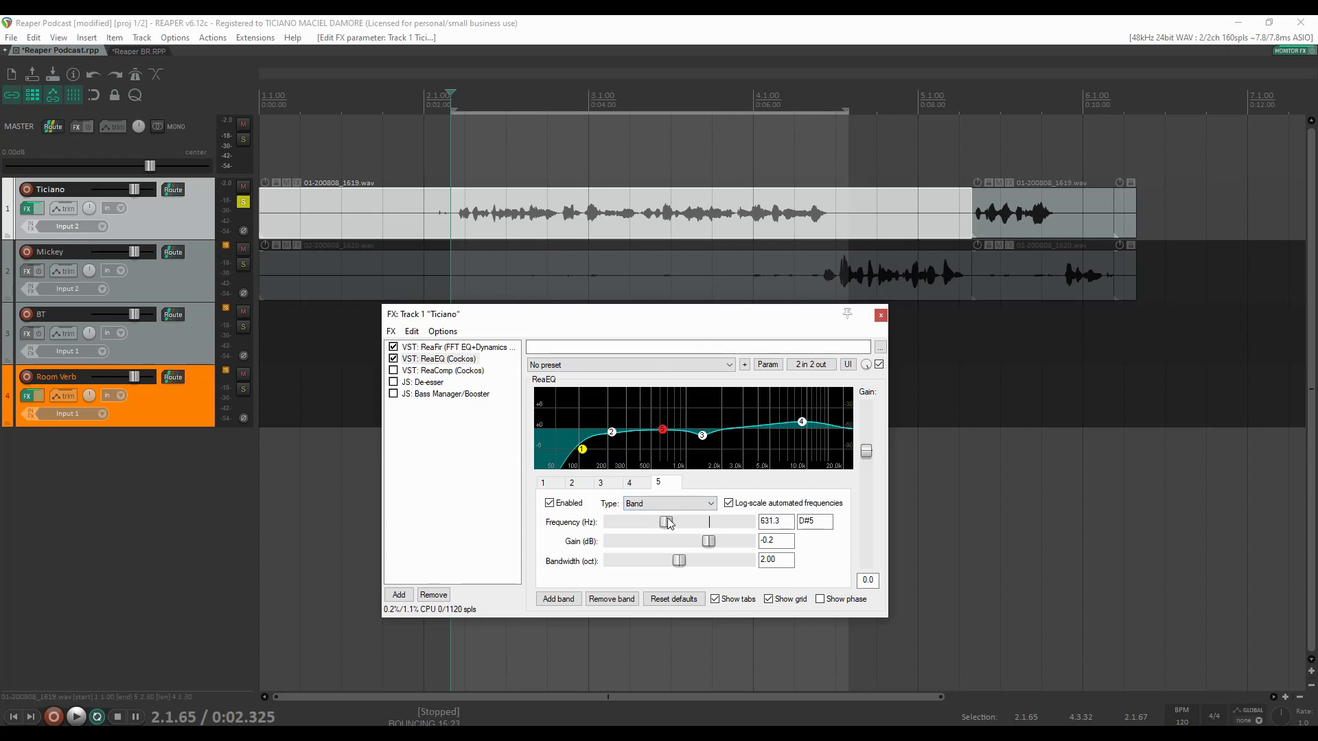
pyautogui.press('space')
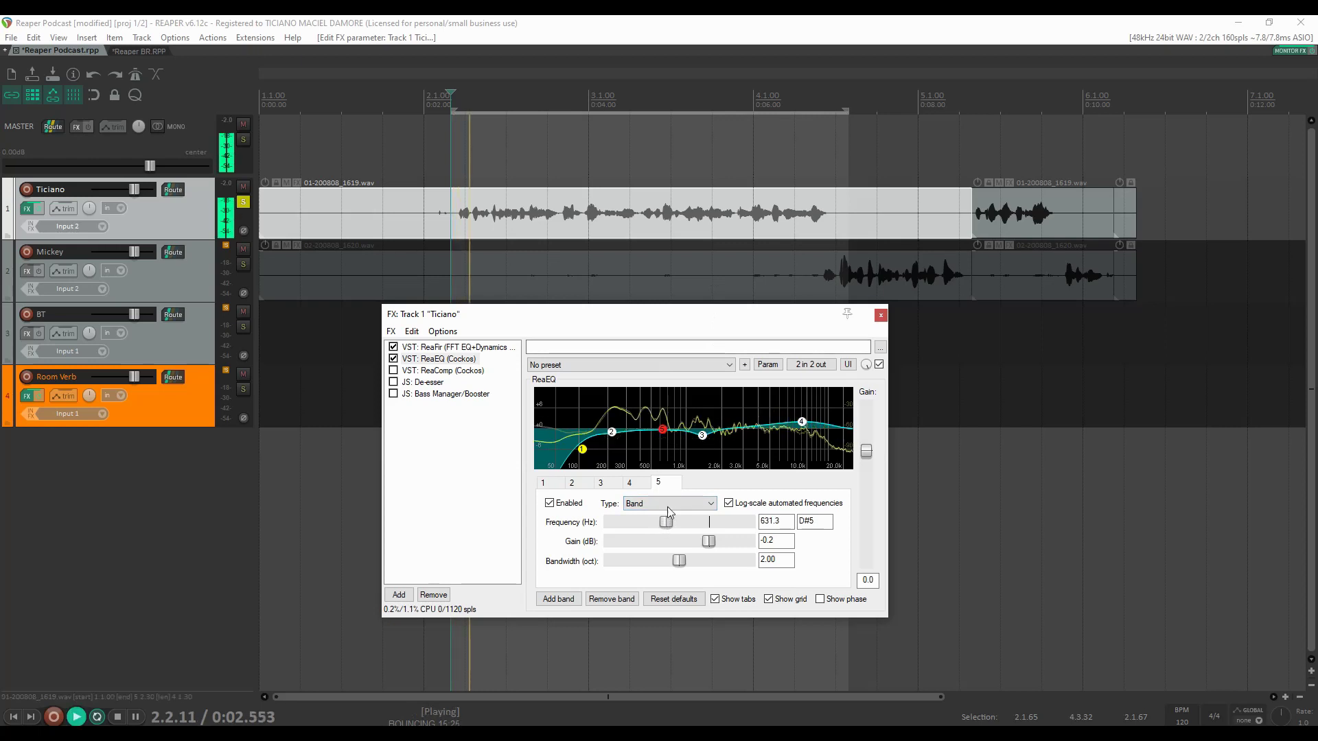
pyautogui.moveTo(665, 434); pyautogui.dragTo(665, 404)
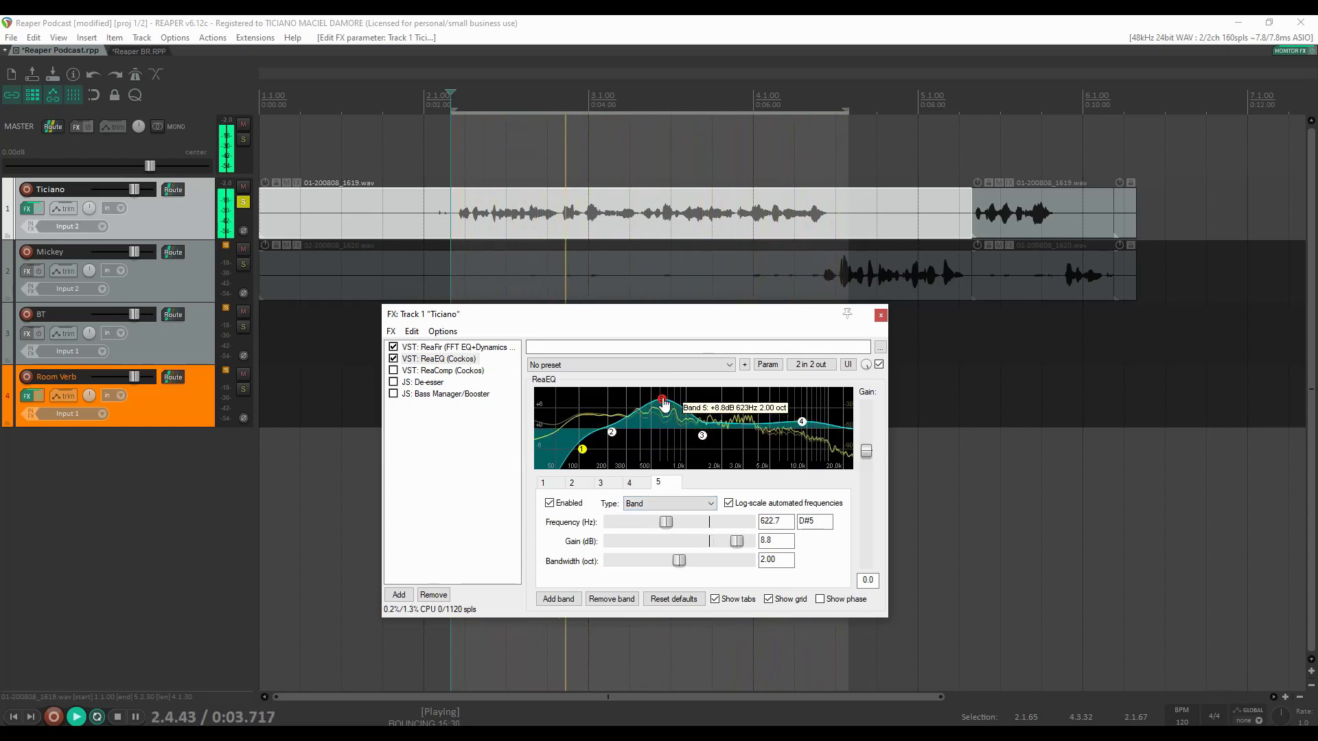
pyautogui.moveTo(682, 562); pyautogui.dragTo(630, 560)
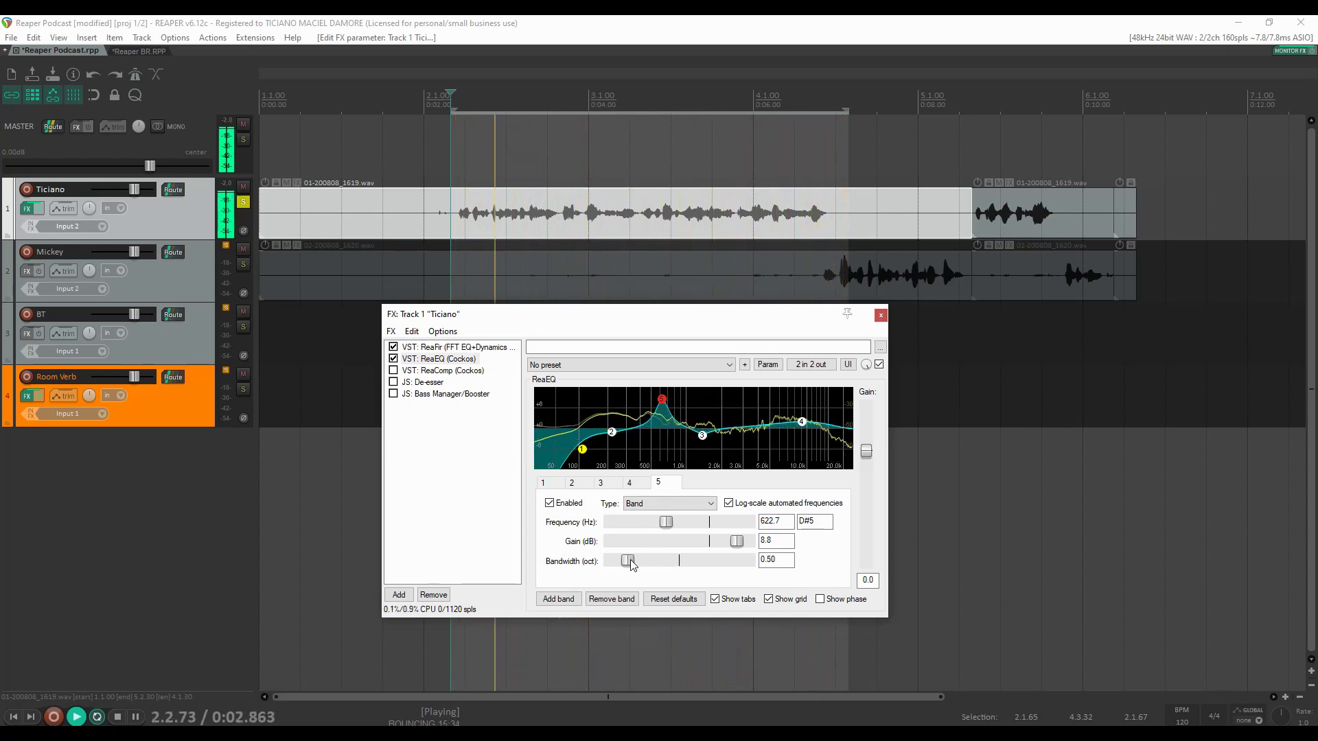
pyautogui.click(714, 542)
pyautogui.moveTo(714, 543); pyautogui.dragTo(705, 546)
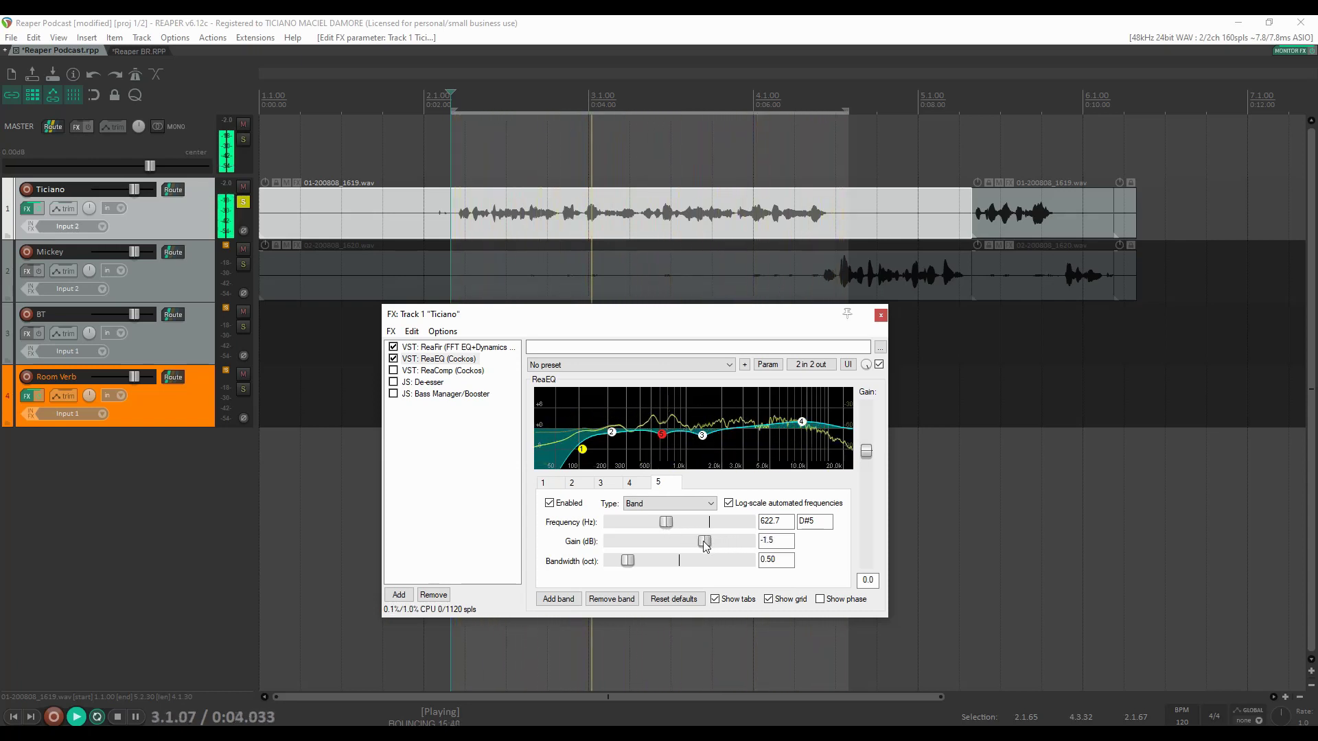
pyautogui.press('space')
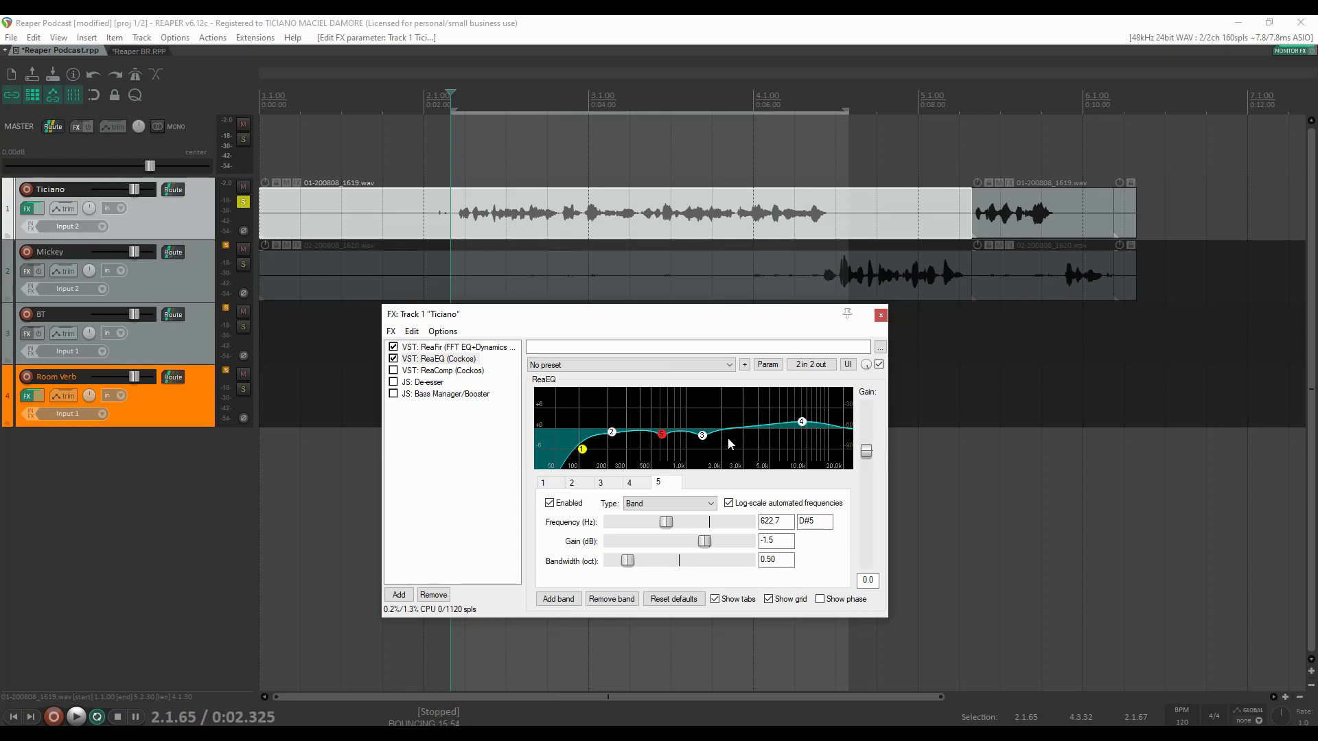
# Play the selected speech with ReaEQ bypassed and enabled again to compare the whole equalization.
pyautogui.press('space')
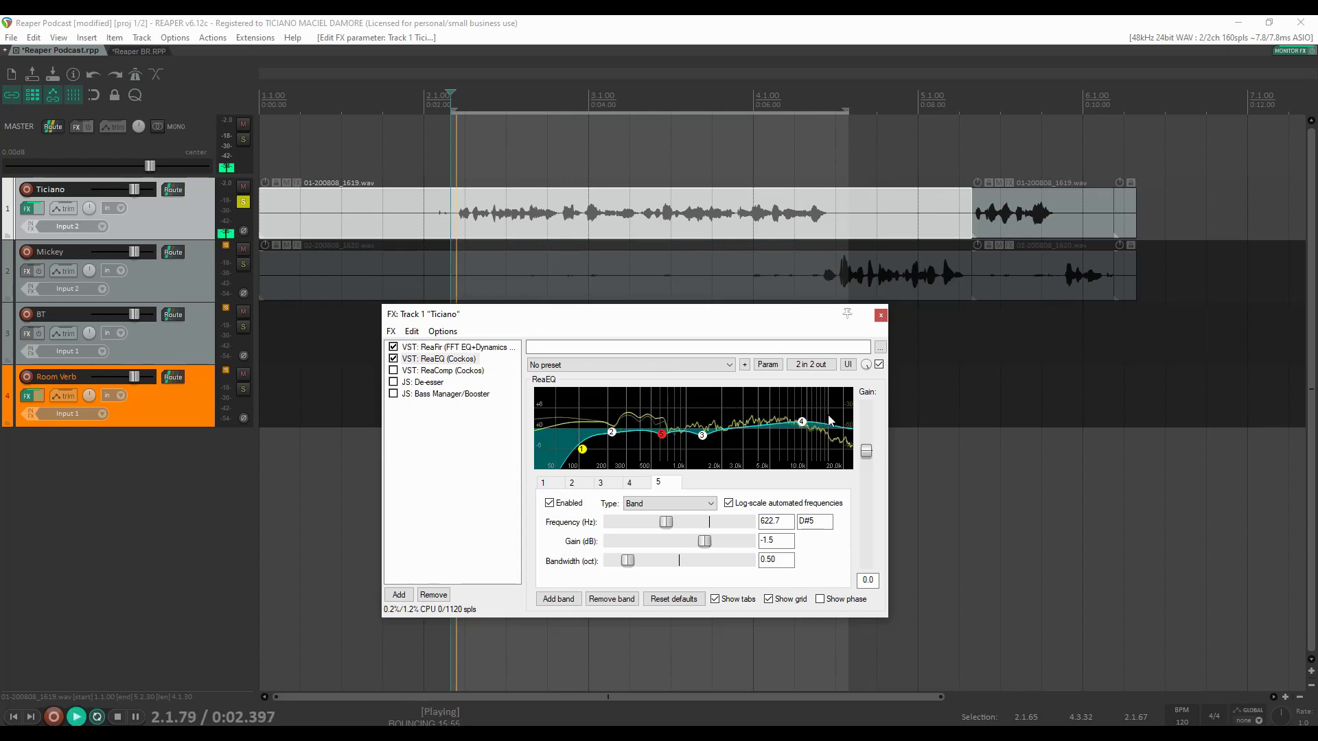
pyautogui.click(880, 366)
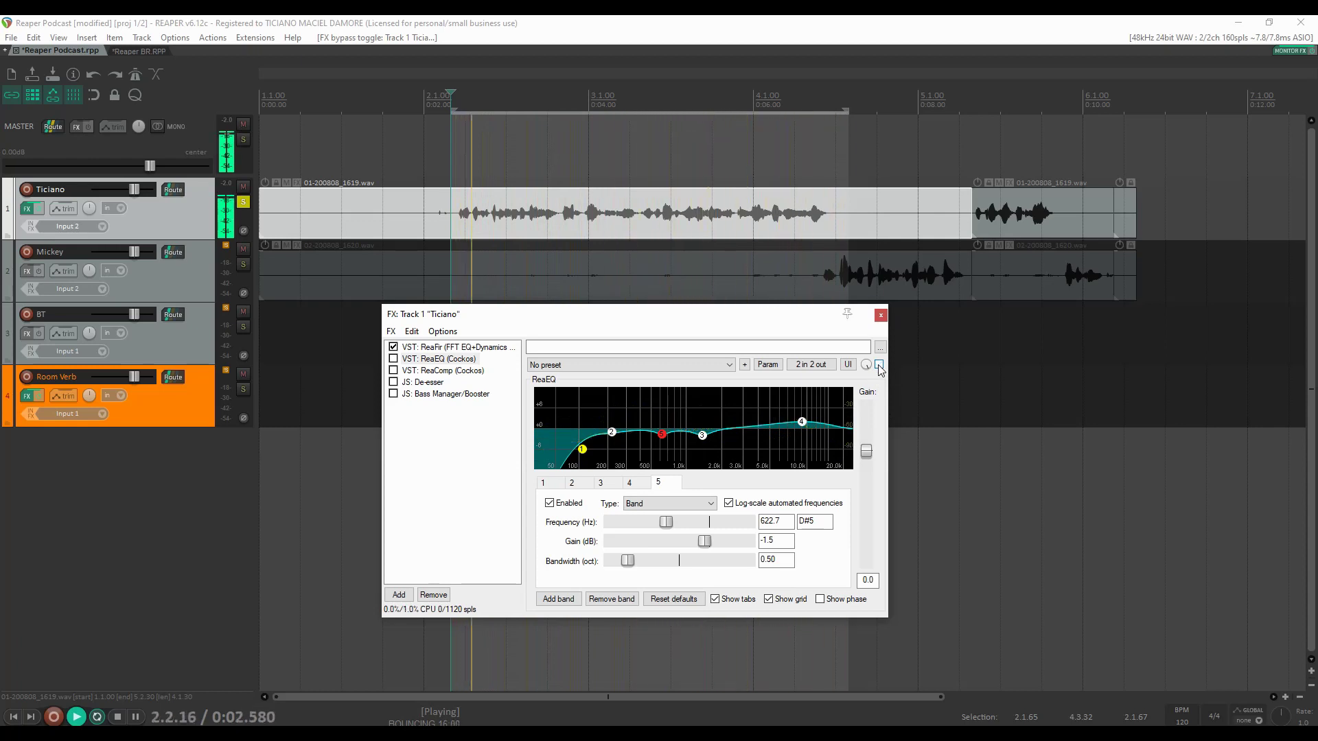
pyautogui.click(879, 365)
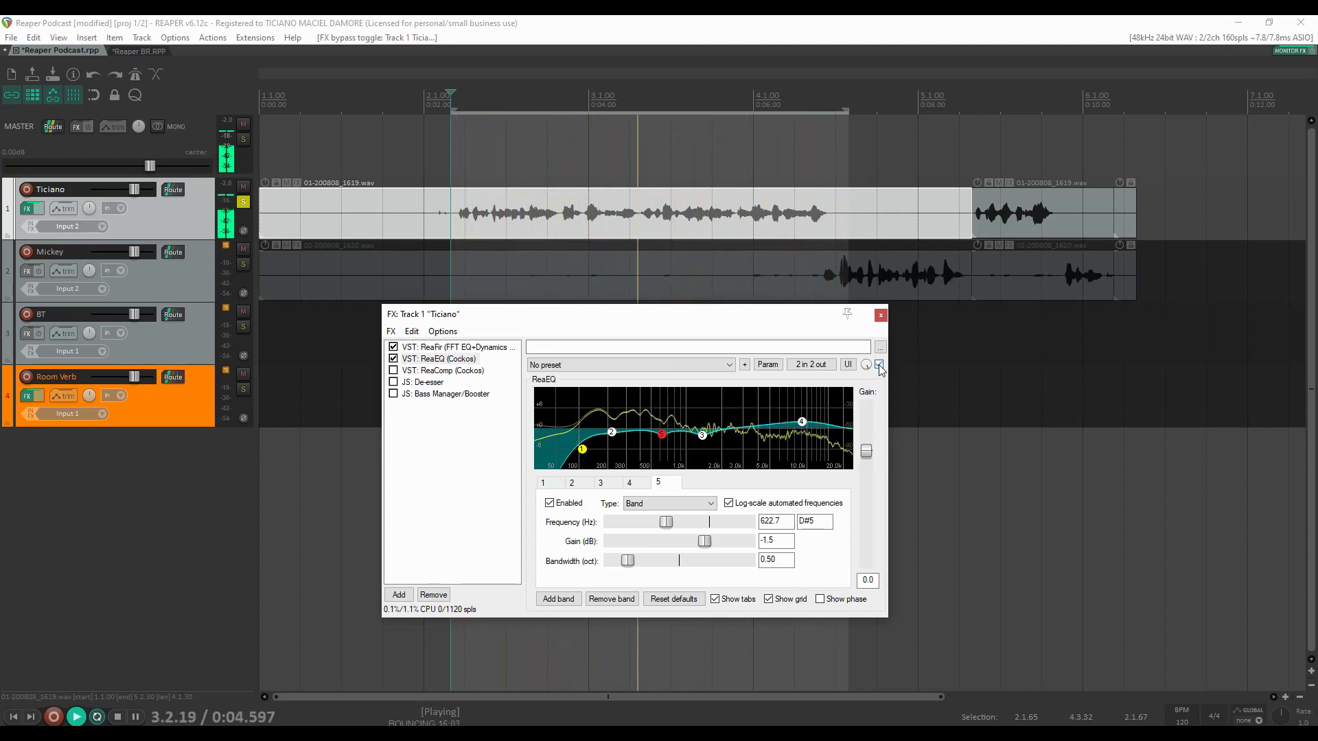
pyautogui.press('space')
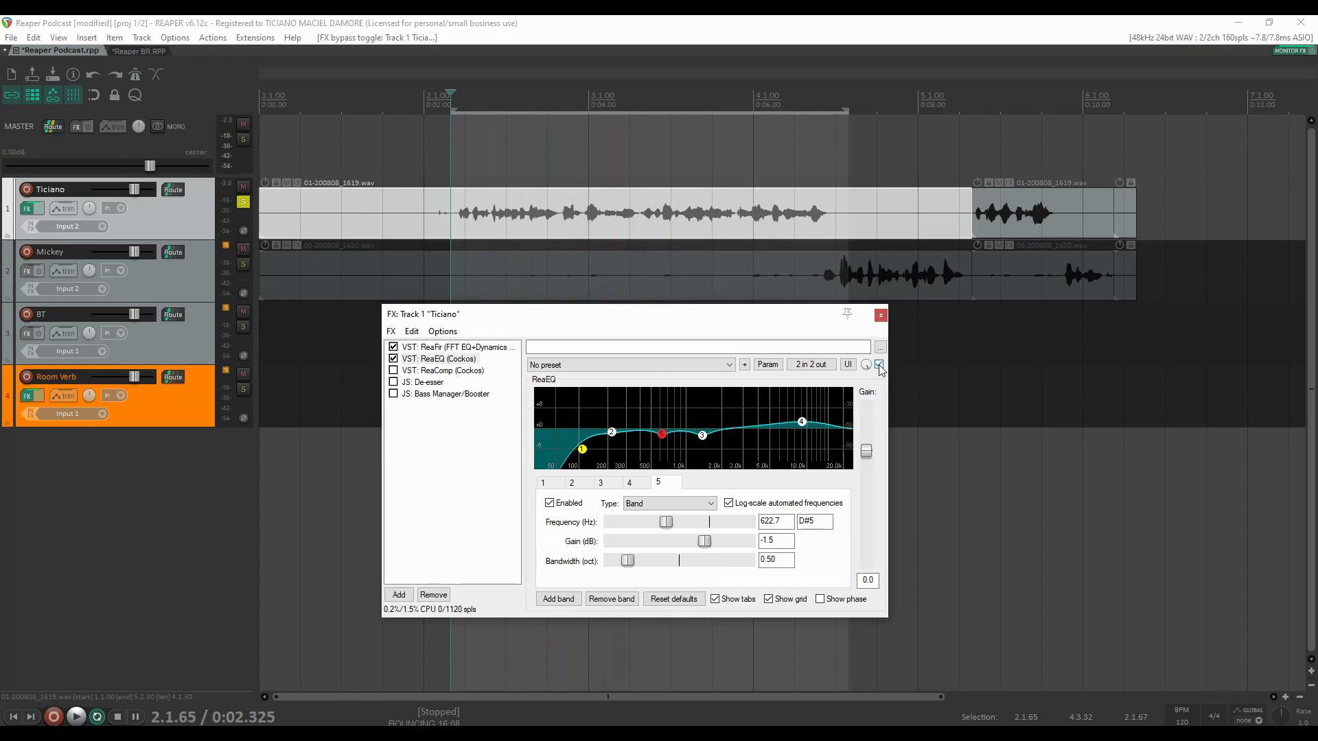
# Enable ReaComp on track 1 and load its "stock - Modern Vocal" preset.
pyautogui.click(417, 372)
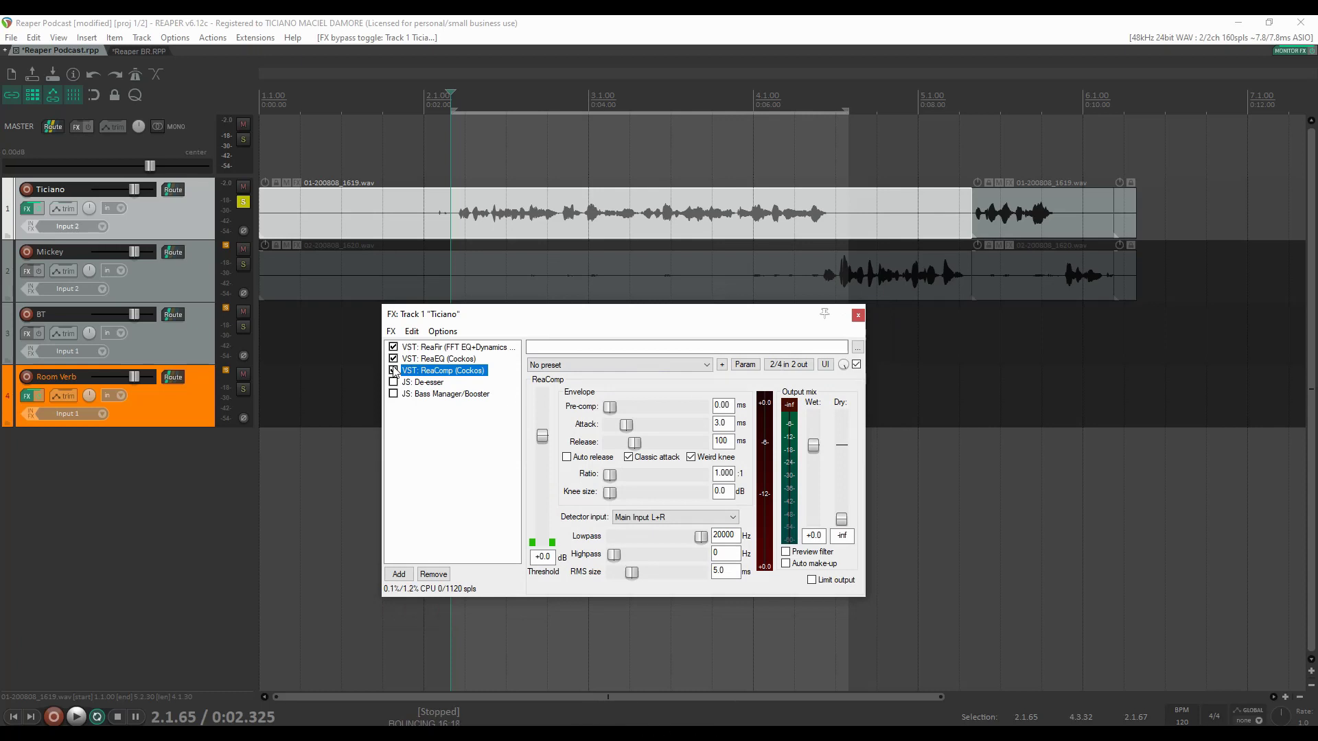
pyautogui.click(394, 371)
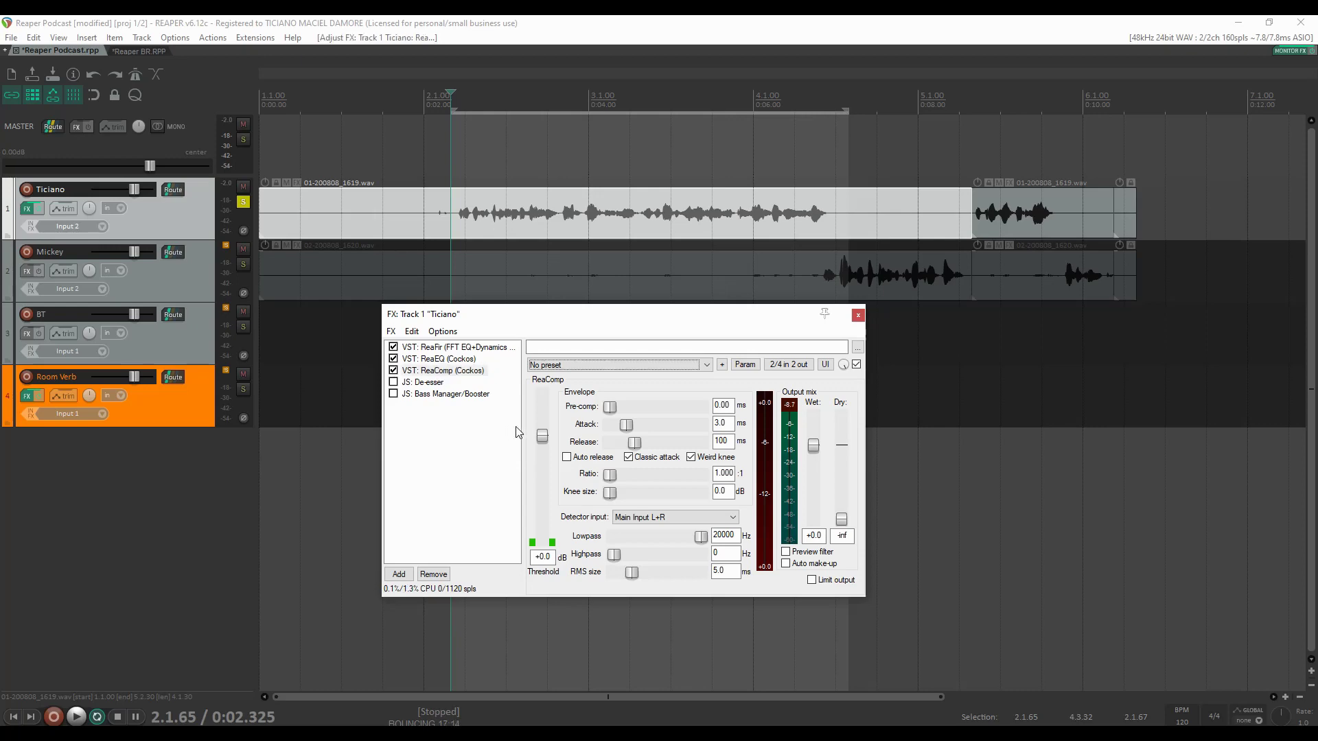
pyautogui.click(617, 366)
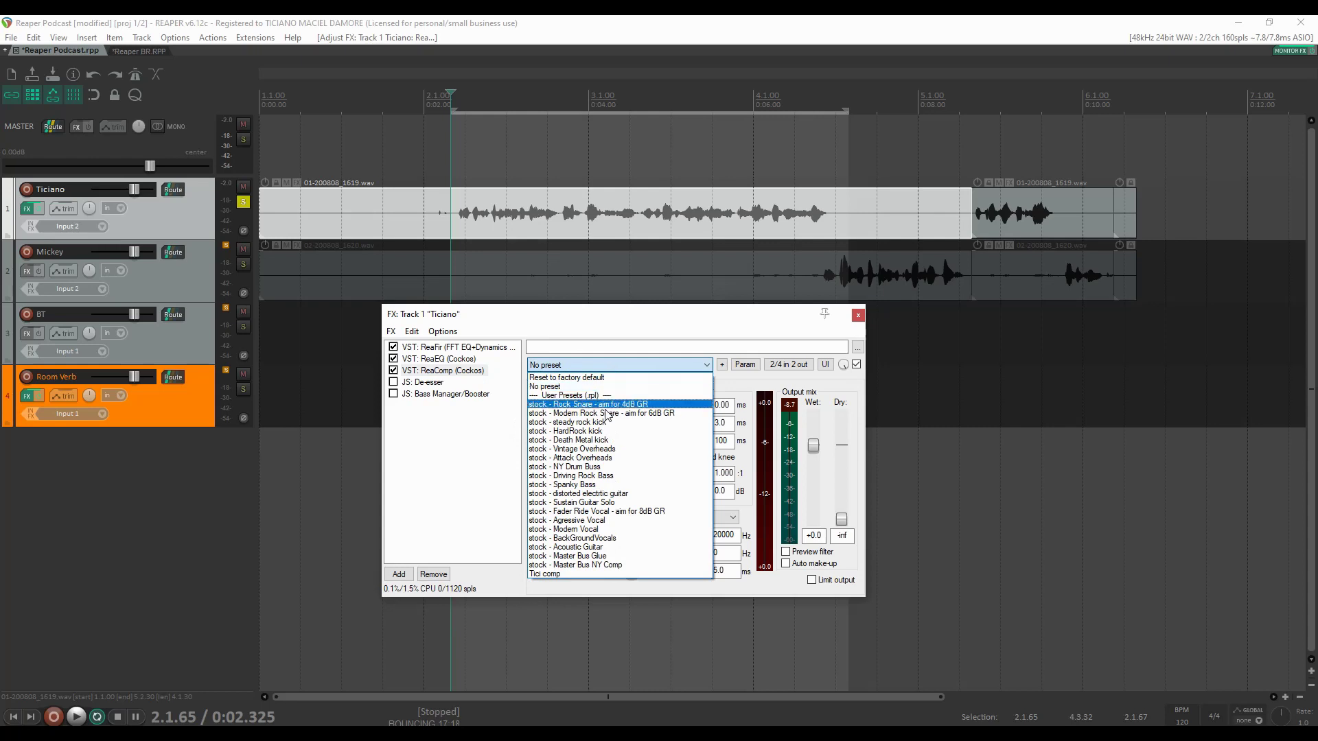
pyautogui.click(587, 530)
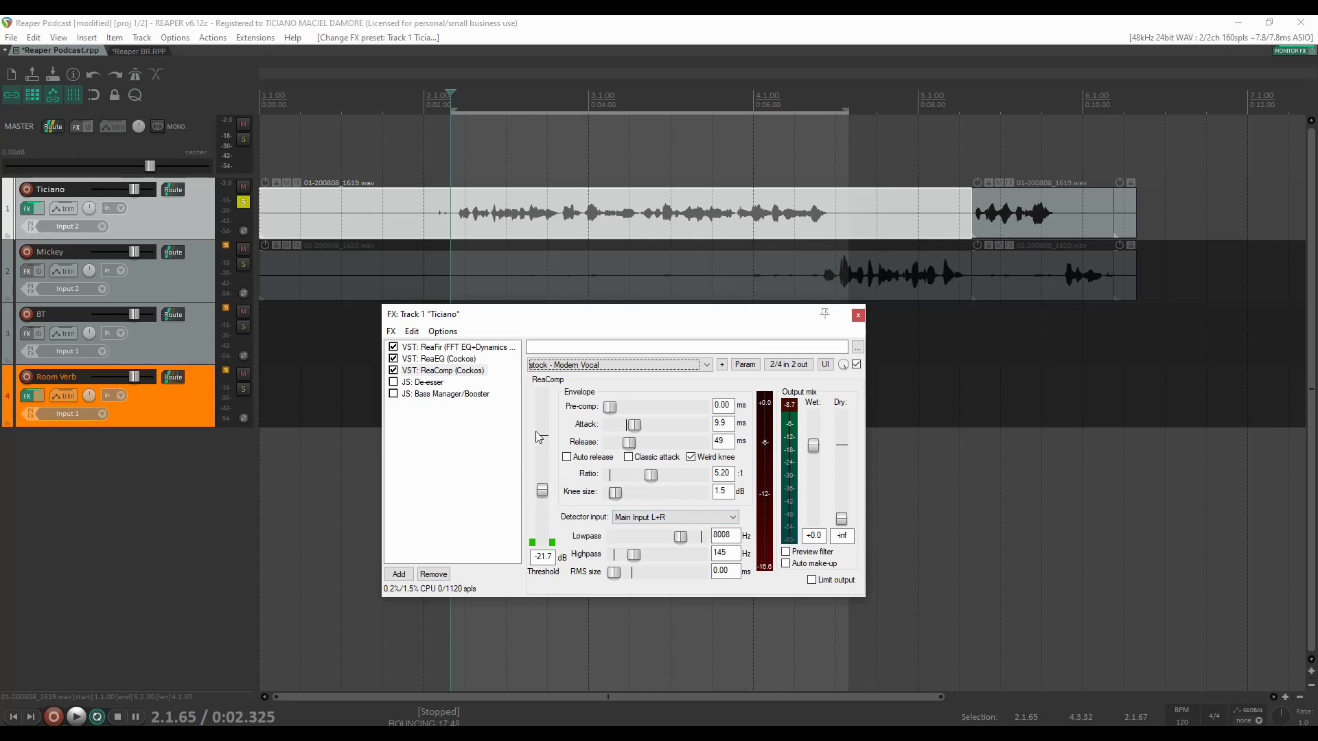
# Set ReaComp's threshold to about -19.6 dB during playback and open its detector filters to 20000 Hz lowpass and 0 Hz highpass.
pyautogui.press('space')
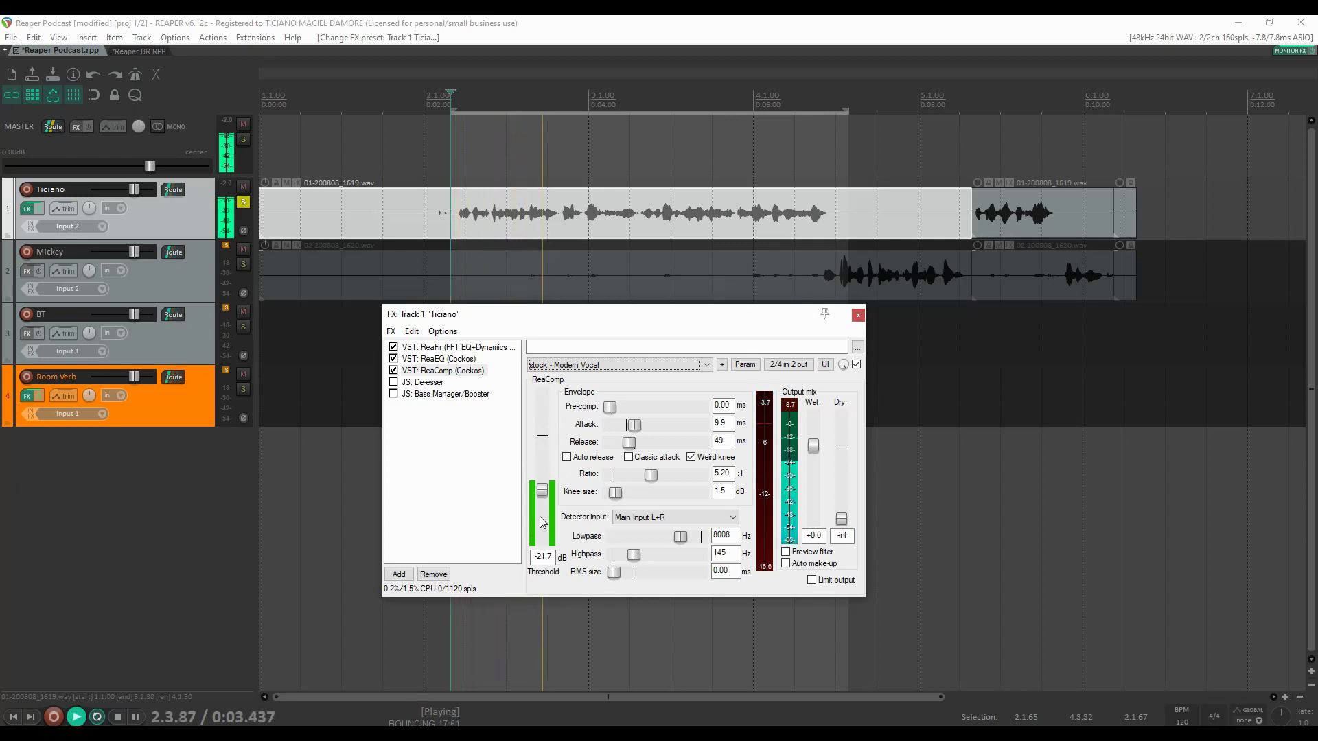
pyautogui.moveTo(543, 486); pyautogui.dragTo(545, 481)
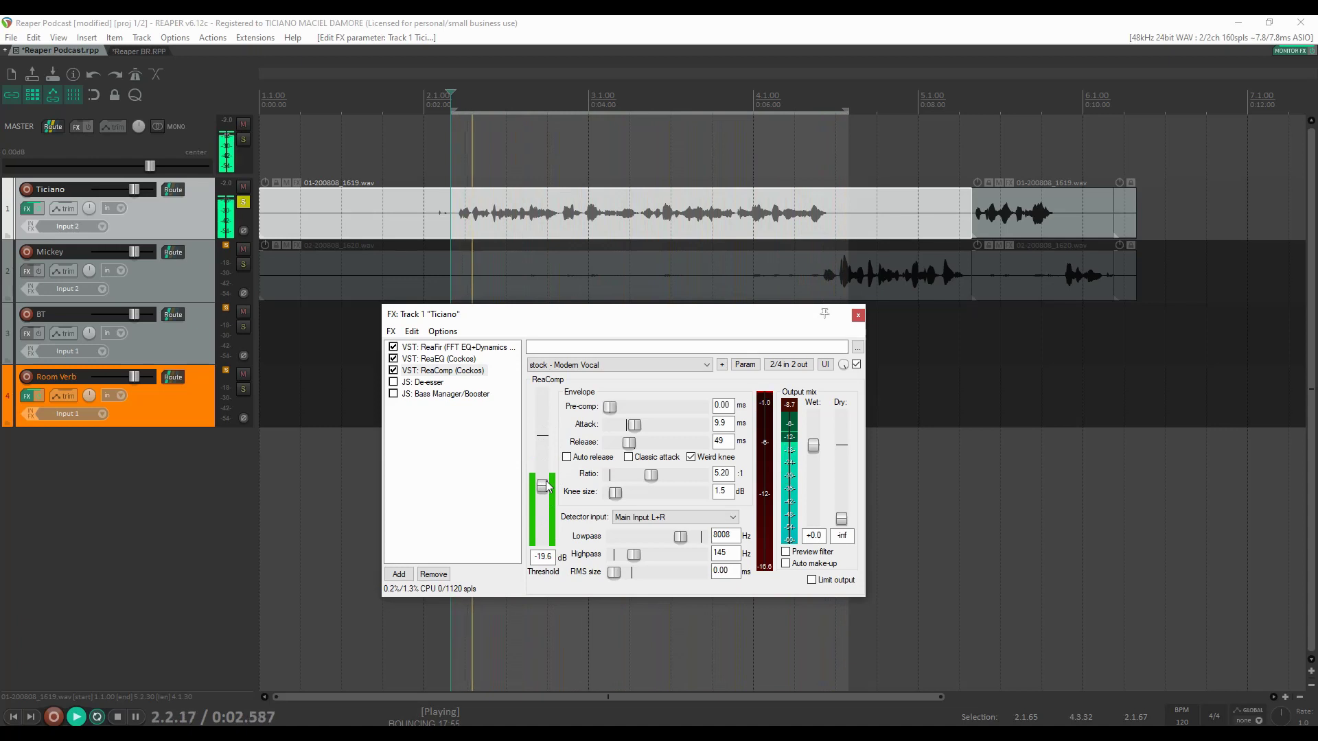
pyautogui.press('space')
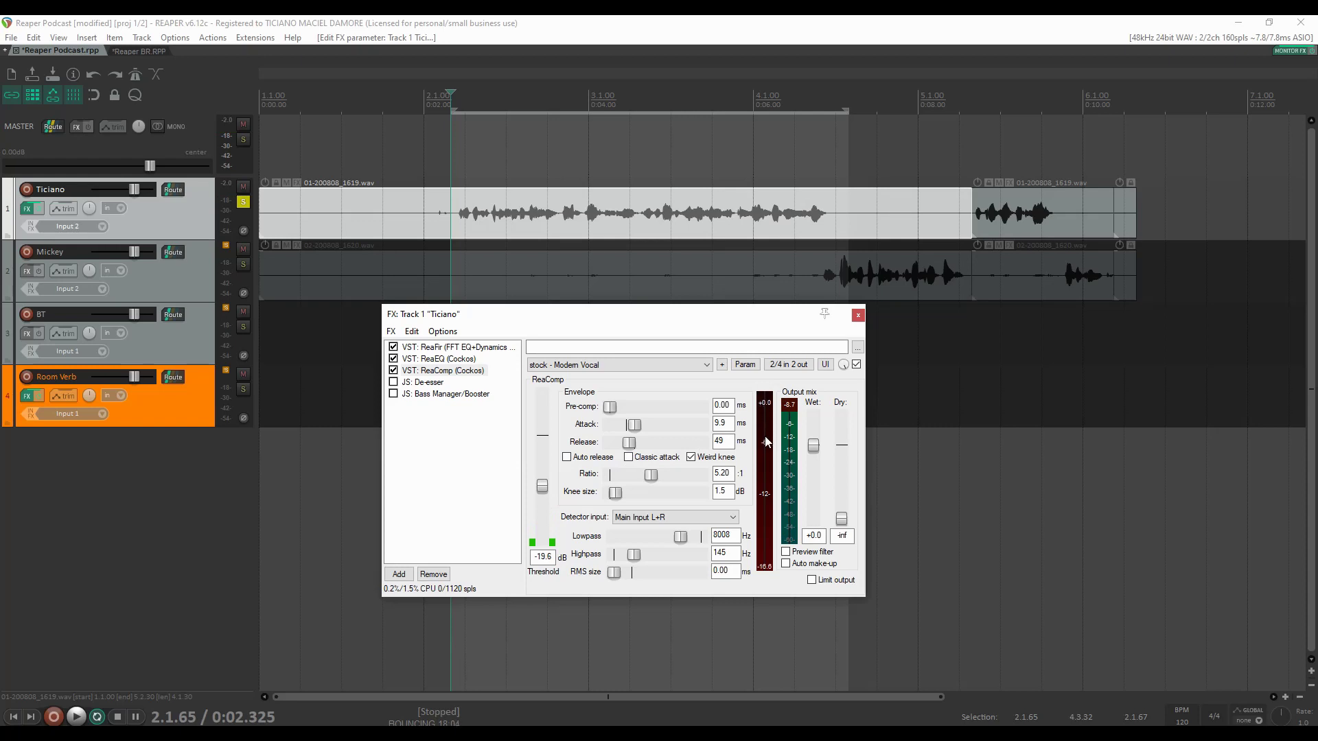
pyautogui.press('space')
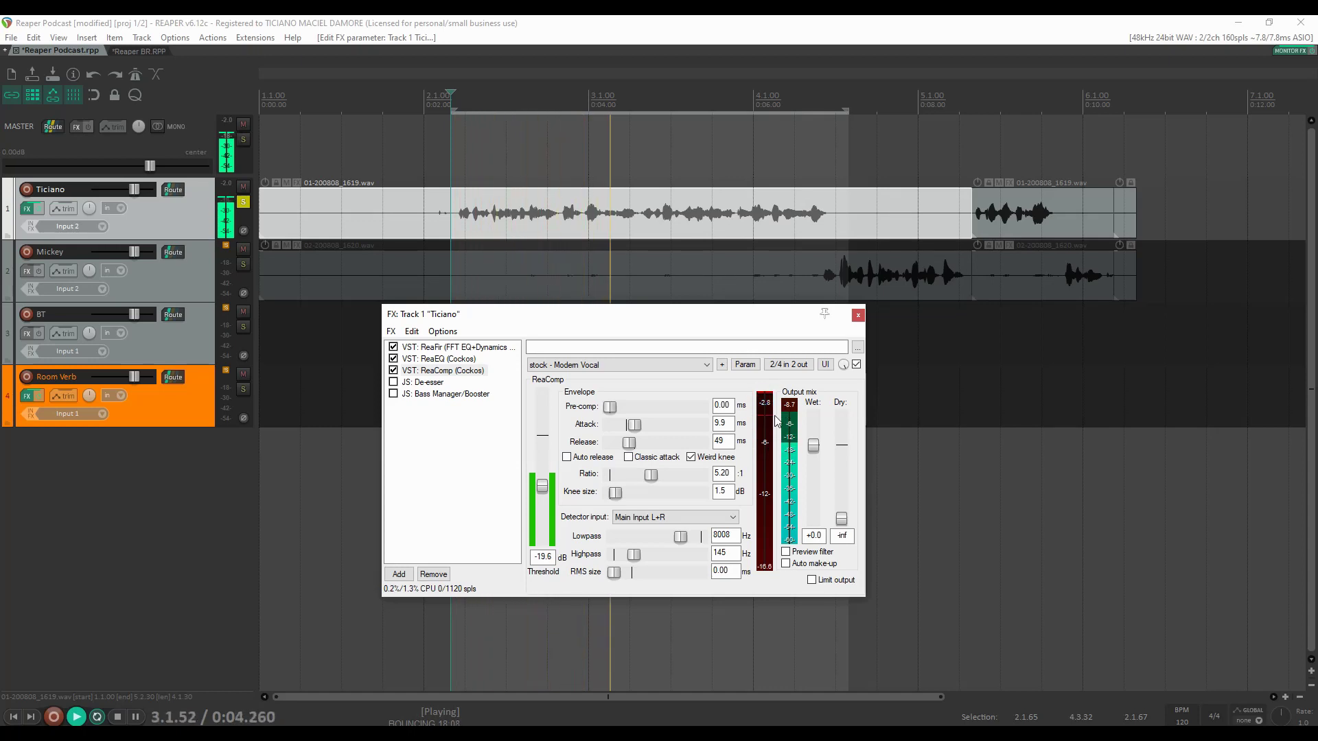
pyautogui.press('space')
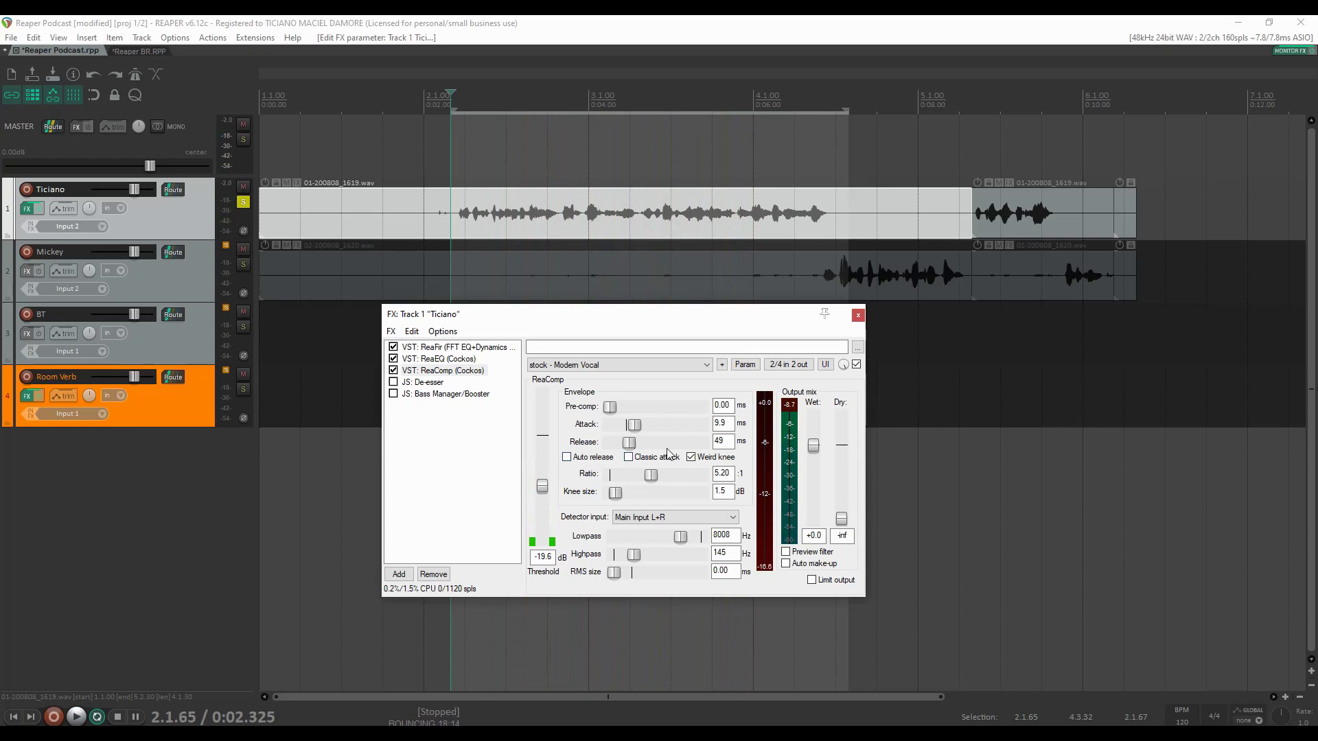
pyautogui.moveTo(679, 542); pyautogui.dragTo(595, 559)
# Compare the speech with ReaComp bypassed and enabled during playback, and lower its threshold to about -22.2 dB.
pyautogui.press('space')
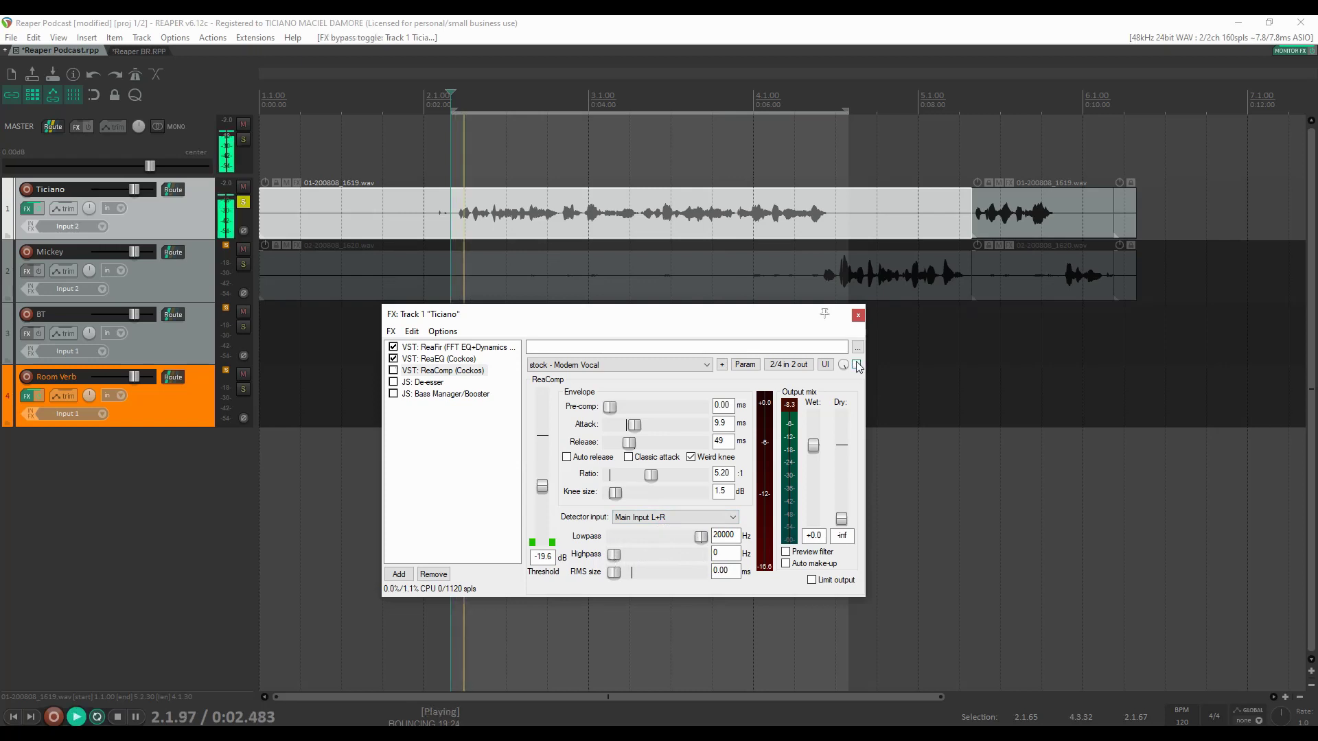
pyautogui.click(857, 365)
pyautogui.click(857, 364)
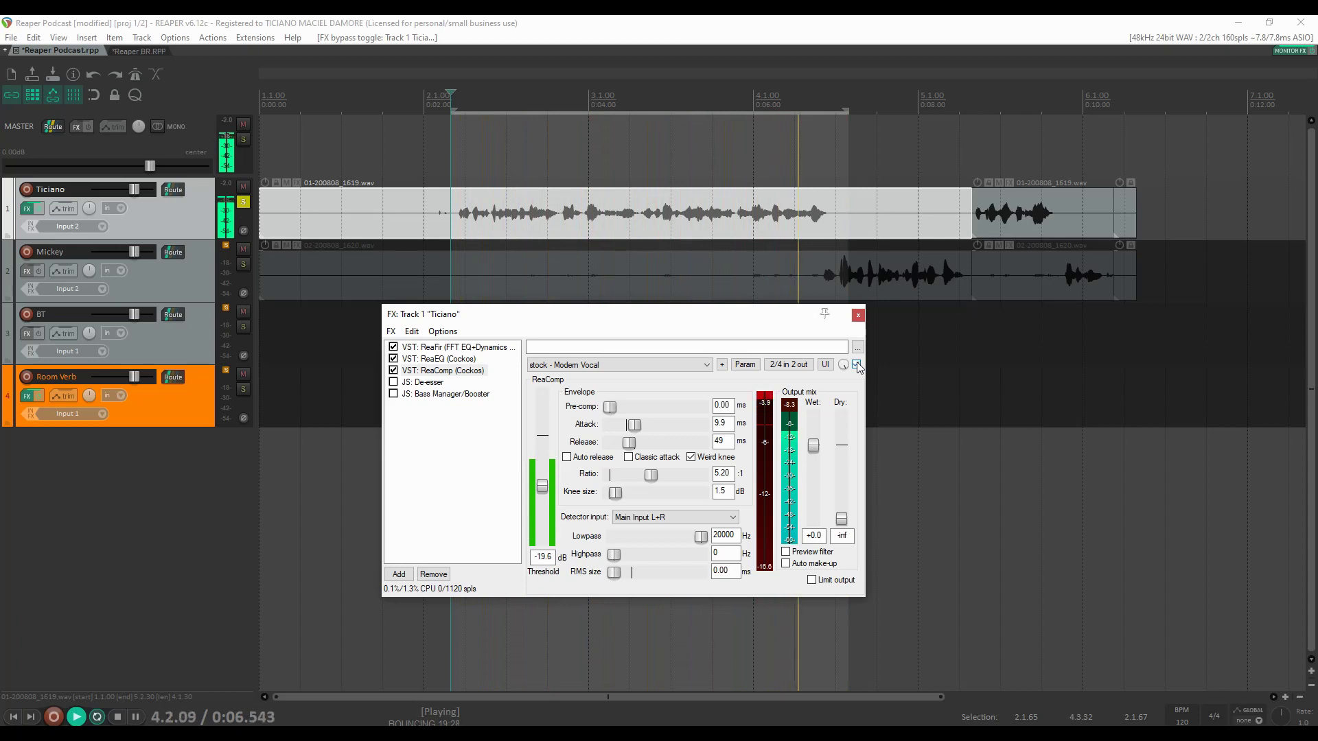
pyautogui.moveTo(545, 486); pyautogui.dragTo(547, 491)
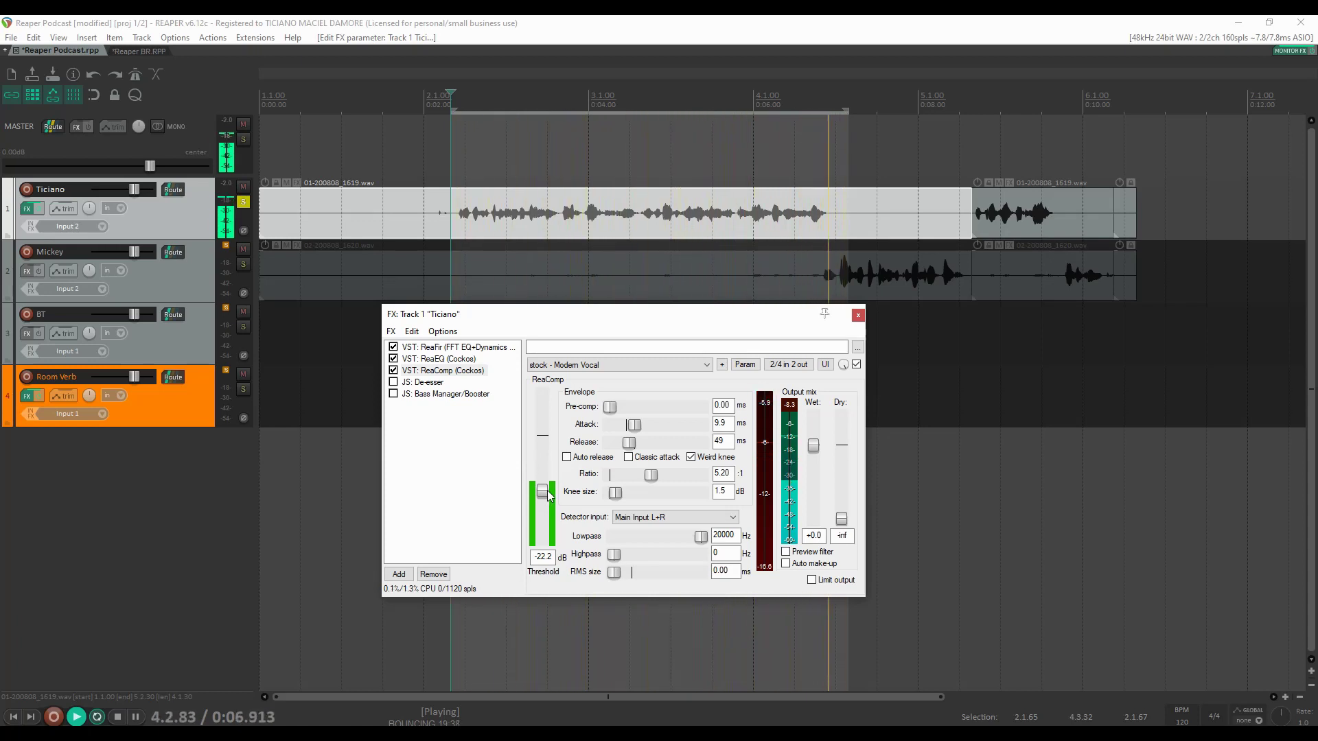
pyautogui.press('space')
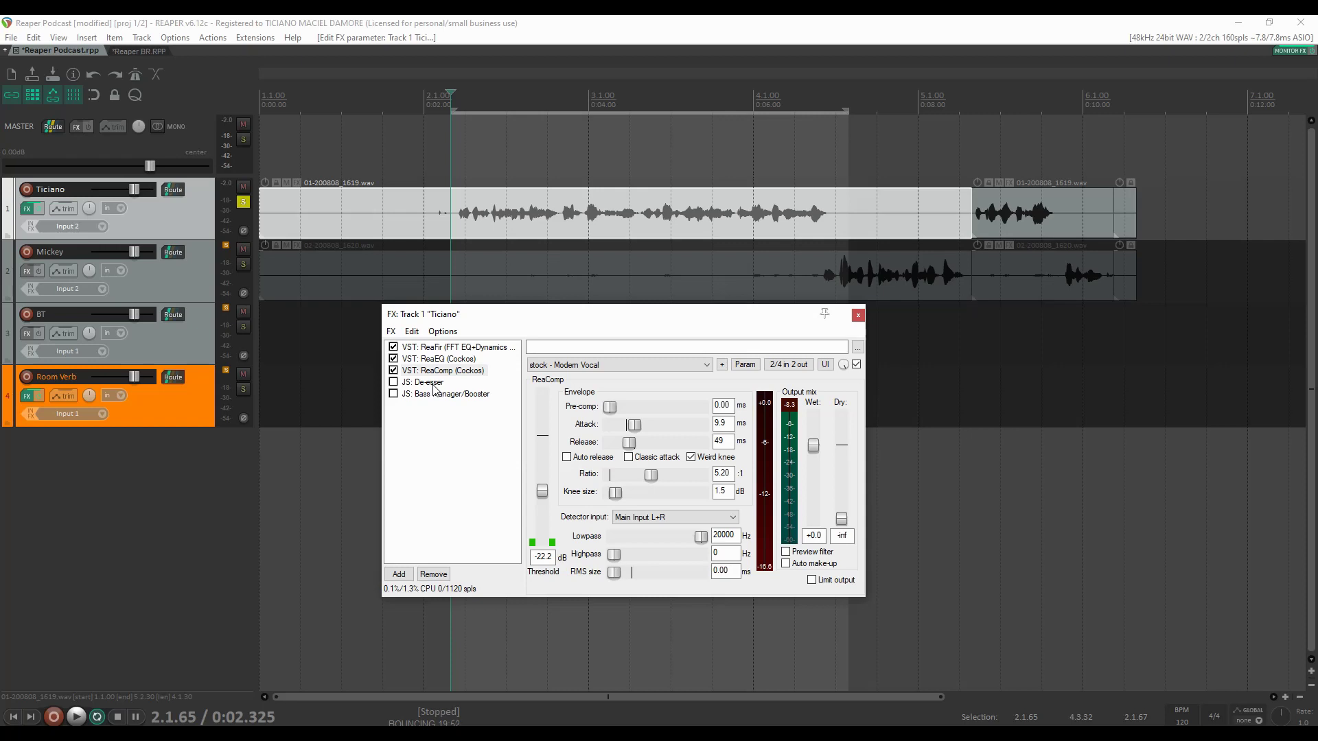
# Enable the JS De-esser on track 1 and set its target type to Bandpass.
pyautogui.click(394, 383)
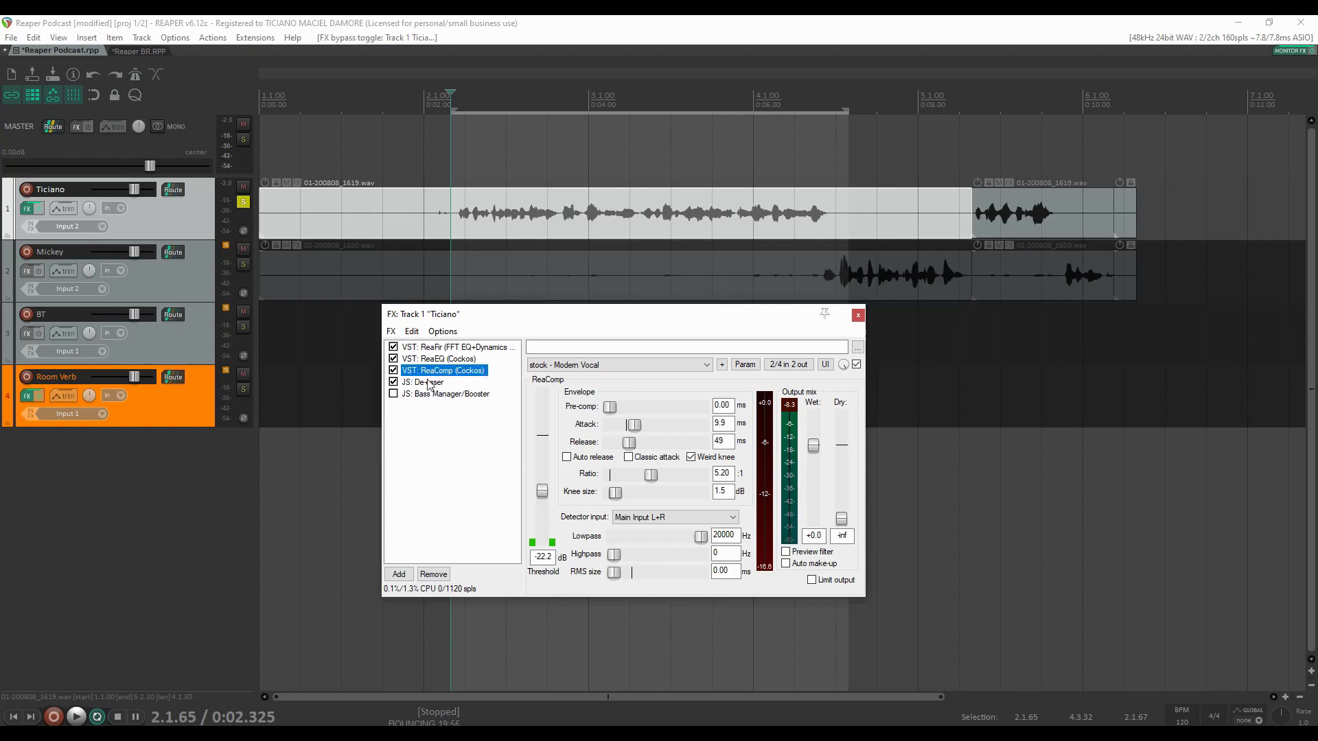
pyautogui.click(428, 383)
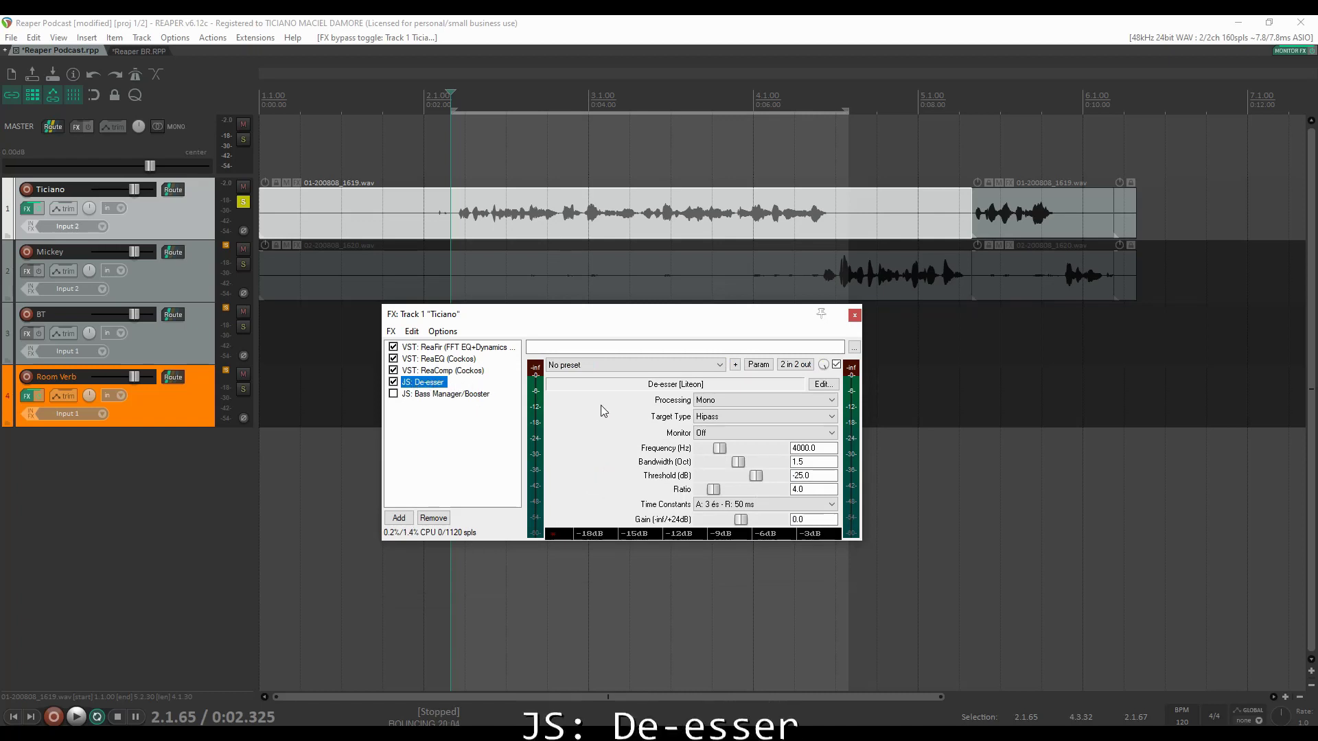
pyautogui.click(763, 420)
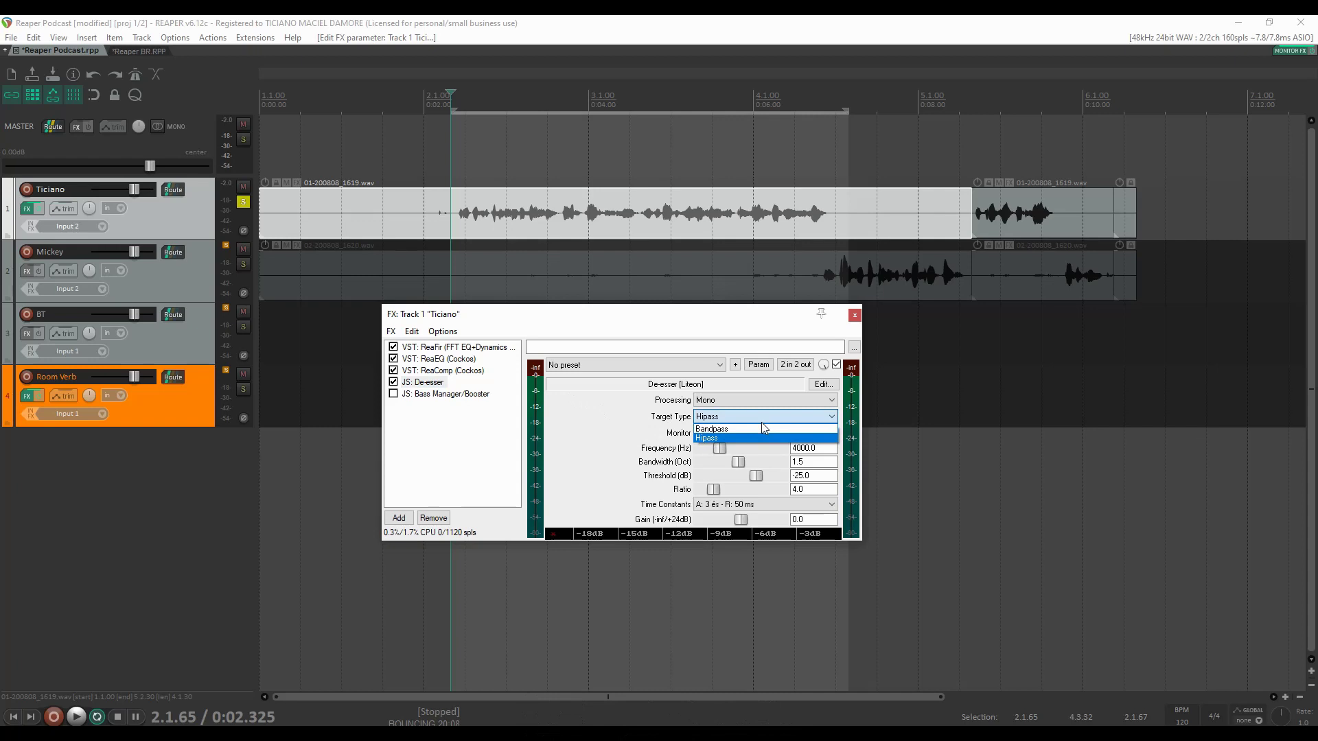
pyautogui.click(756, 429)
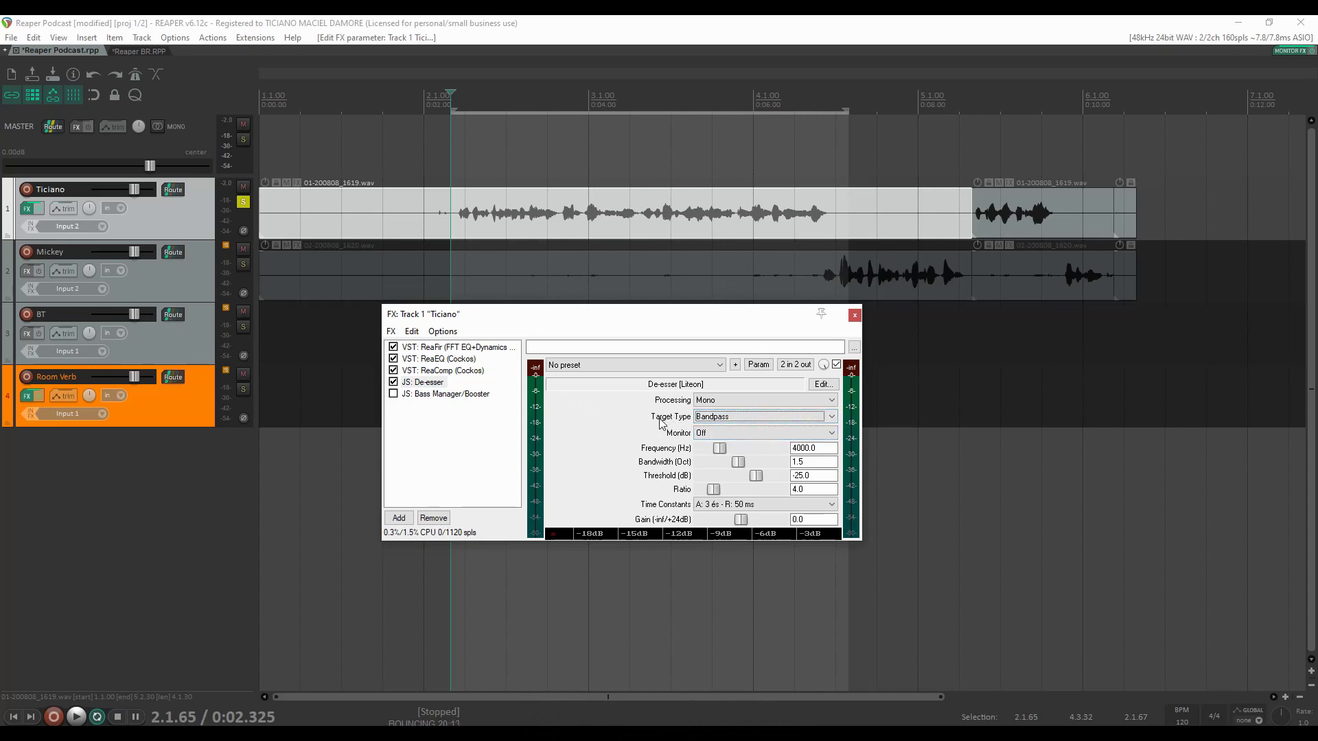
# Set the De-esser's frequency to 7500 Hz.
pyautogui.click(828, 450)
pyautogui.doubleClick(828, 449)
pyautogui.write('7500')
pyautogui.press('Return')
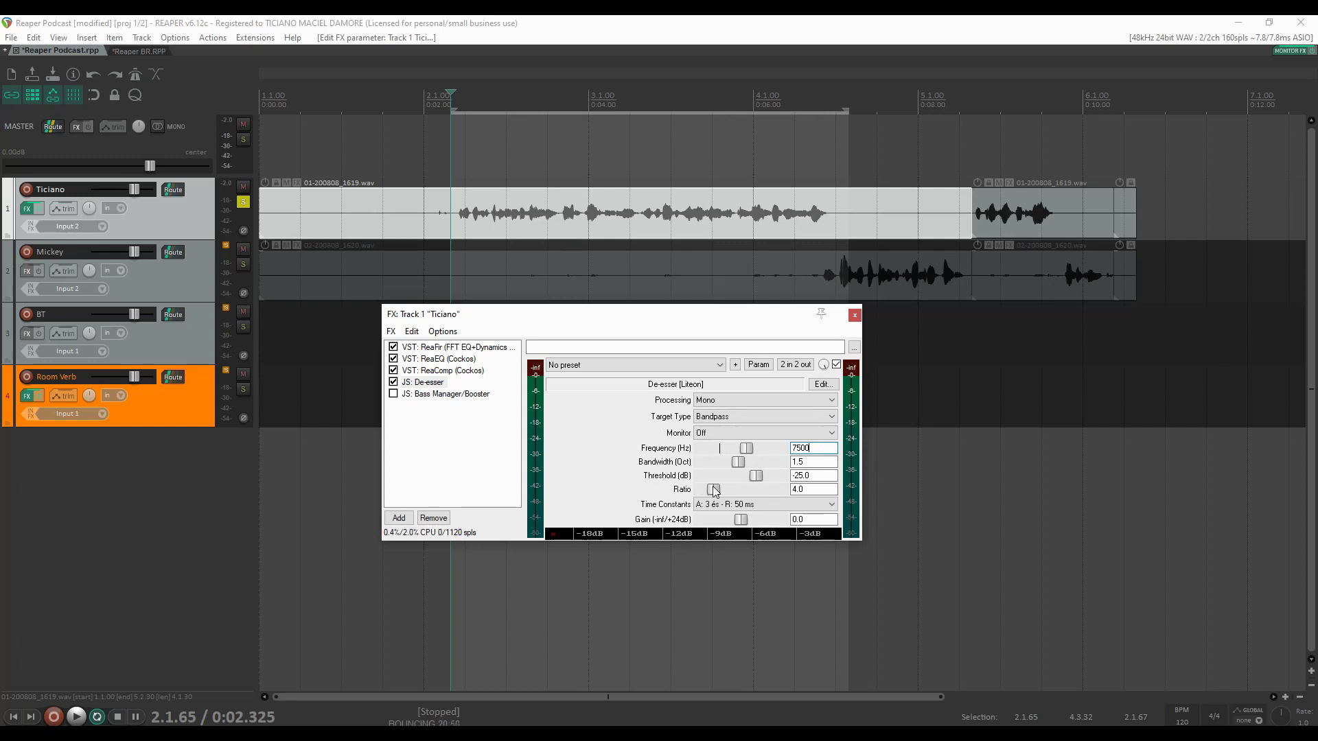
# Turn on the De-esser's monitoring and, during playback, set its ratio to 9.52 and its frequency to 7051 Hz.
pyautogui.click(708, 436)
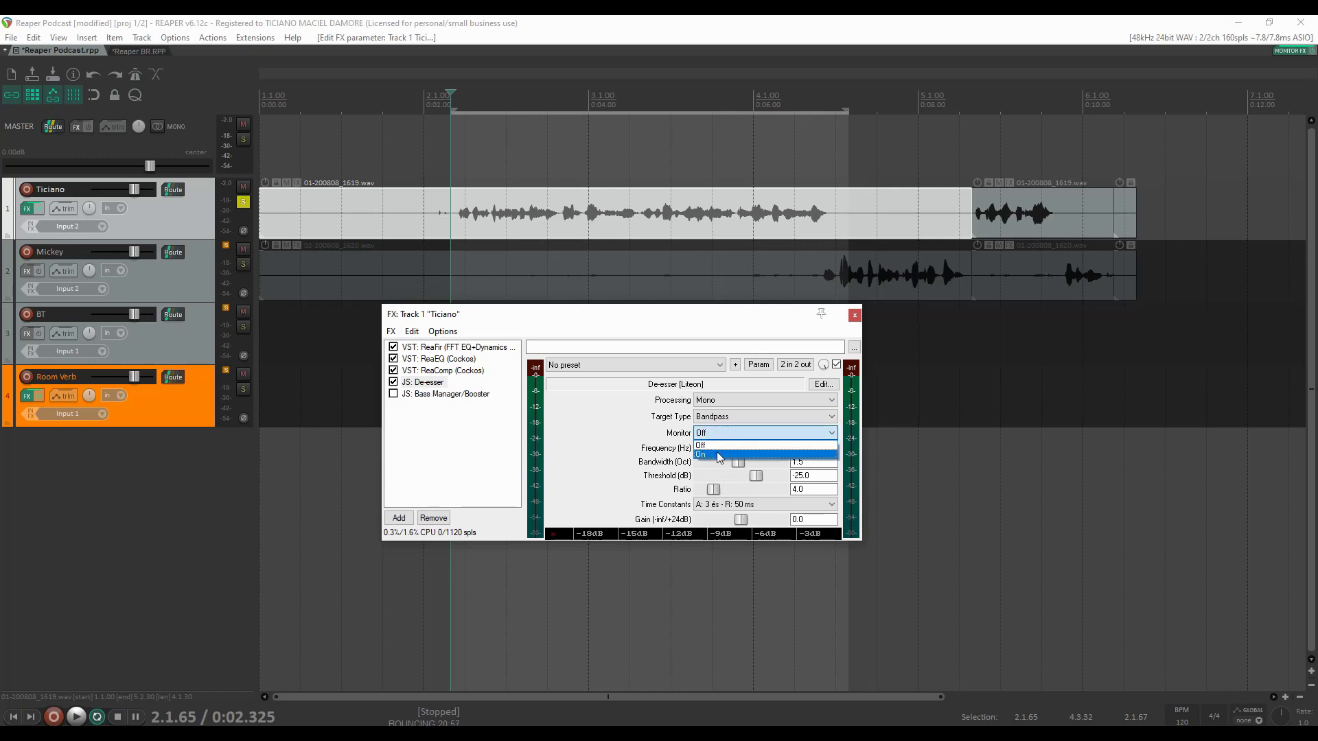
pyautogui.click(718, 455)
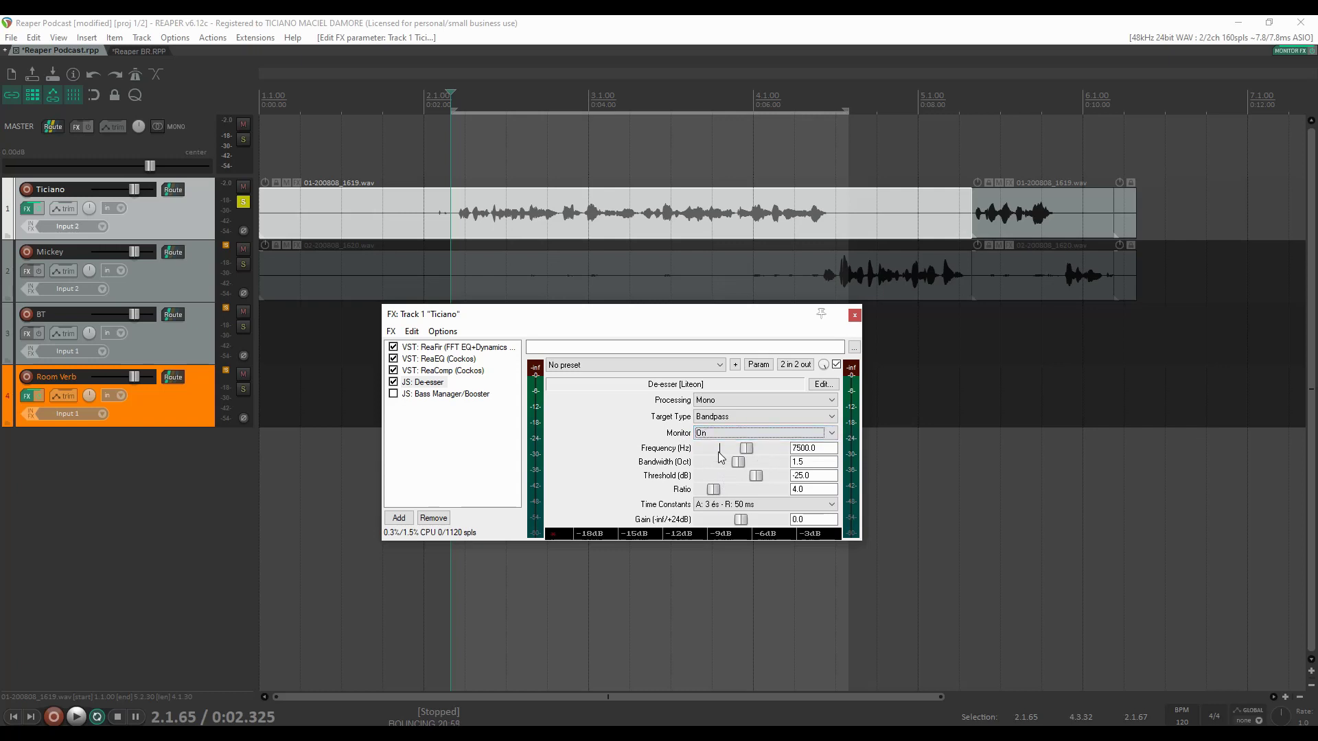
pyautogui.press('space')
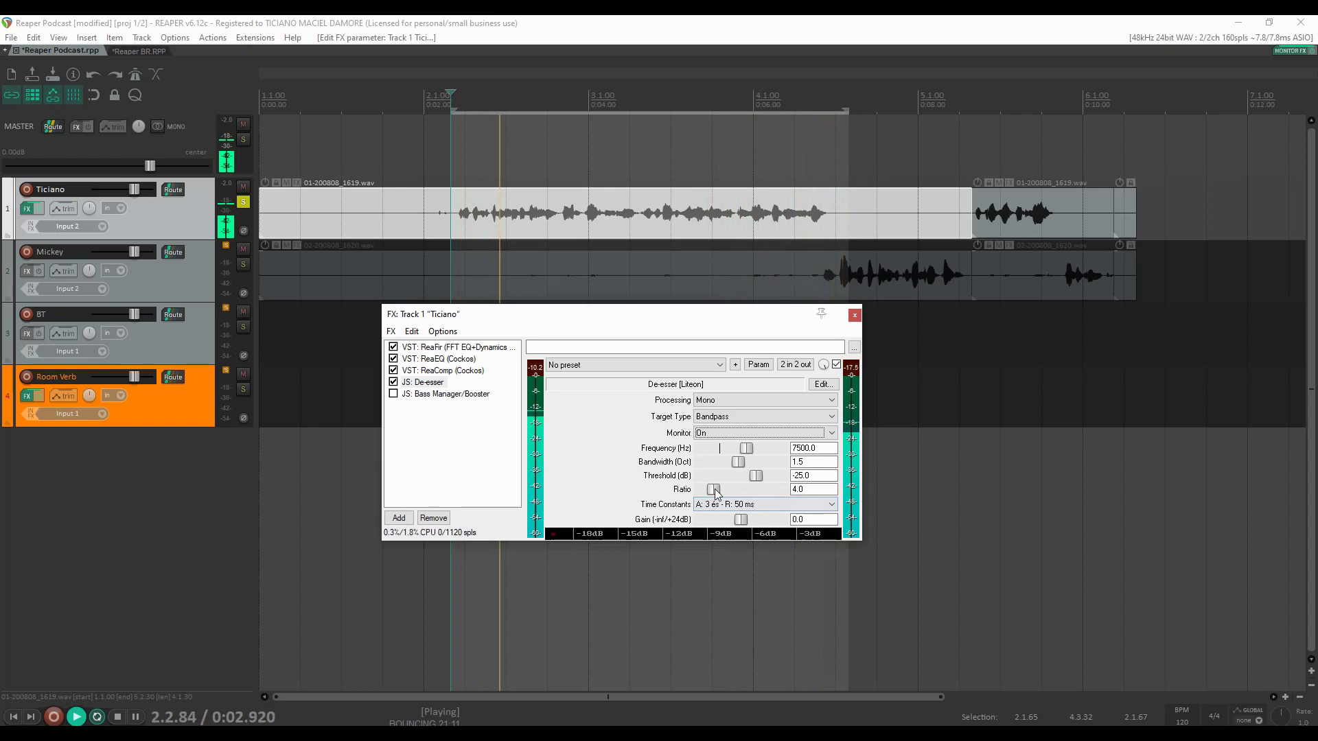
pyautogui.moveTo(714, 489); pyautogui.dragTo(739, 491)
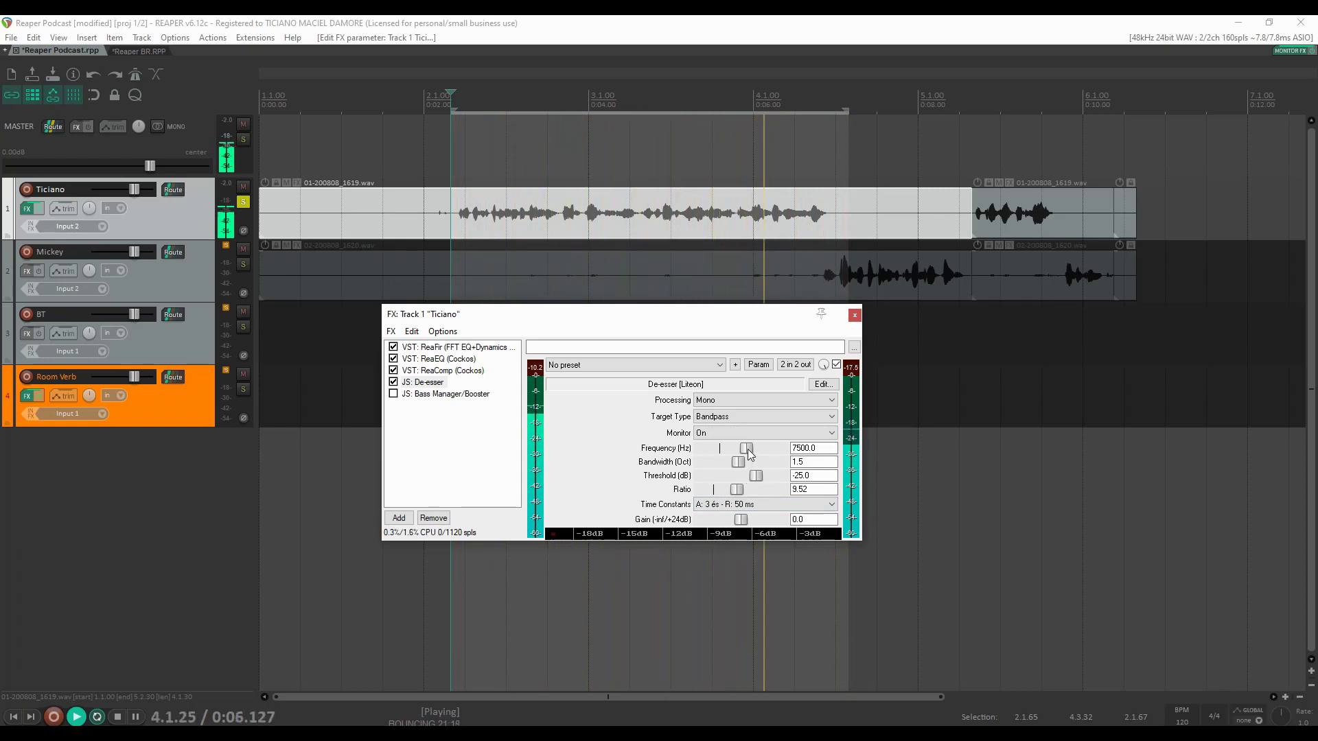
pyautogui.moveTo(747, 449)
pyautogui.mouseDown()
pyautogui.moveTo(773, 450)
pyautogui.moveTo(744, 454)
pyautogui.mouseUp()
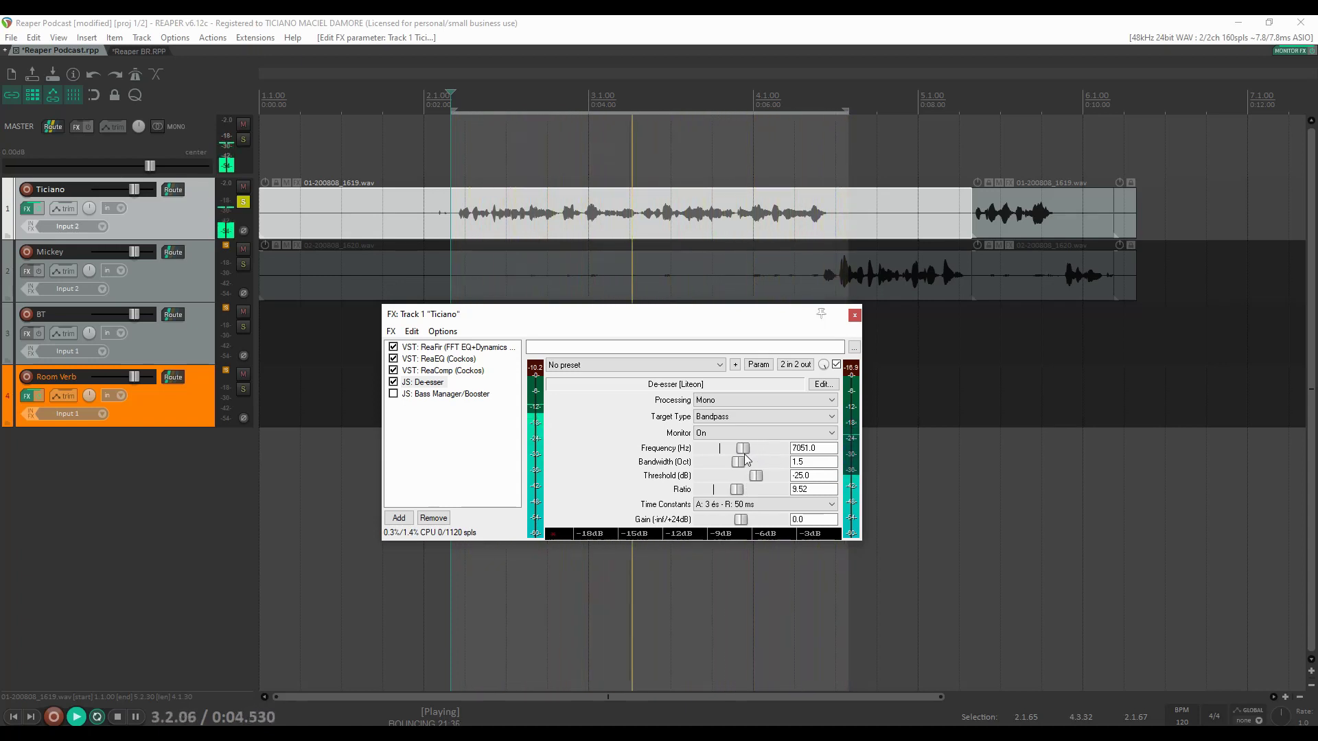
# Turn off the De-esser's monitoring and compare the speech with the effect bypassed and enabled during playback.
pyautogui.click(753, 431)
pyautogui.click(752, 444)
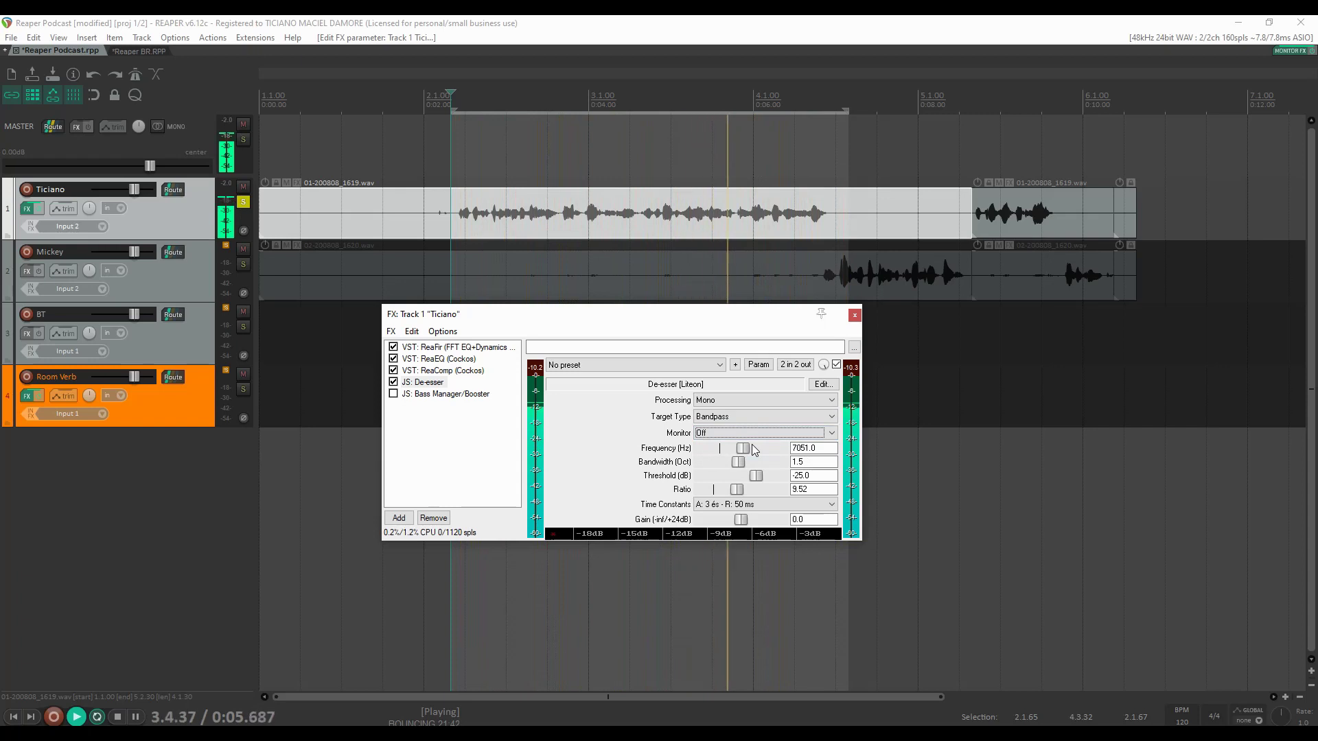
pyautogui.click(836, 366)
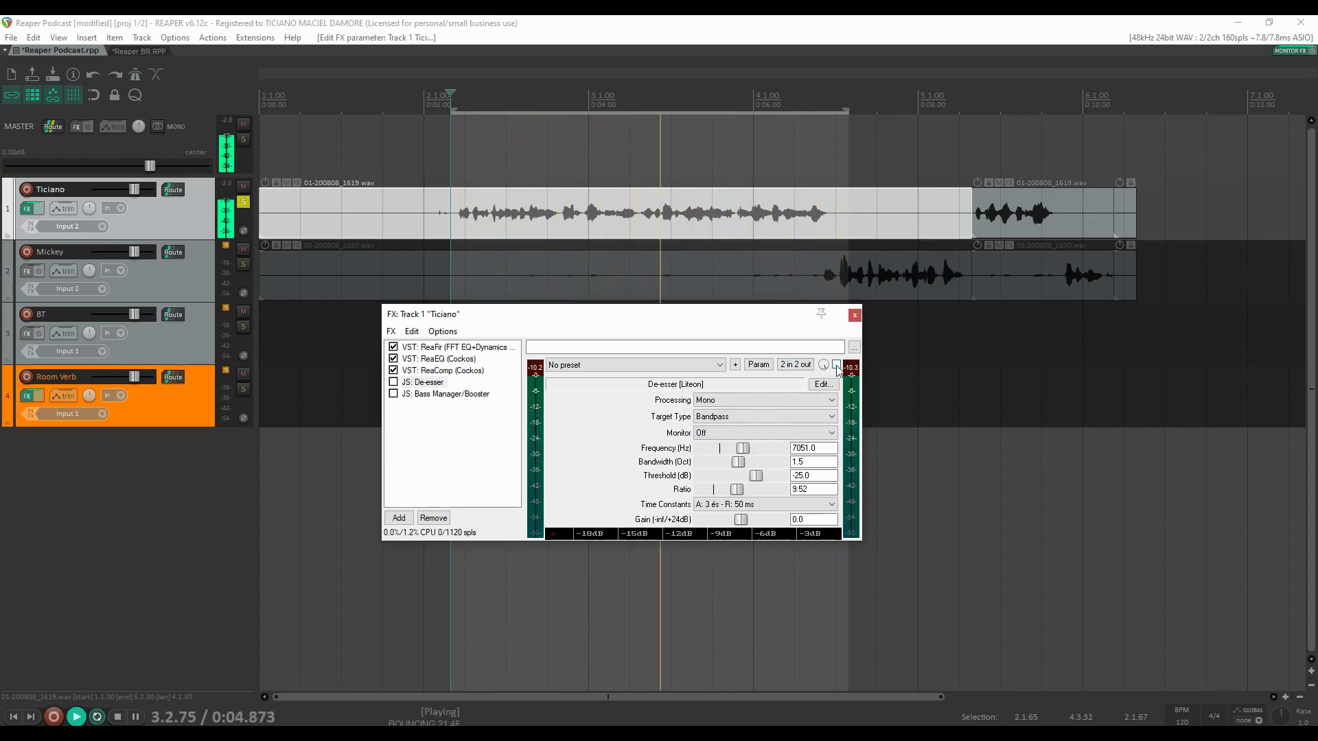
pyautogui.click(836, 366)
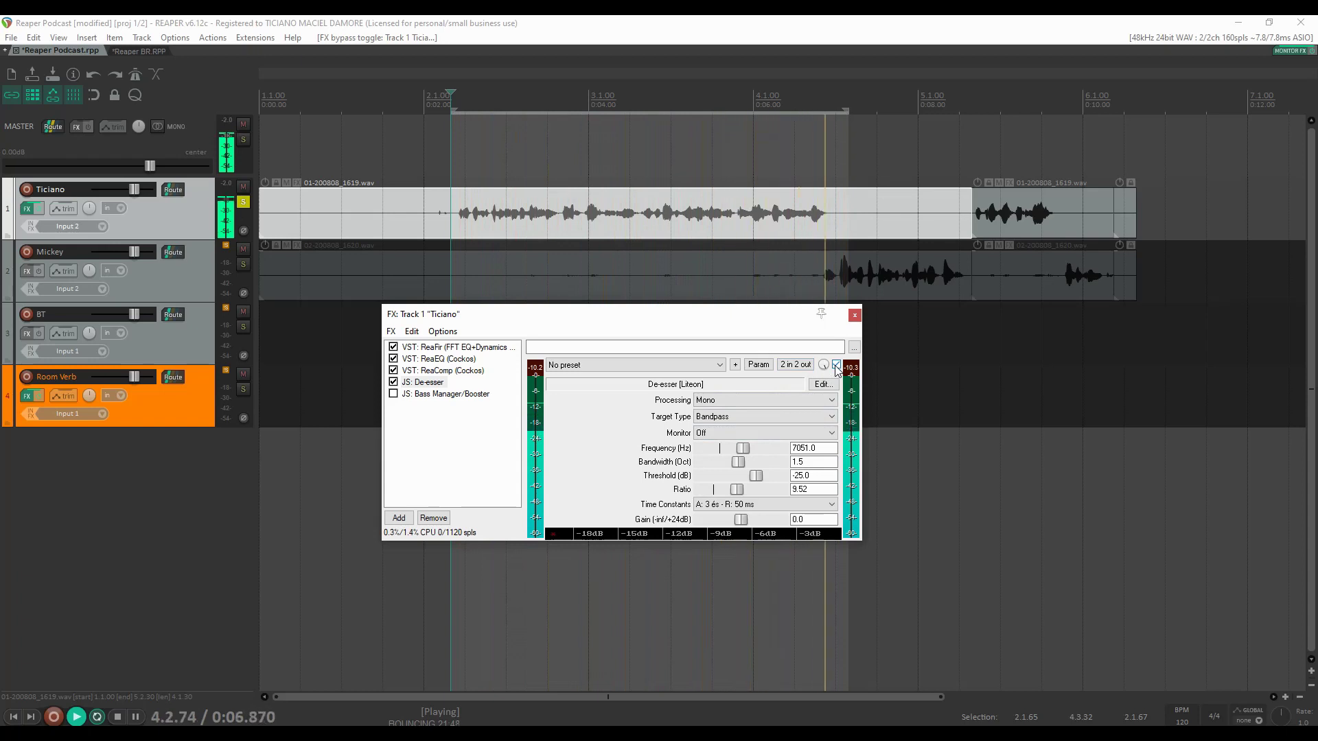
pyautogui.press('space')
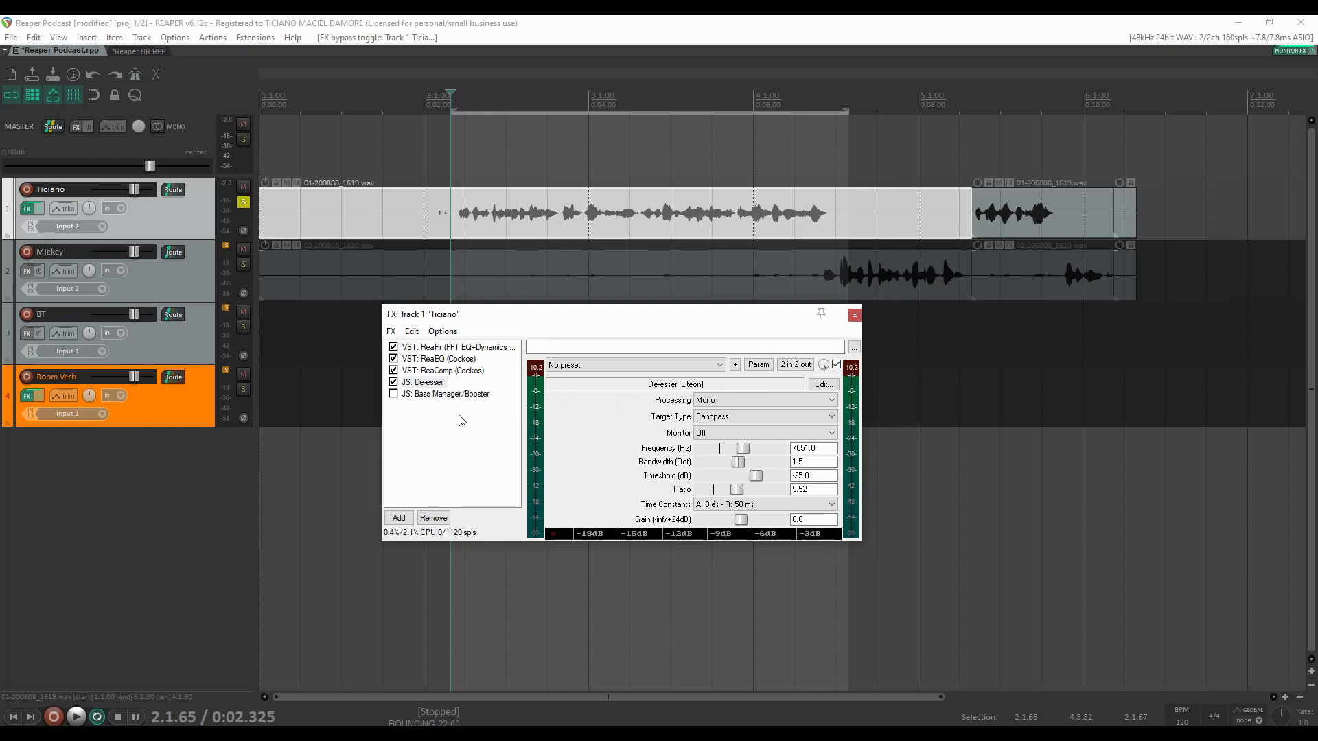
# Enable the JS Bass Manager/Booster on track 1 and set its processing to Mono and its spread to Narrow.
pyautogui.click(393, 394)
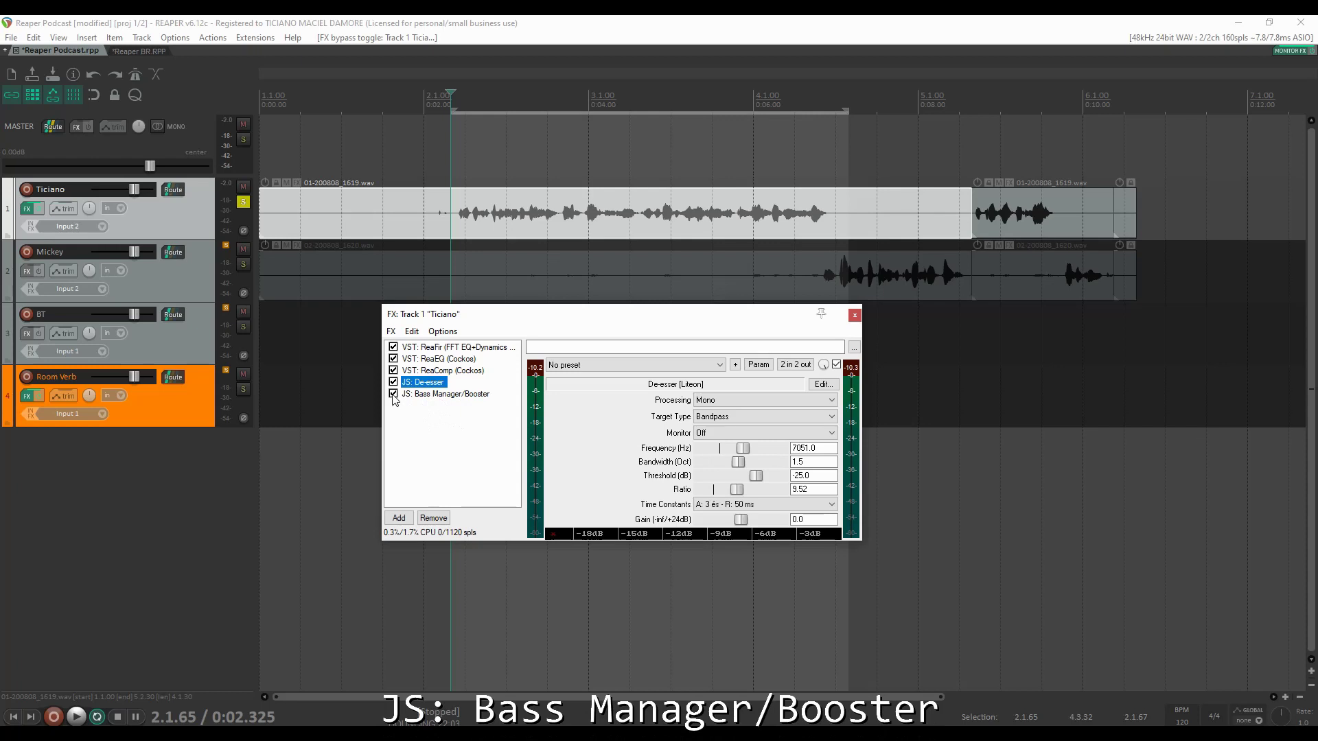
pyautogui.click(446, 394)
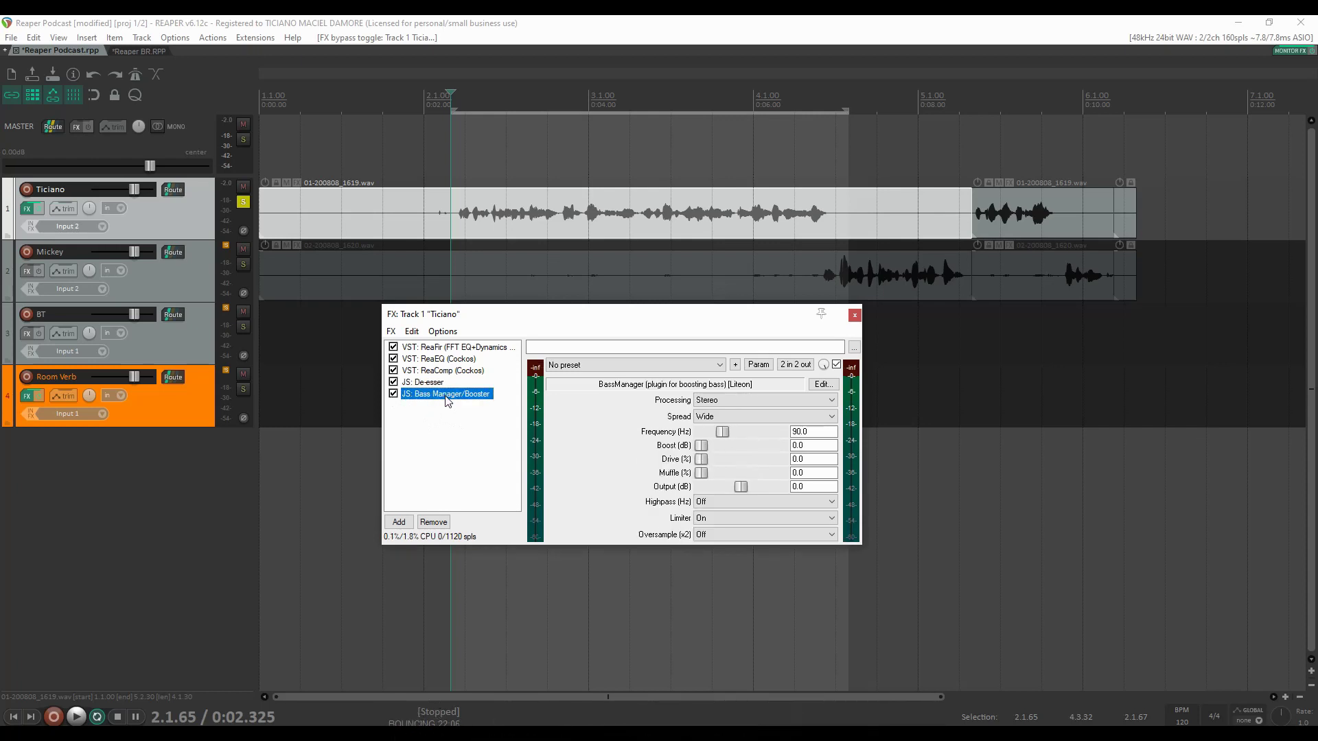
pyautogui.click(734, 400)
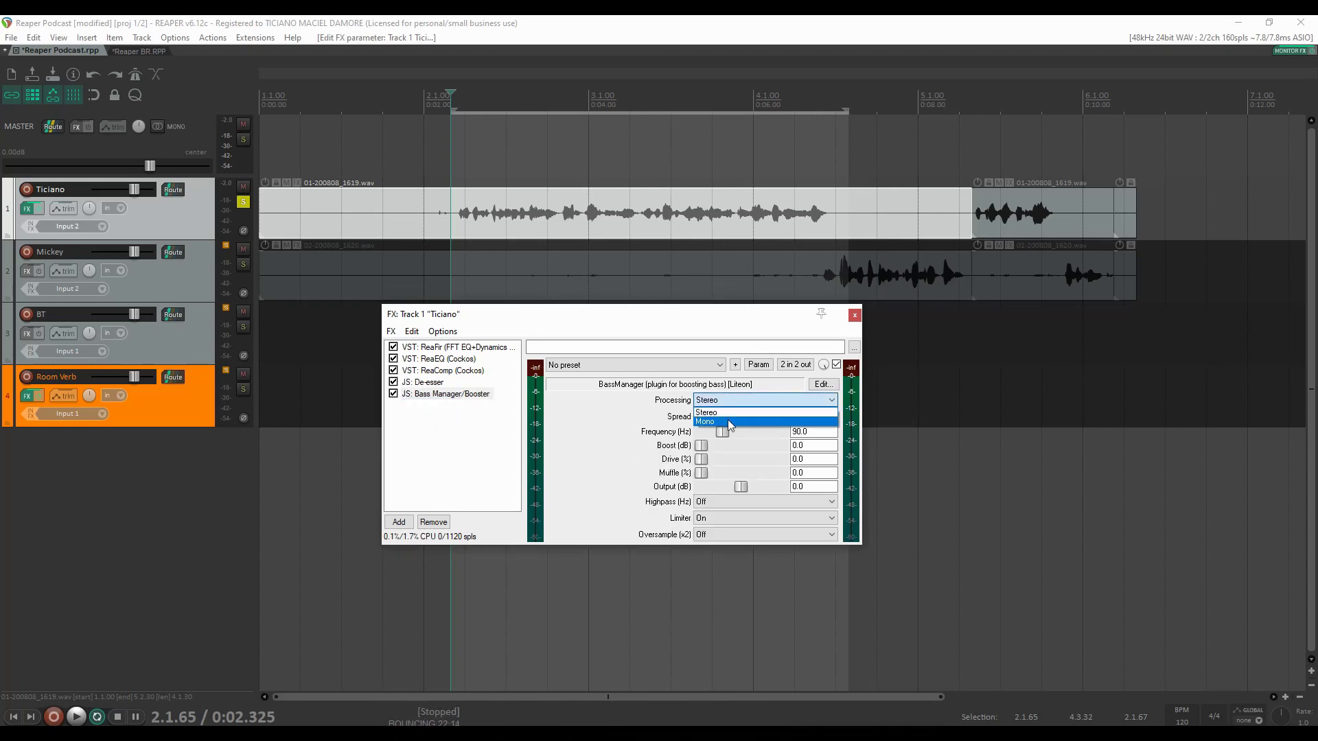
pyautogui.click(728, 421)
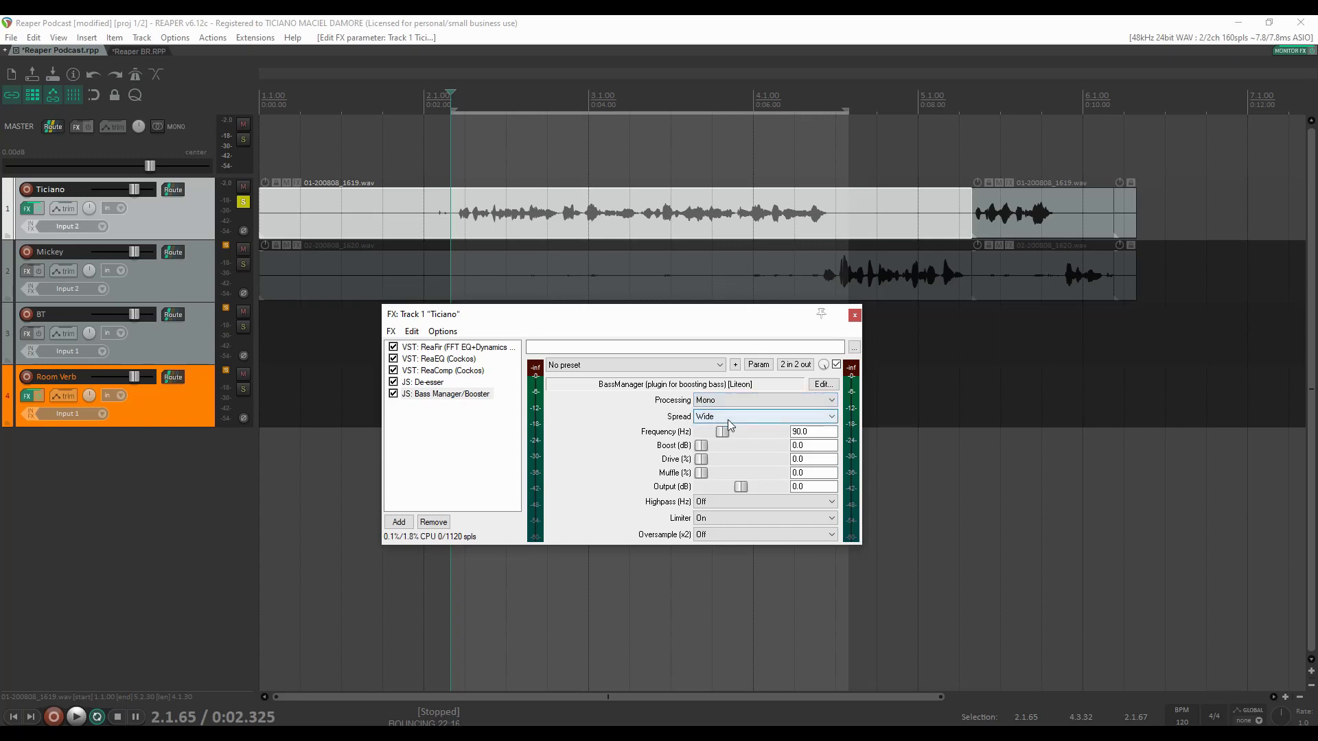
pyautogui.click(728, 416)
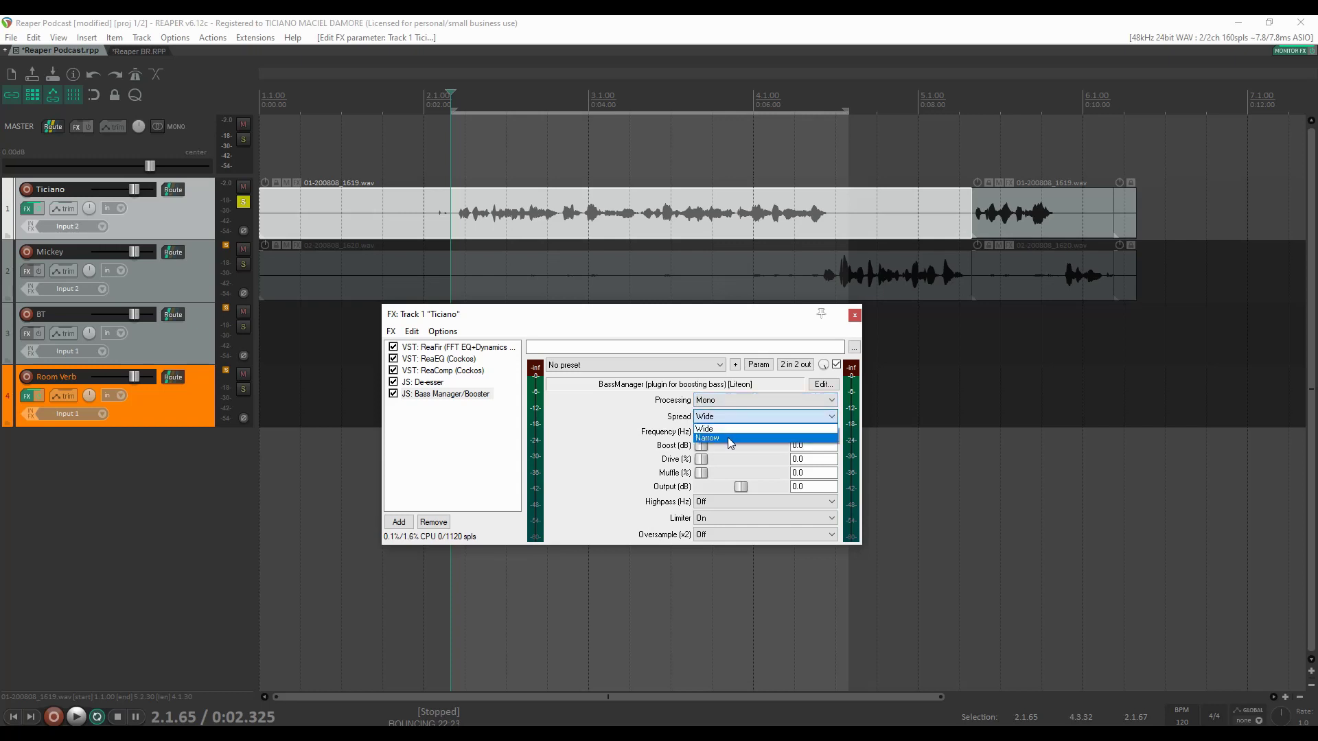
pyautogui.click(728, 438)
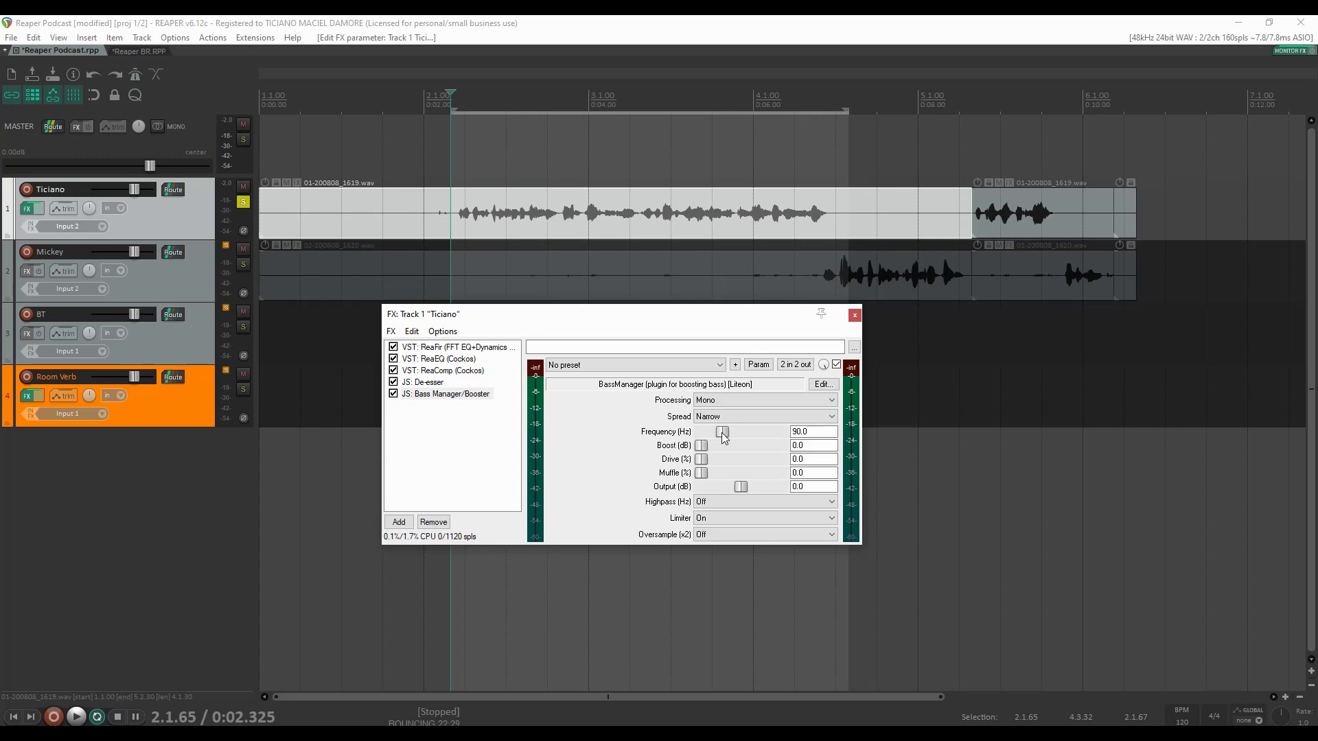
# Set the Bass Manager's frequency to about 74.95 Hz and, during playback, its boost to 8 dB.
pyautogui.moveTo(722, 432); pyautogui.dragTo(714, 436)
pyautogui.moveTo(718, 435); pyautogui.dragTo(720, 436)
pyautogui.press('space')
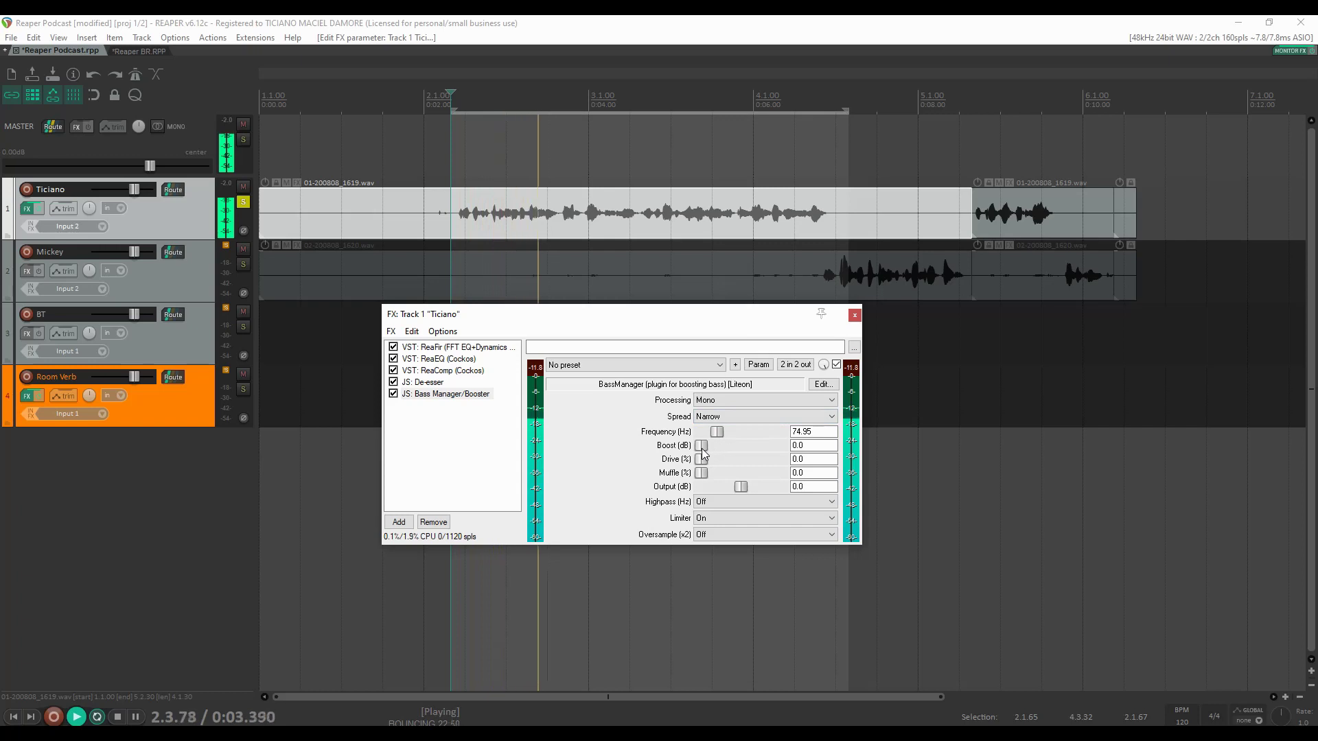
pyautogui.moveTo(701, 447); pyautogui.dragTo(781, 448)
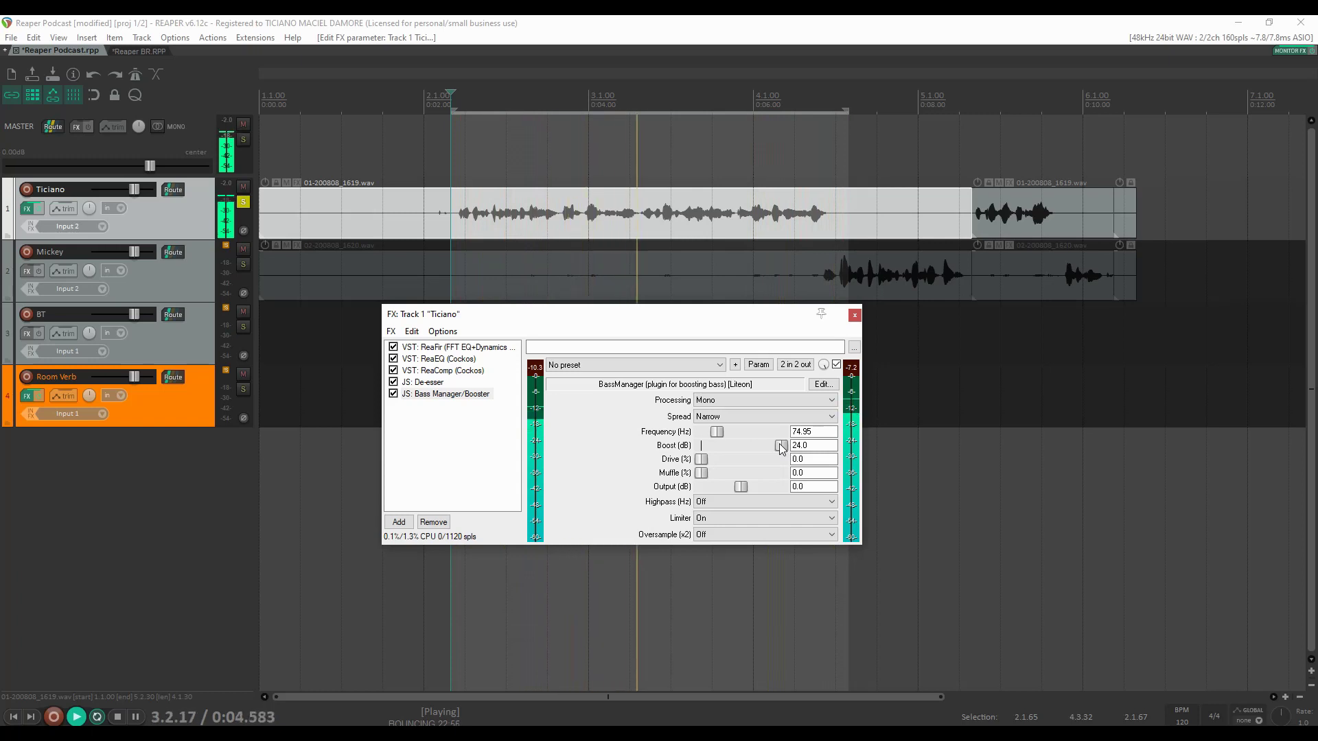
pyautogui.moveTo(780, 443); pyautogui.dragTo(728, 450)
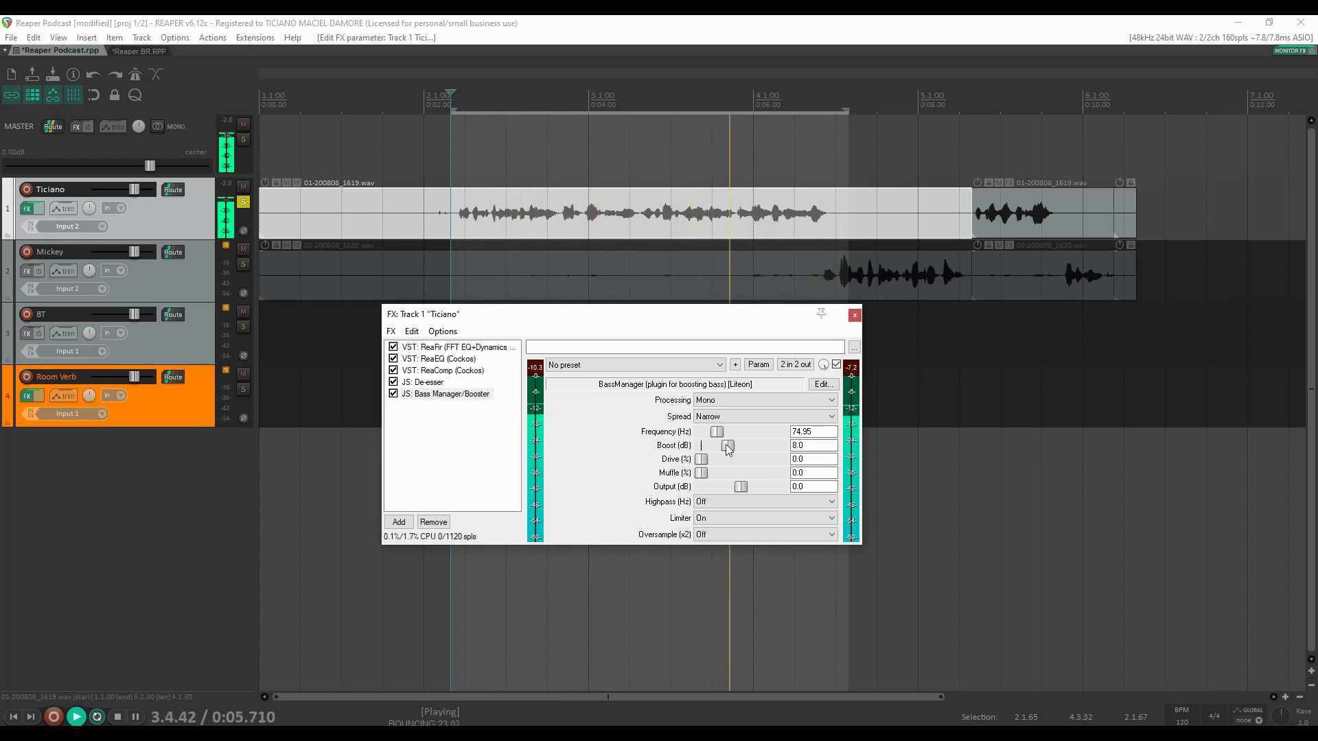
pyautogui.press('space')
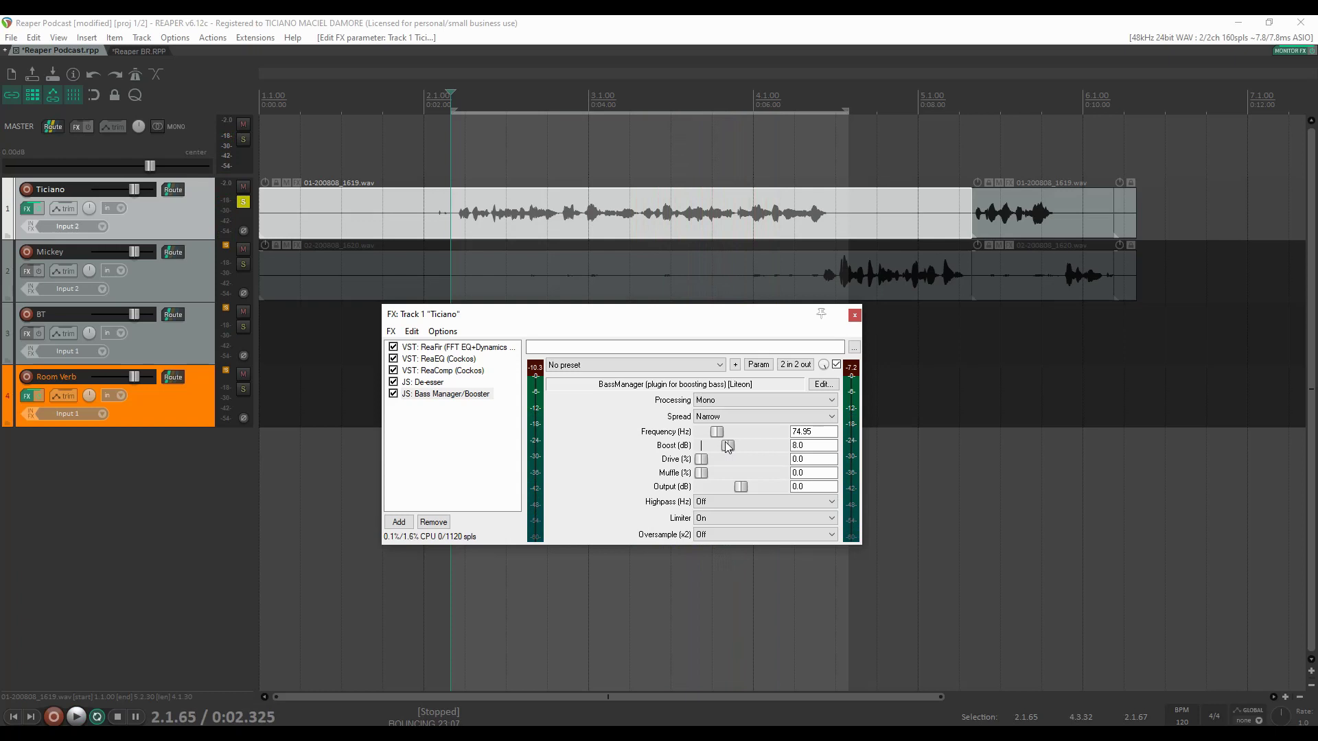
# Compare track 1's speech with its whole effects chain bypassed and enabled during playback.
pyautogui.press('space')
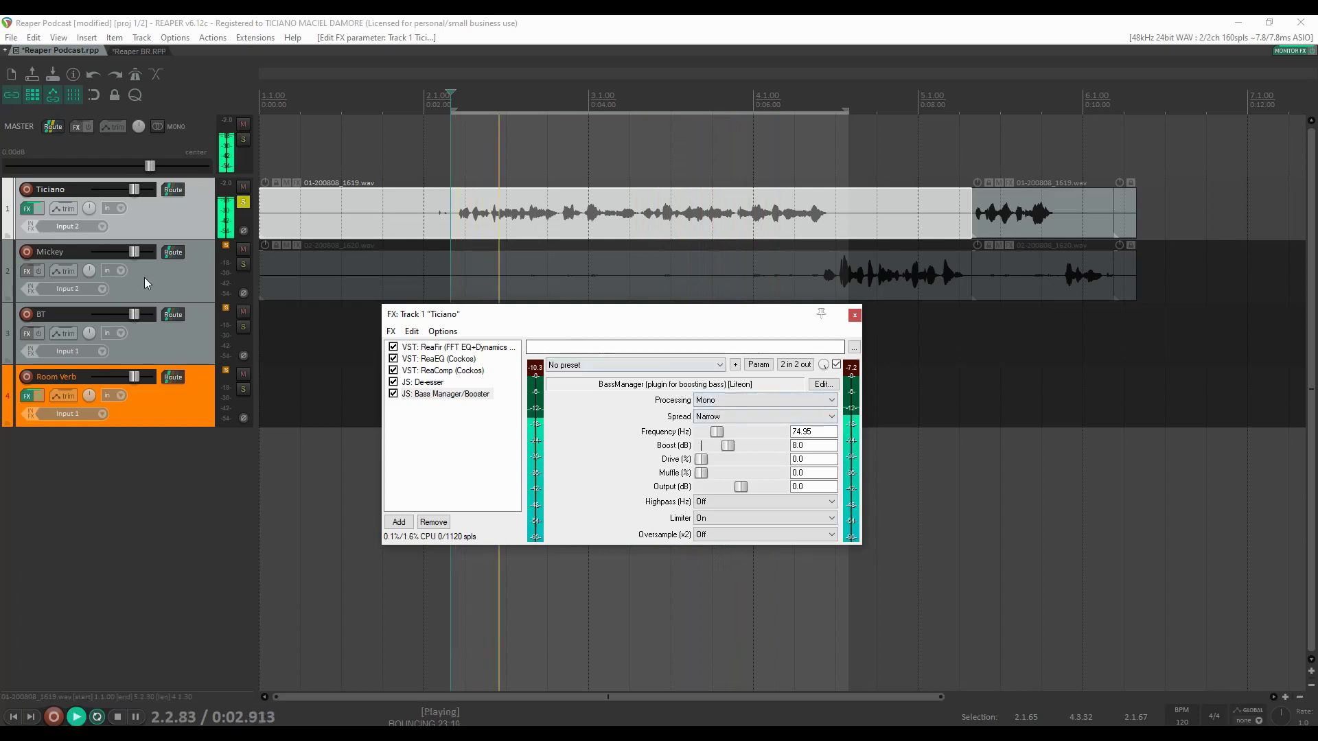
pyautogui.click(37, 208)
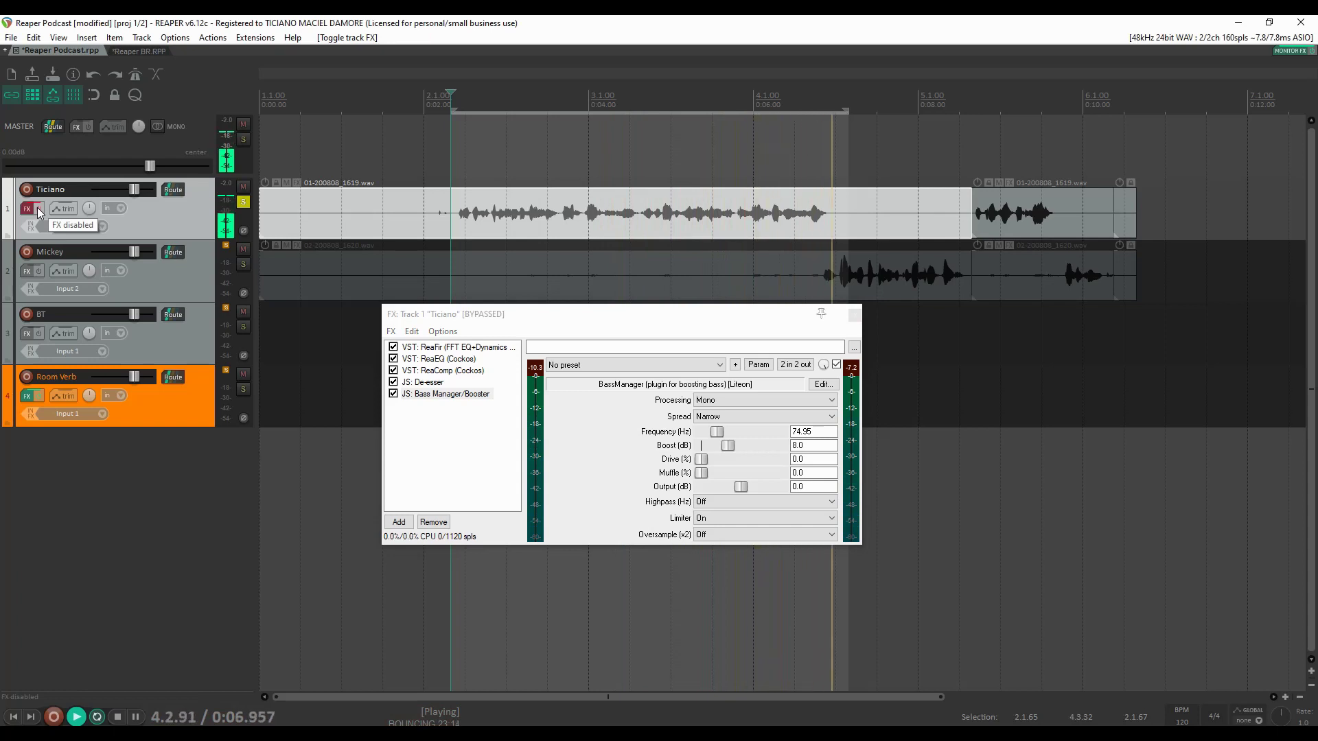
pyautogui.click(37, 207)
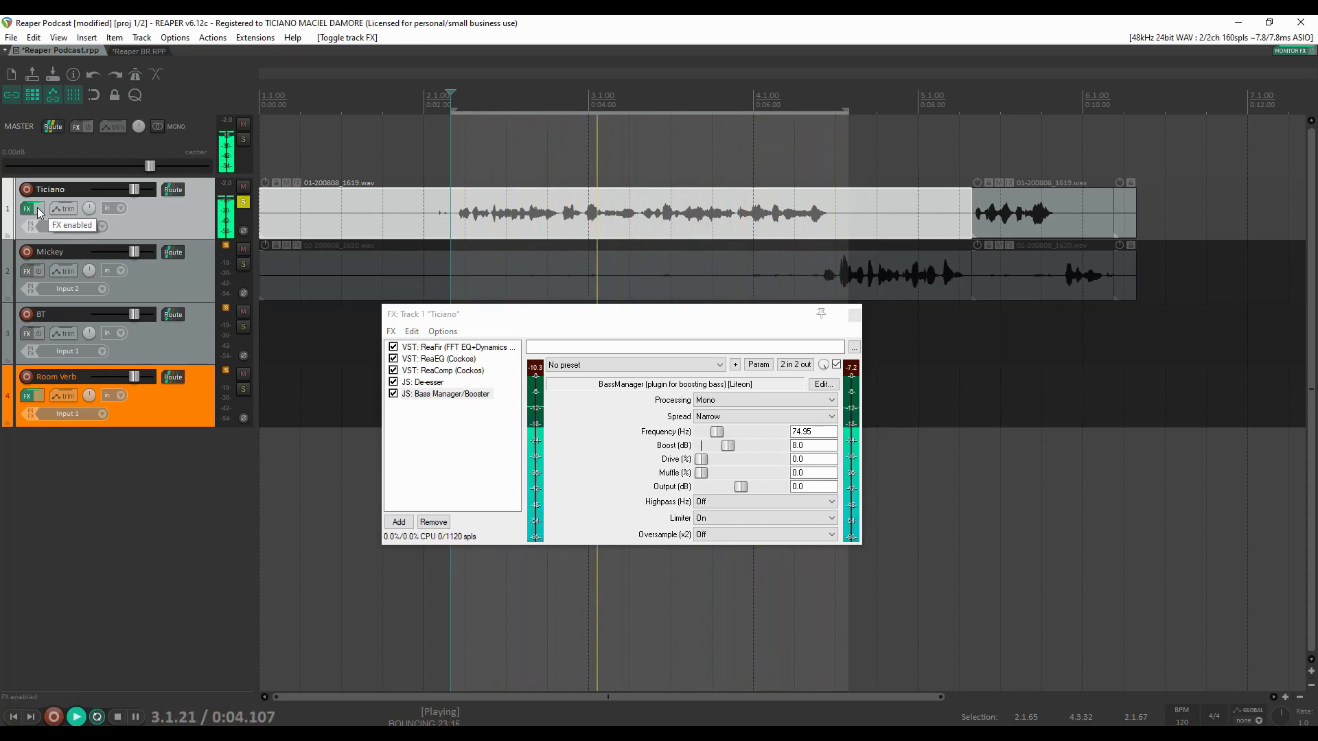
pyautogui.press('space')
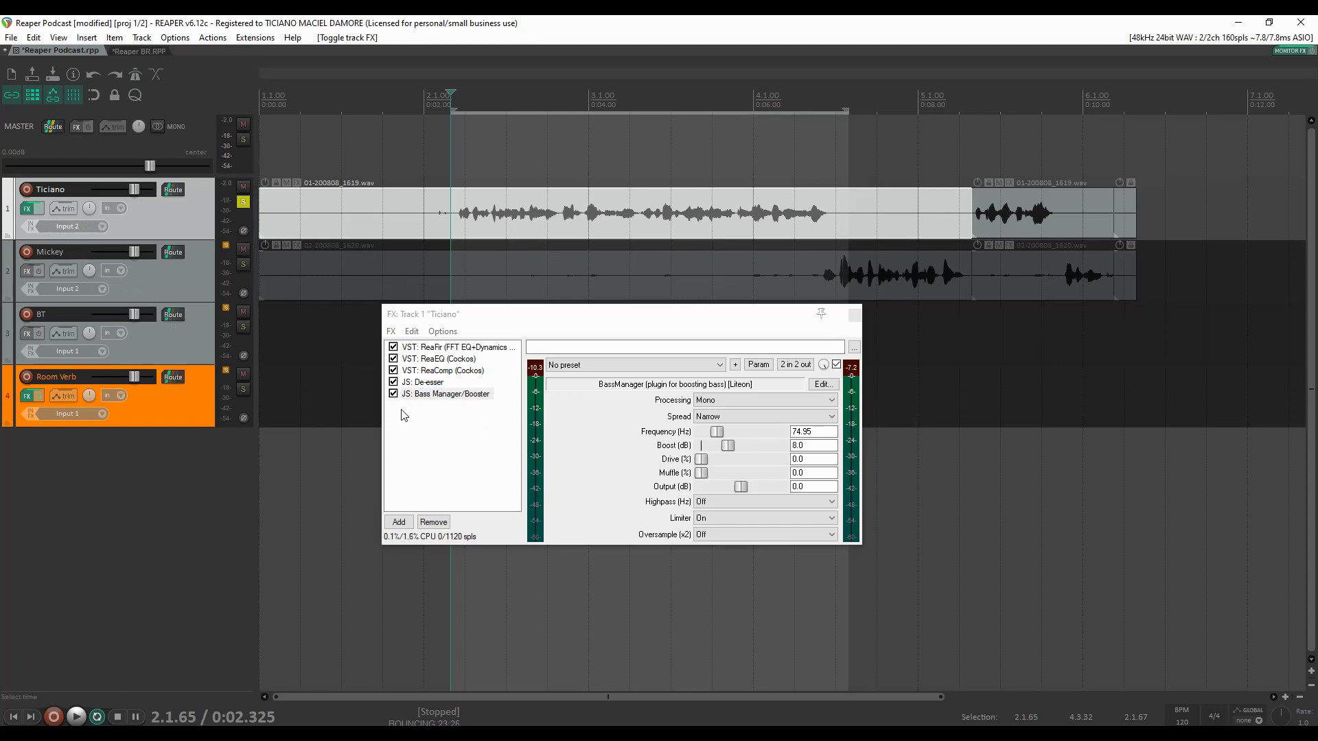
# Save track 1's complete effects chain as "Voz podcast" and close its effects window.
pyautogui.click(434, 443)
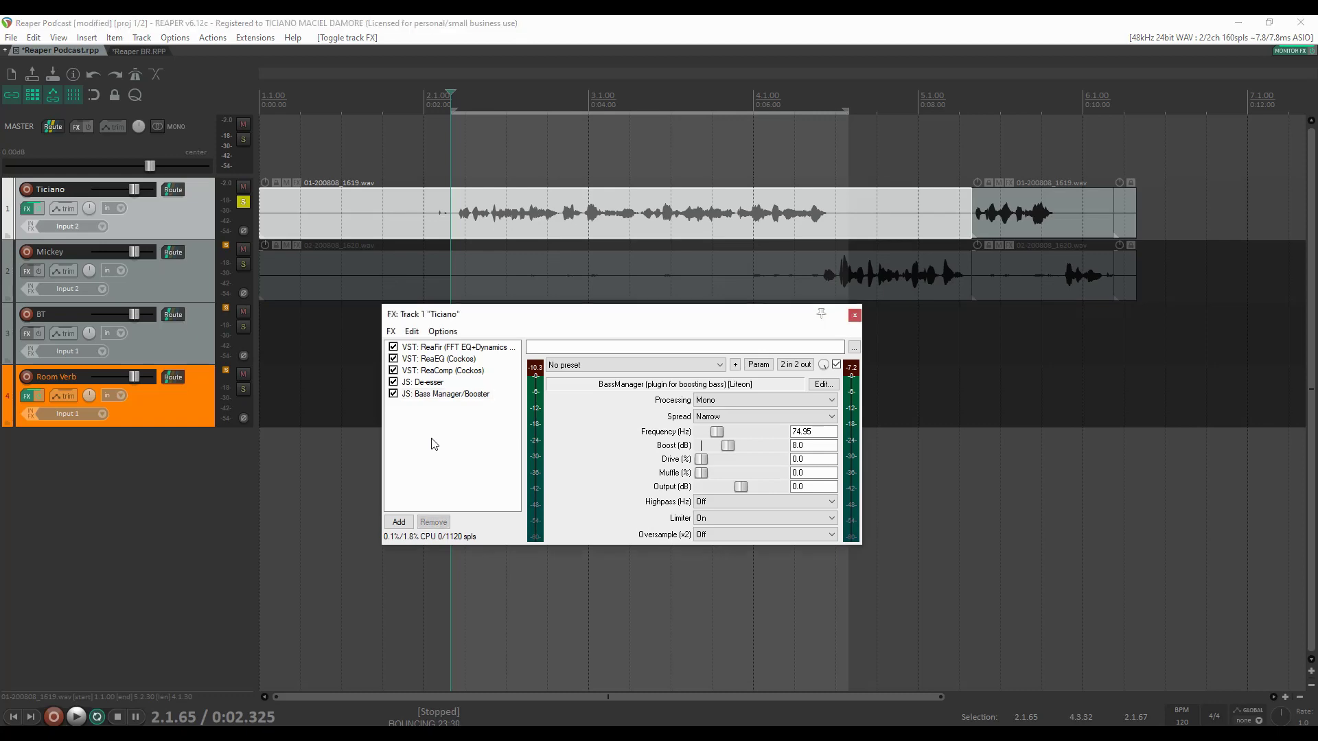
pyautogui.hotkey('ctrl', 's')
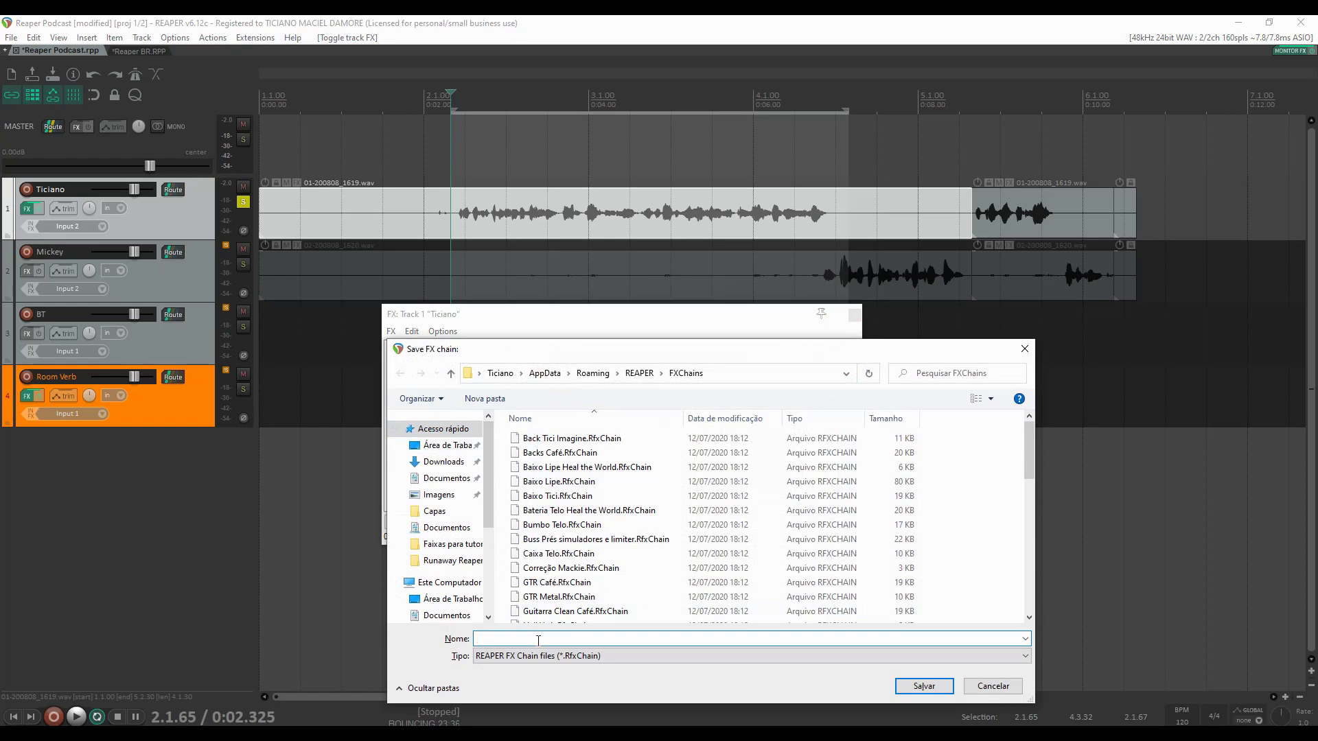
pyautogui.write('Voz podcast')
pyautogui.press('Return')
pyautogui.click(855, 314)
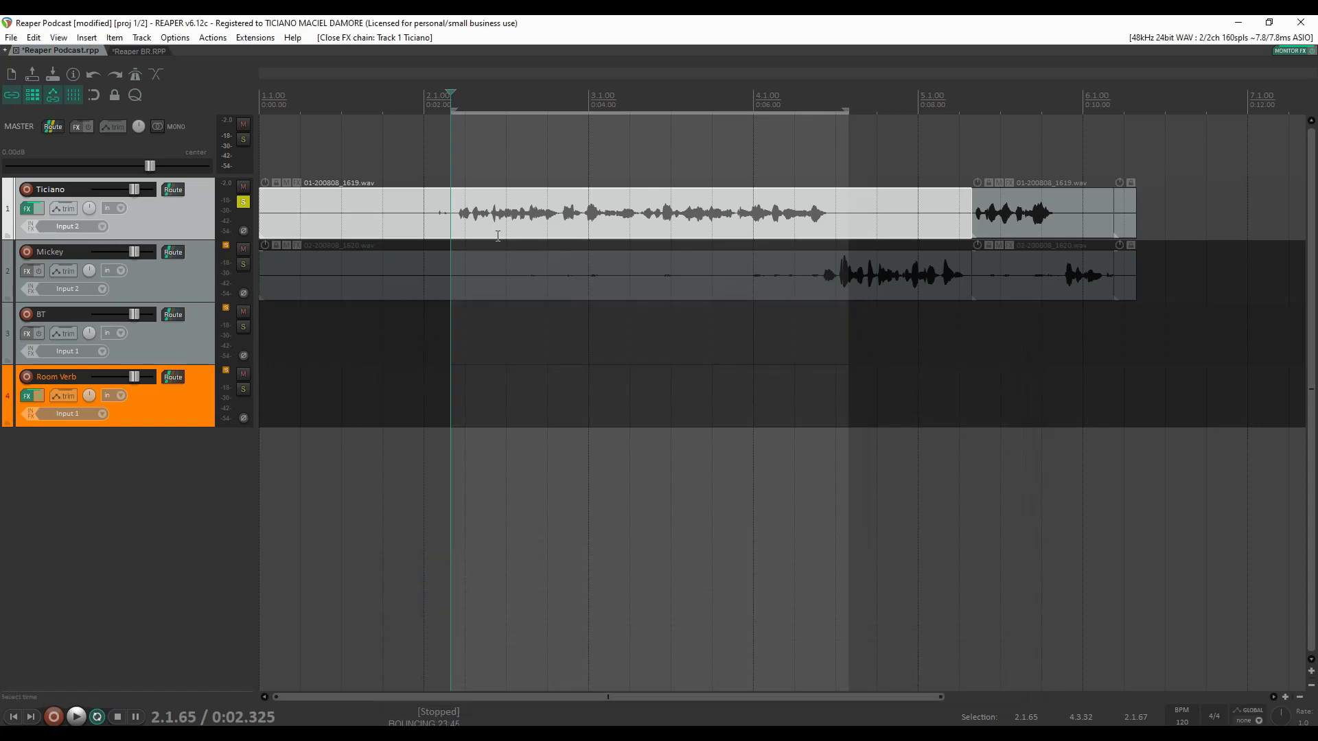
# Unsolo track 1 and load the saved "Voz podcast" effects chain onto track 2.
pyautogui.click(243, 201)
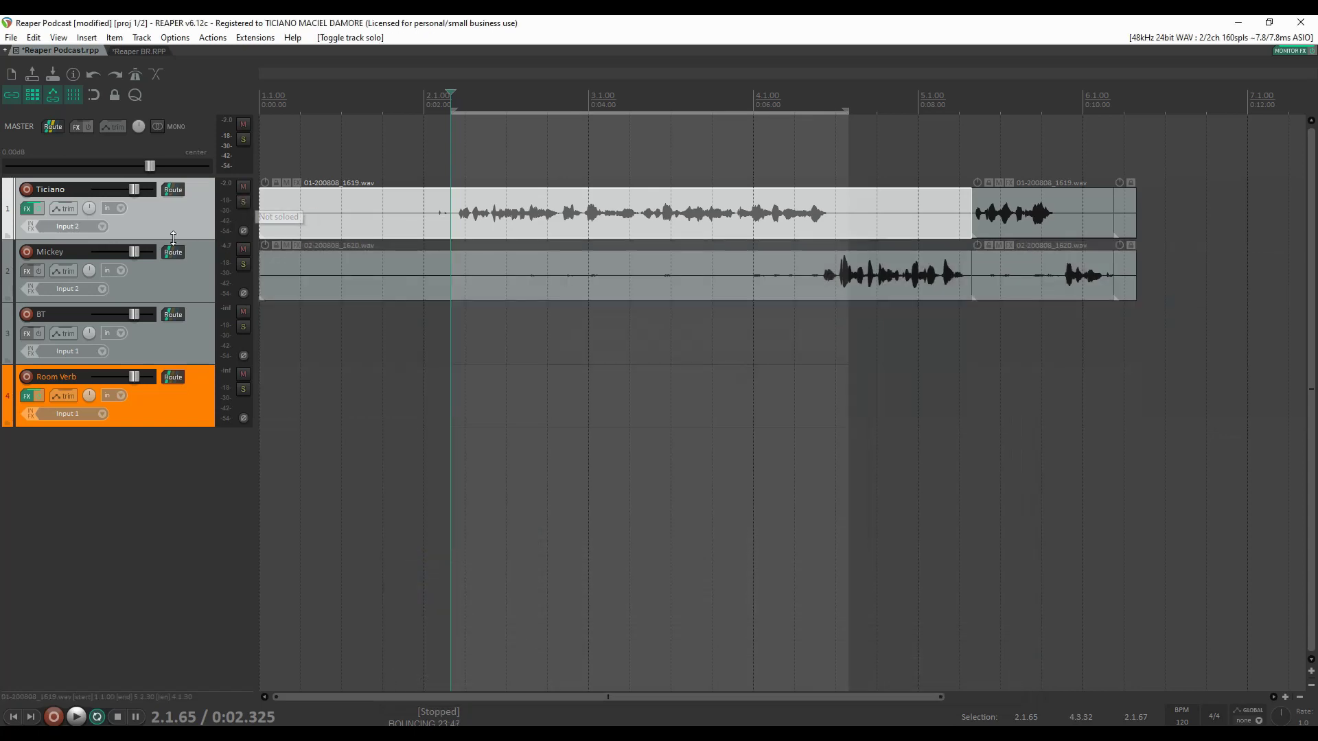
pyautogui.click(24, 271)
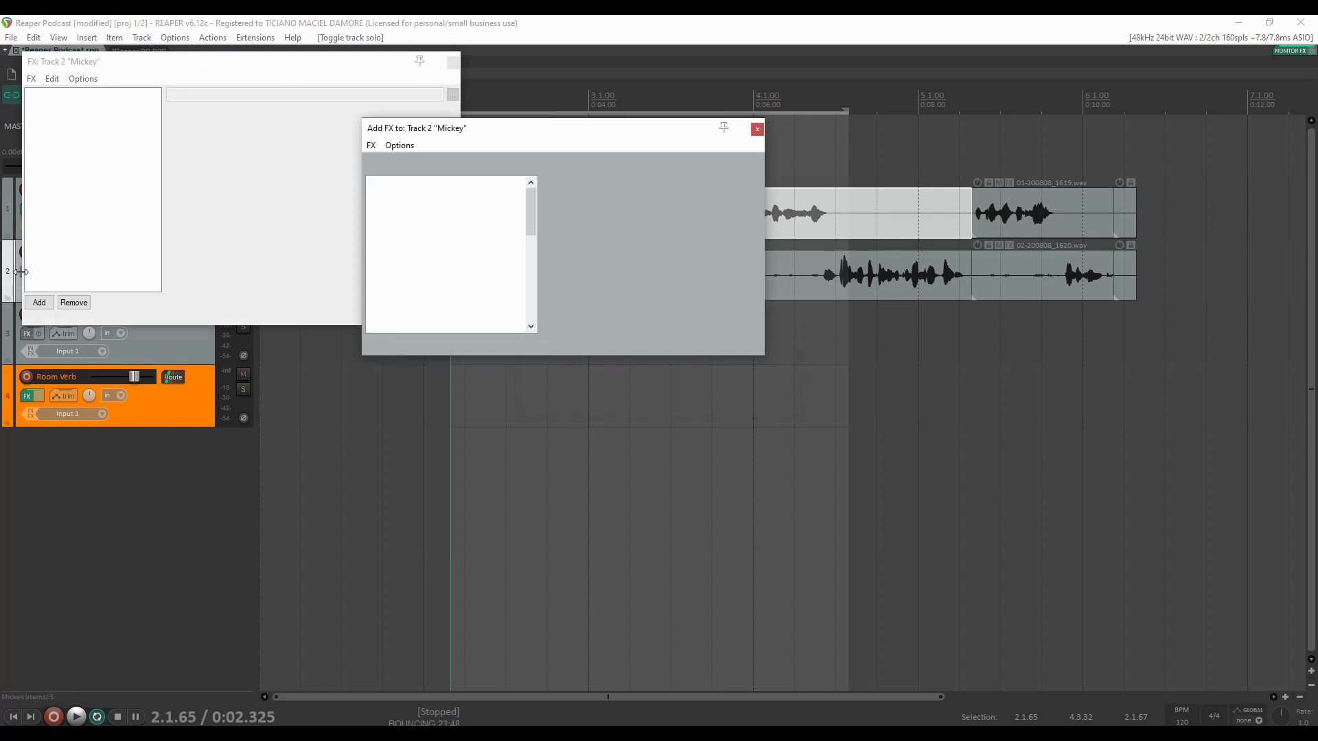
pyautogui.click(534, 253)
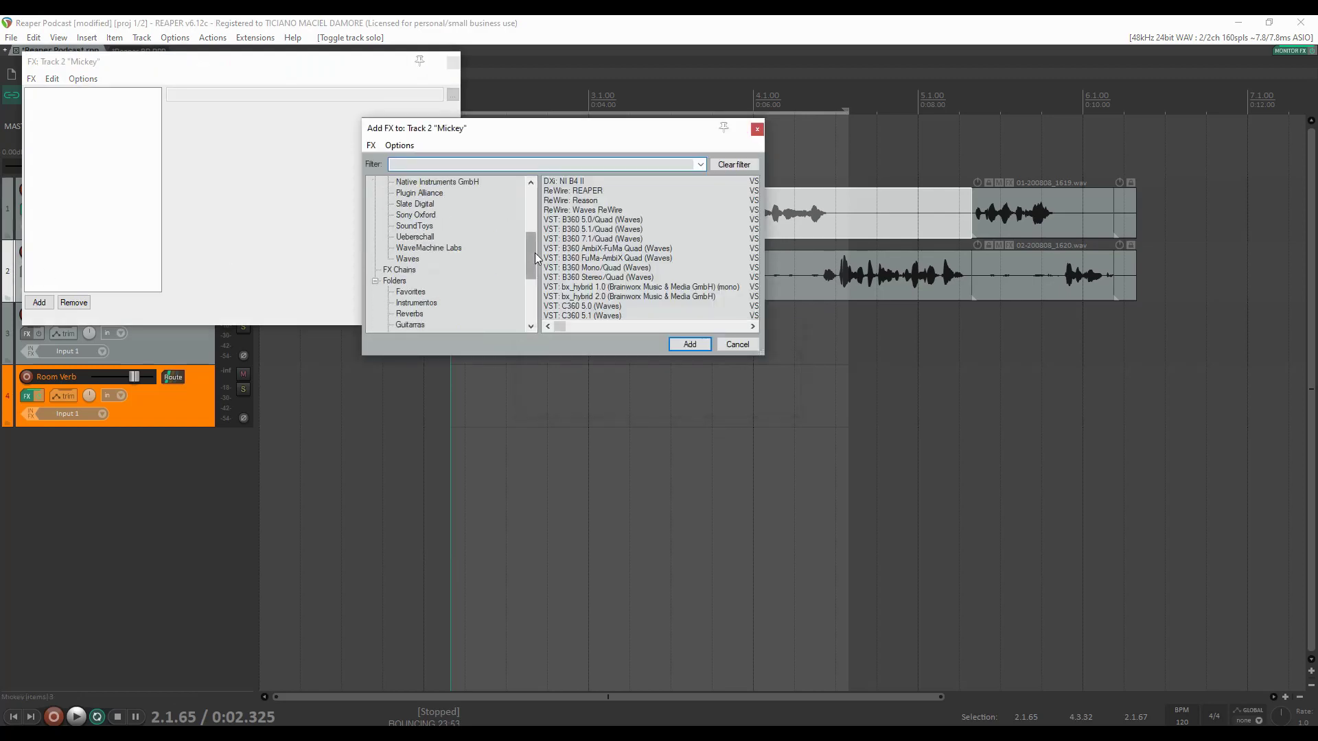
pyautogui.click(399, 269)
pyautogui.click(634, 327)
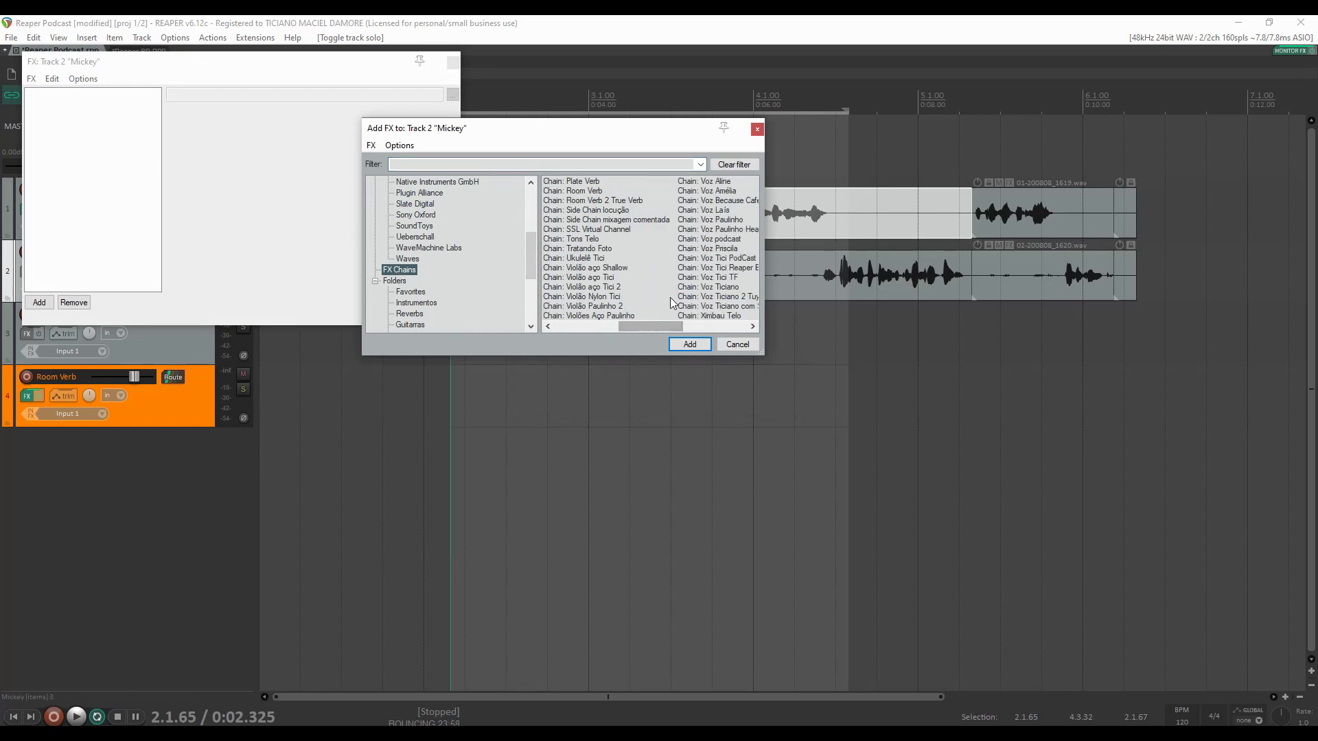
pyautogui.click(711, 239)
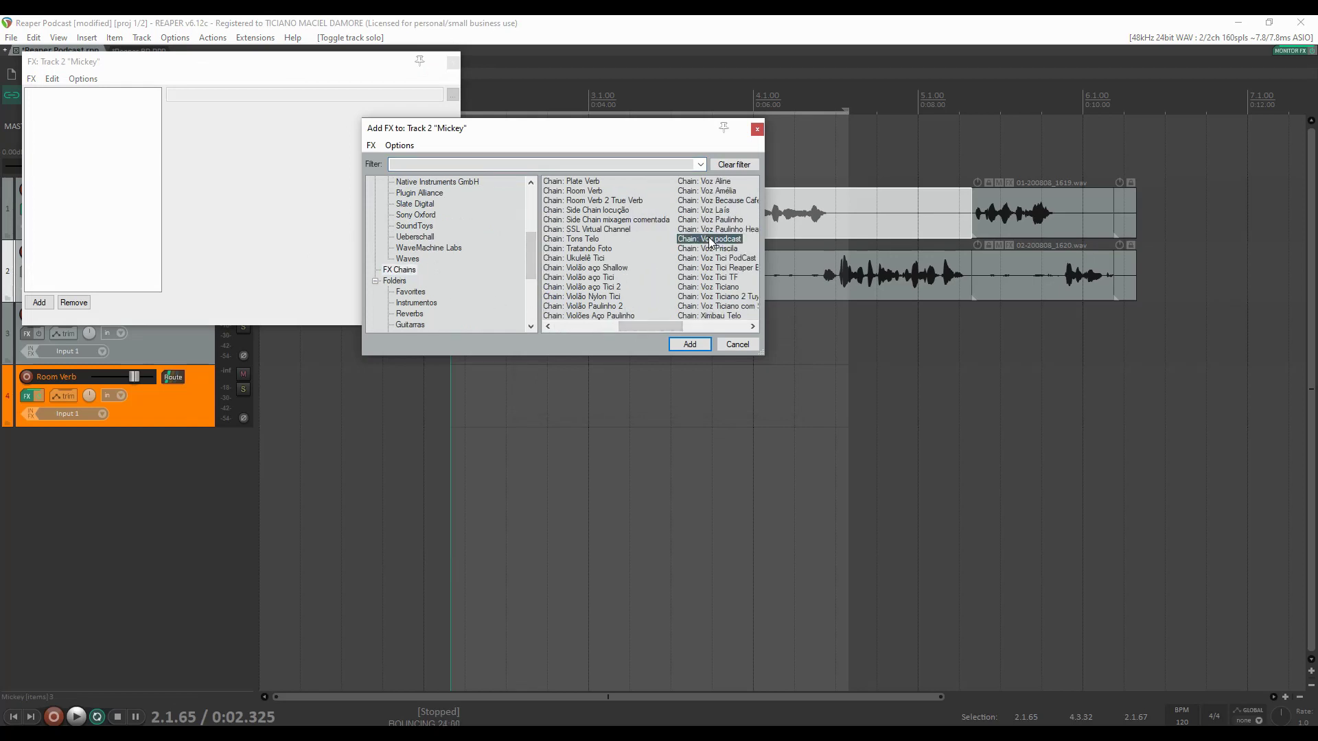
pyautogui.click(690, 344)
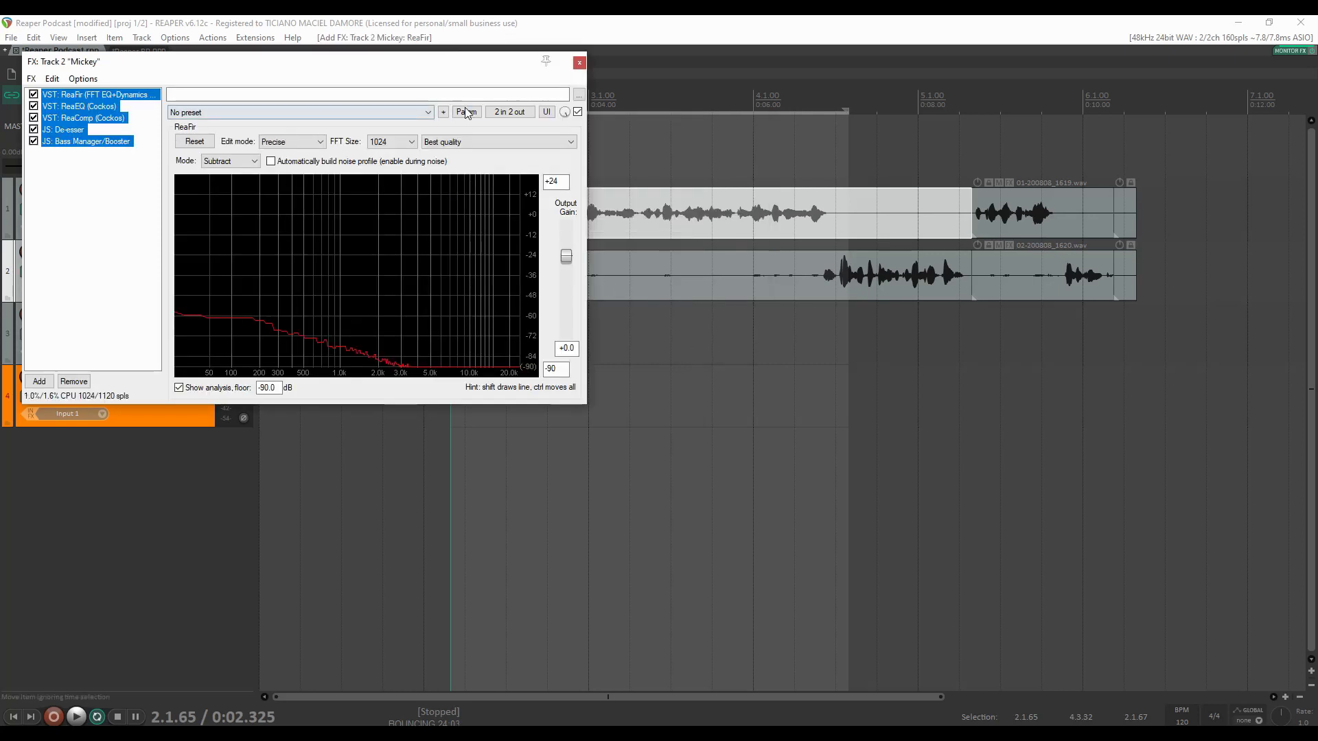
pyautogui.click(580, 64)
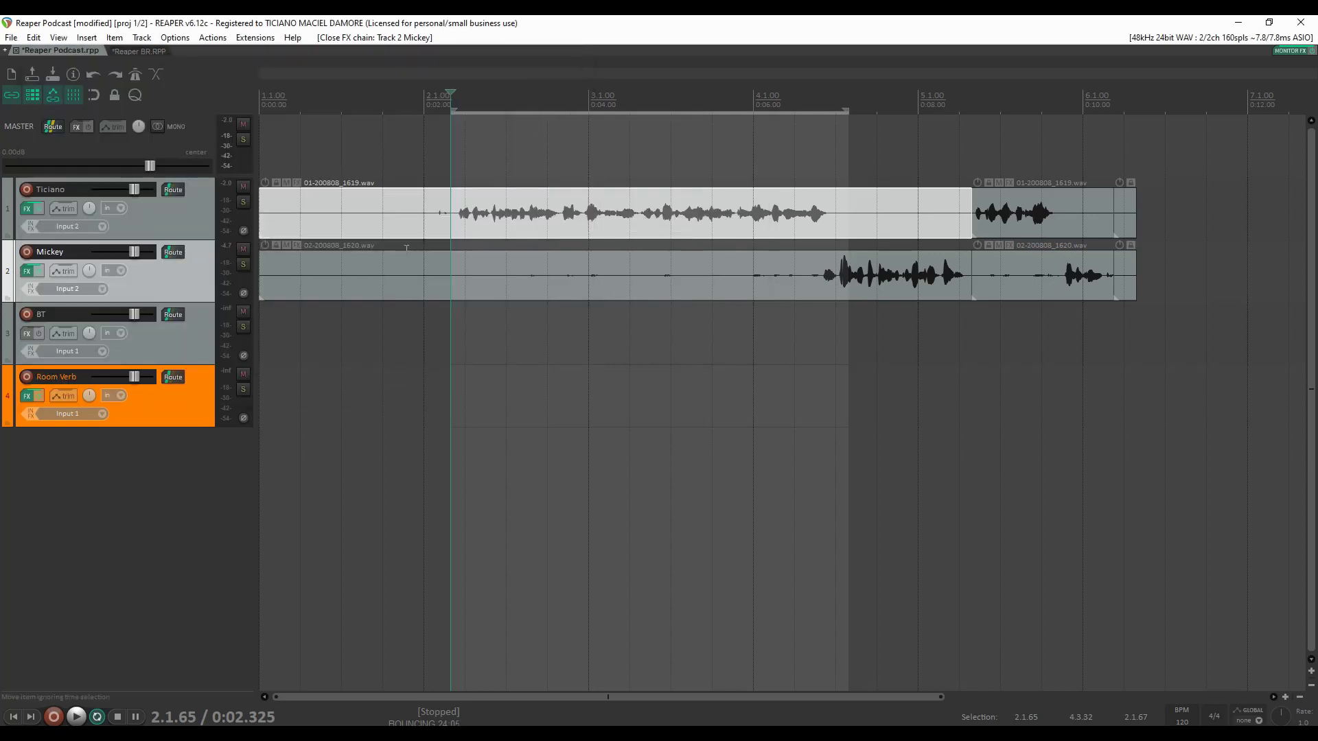
# Select the first audio item on track 2 and remove the time selection.
pyautogui.click(771, 282)
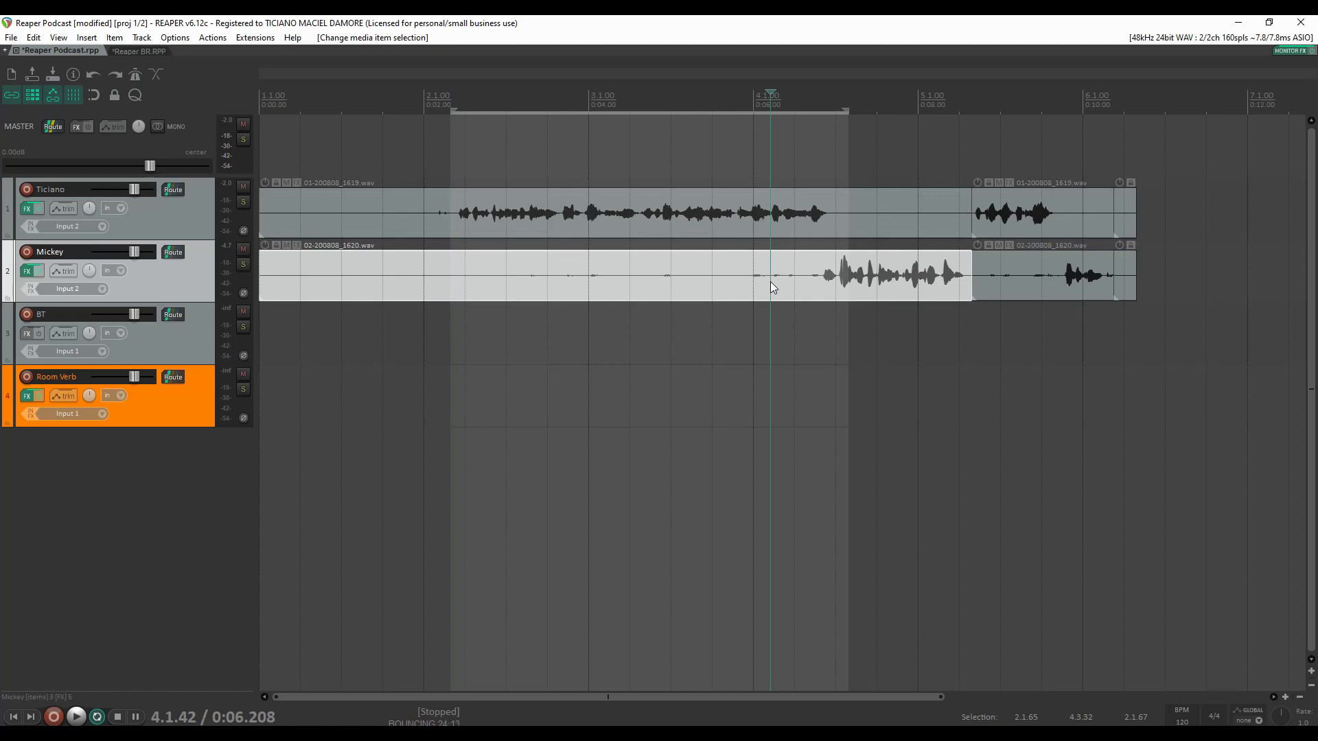
pyautogui.press('Escape')
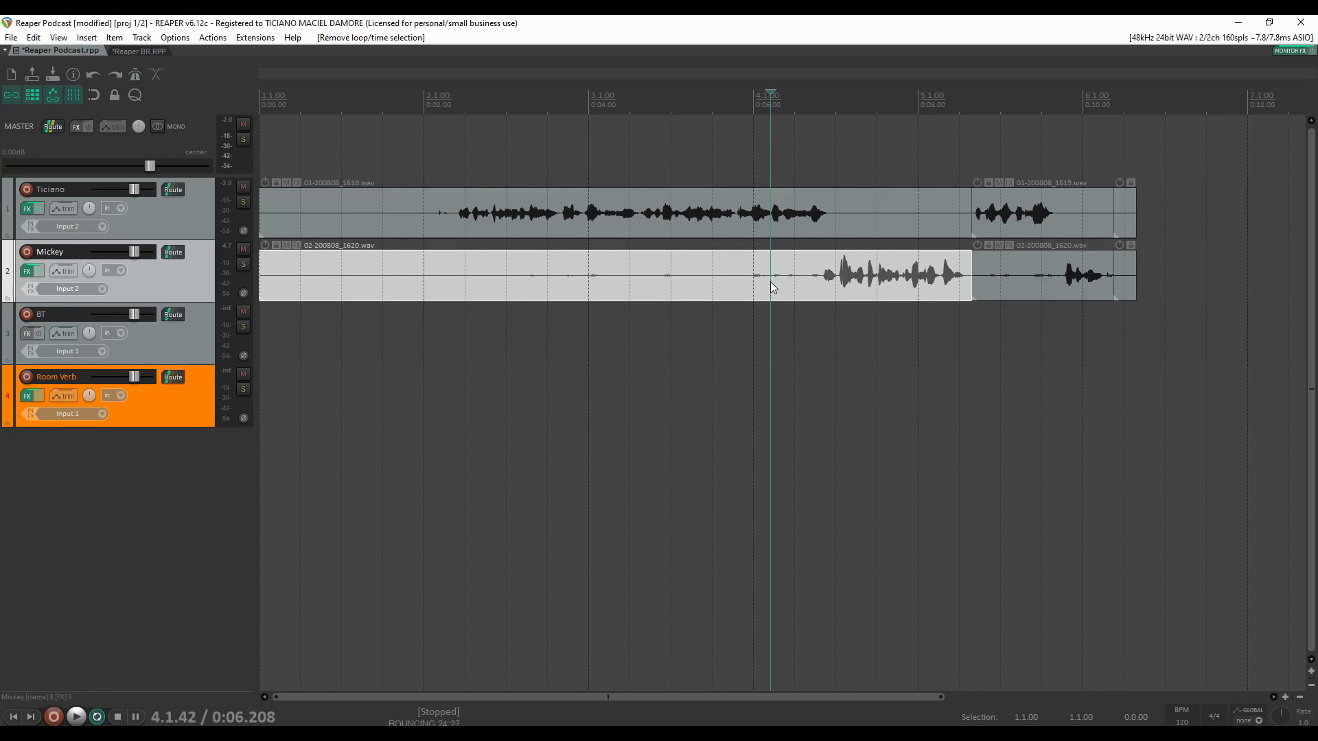
# Play both voices from just before track 1's first speech through track 2's reply to compare their levels.
pyautogui.click(526, 203)
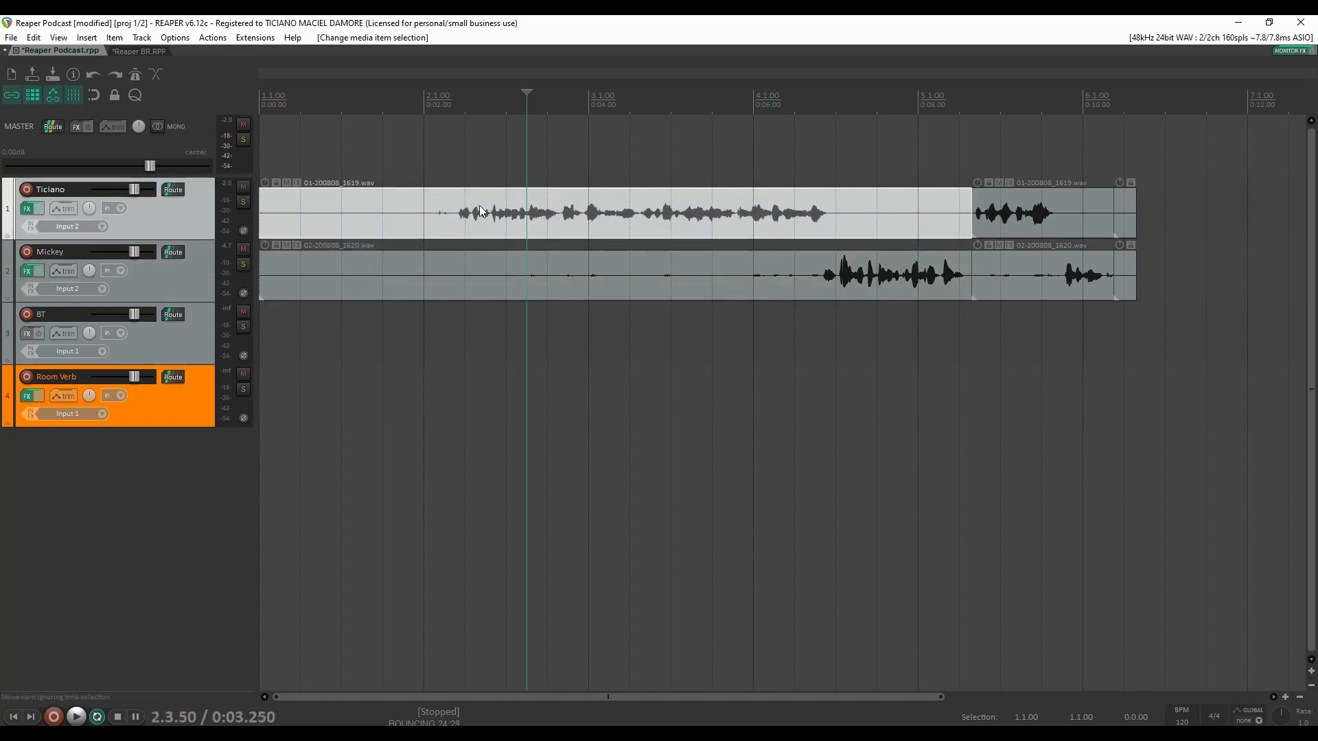
pyautogui.click(453, 206)
pyautogui.press('space')
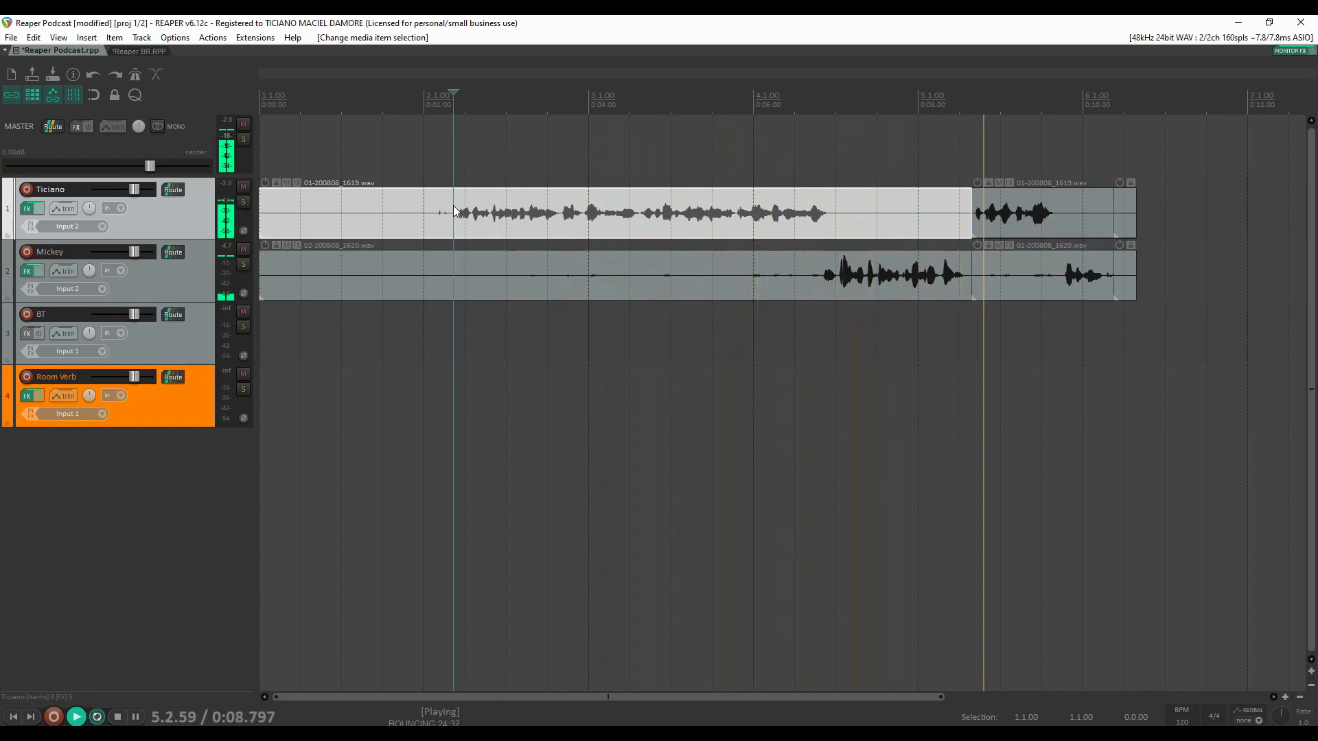
pyautogui.press('space')
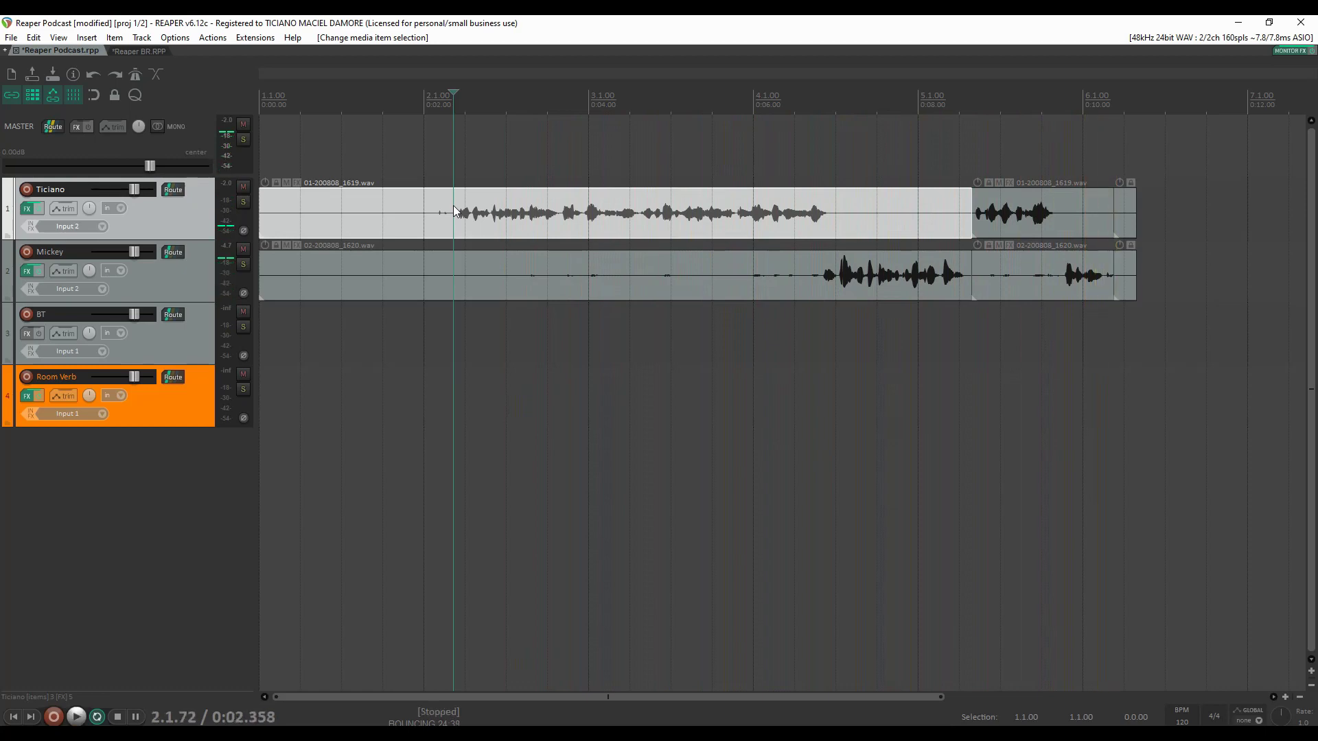
# Make a time selection from 3.3.72 to 6.1.75 over both voices and play it with the mixer open.
pyautogui.hotkey('ctrl', 'p')
pyautogui.hotkey('ctrl', 'm')
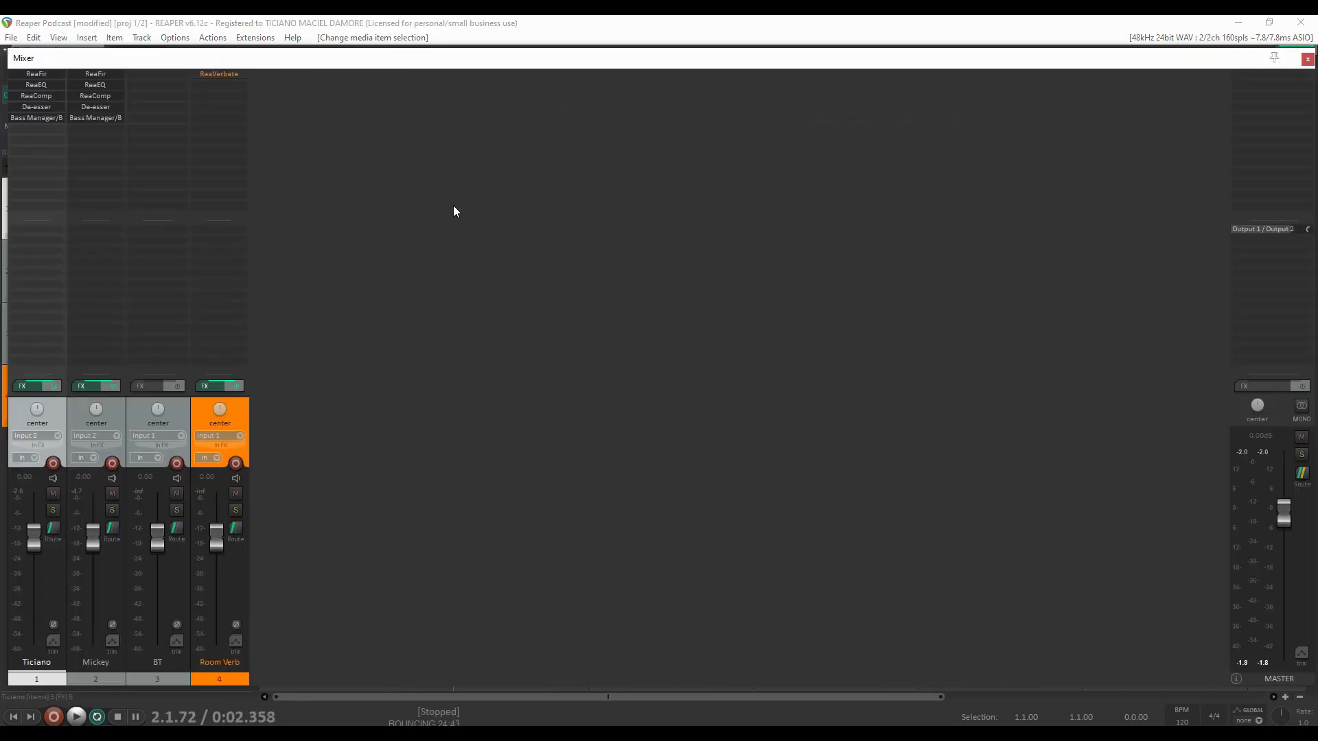
pyautogui.hotkey('ctrl', 'm')
pyautogui.press('alt')
pyautogui.moveTo(700, 108); pyautogui.dragTo(1113, 102)
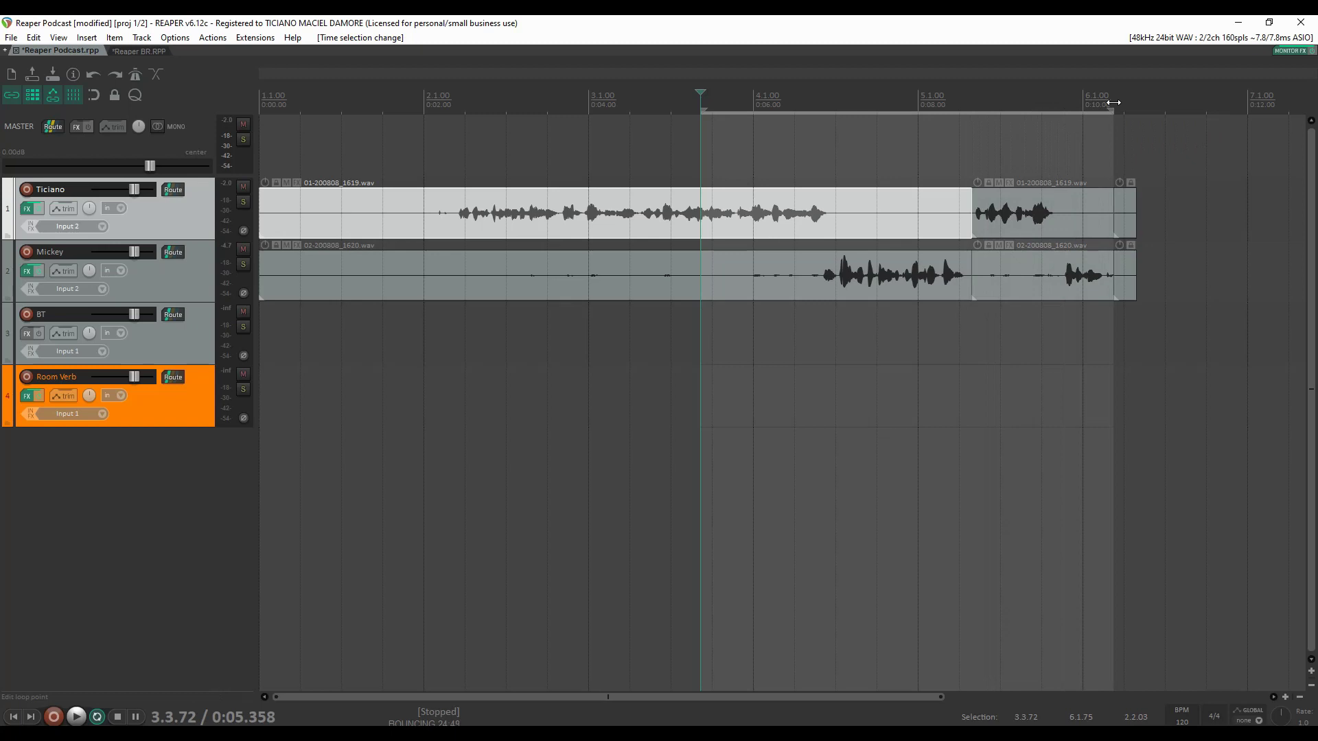
pyautogui.hotkey('ctrl', 'm')
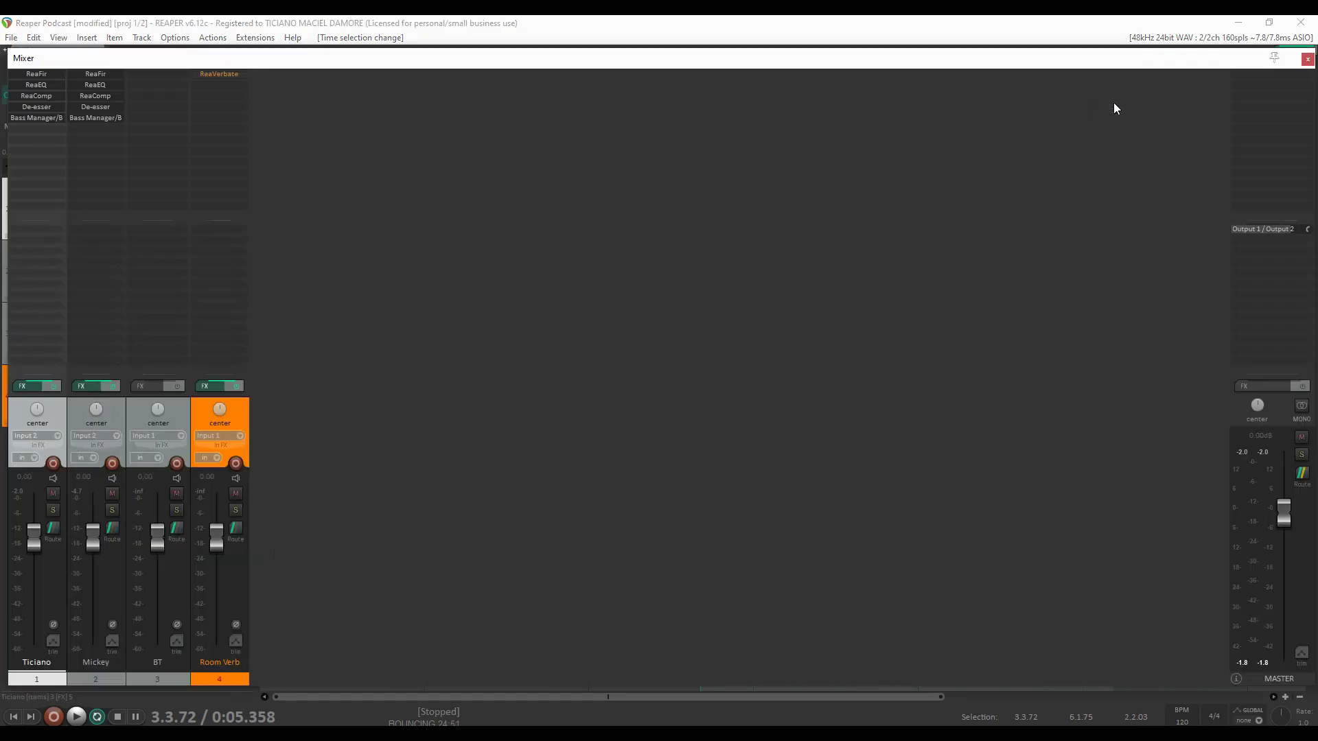
pyautogui.press('space')
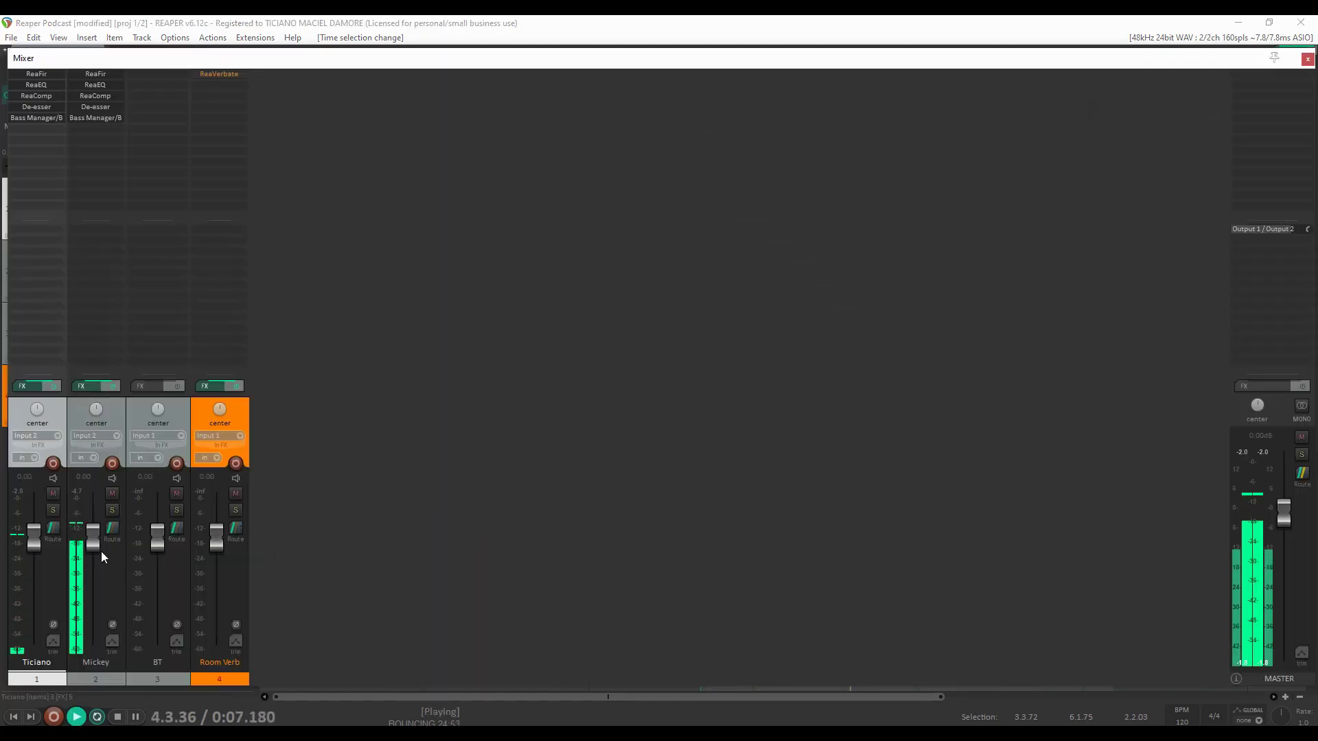
# Lower track 2's volume to -1.46 dB during playback, then close the mixer and remove the time selection.
pyautogui.moveTo(95, 541); pyautogui.dragTo(92, 548)
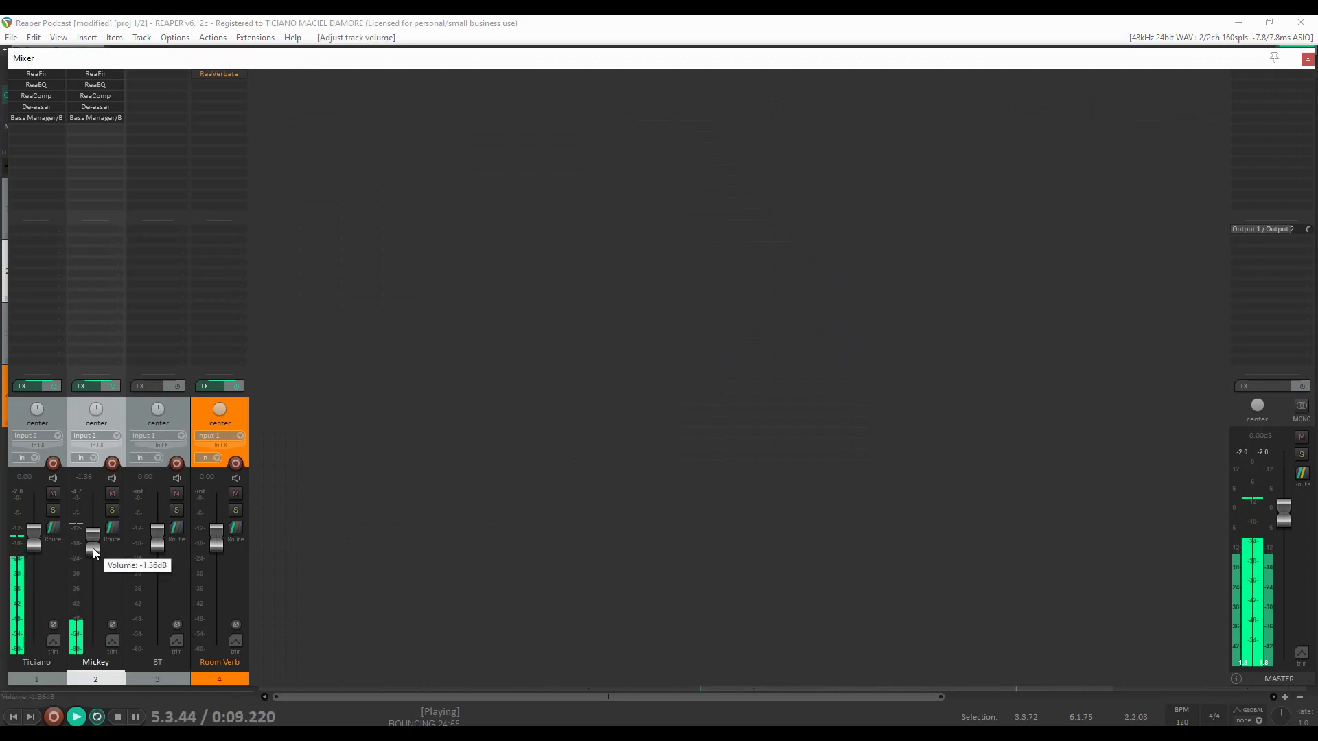
pyautogui.moveTo(93, 542); pyautogui.dragTo(93, 533)
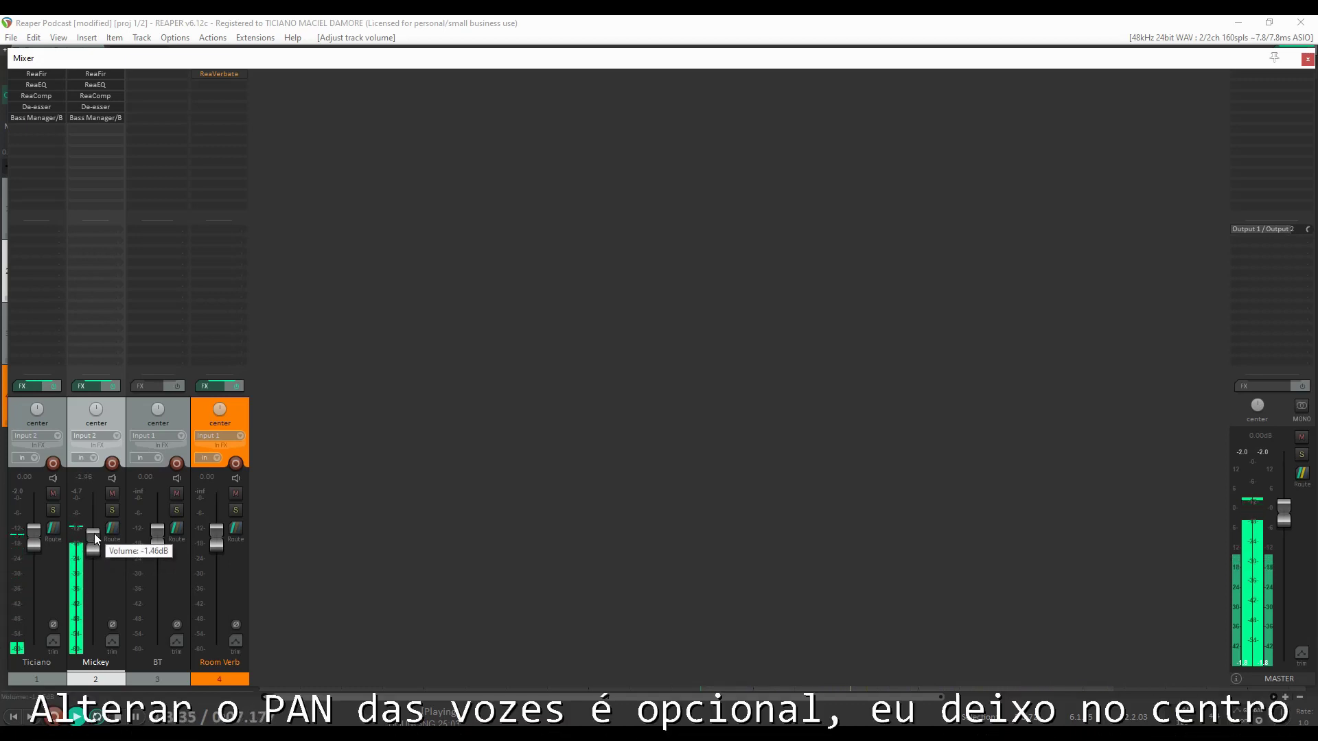
pyautogui.press('space')
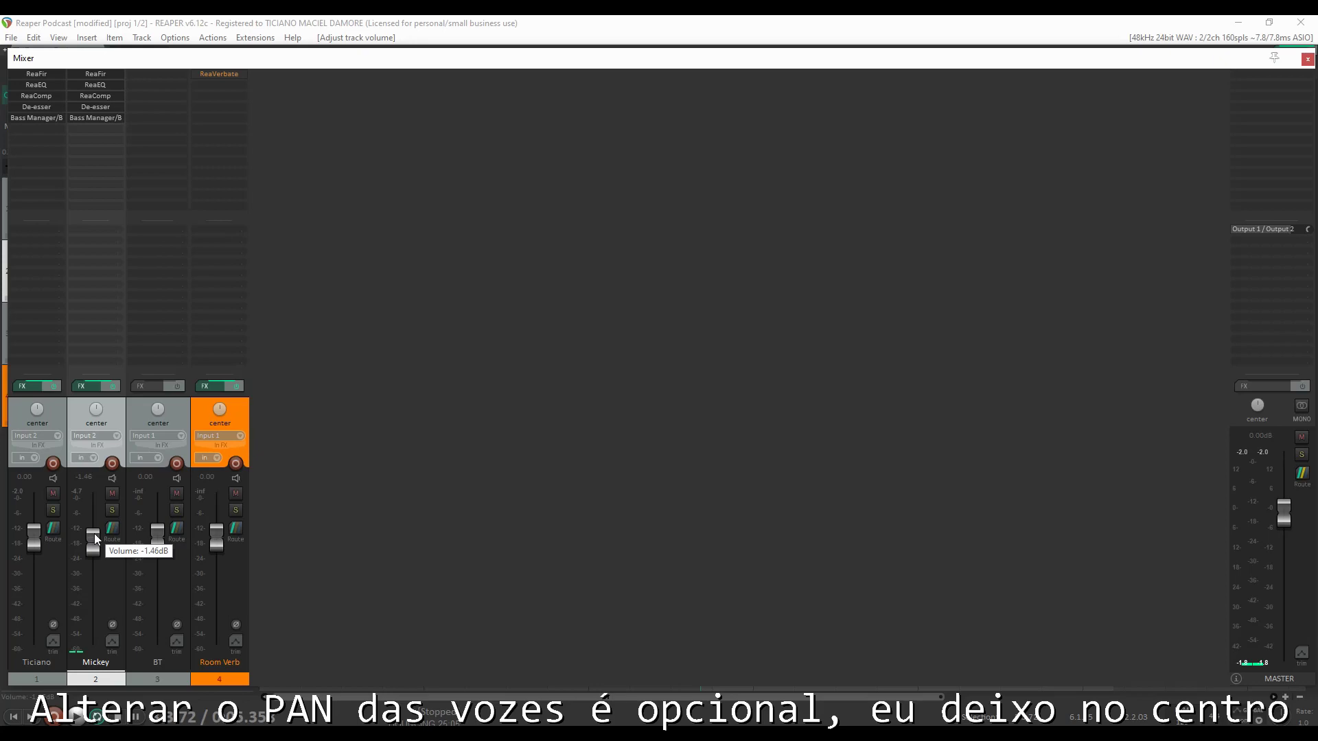
pyautogui.hotkey('ctrl', 'm')
pyautogui.press('Escape')
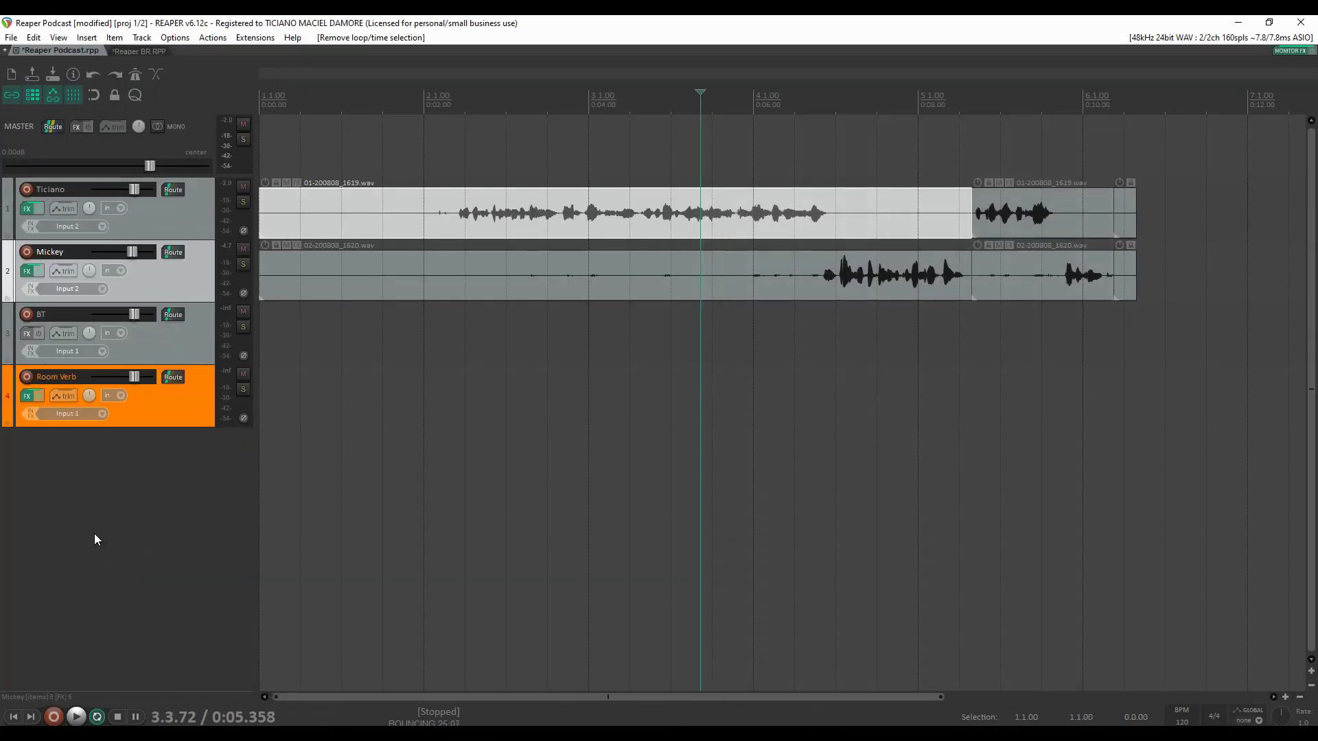
# Deselect all audio items, select the BT track and disable ripple editing.
pyautogui.scroll(-2, 898, 280)
pyautogui.click(899, 280)
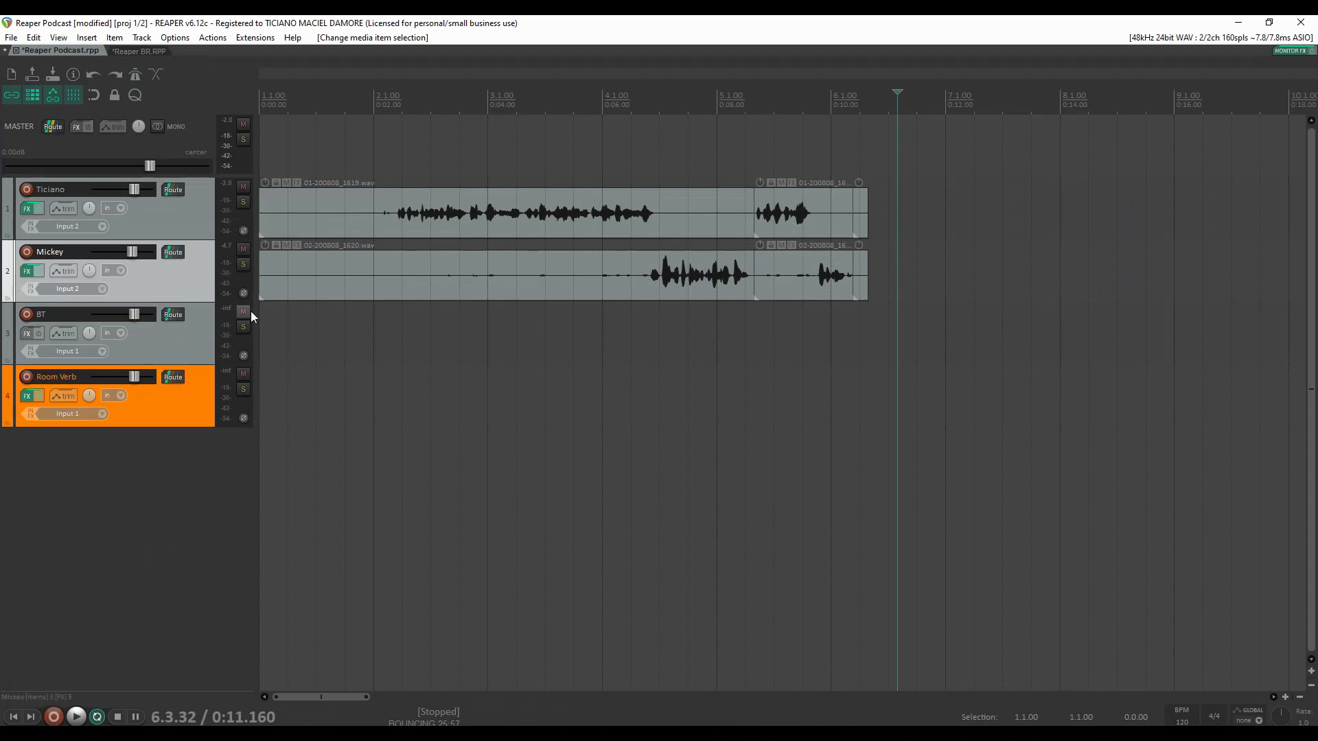
pyautogui.click(189, 336)
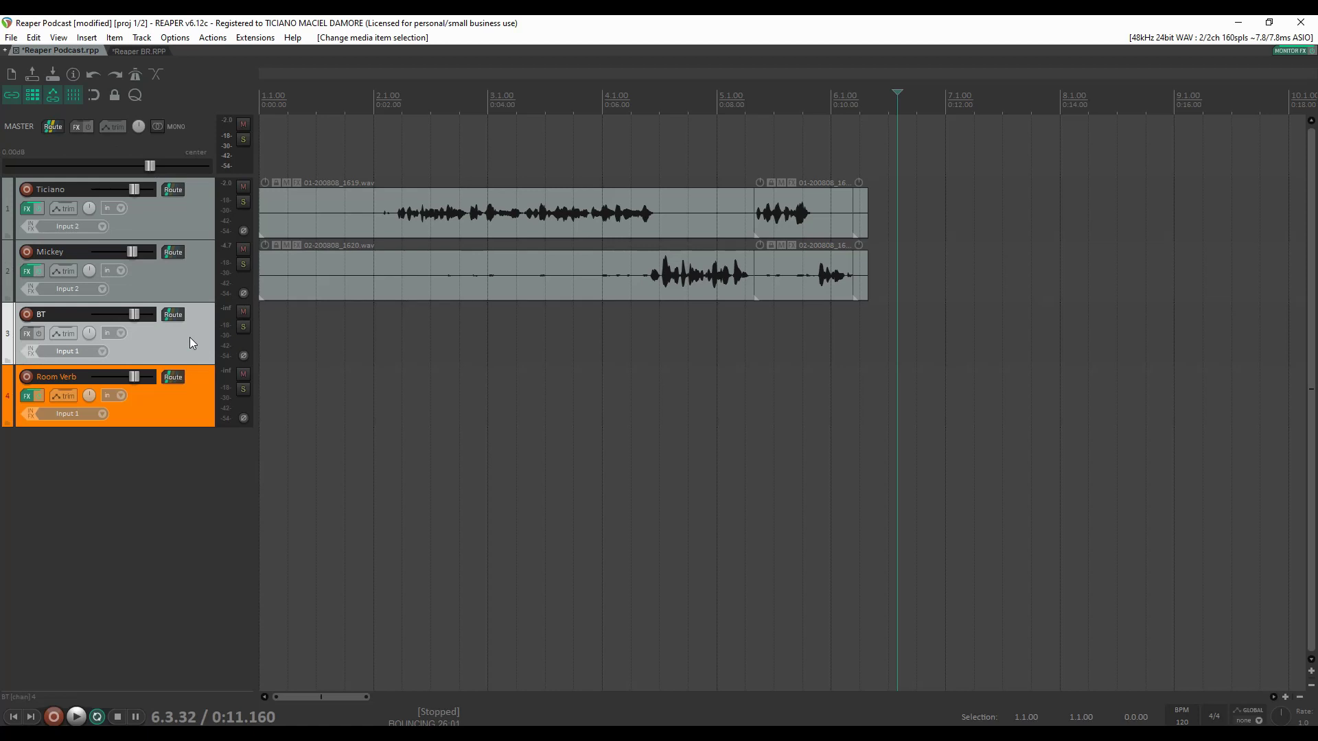
pyautogui.click(32, 95)
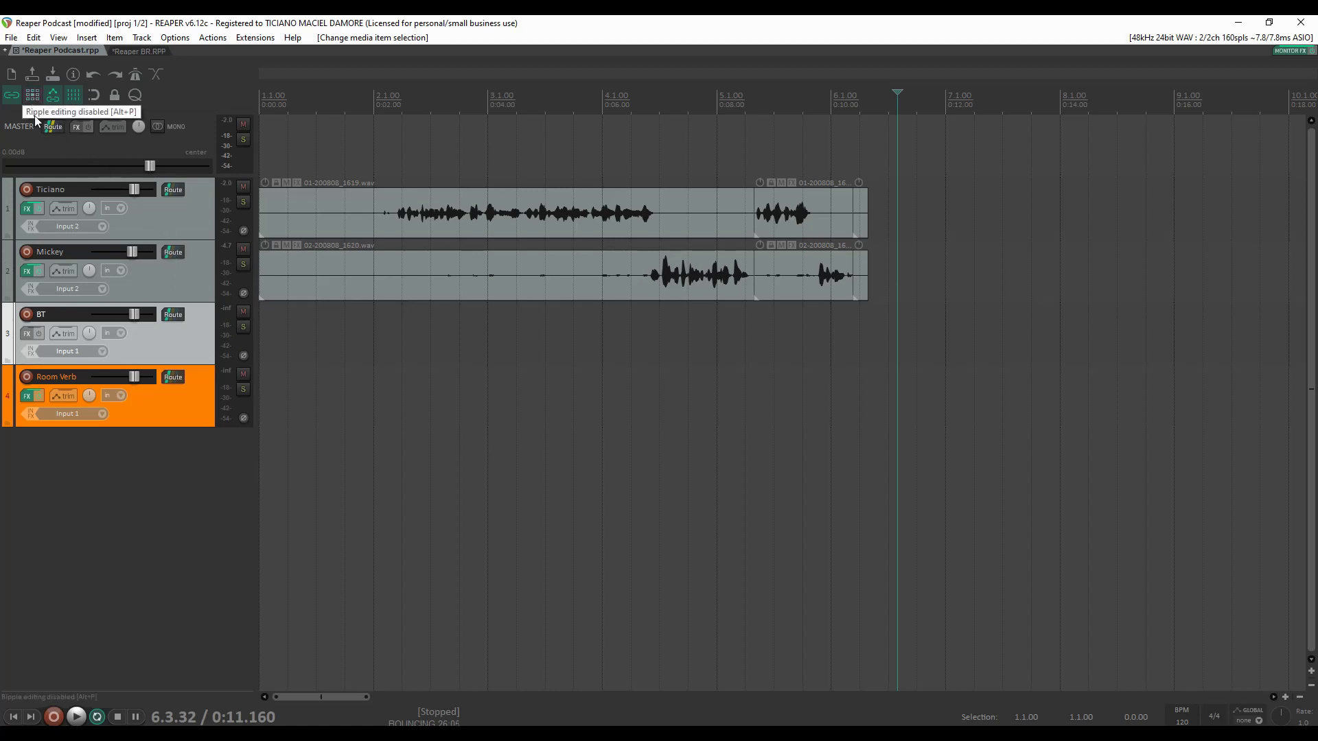
# Import Crimson_Fly onto the BT track at the start of the project and return the cursor there.
pyautogui.click(293, 329)
pyautogui.press('Home')
pyautogui.press('Insert')
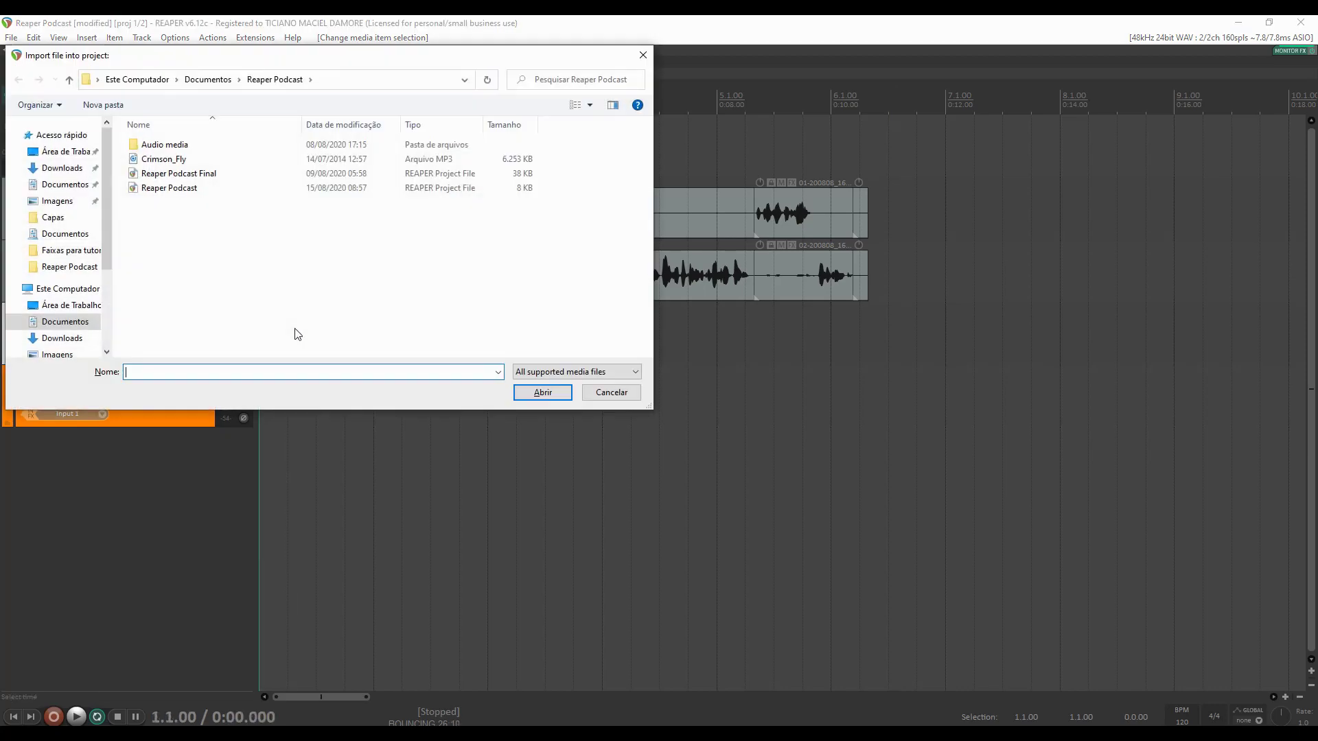
pyautogui.doubleClick(175, 166)
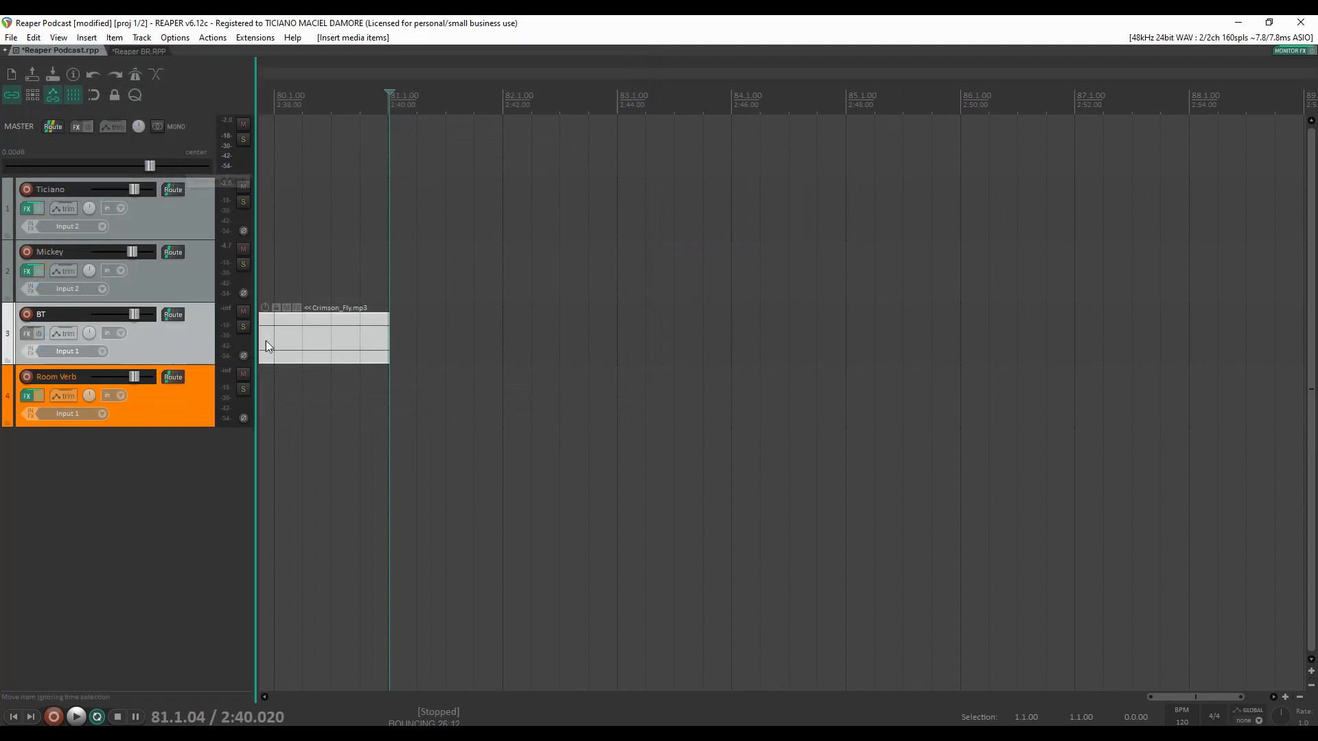
pyautogui.click(429, 348)
pyautogui.press('Home')
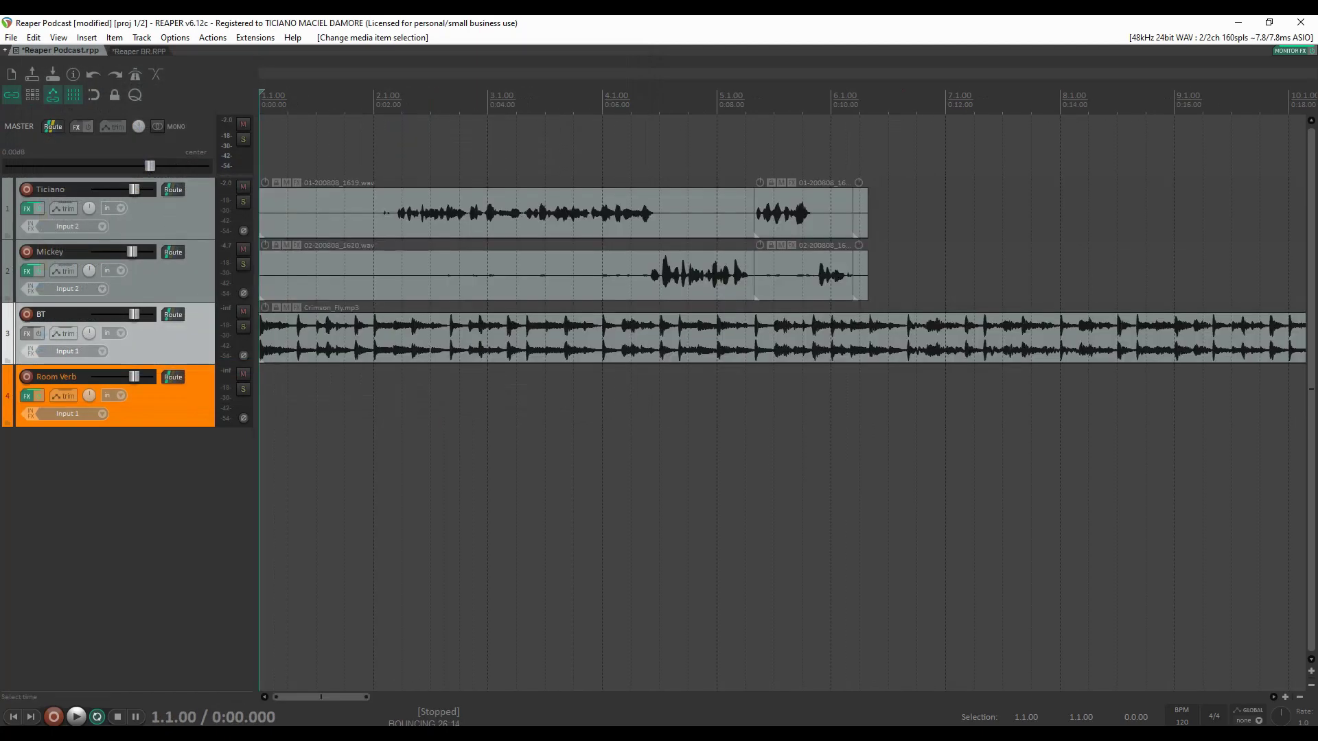
# Split the Crimson_Fly music at 6.3.66, just past the end of the voices, and delete the remainder.
pyautogui.scroll(-5, 429, 350)
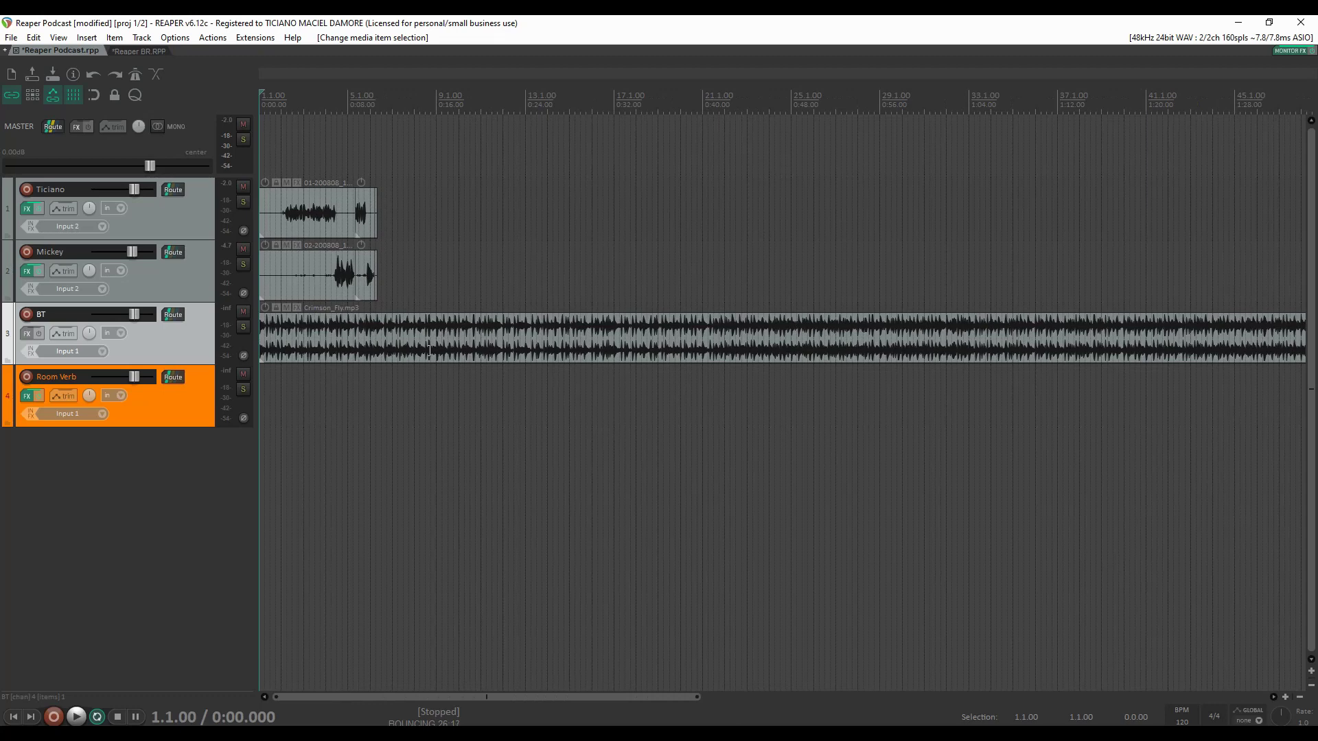
pyautogui.click(377, 330)
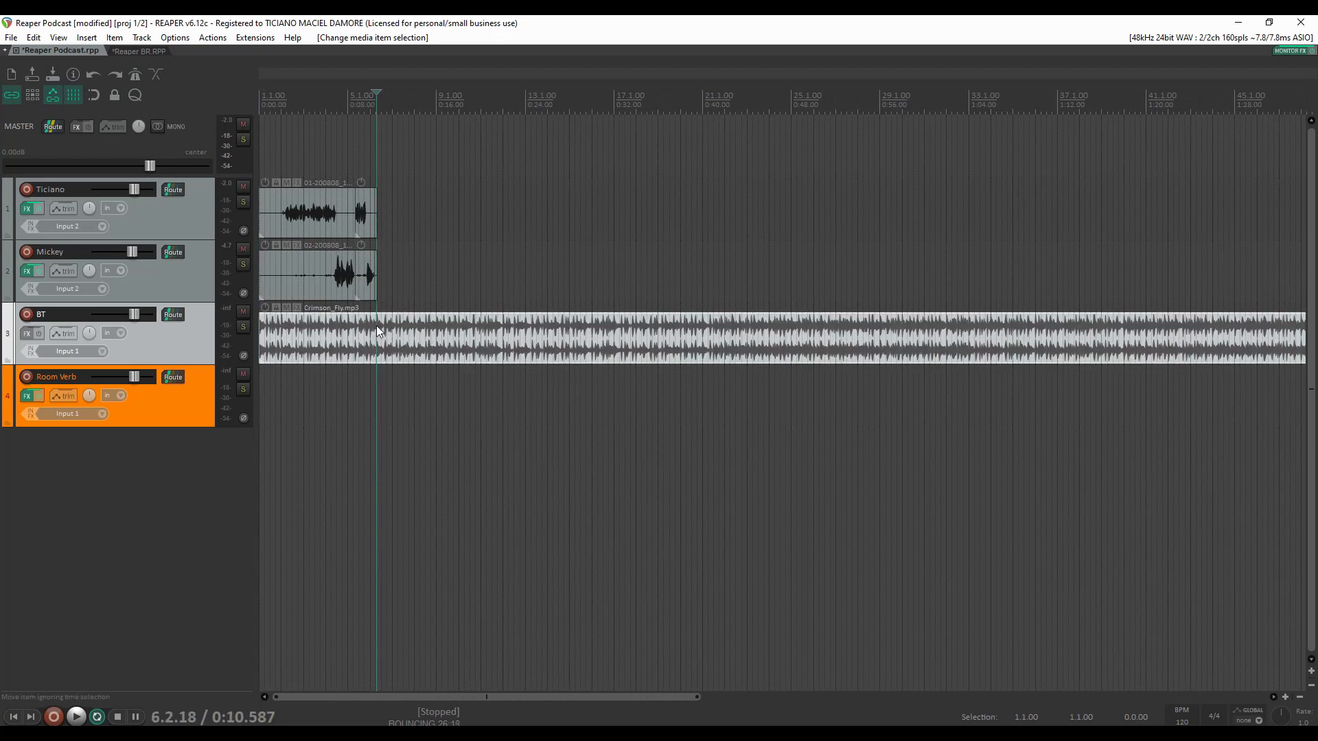
pyautogui.click(385, 327)
pyautogui.press('s')
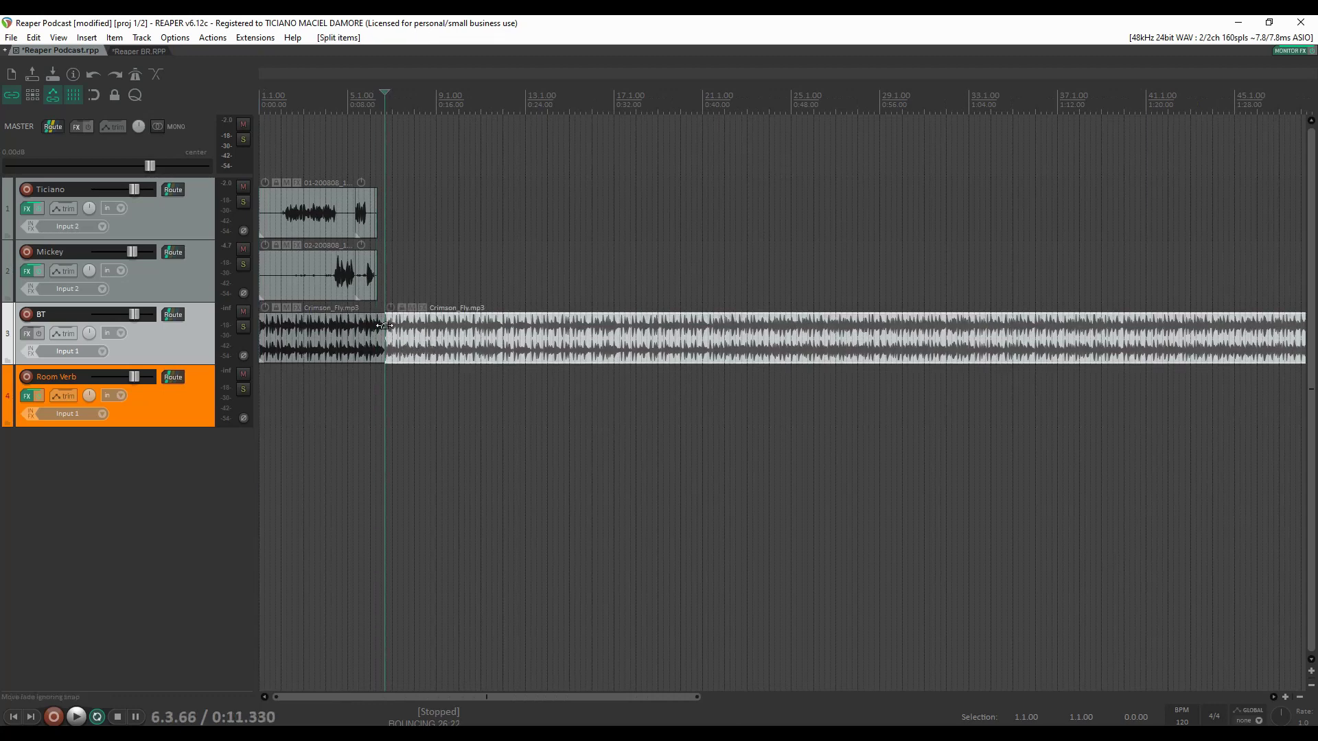
pyautogui.click(447, 344)
pyautogui.press('Delete')
pyautogui.press('Home')
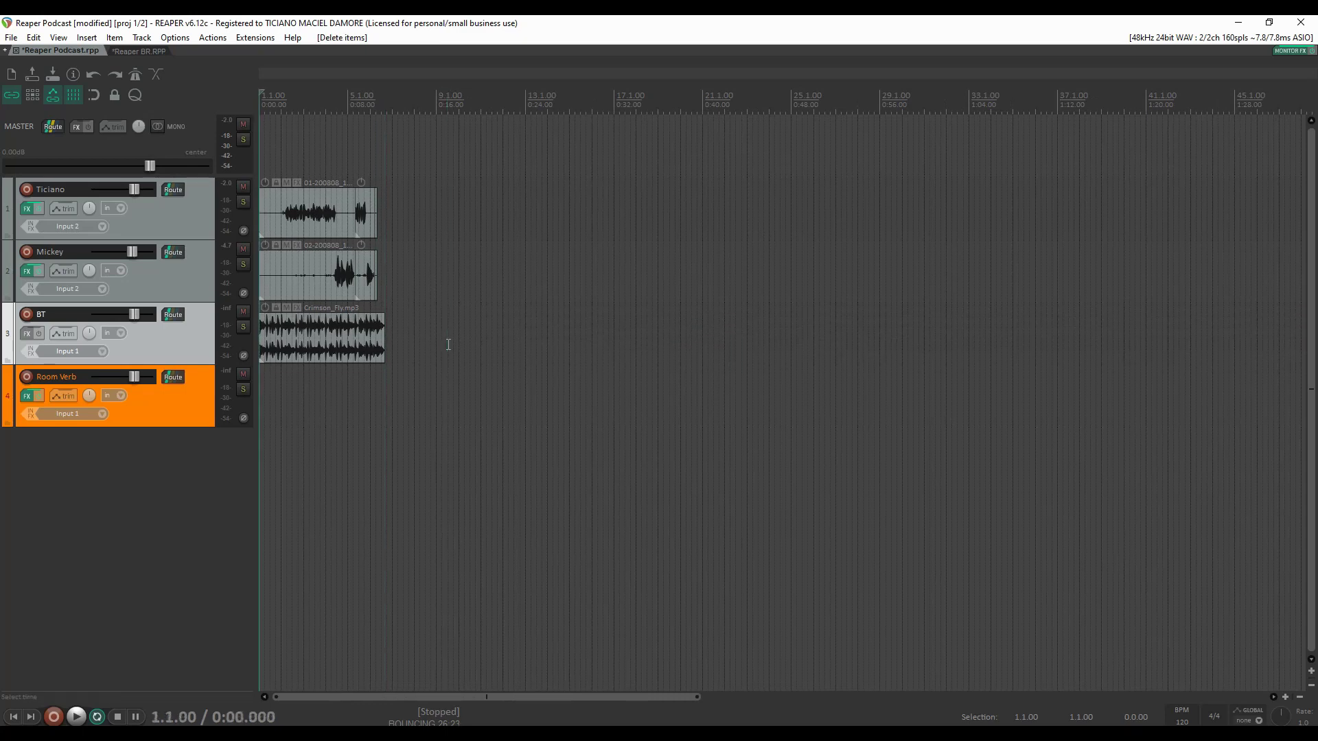
pyautogui.scroll(5, 448, 346)
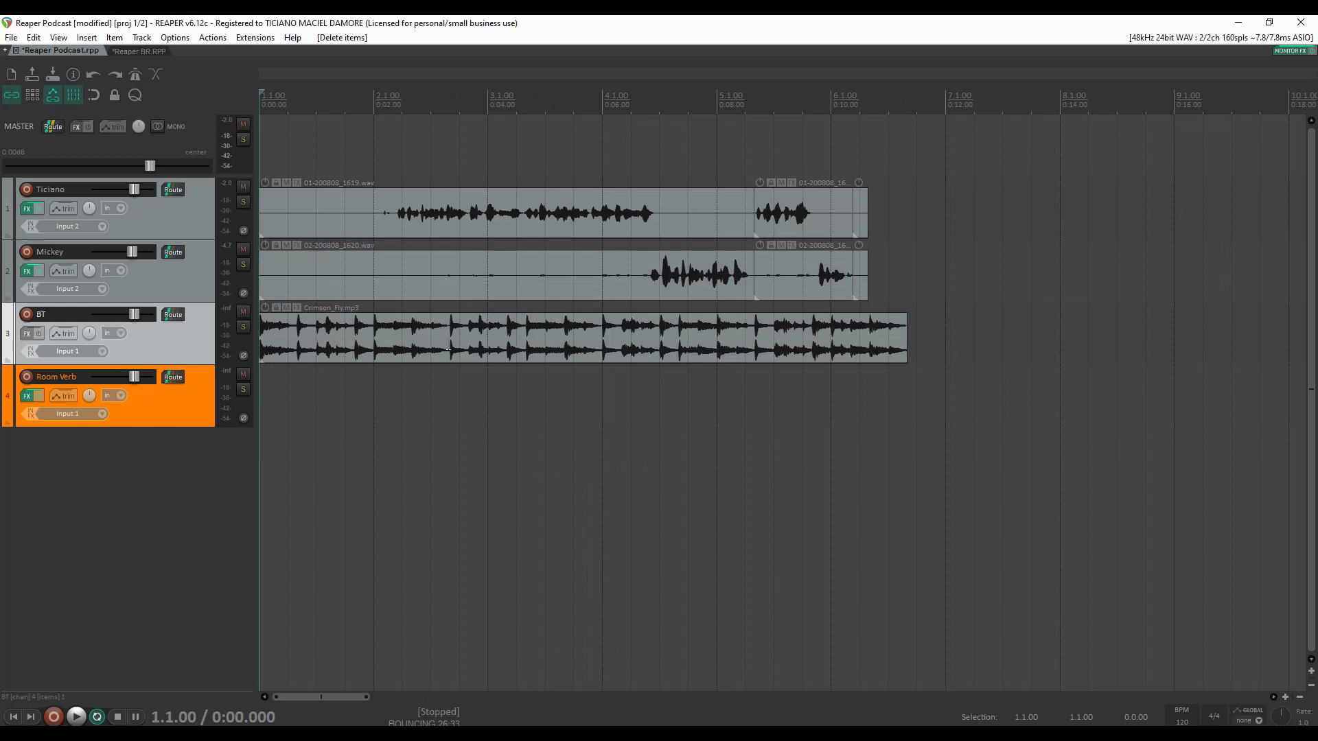
# Play the project with the mixer open and lower the BT track's volume to -20.8 dB.
pyautogui.hotkey('ctrl', 'm')
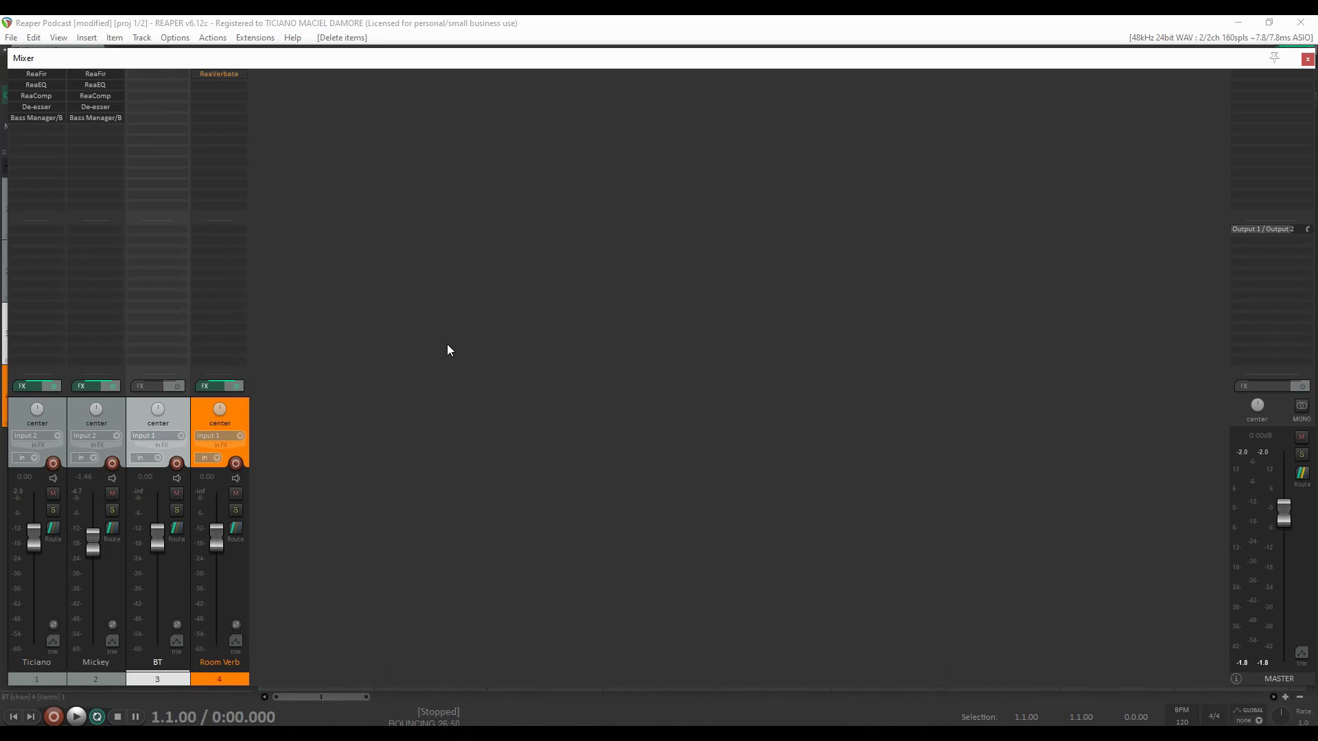
pyautogui.press('space')
pyautogui.moveTo(158, 543); pyautogui.dragTo(152, 593)
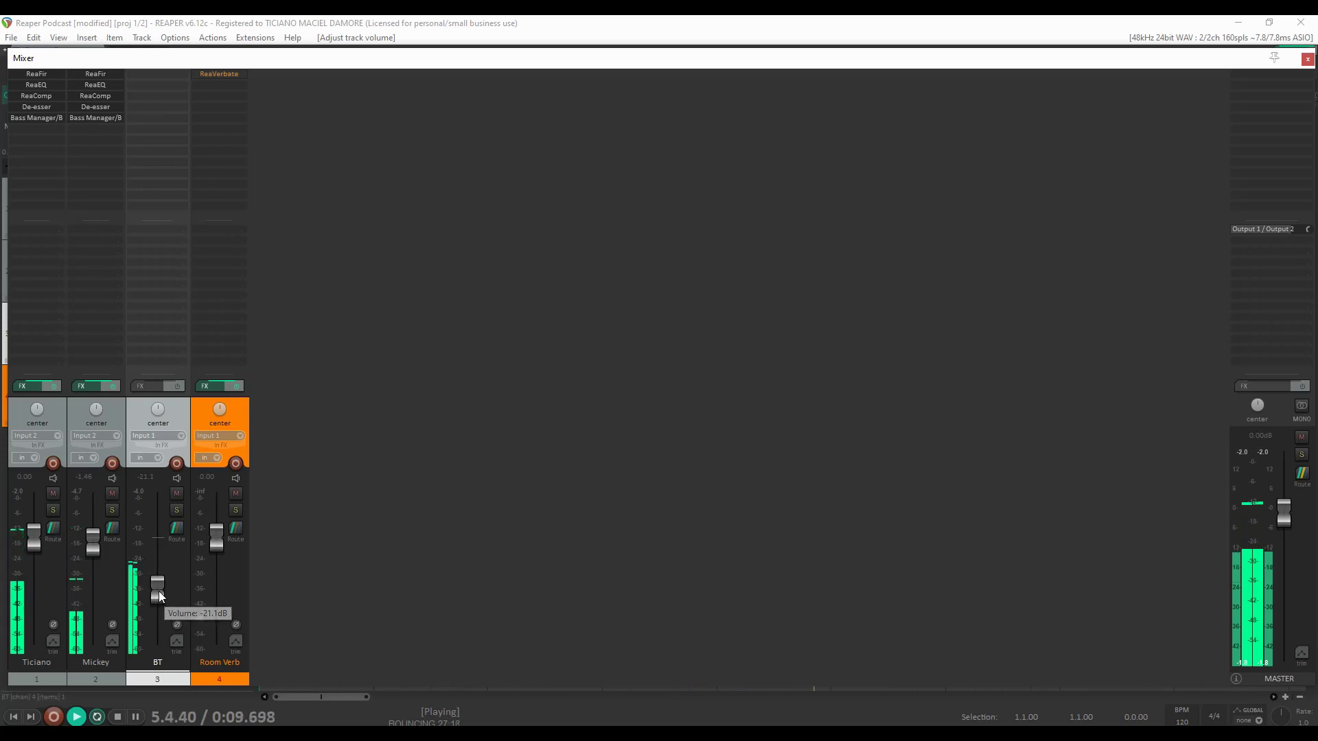
pyautogui.press('space')
pyautogui.moveTo(160, 597); pyautogui.dragTo(157, 595)
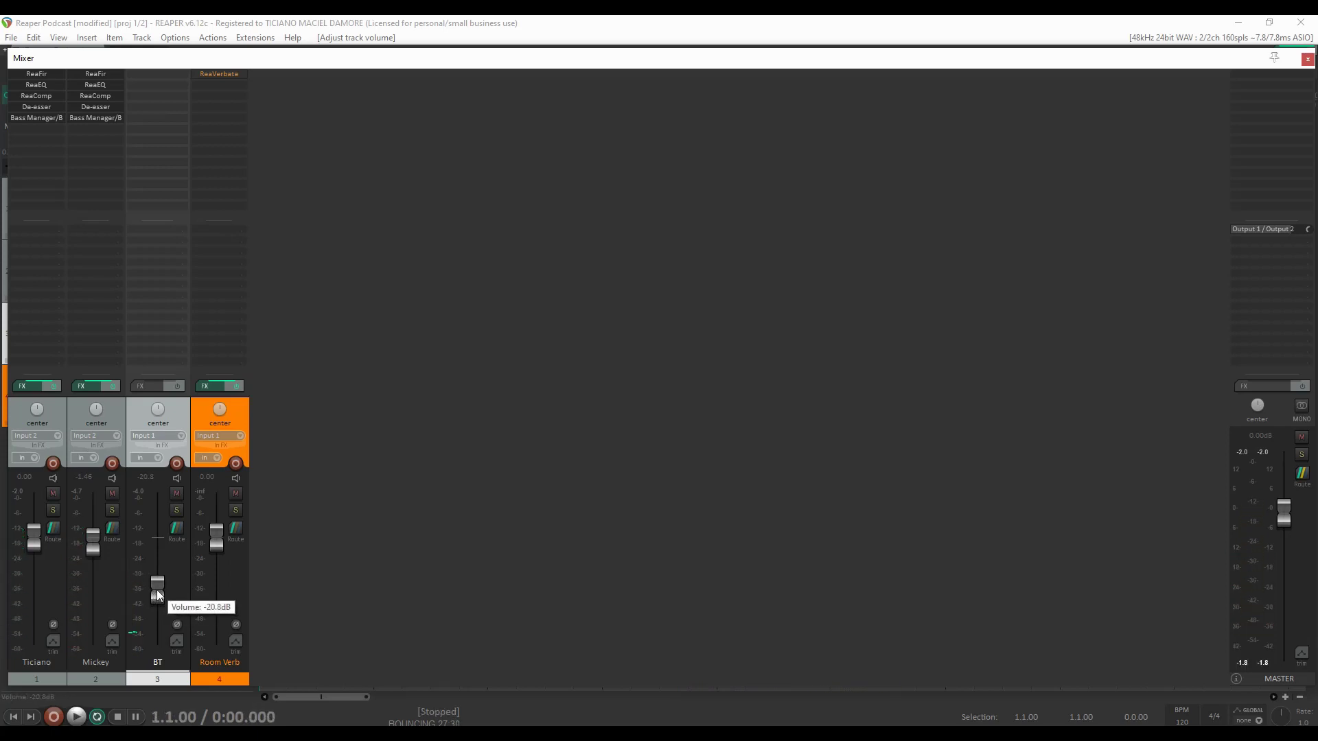
pyautogui.hotkey('ctrl', 'm')
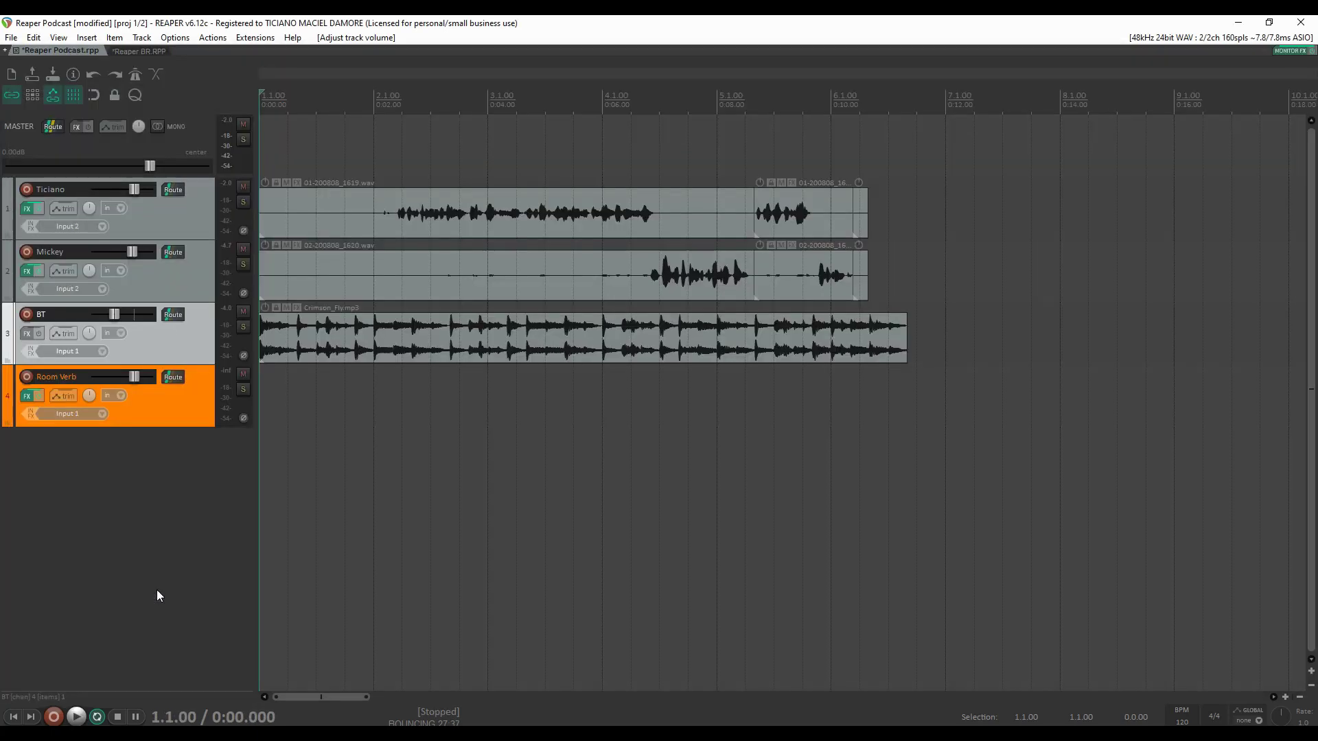
# Enlarge the timeline view of the opening and show the BT track's volume envelope.
pyautogui.press('+')
pyautogui.press('+')
pyautogui.press('+')
pyautogui.press('+')
pyautogui.press('+')
pyautogui.press('-')
pyautogui.press('-')
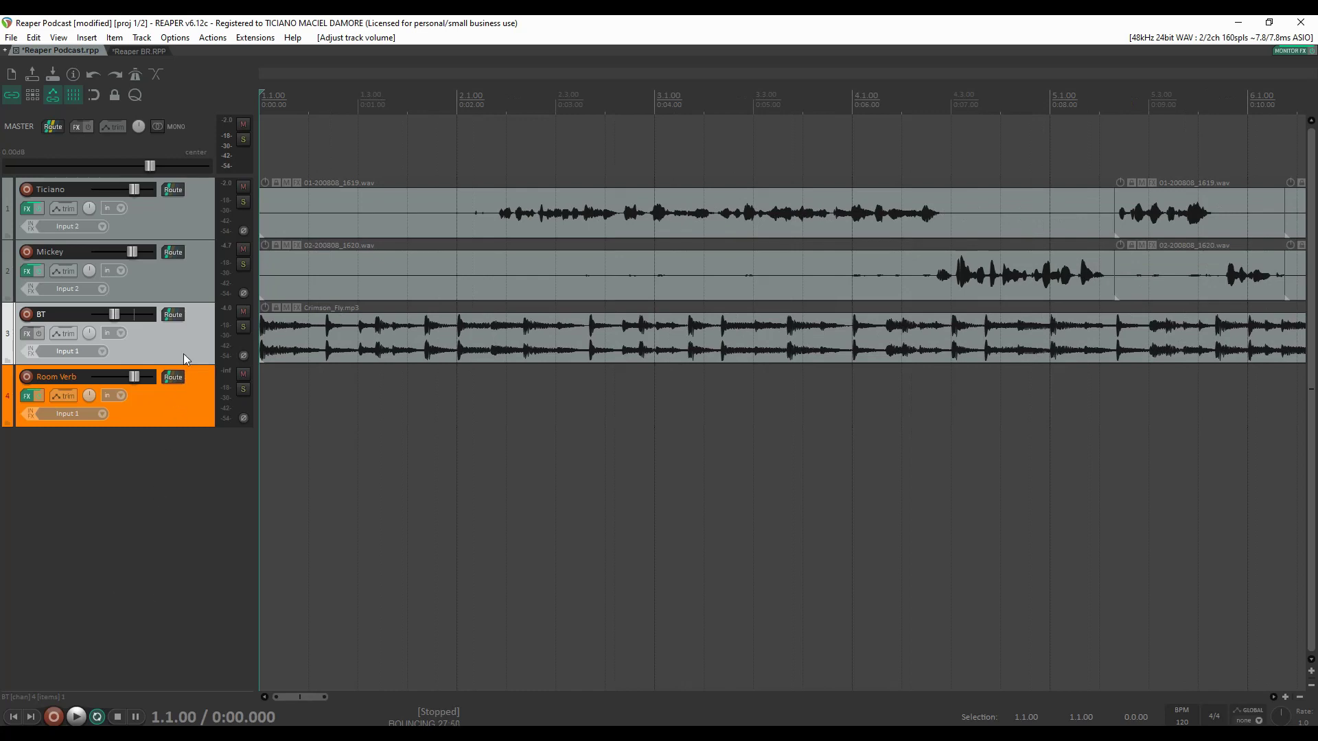
pyautogui.press('v')
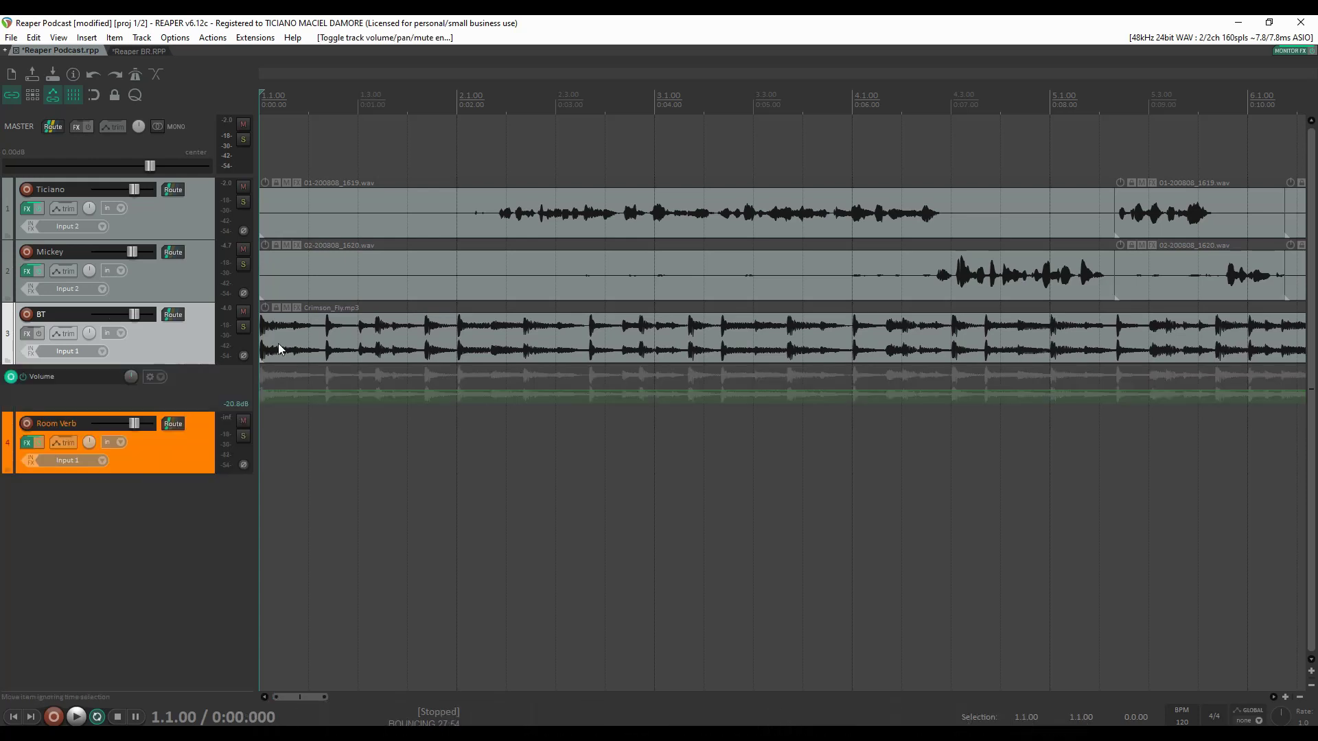
# Raise the BT volume envelope to -15.4 dB from 1.1.00 to 2.1.83, then remove the time selection.
pyautogui.moveTo(498, 109); pyautogui.dragTo(259, 109)
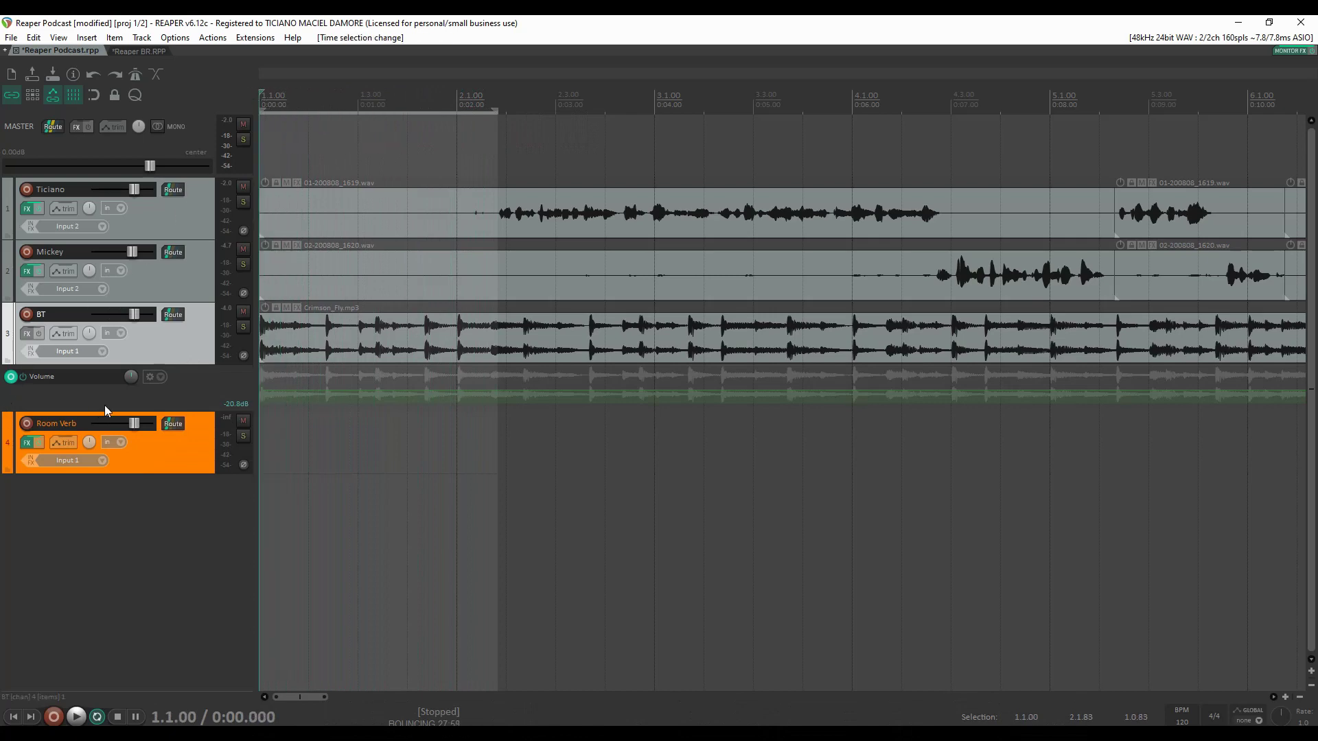
pyautogui.click(132, 381)
pyautogui.moveTo(133, 384); pyautogui.dragTo(132, 378)
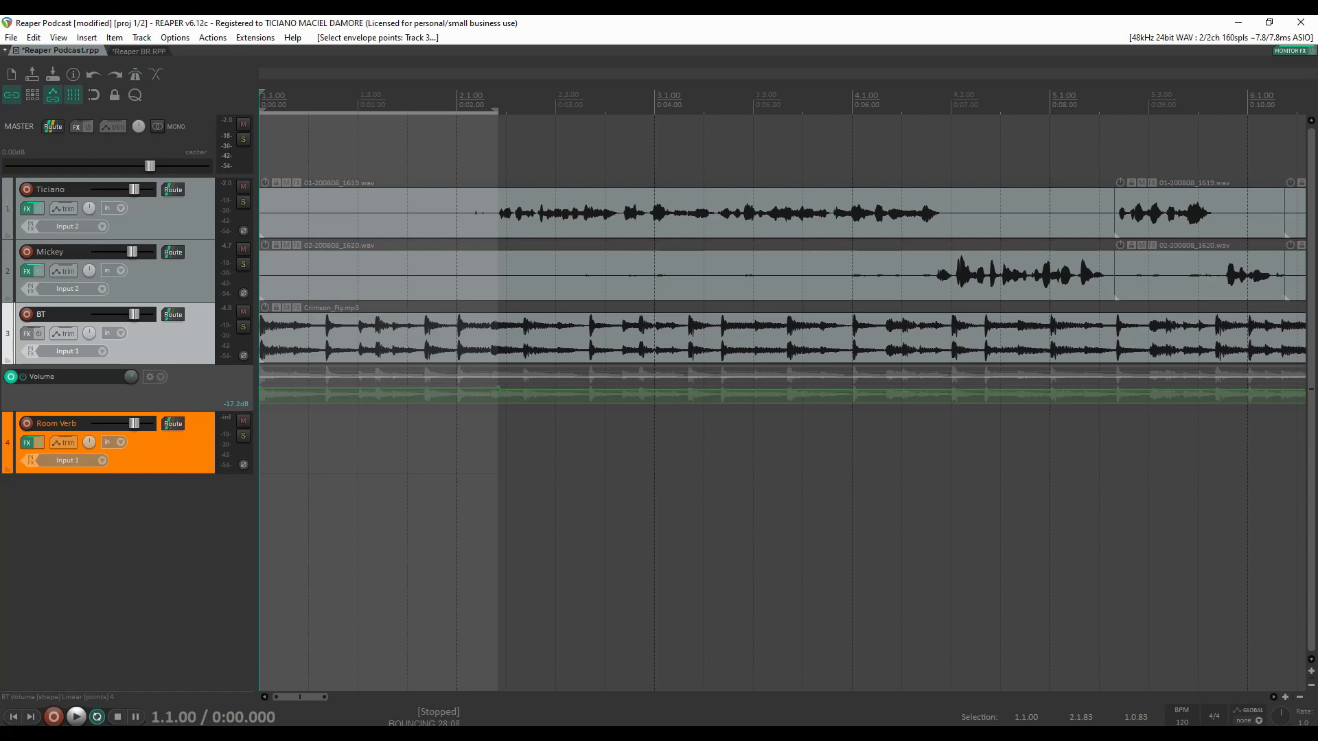
pyautogui.moveTo(130, 383); pyautogui.dragTo(130, 377)
pyautogui.press('Escape')
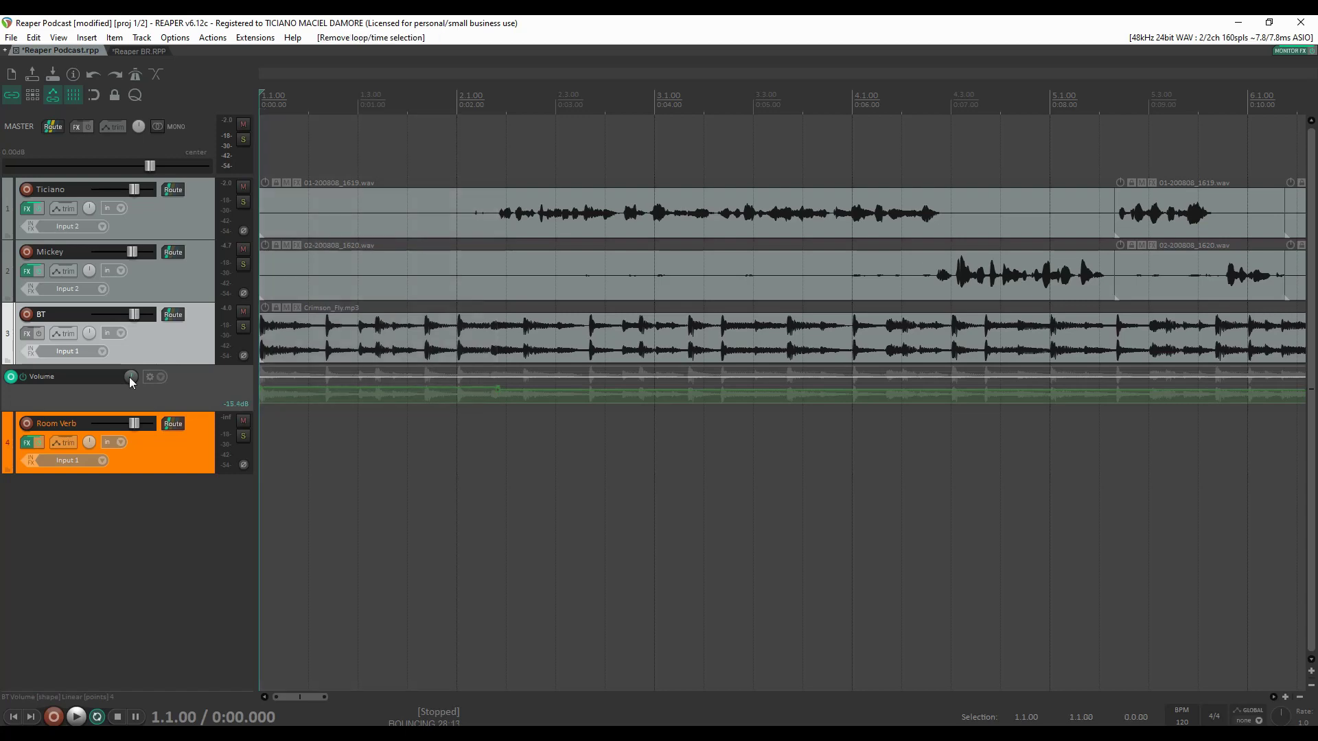
# Play the opening to check the music's volume change as speech begins, and inspect the BT volume envelope.
pyautogui.press('space')
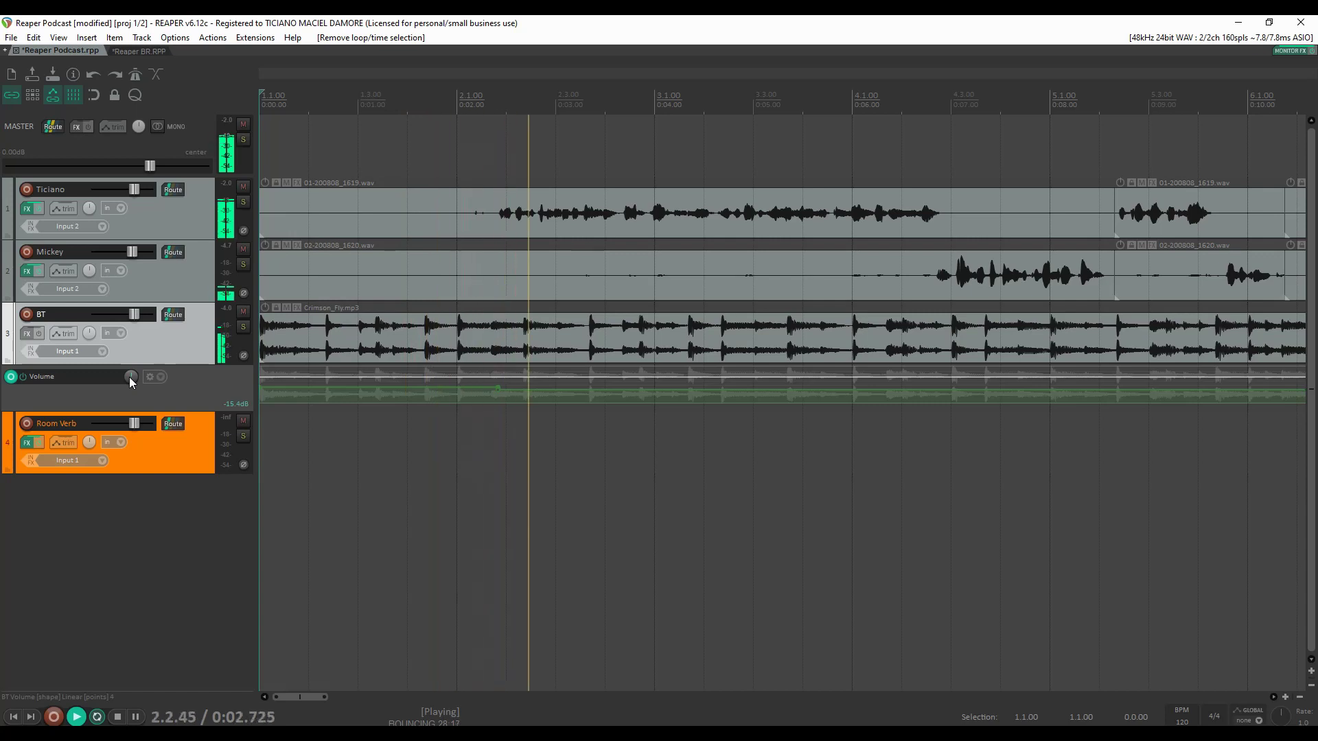
pyautogui.press('space')
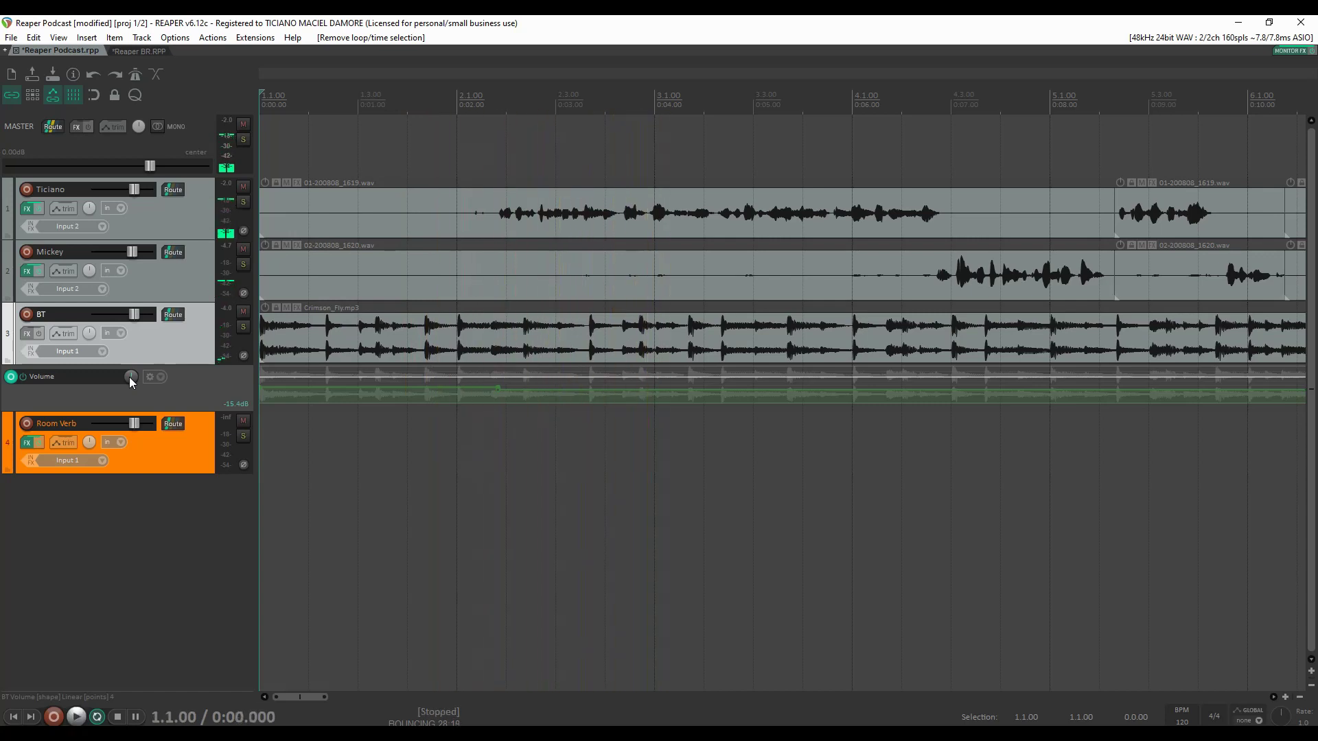
pyautogui.click(497, 389)
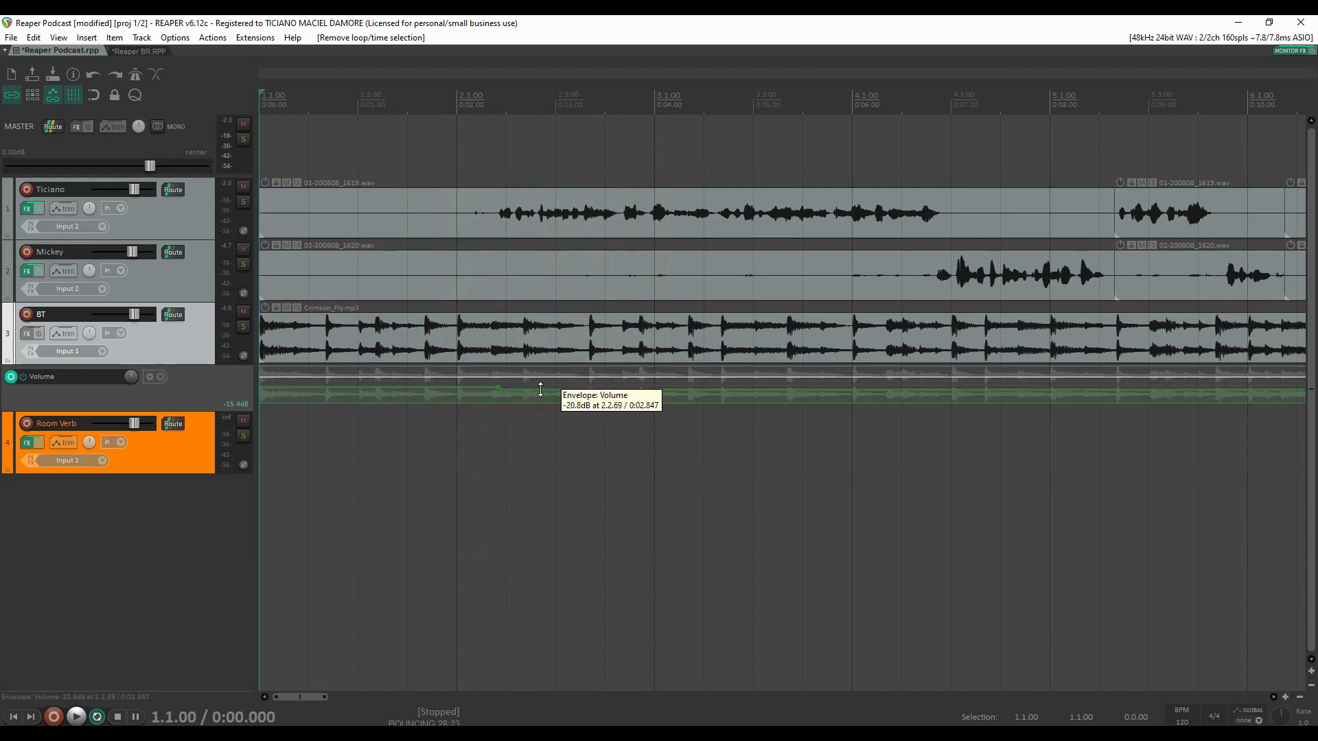
pyautogui.scroll(-3, 540, 389)
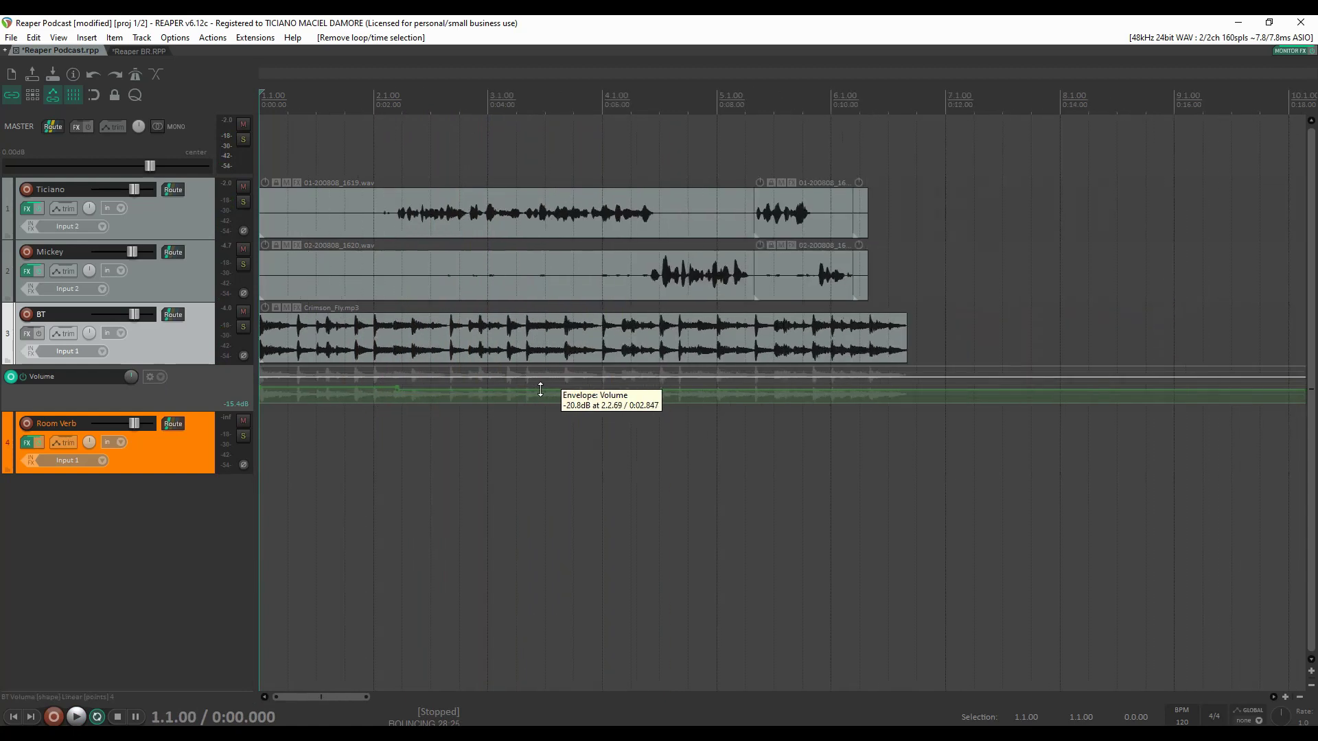
# Raise the BT volume envelope from 6.1.86 to 6.3.97, remove the time selection, and play the ending to check the change.
pyautogui.moveTo(856, 381); pyautogui.dragTo(917, 376)
pyautogui.moveTo(130, 377); pyautogui.dragTo(130, 374)
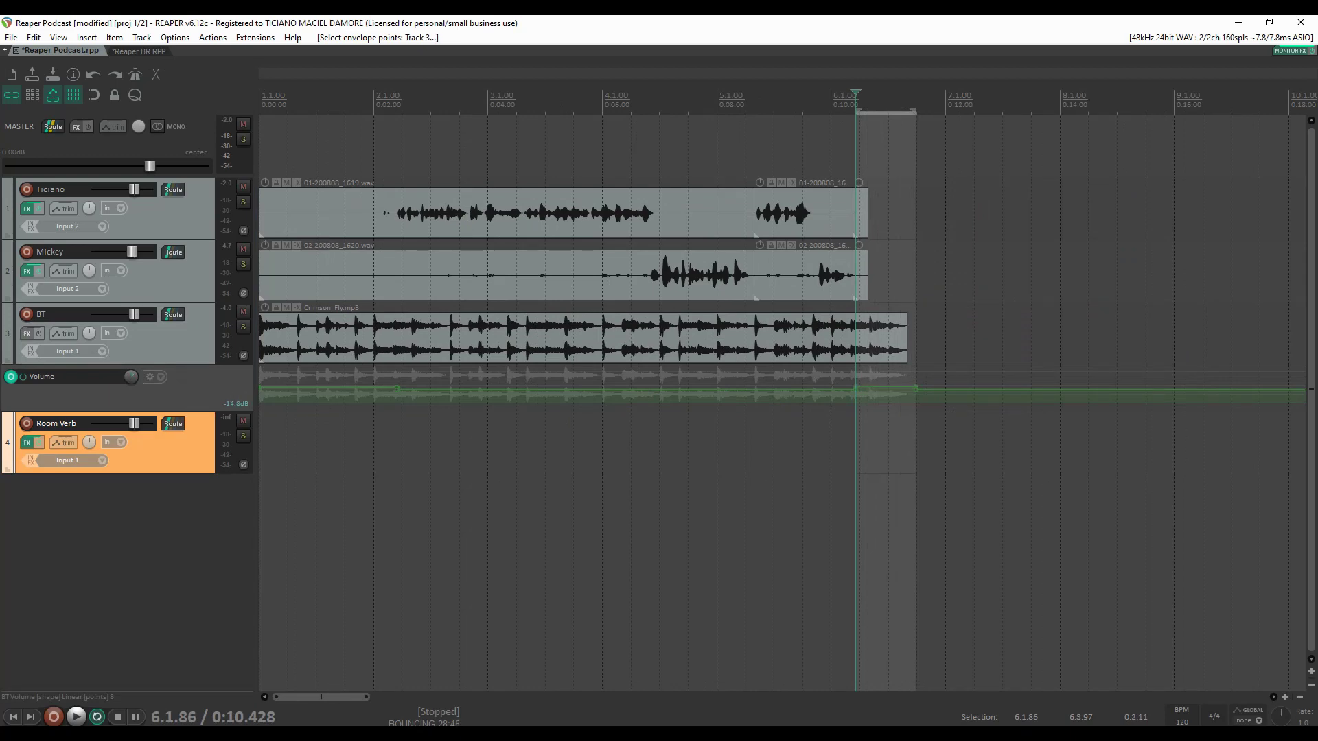
pyautogui.moveTo(130, 375); pyautogui.dragTo(130, 375)
pyautogui.click(765, 103)
pyautogui.press('space')
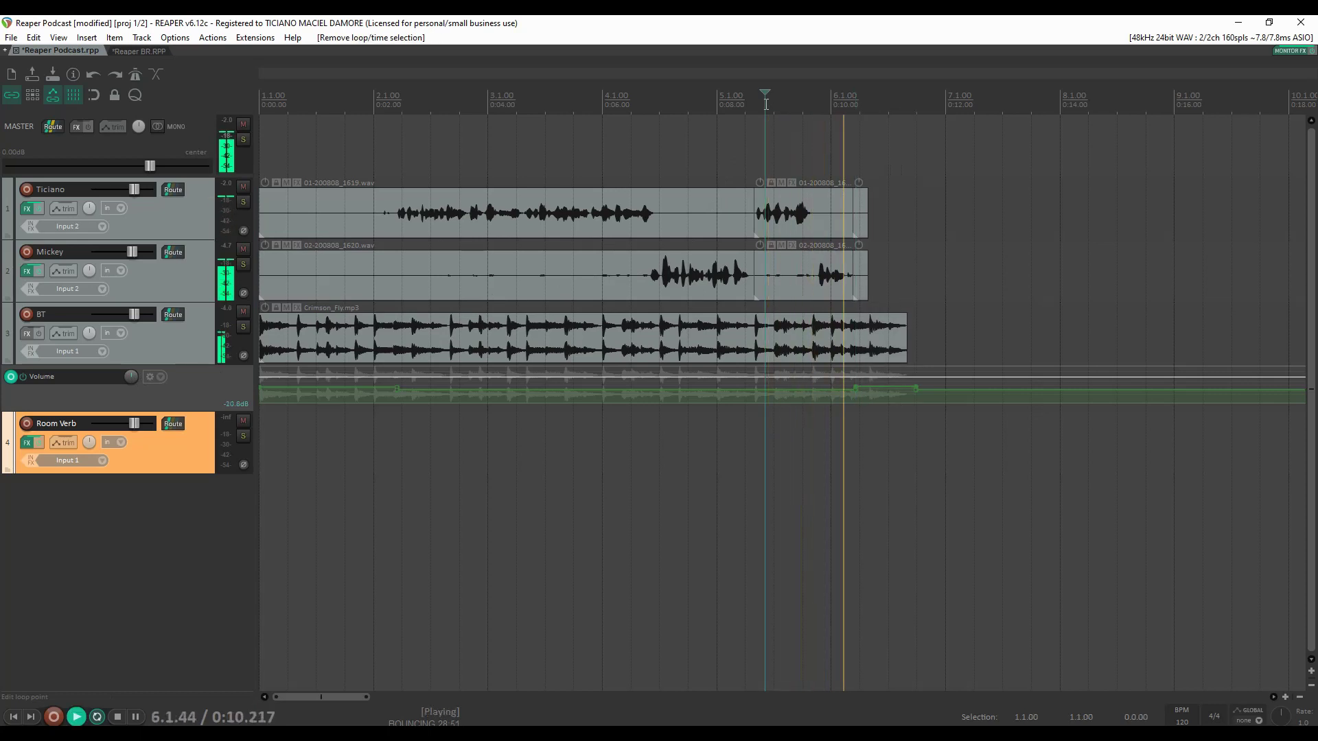
pyautogui.press('space')
# Shift the BT envelope's rise point near 6.1.86 slightly later to make the volume increase gradual, then play the ending.
pyautogui.scroll(1, 766, 104)
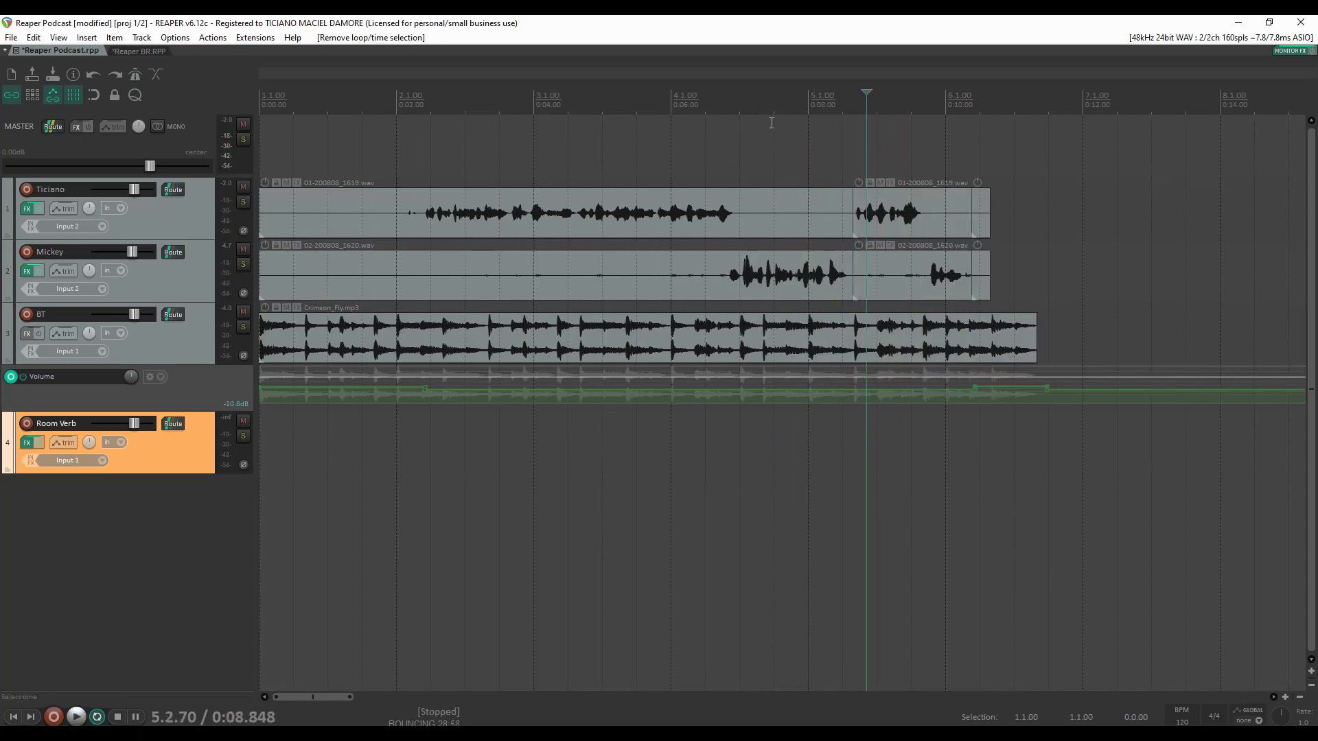
pyautogui.click(972, 410)
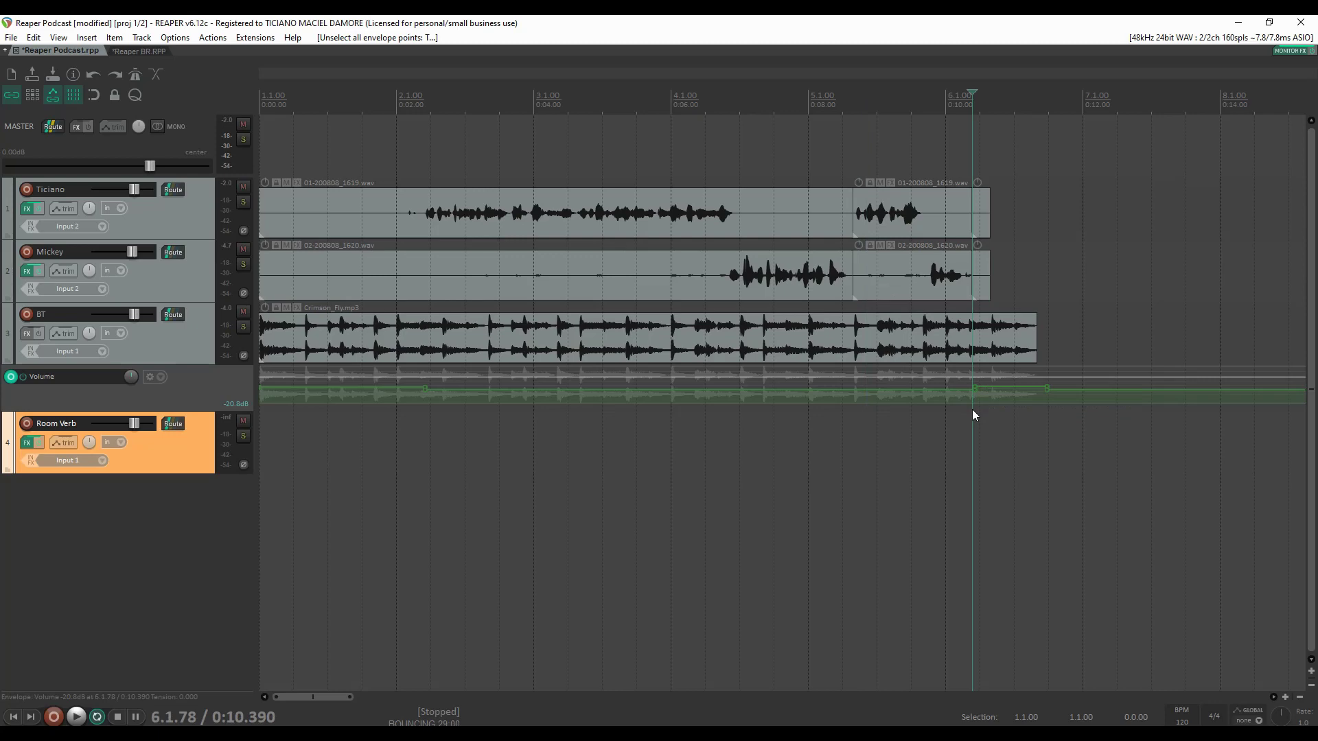
pyautogui.scroll(3, 972, 410)
pyautogui.scroll(3, 972, 409)
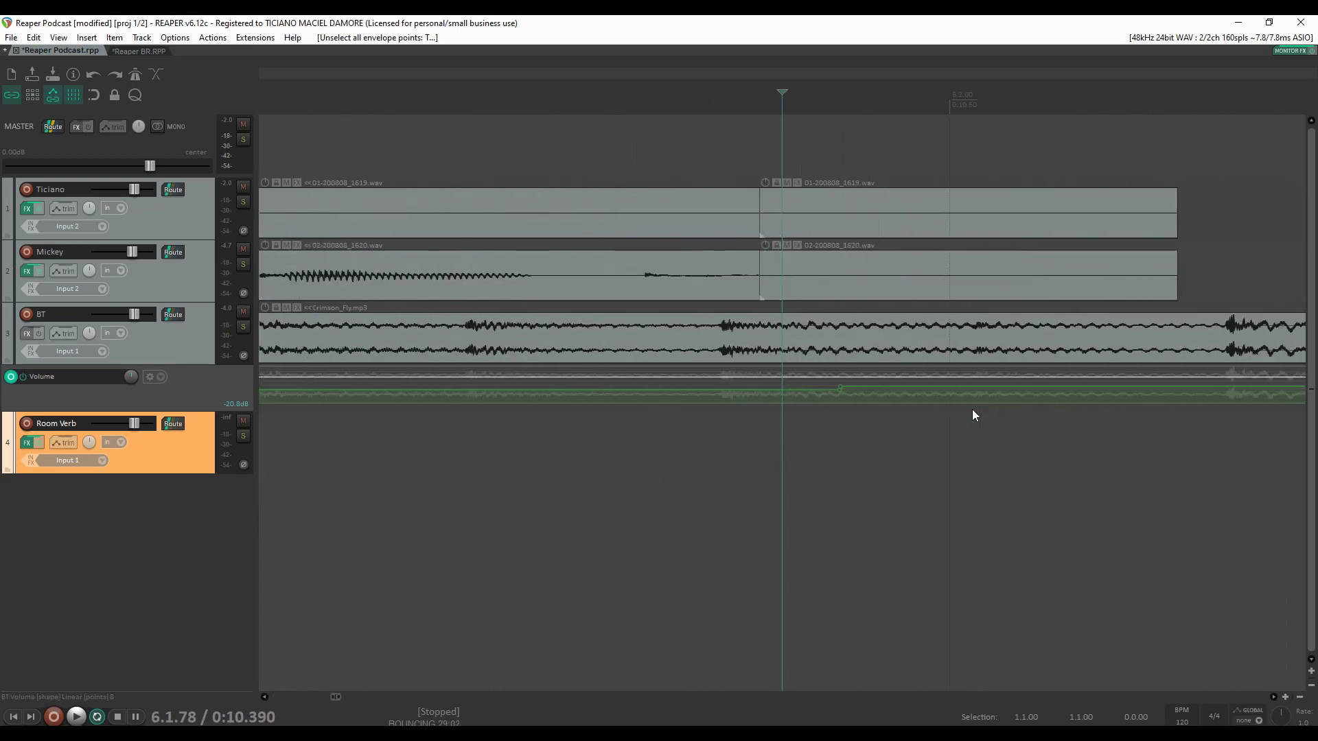
pyautogui.moveTo(842, 383); pyautogui.dragTo(877, 380)
pyautogui.click(467, 96)
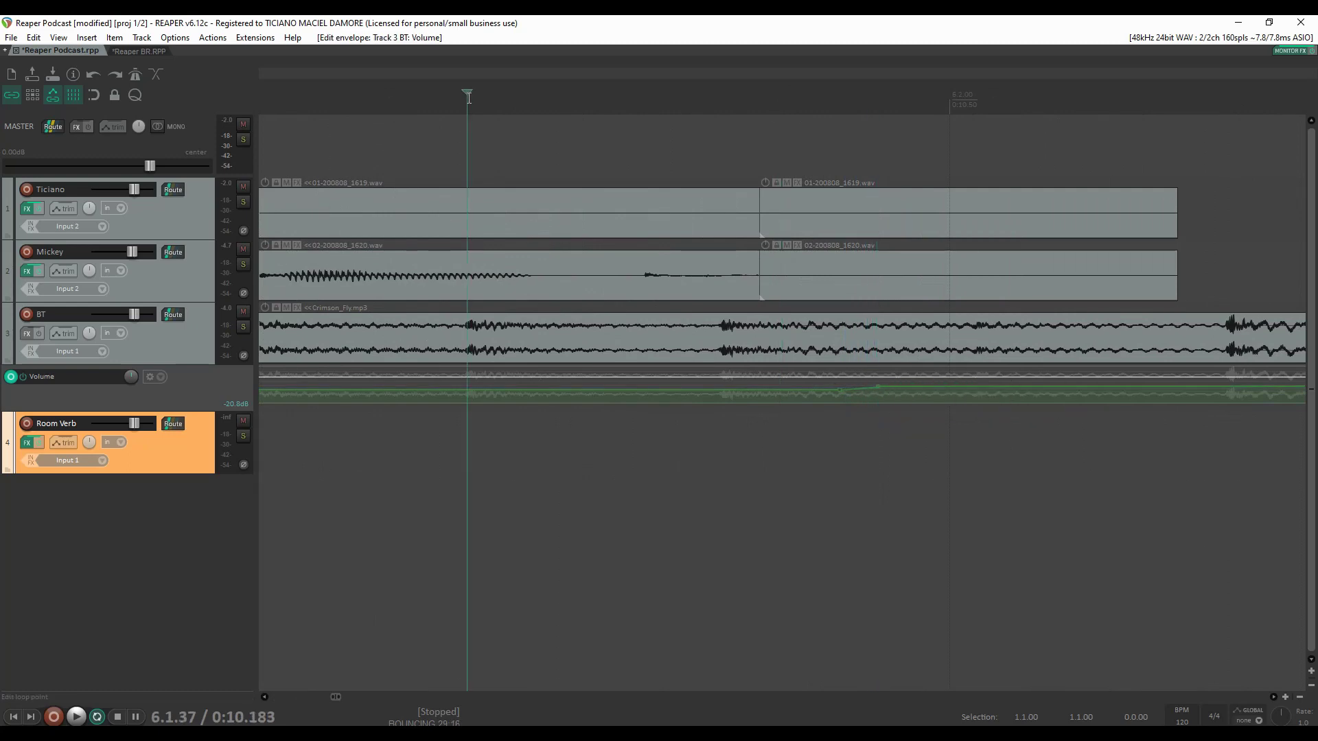
pyautogui.scroll(3, 494, 103)
pyautogui.press('space')
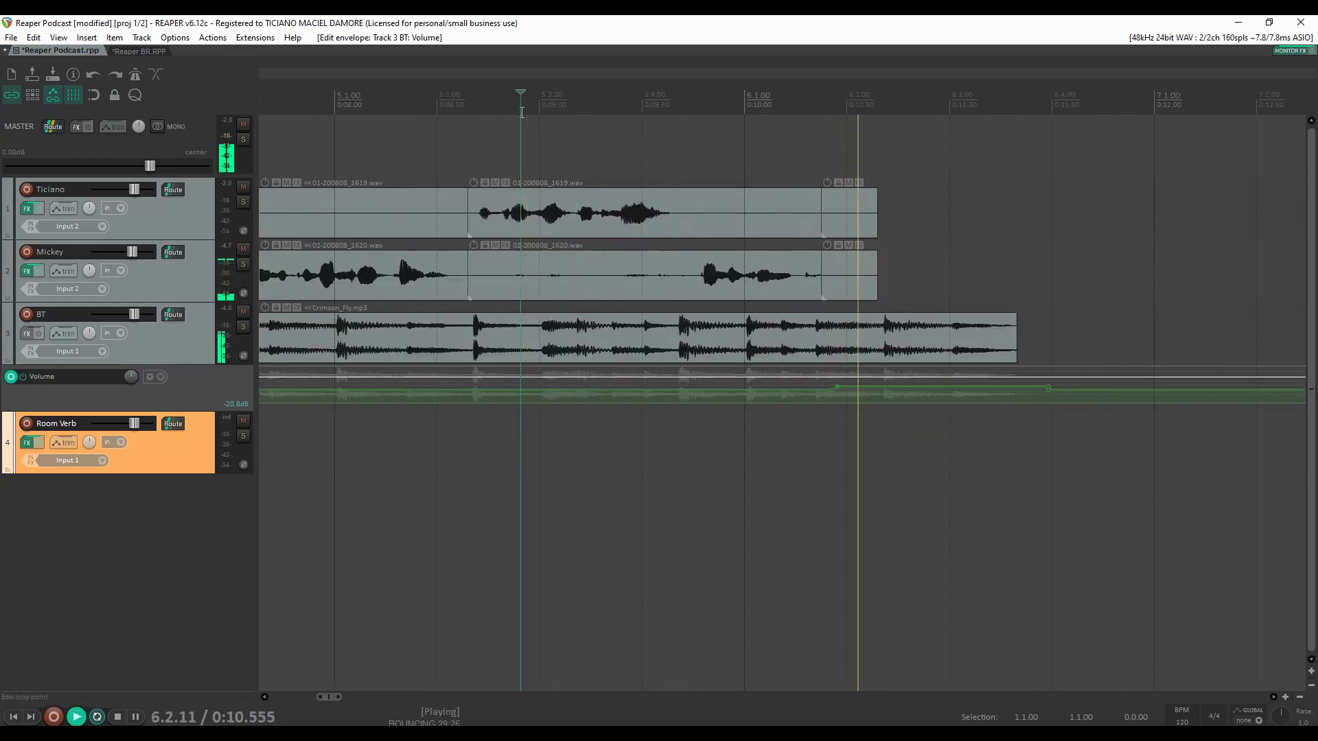
pyautogui.press('space')
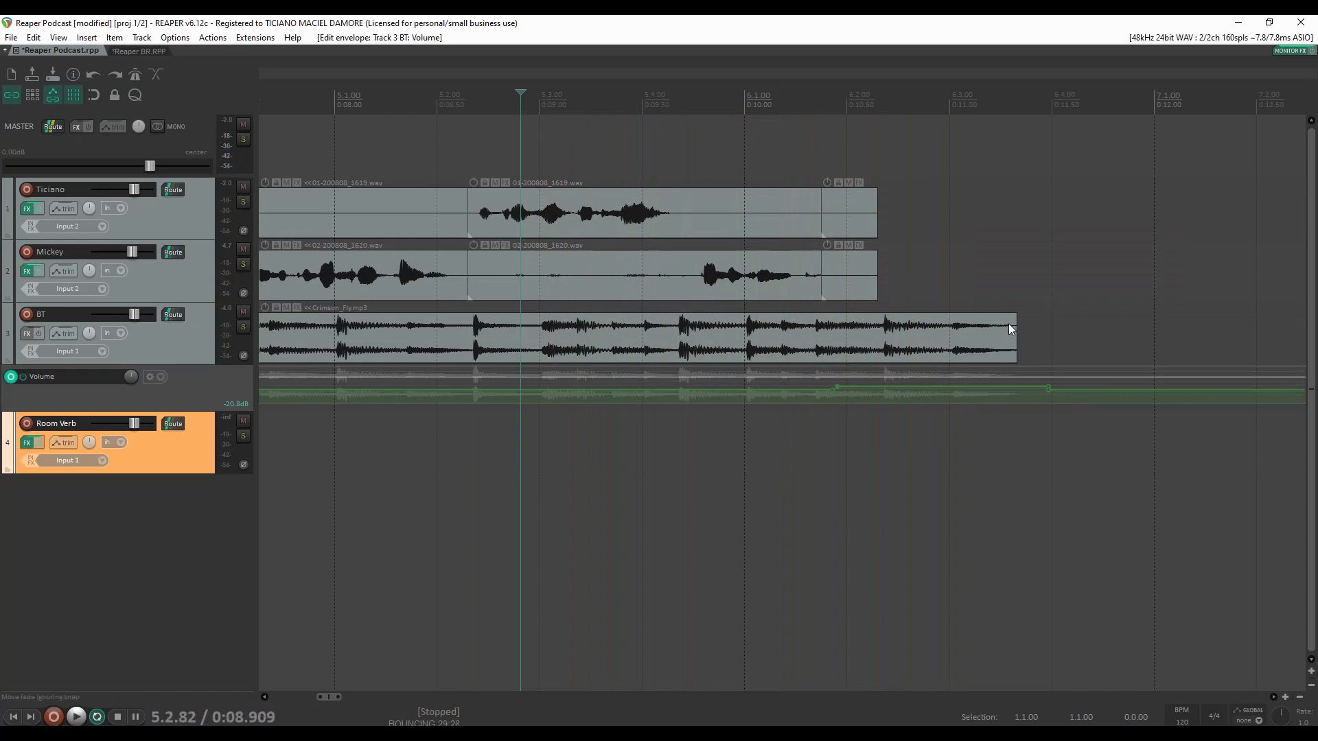
# Add a fade-out to the end of the BT music item, starting just after 6.1.00, and play the ending.
pyautogui.moveTo(1014, 317); pyautogui.dragTo(790, 322)
pyautogui.click(642, 102)
pyautogui.press('space')
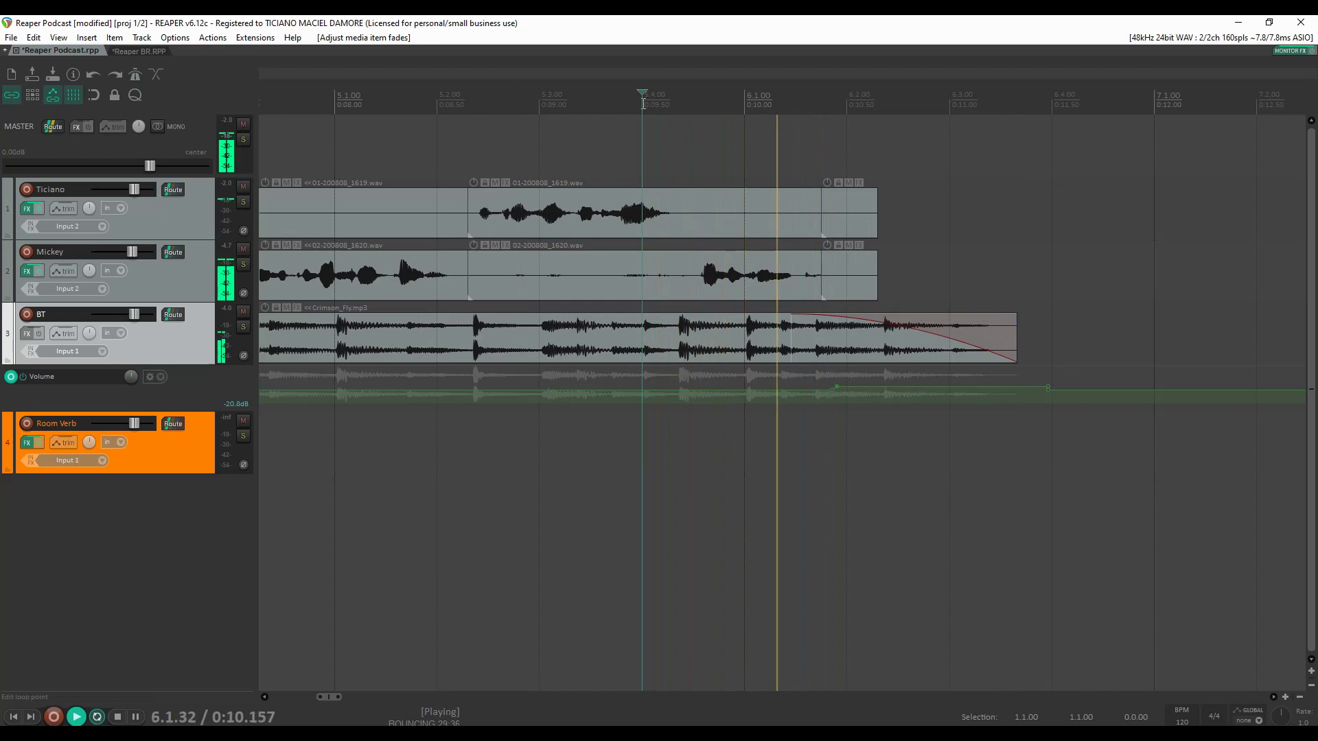
pyautogui.press('space')
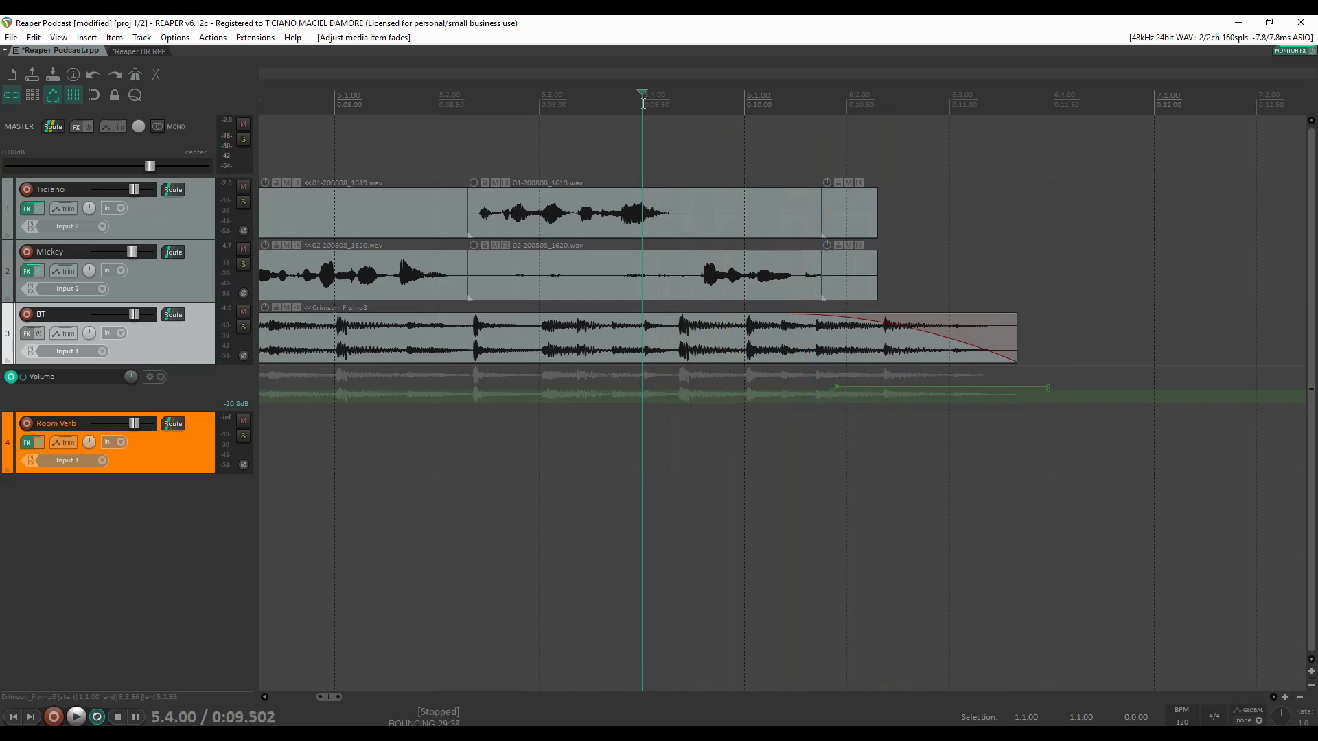
# Select all automation points on the BT track's volume envelope and delete them.
pyautogui.press('Home')
pyautogui.scroll(-5, 643, 104)
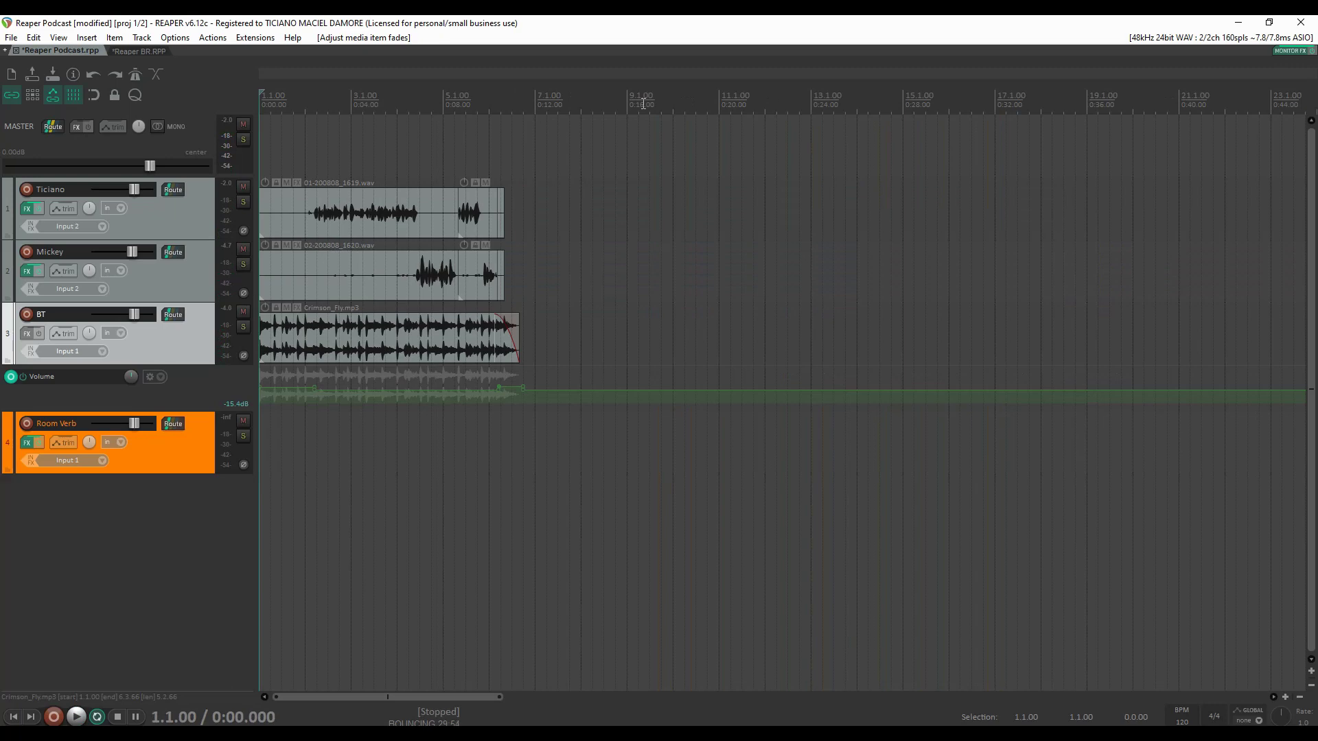
pyautogui.scroll(5, 643, 104)
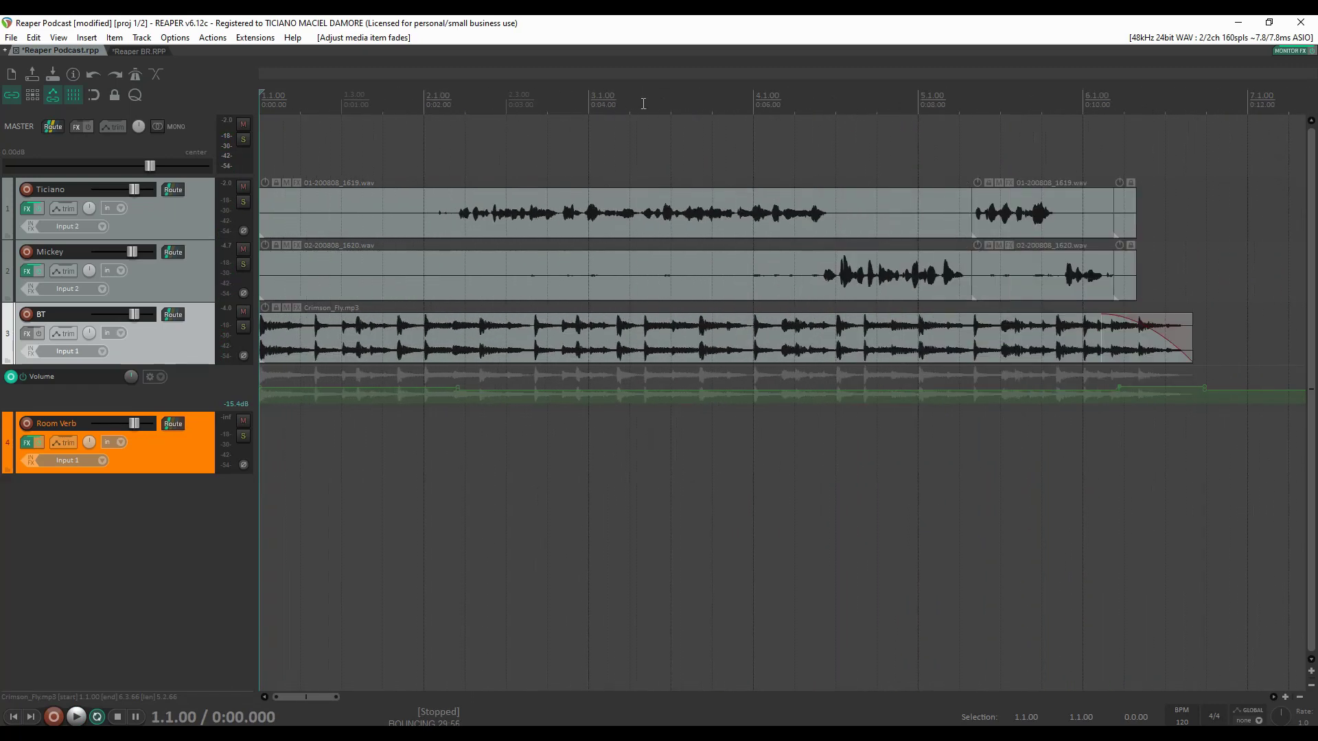
pyautogui.scroll(2, 643, 104)
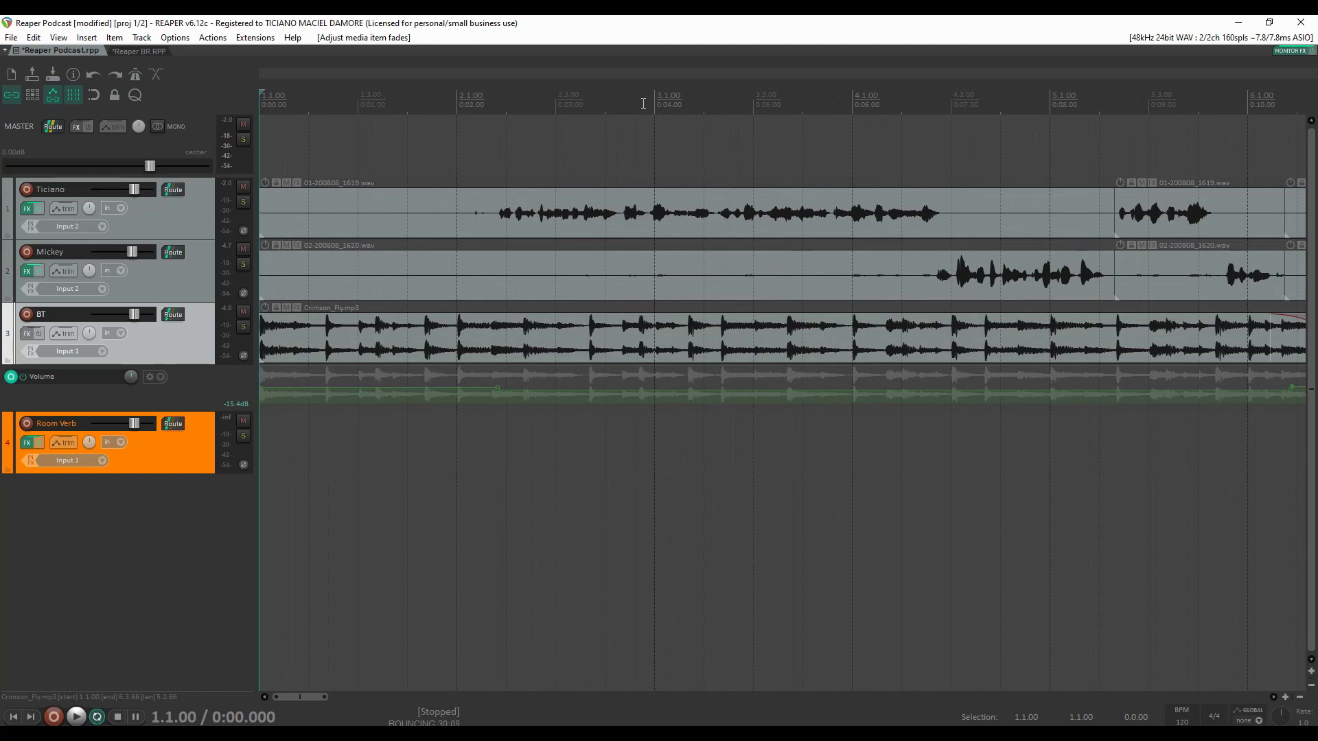
pyautogui.scroll(-4, 643, 104)
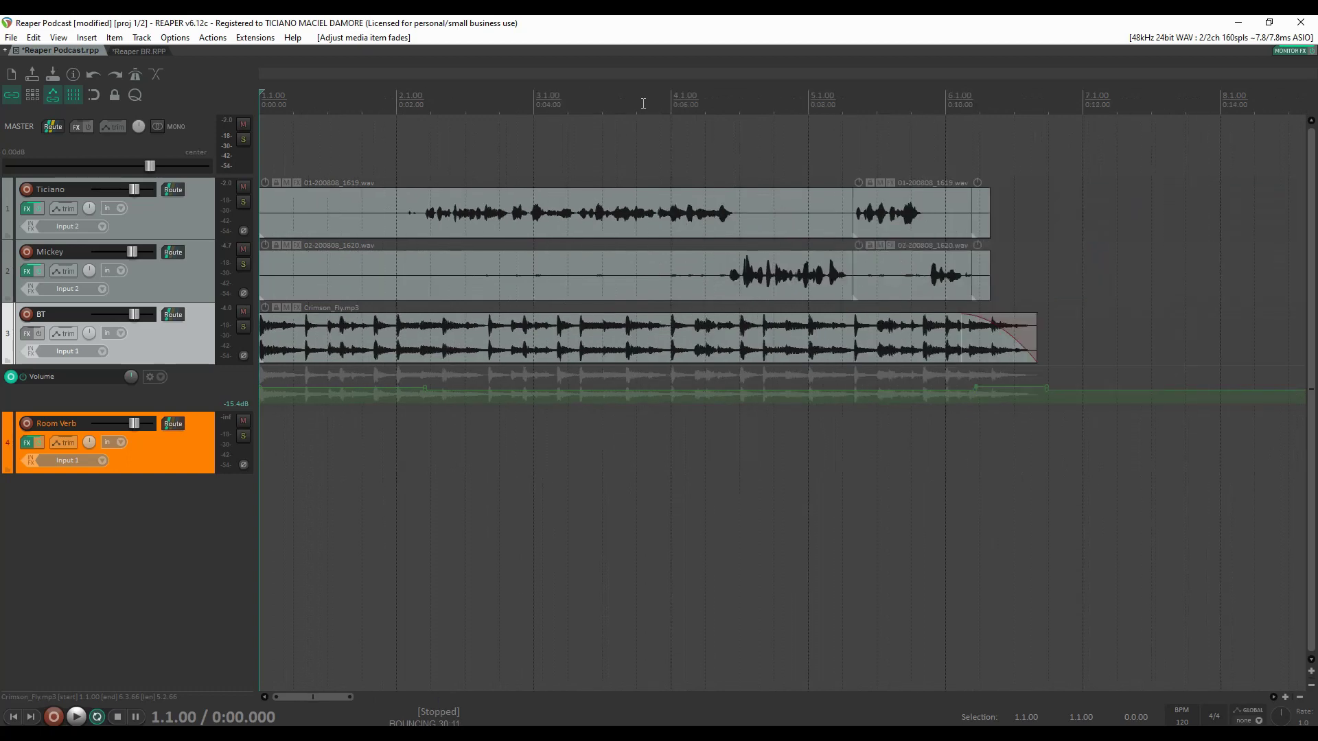
pyautogui.press('alt')
pyautogui.doubleClick(247, 377)
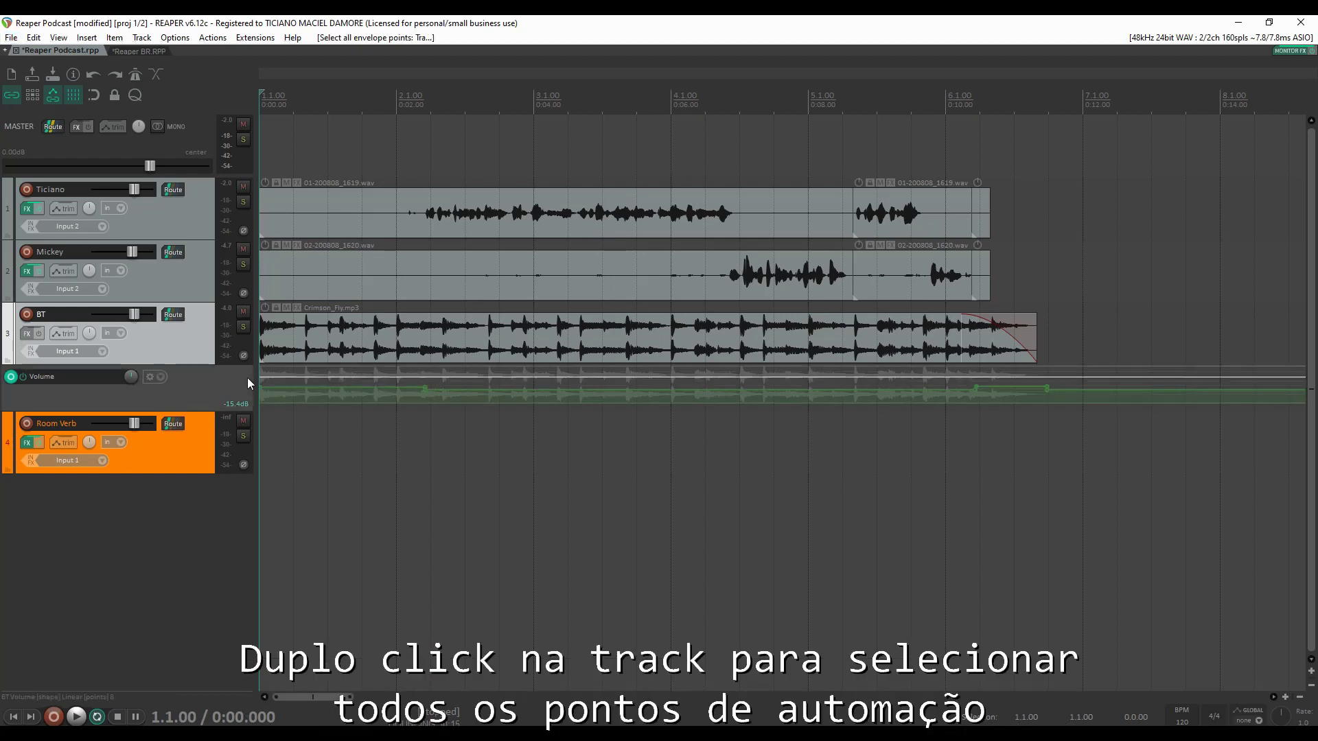
pyautogui.press('Delete')
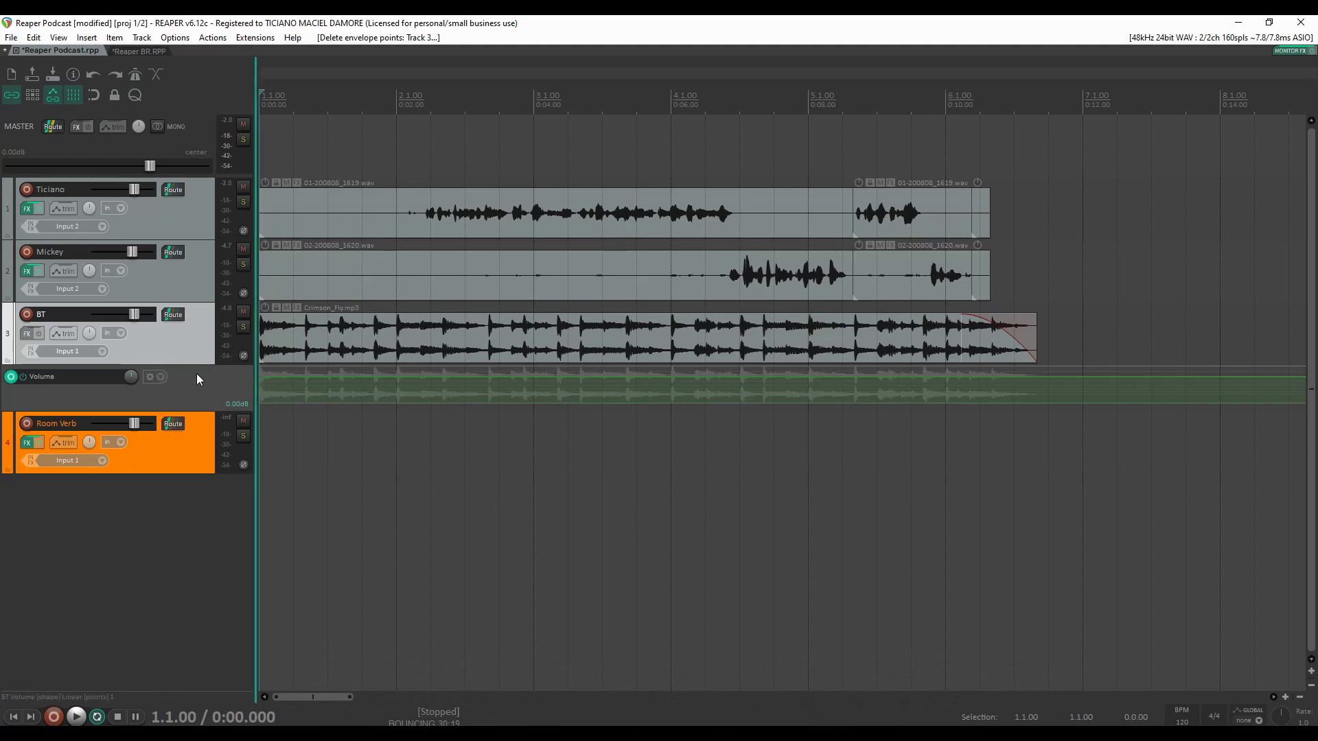
# Lower the BT track's volume to -11.8 dB in the mixer, then play the speech from 2.1.17 to check the balance.
pyautogui.hotkey('ctrl', 'm')
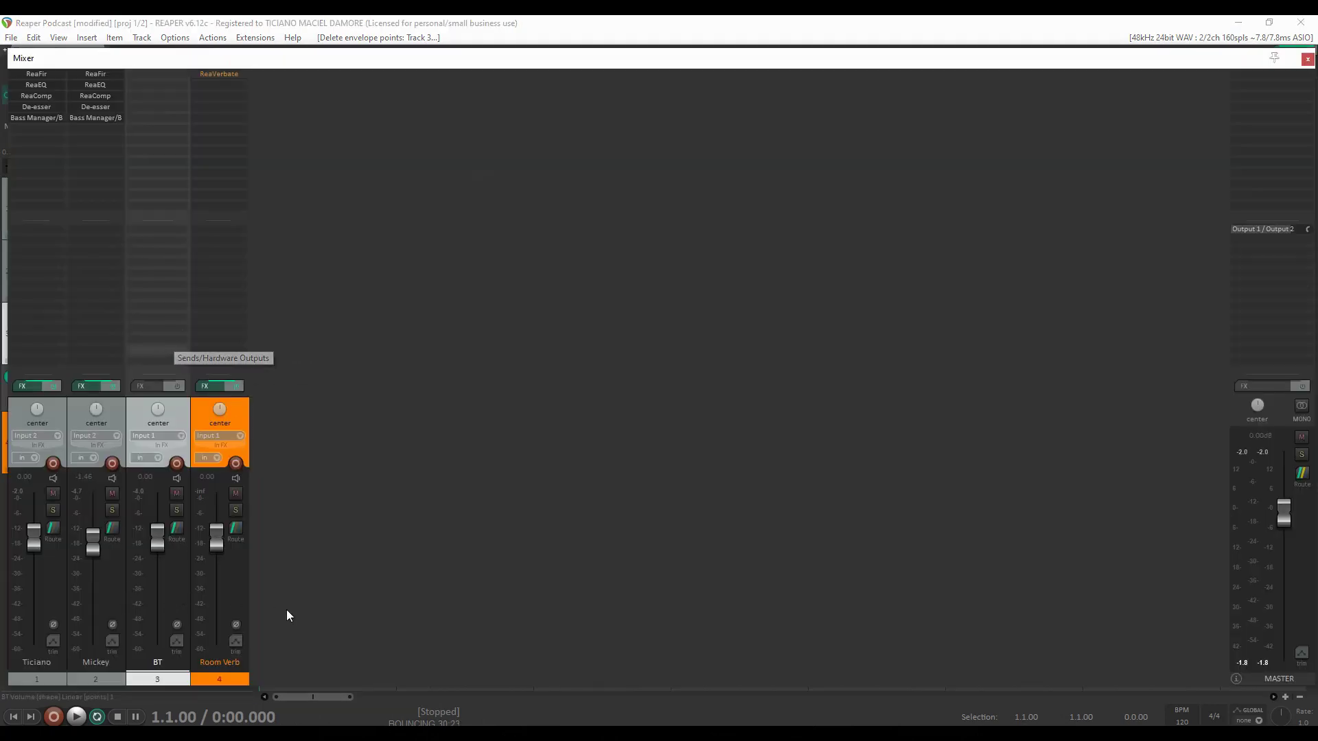
pyautogui.moveTo(157, 536); pyautogui.dragTo(160, 567)
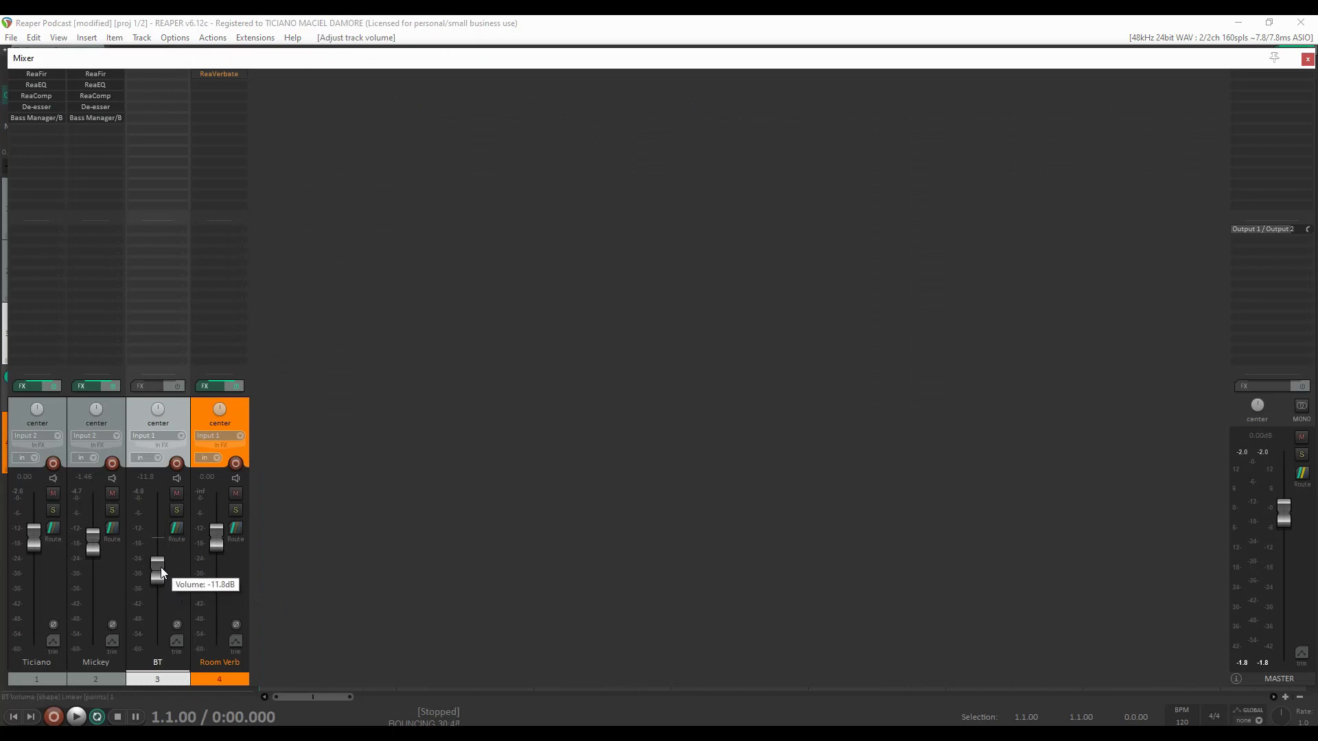
pyautogui.hotkey('ctrl', 'm')
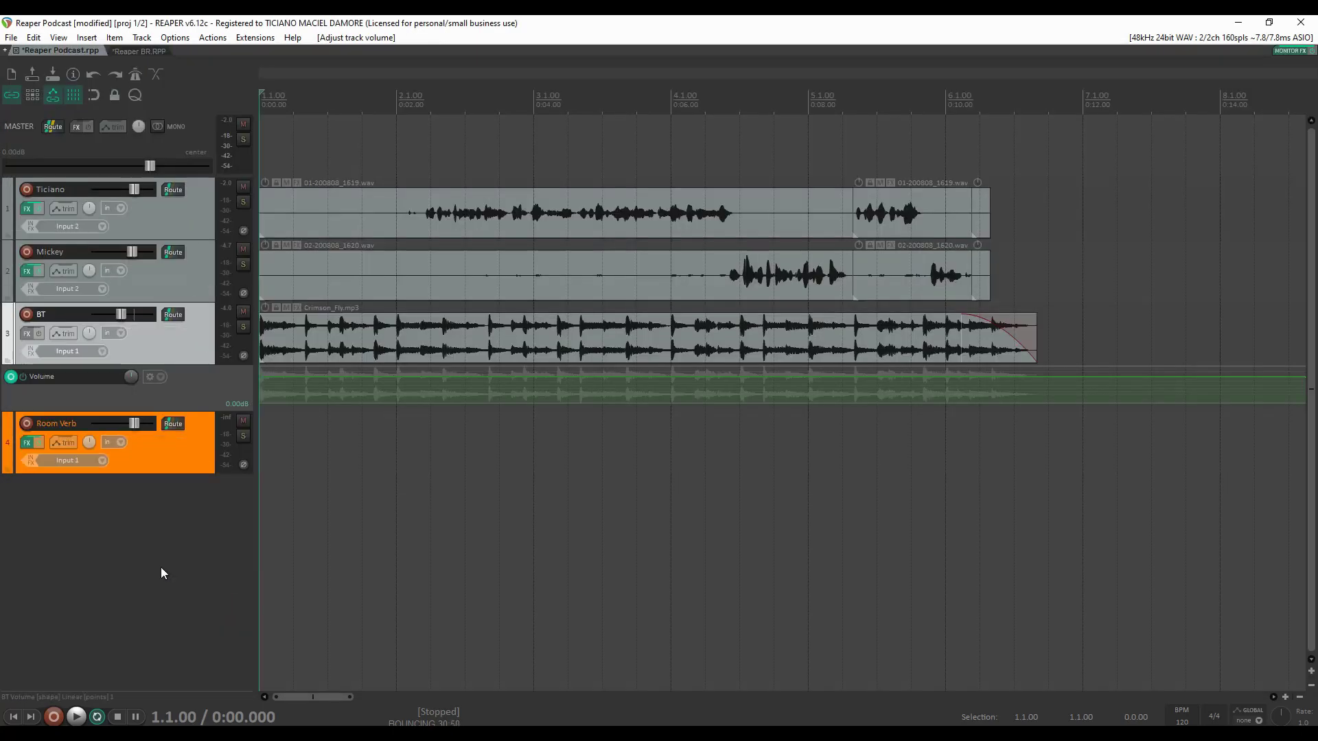
pyautogui.click(403, 110)
pyautogui.press('space')
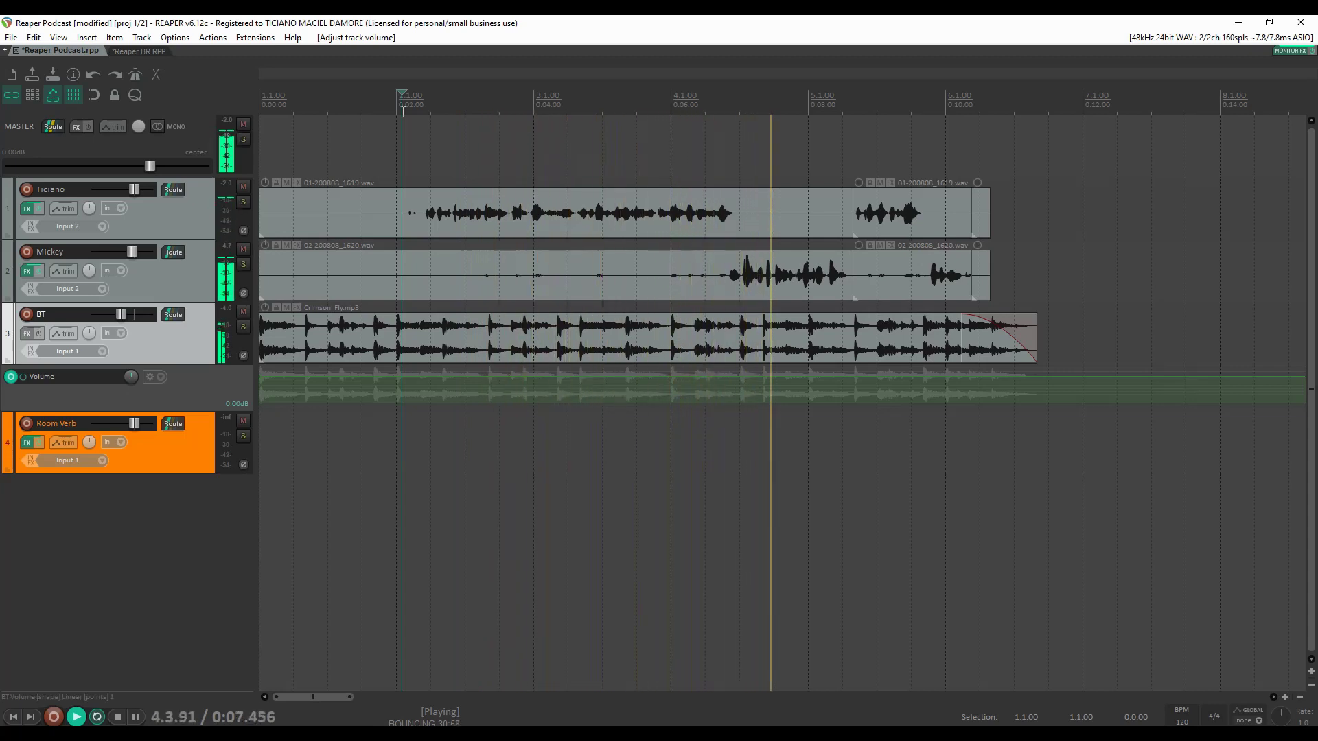
pyautogui.press('space')
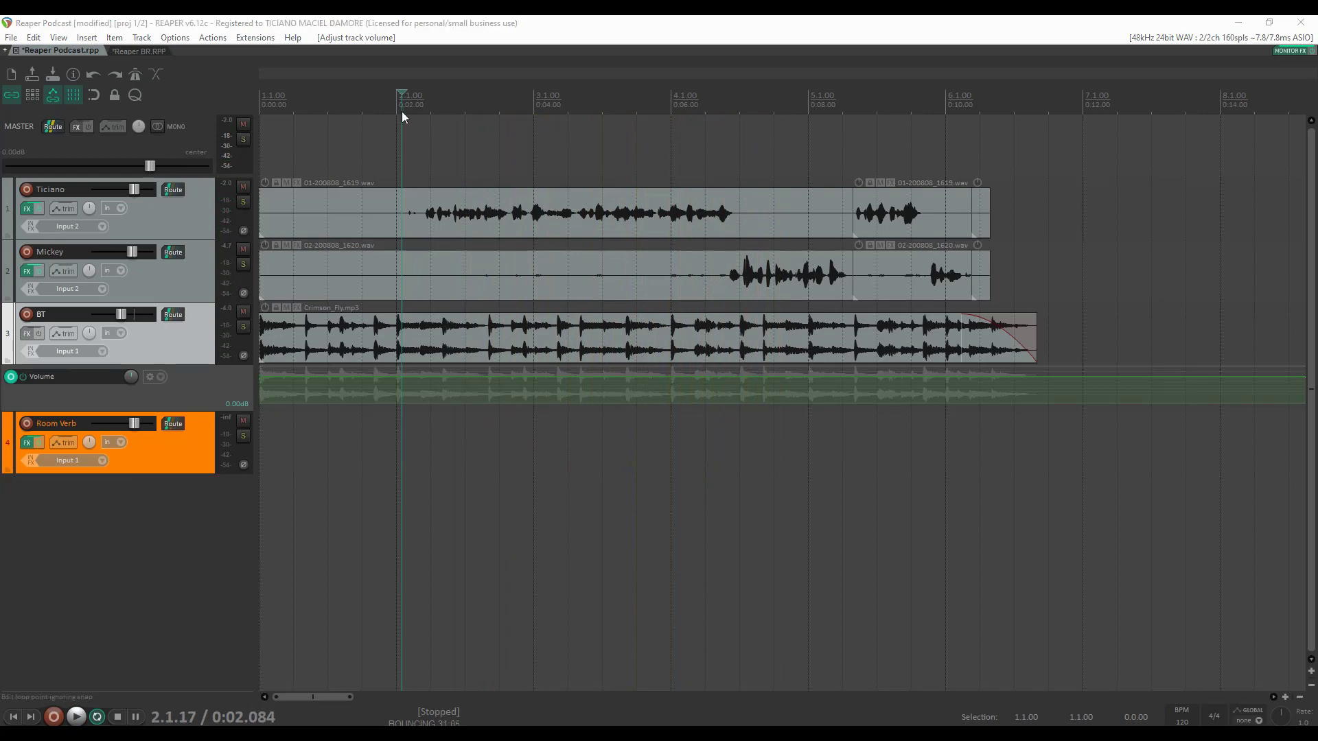
# Create sends from both voice tracks to the BT track in the mixer.
pyautogui.hotkey('ctrl', 'm')
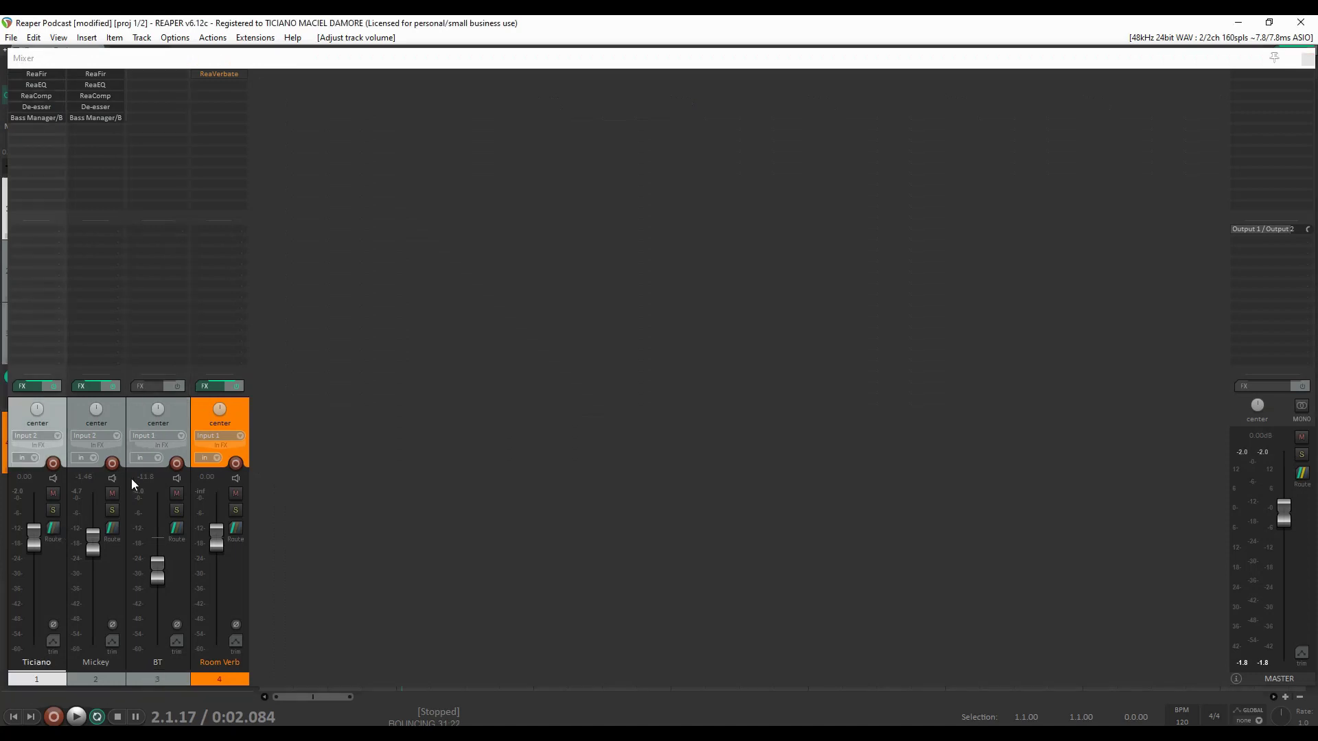
pyautogui.click(55, 524)
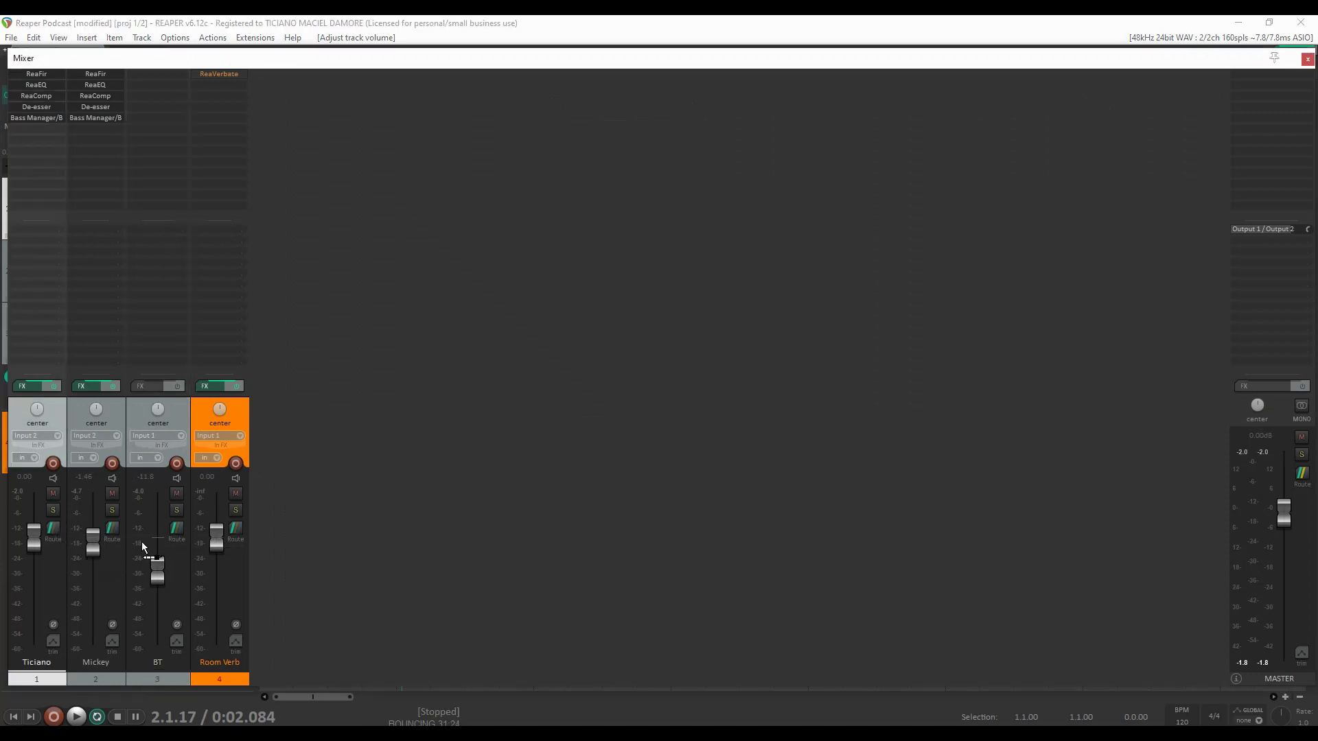
pyautogui.moveTo(182, 414); pyautogui.dragTo(183, 414)
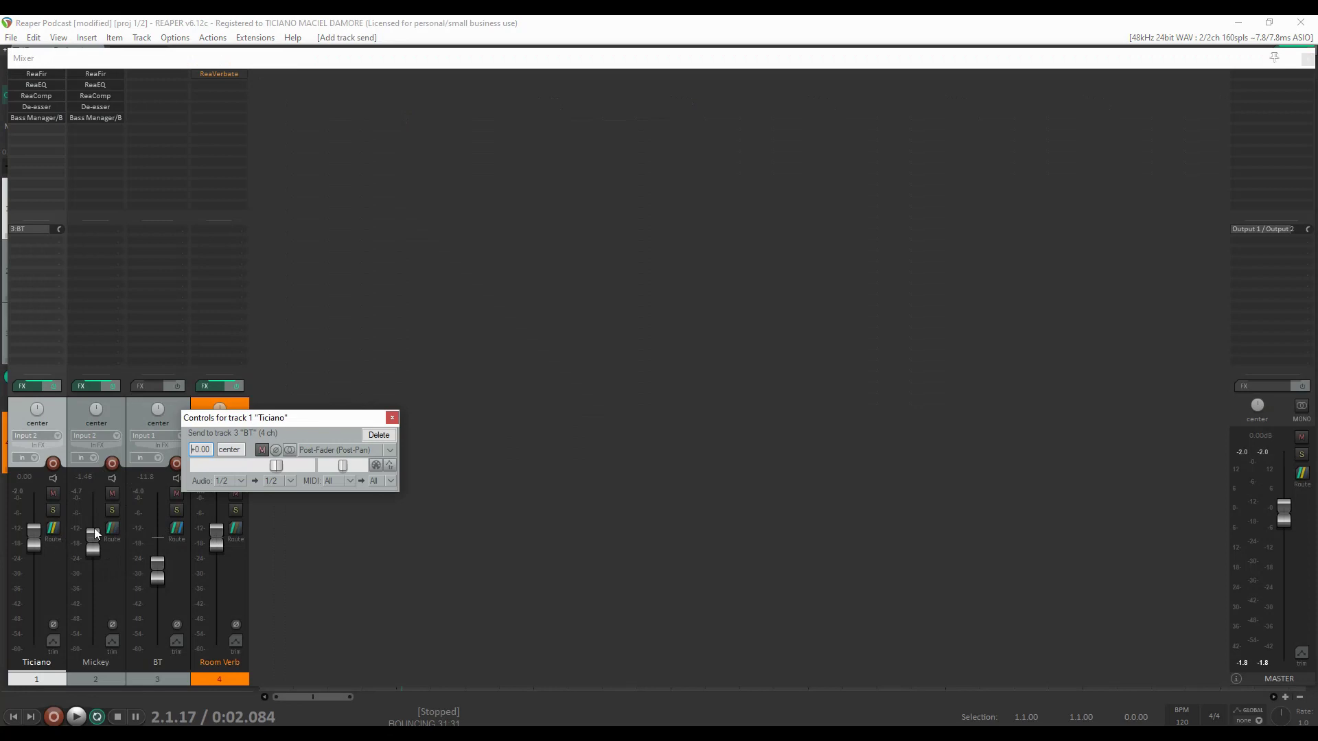
pyautogui.moveTo(112, 528); pyautogui.dragTo(179, 418)
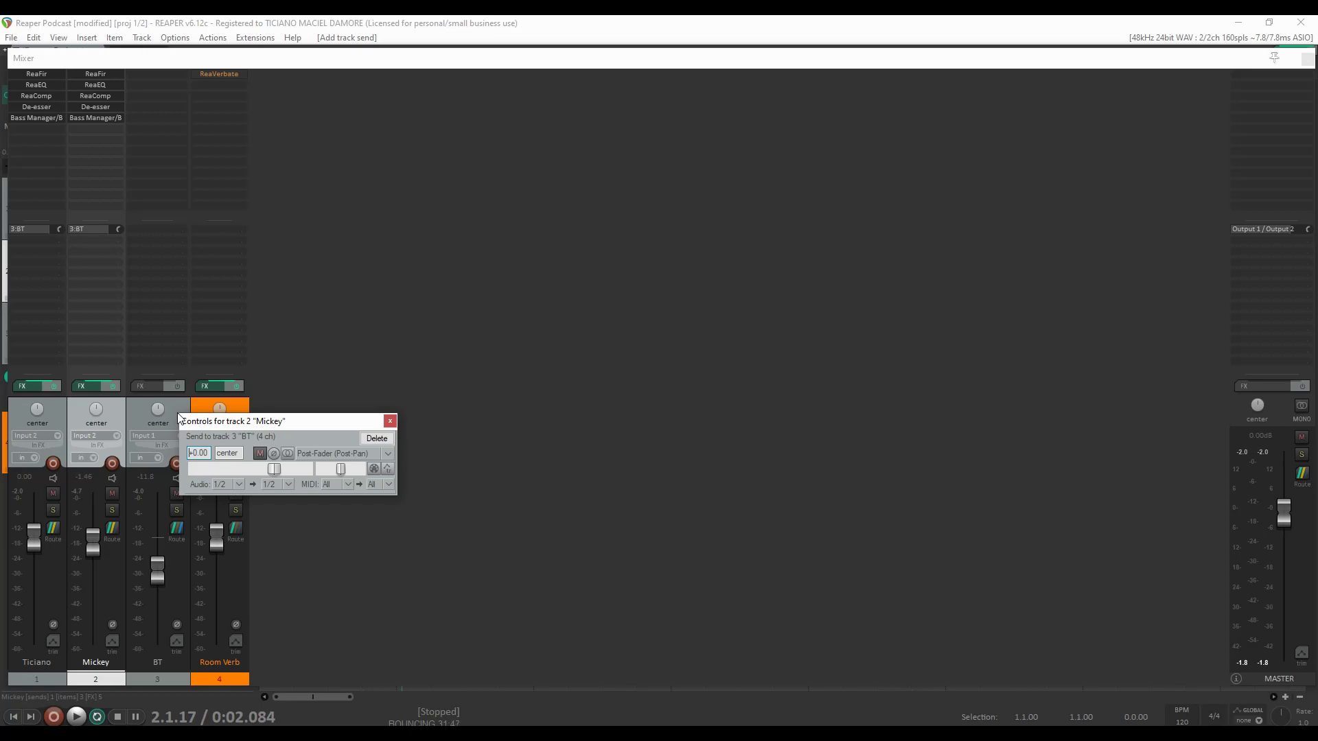
# Route both voice tracks' sends to channels 3/4 of the BT track.
pyautogui.click(35, 228)
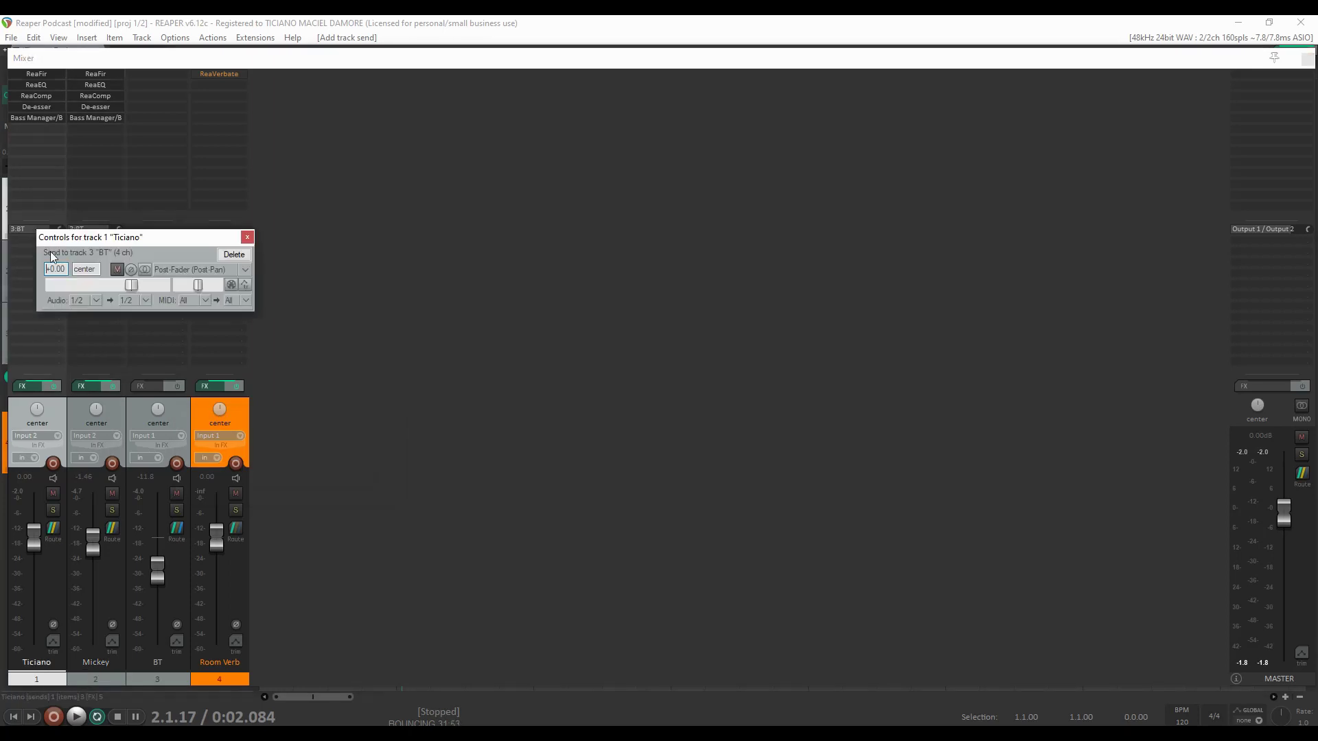
pyautogui.click(145, 301)
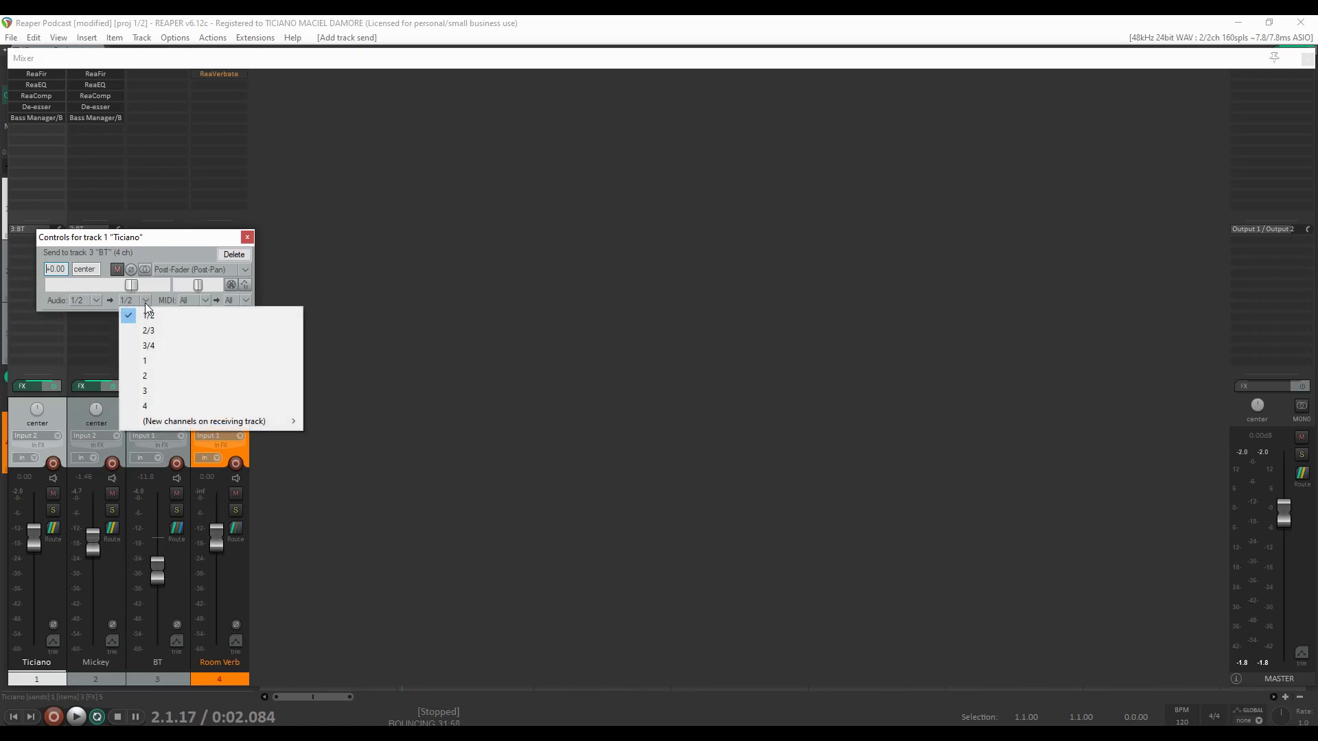
pyautogui.click(151, 348)
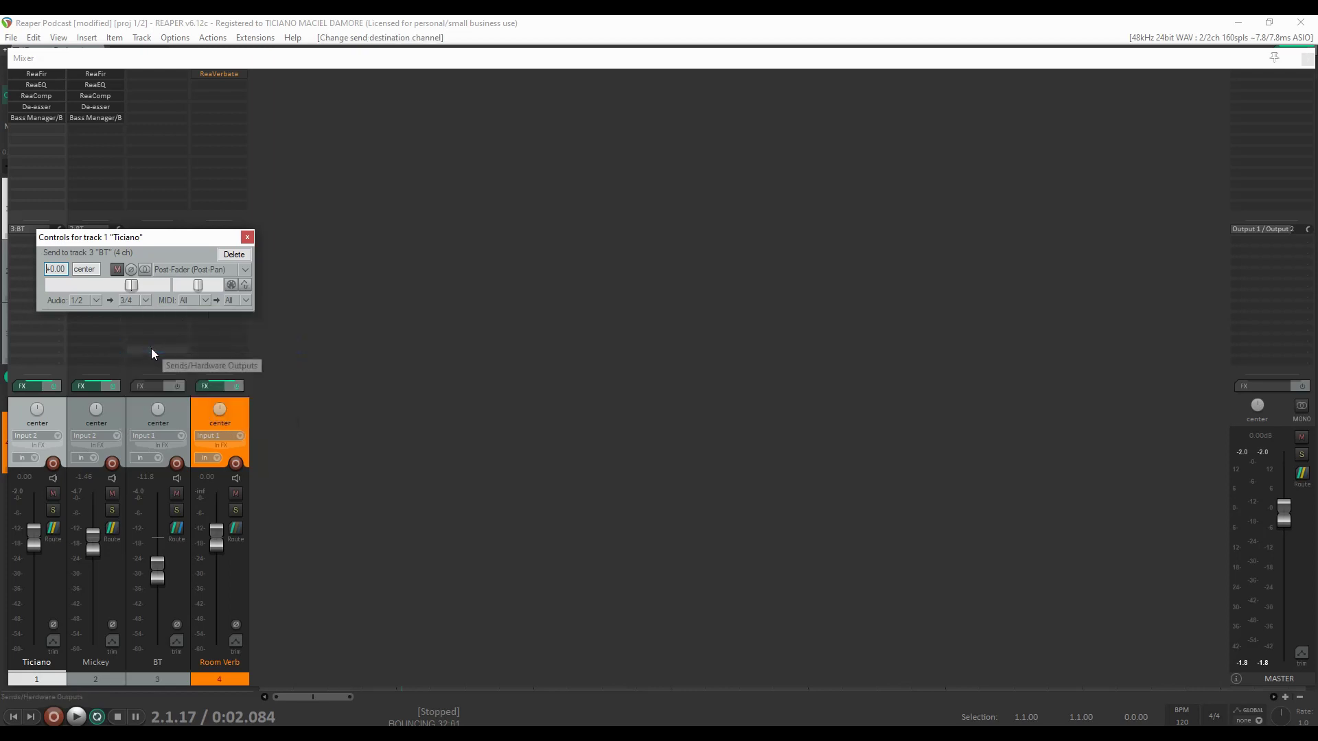
pyautogui.click(117, 525)
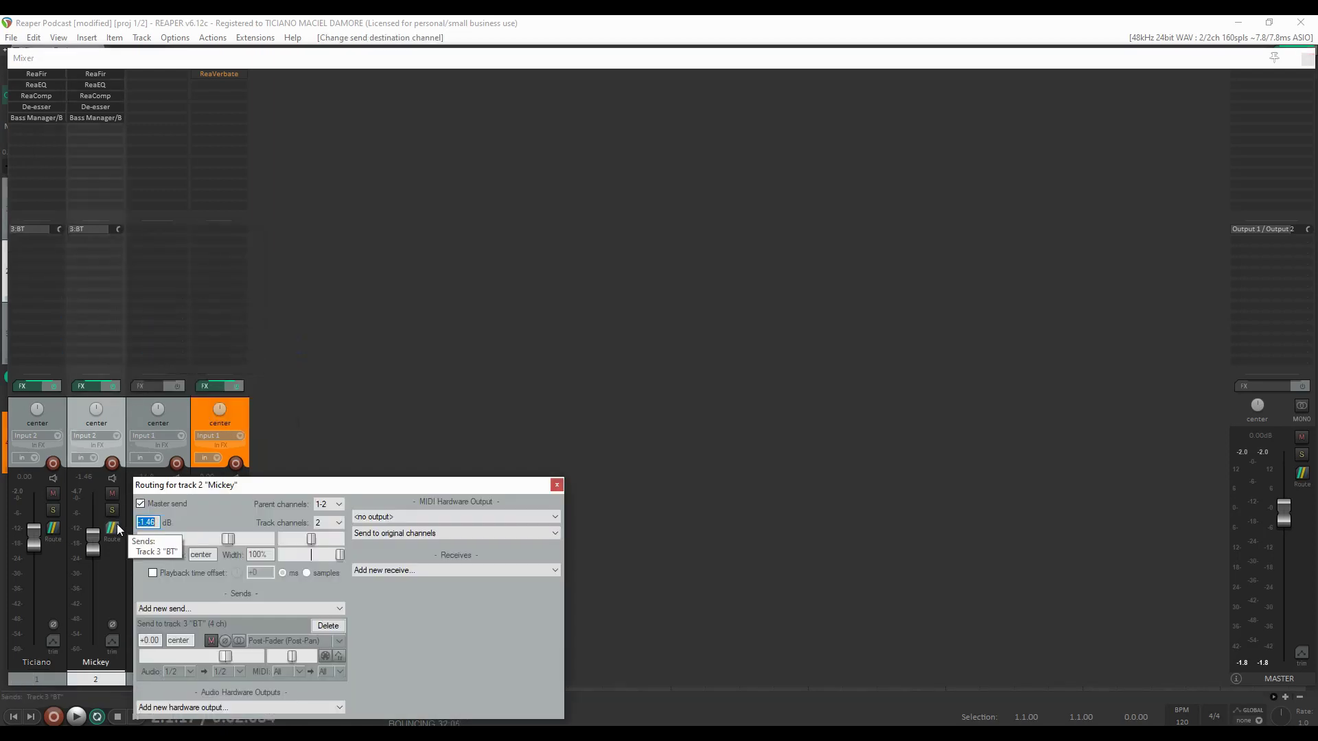
pyautogui.click(240, 673)
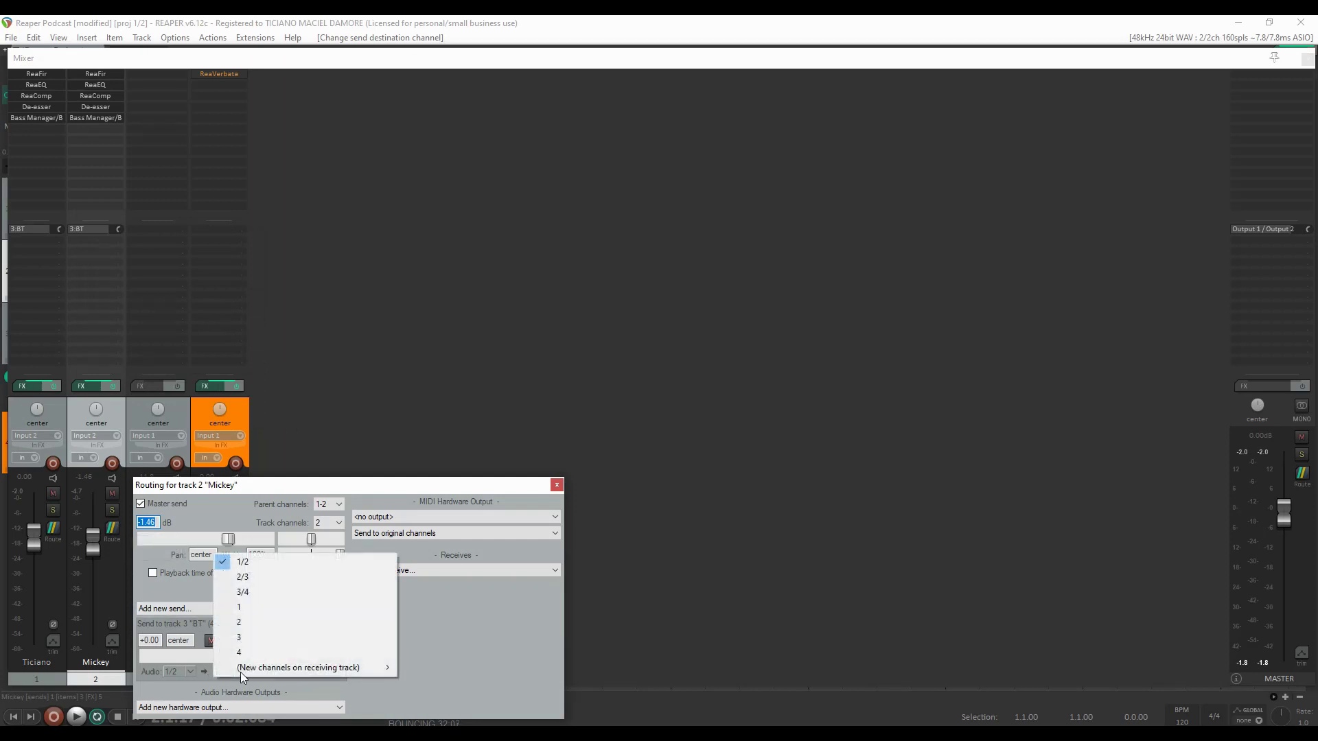
pyautogui.click(270, 592)
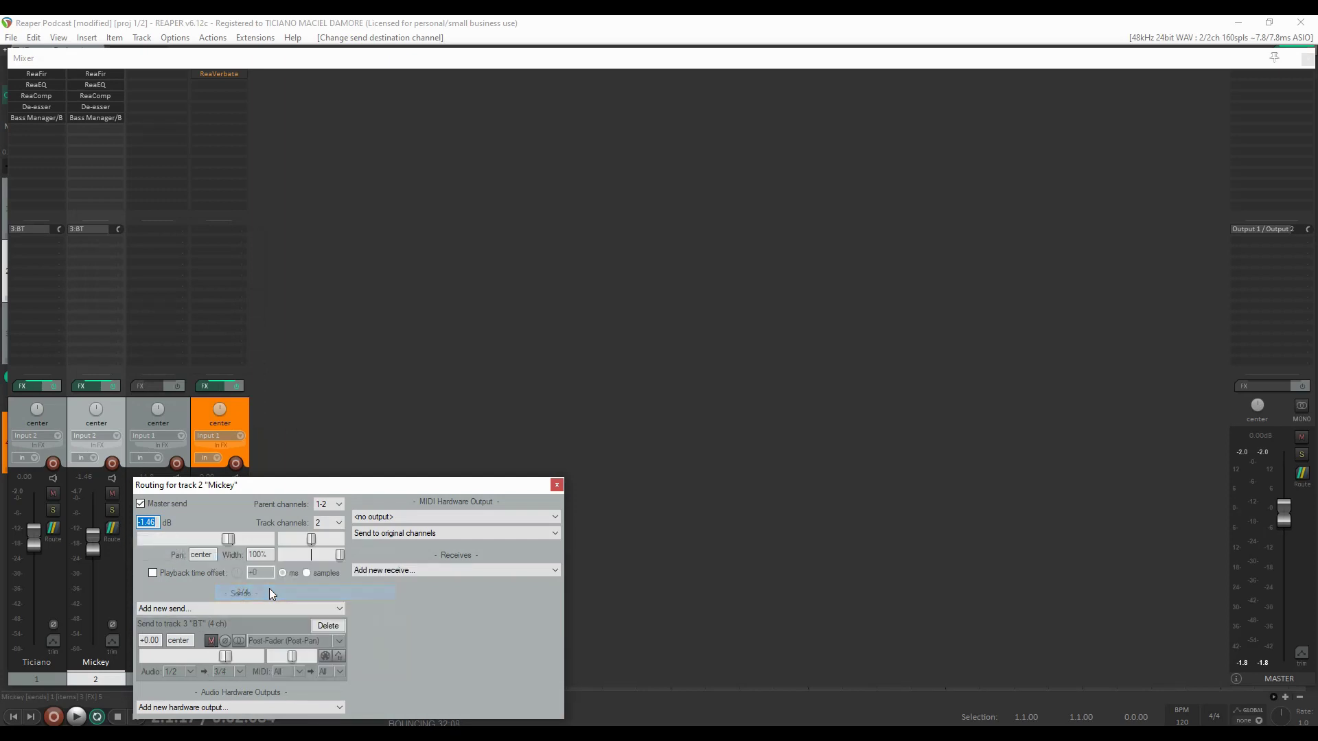
pyautogui.click(556, 486)
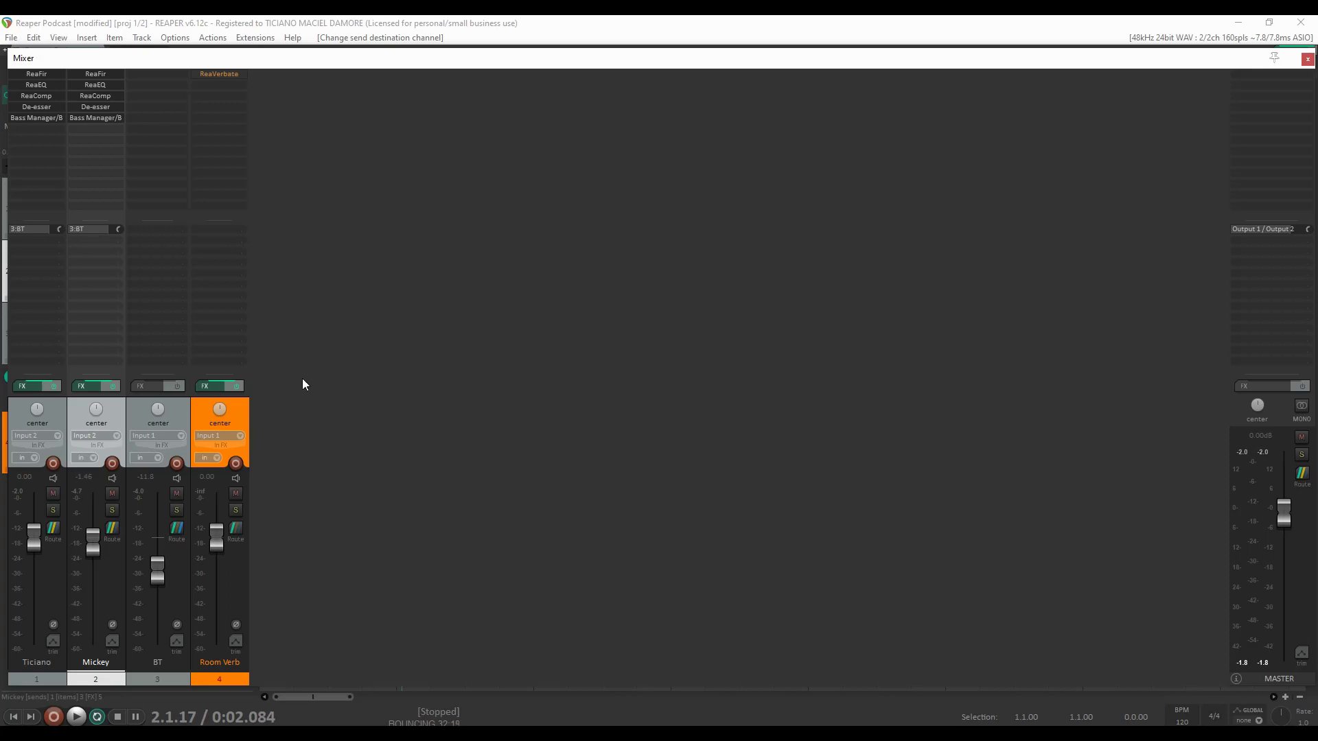
# Add ReaComp to the BT track and set its detector input to Auxiliary Input L+R.
pyautogui.click(183, 387)
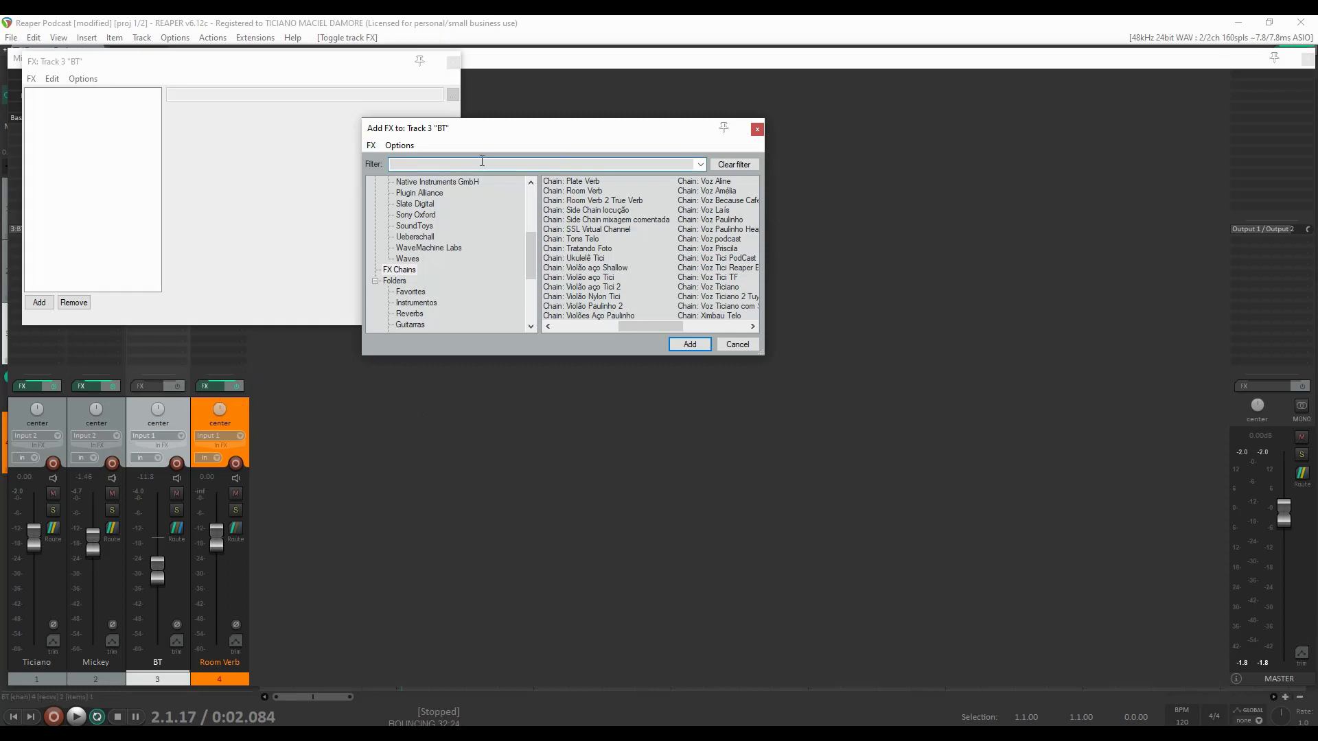
pyautogui.click(484, 163)
pyautogui.write('reac')
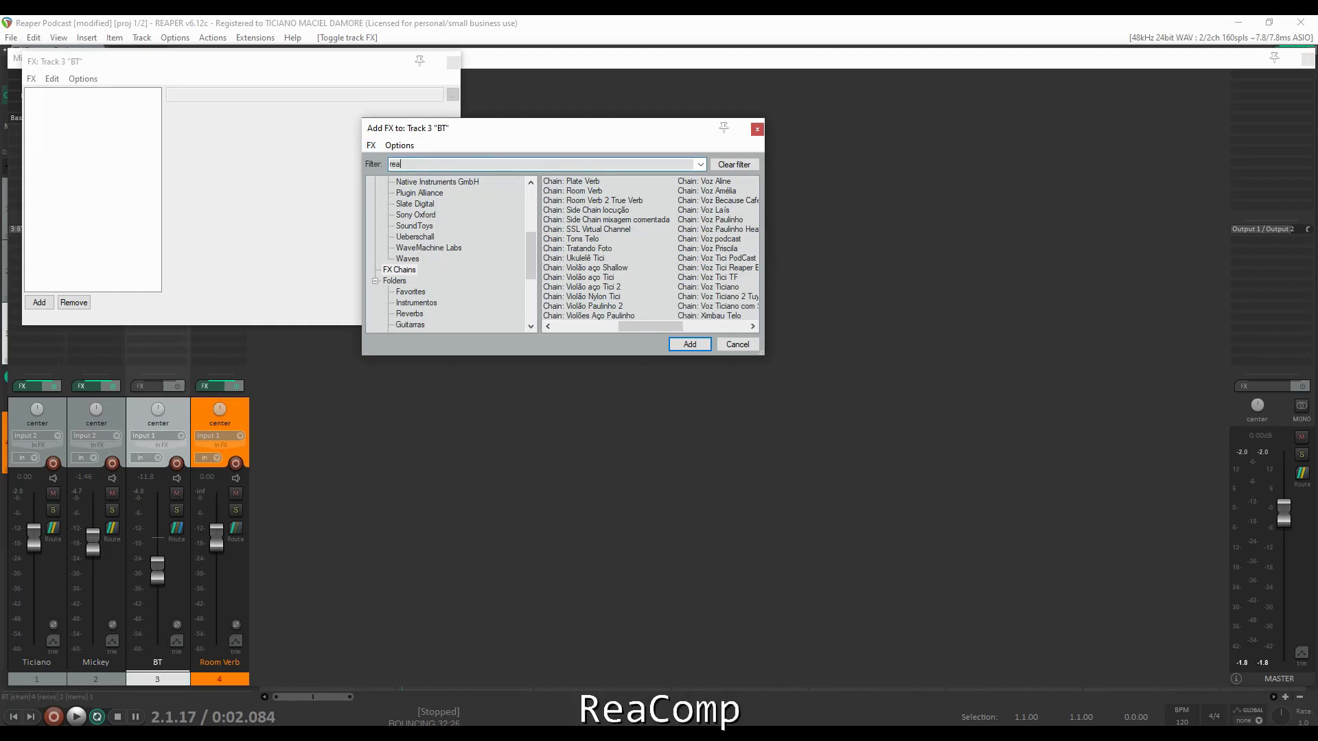
pyautogui.press('Down')
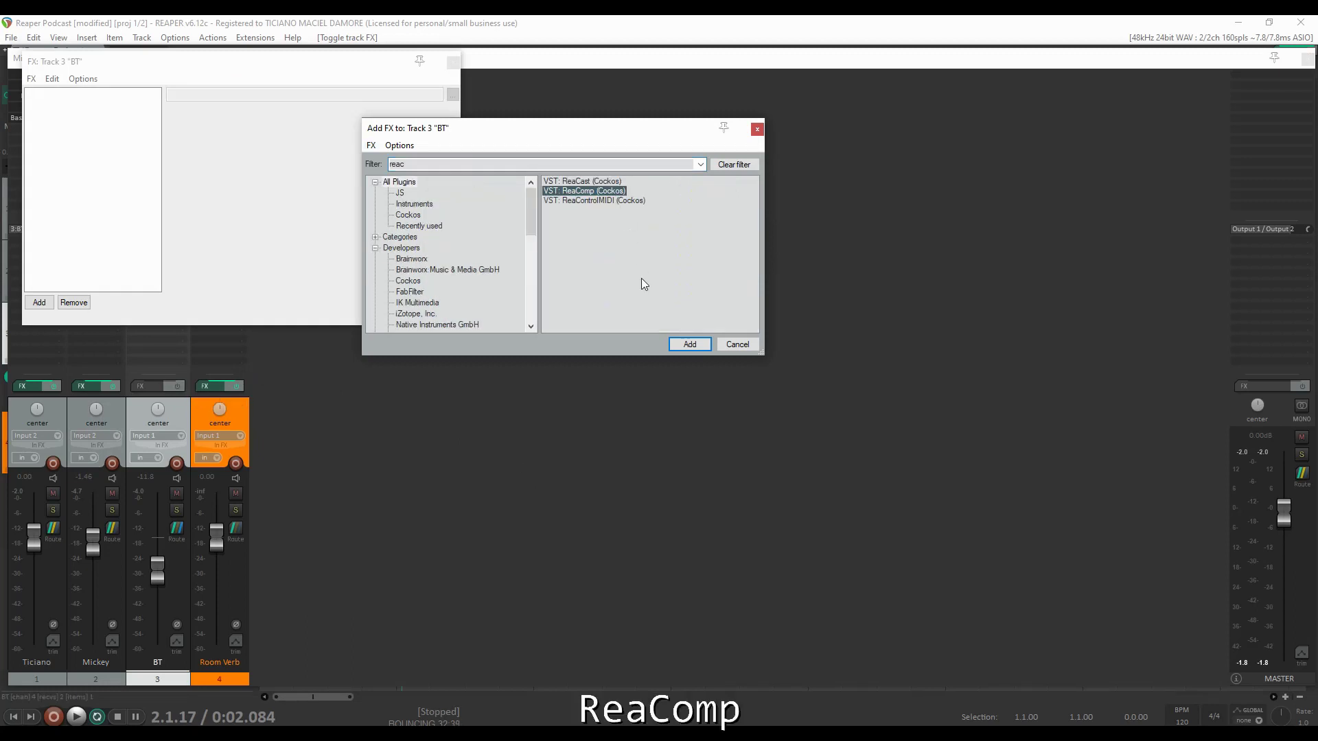
pyautogui.click(685, 344)
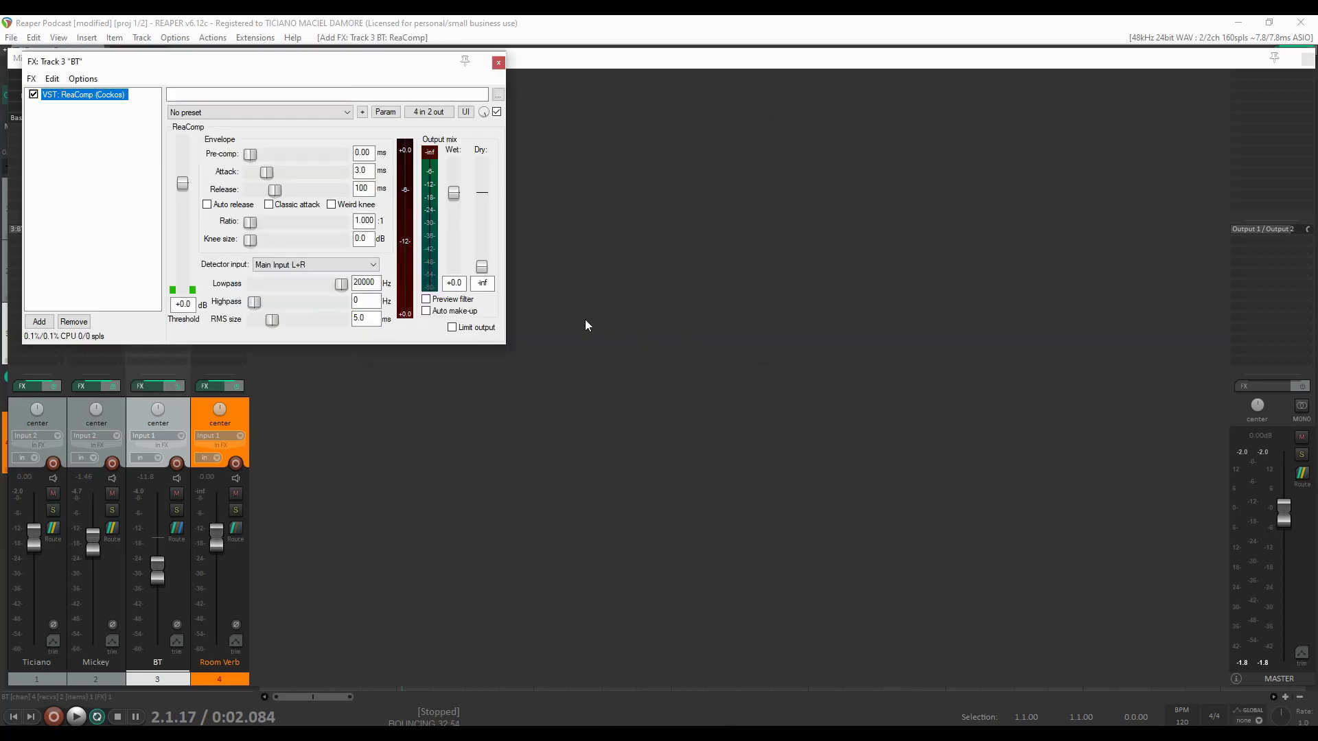
pyautogui.click(308, 265)
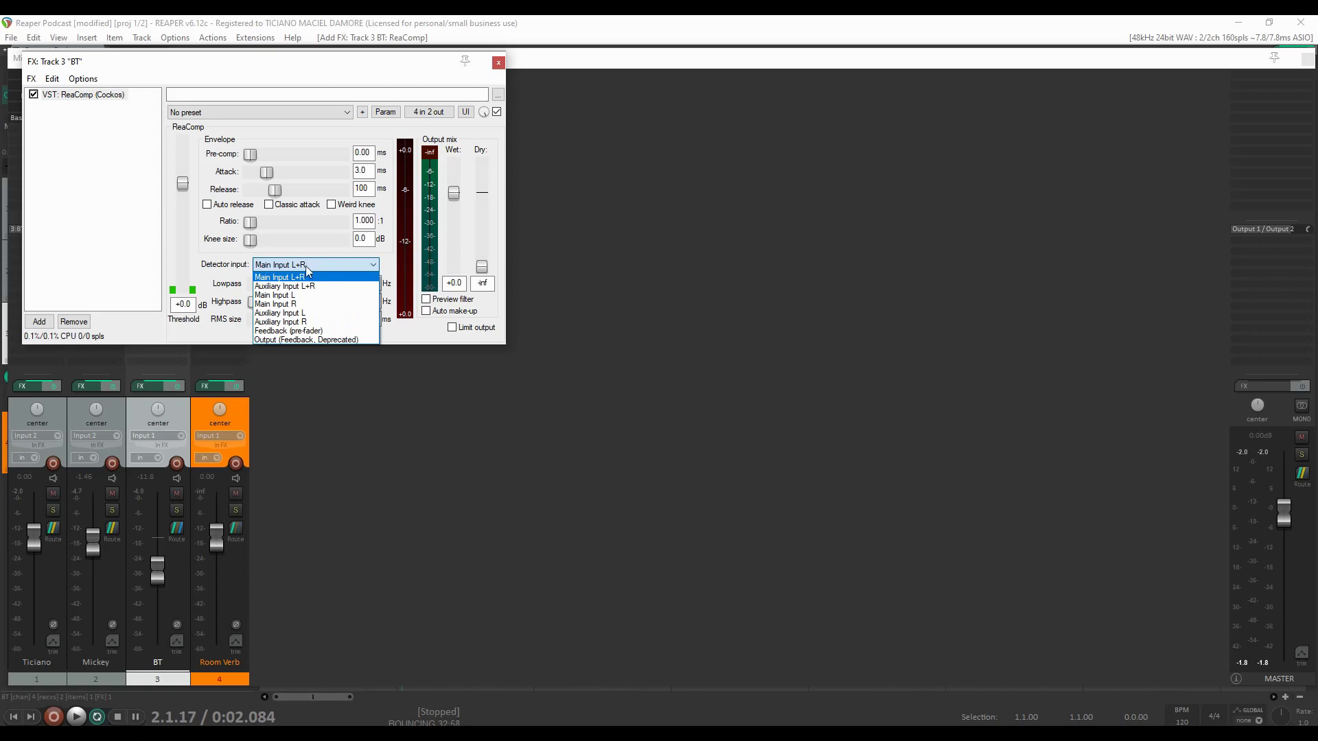
pyautogui.click(286, 284)
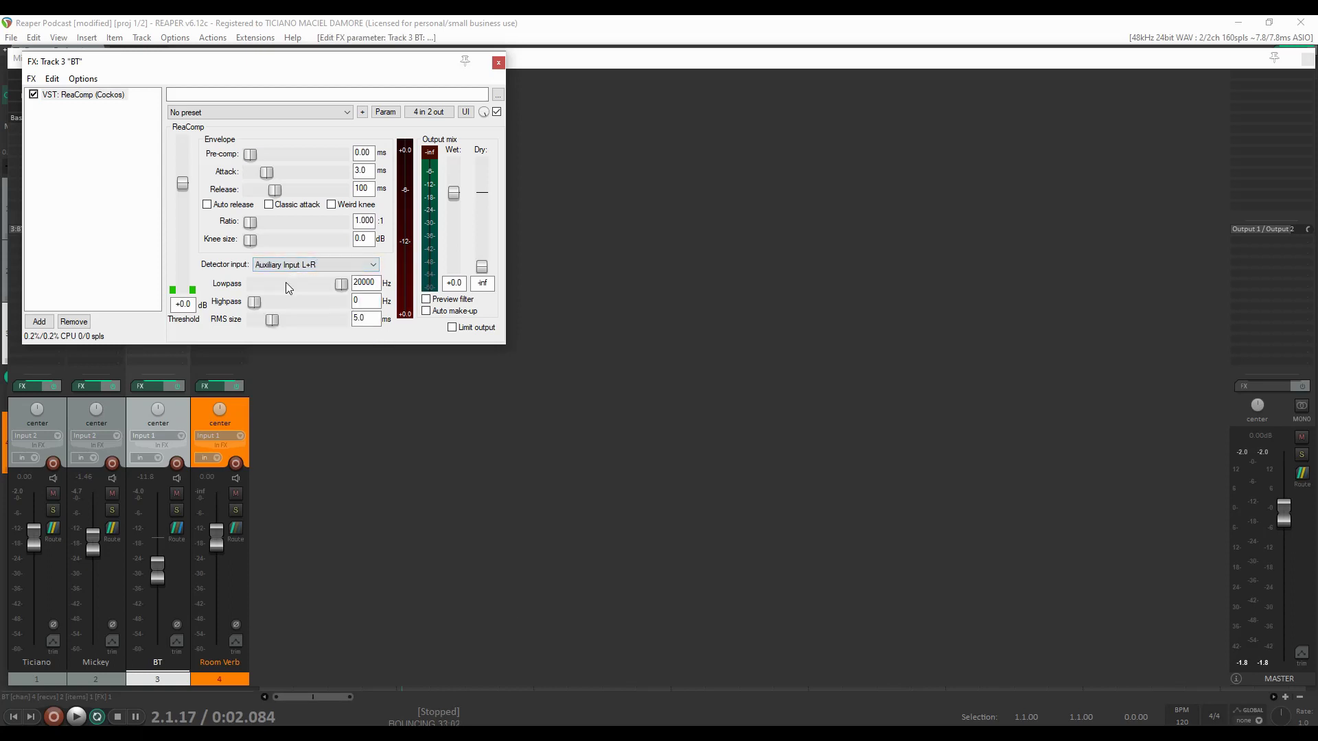
# Set the BT track's ReaComp to ratio 5.51:1, attack 0 ms and threshold -32.2 dB, checking the ducking during playback.
pyautogui.press('alt')
pyautogui.moveTo(252, 228); pyautogui.dragTo(297, 229)
pyautogui.moveTo(268, 177); pyautogui.dragTo(248, 178)
pyautogui.press('space')
pyautogui.moveTo(183, 184); pyautogui.dragTo(184, 254)
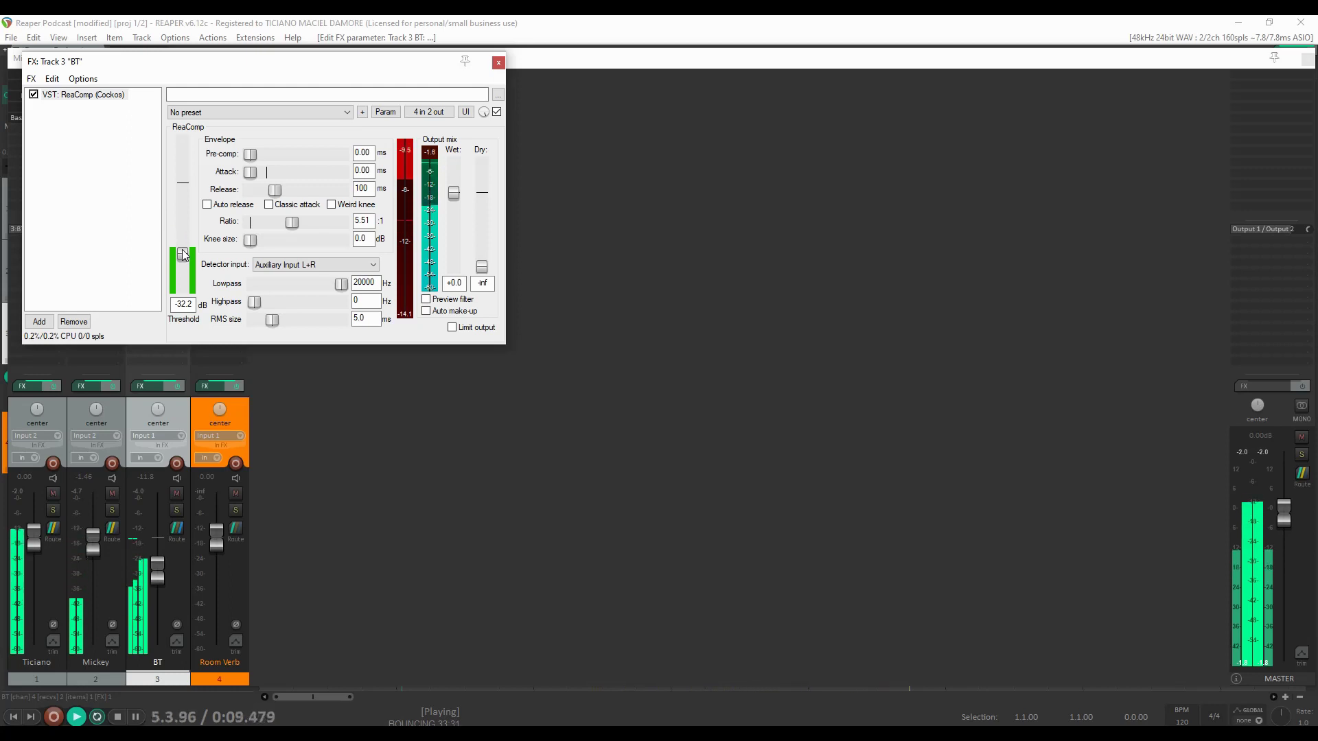
pyautogui.press('space')
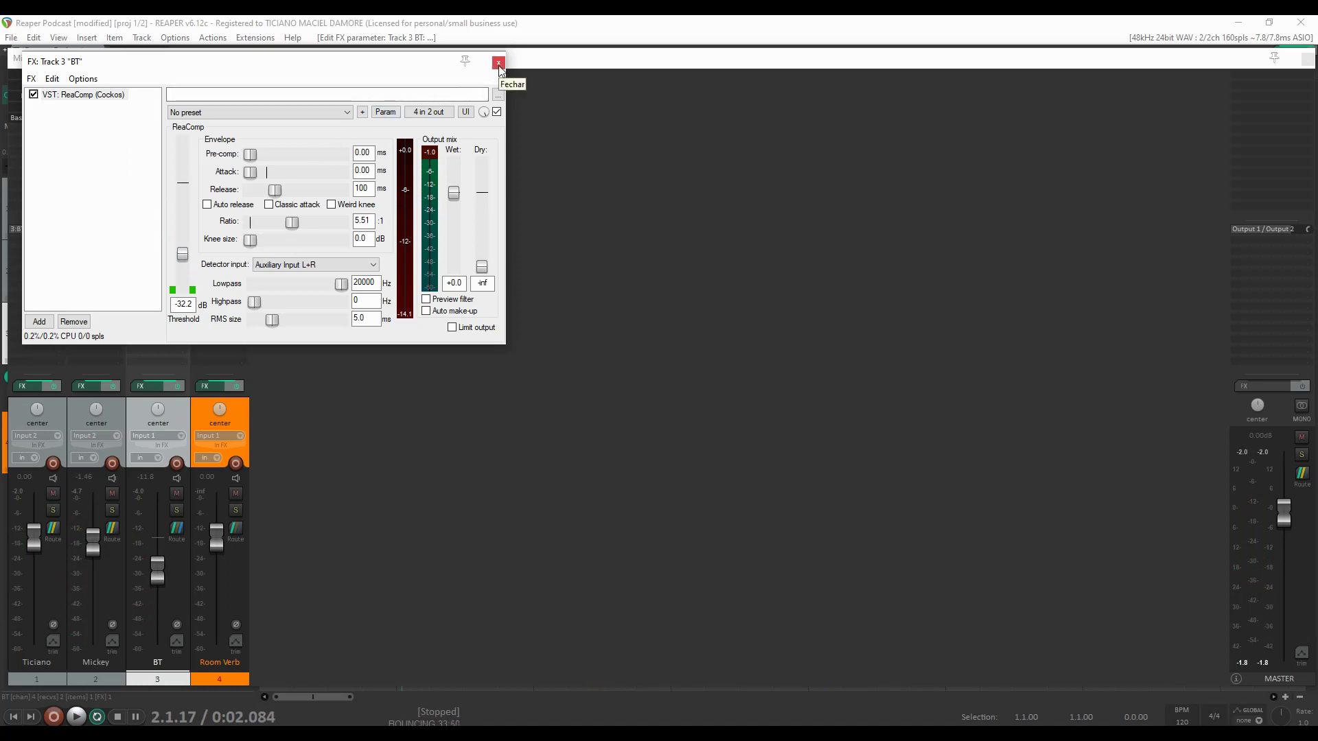
pyautogui.click(498, 64)
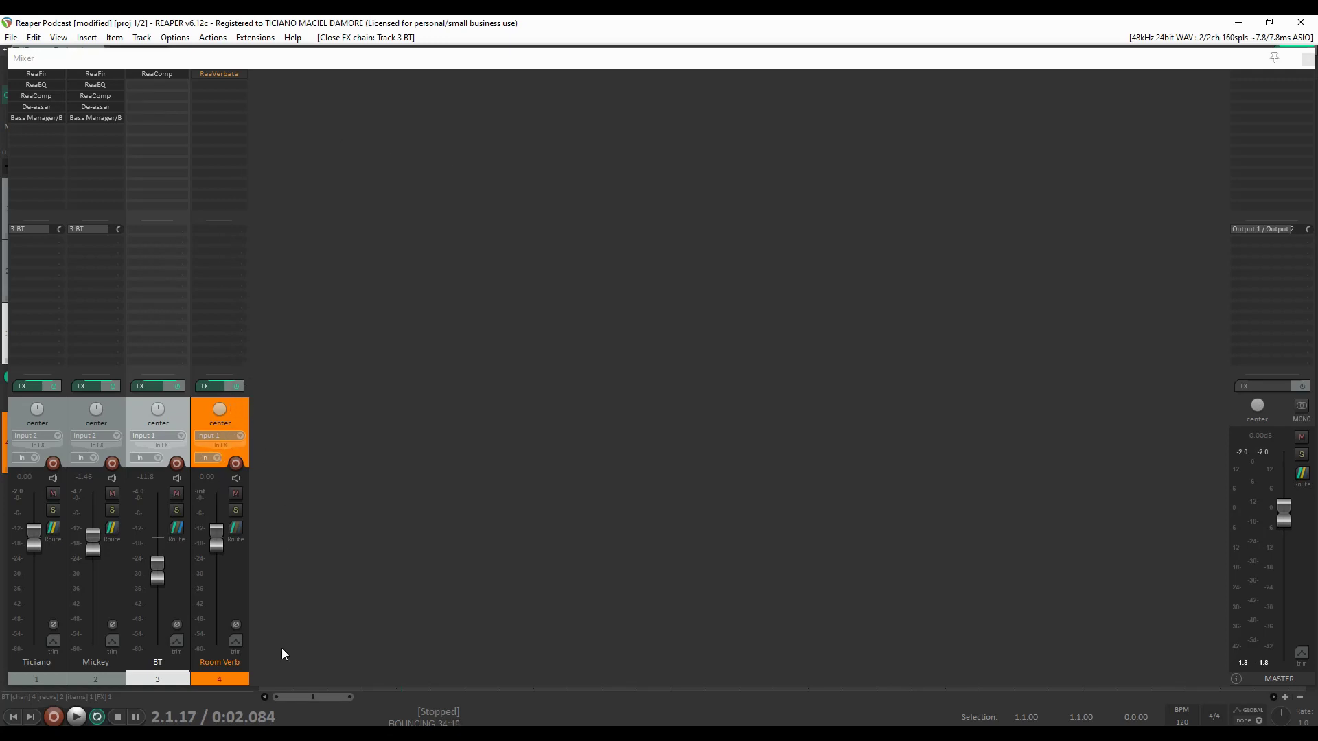
# Enable ReaVerbate on the Room Verb track and load its "sink - discrete room" preset.
pyautogui.click(204, 386)
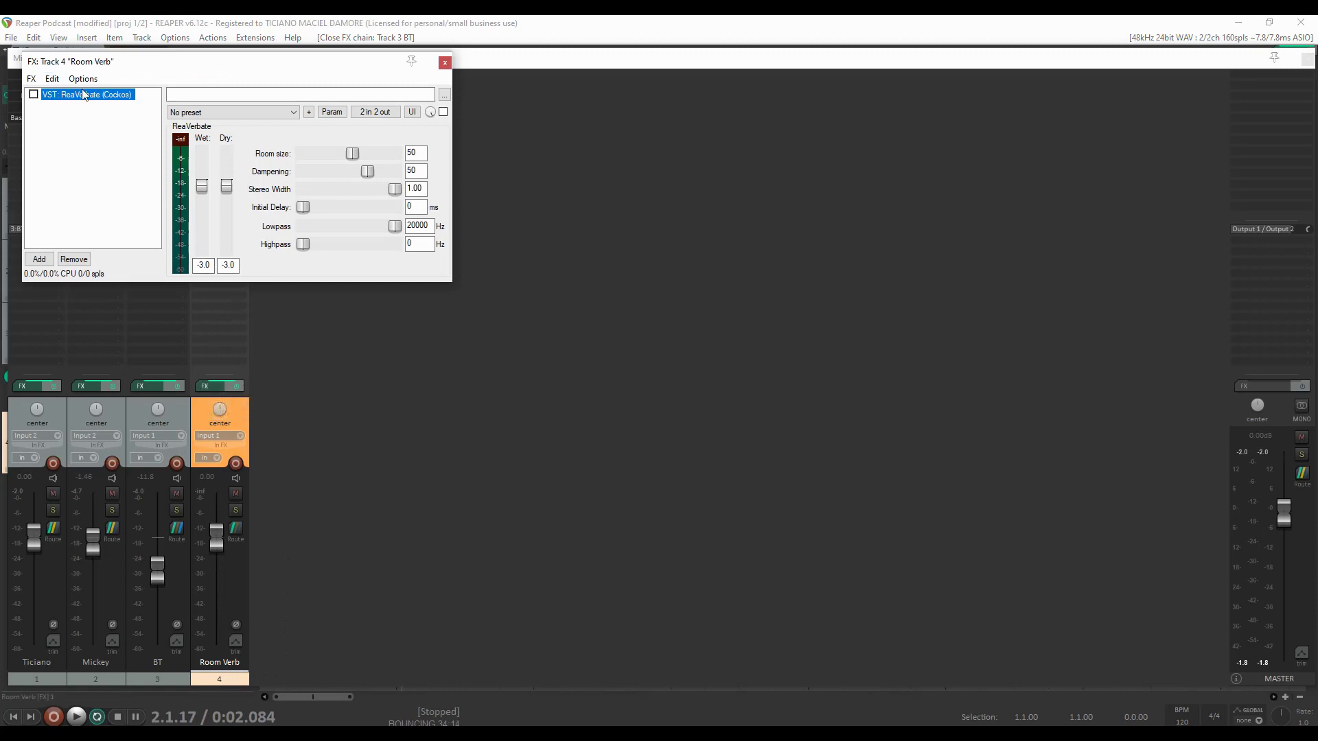
pyautogui.click(33, 95)
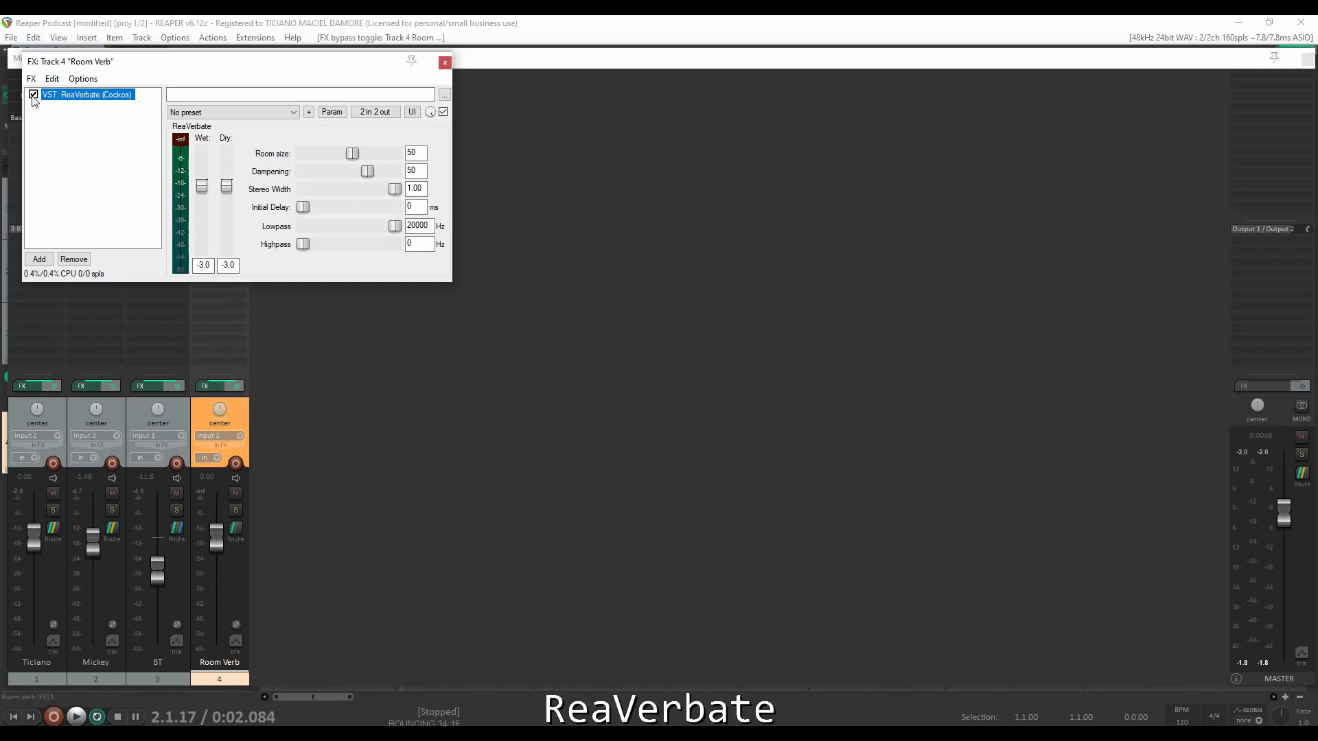
pyautogui.click(243, 113)
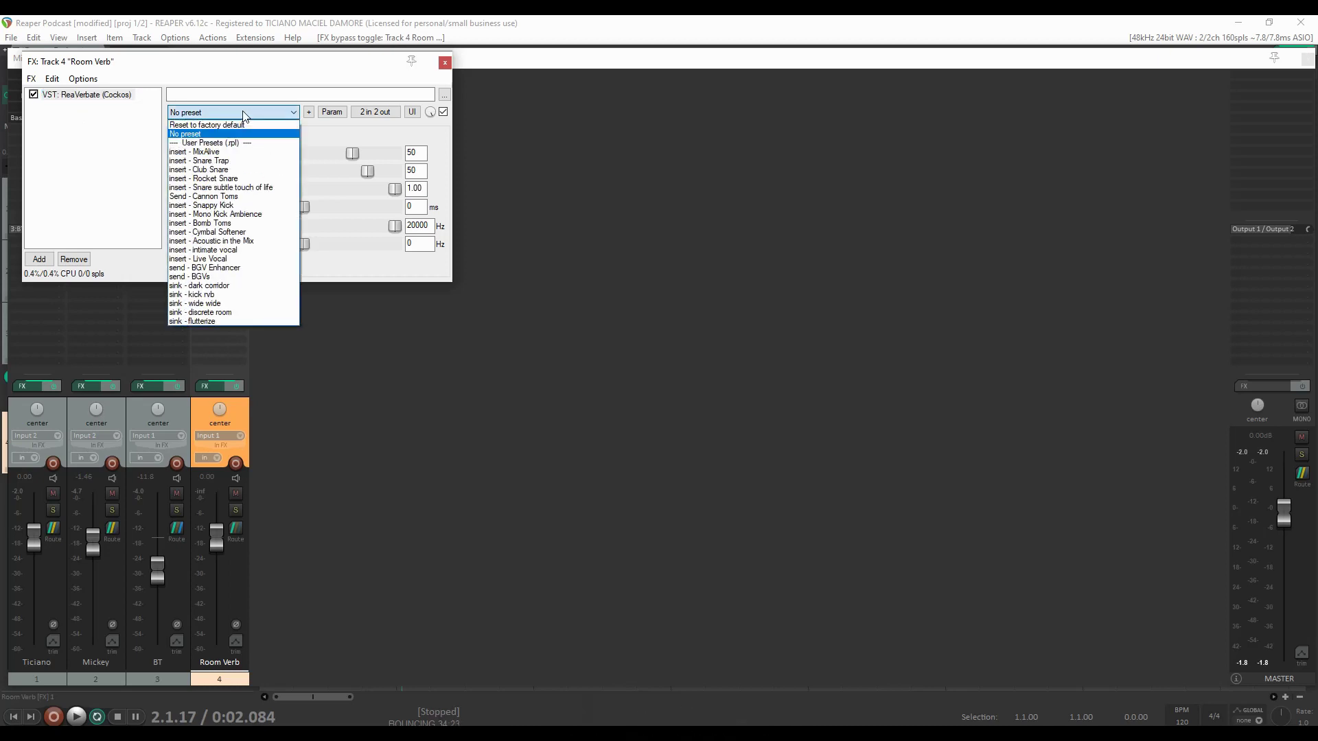
pyautogui.click(239, 313)
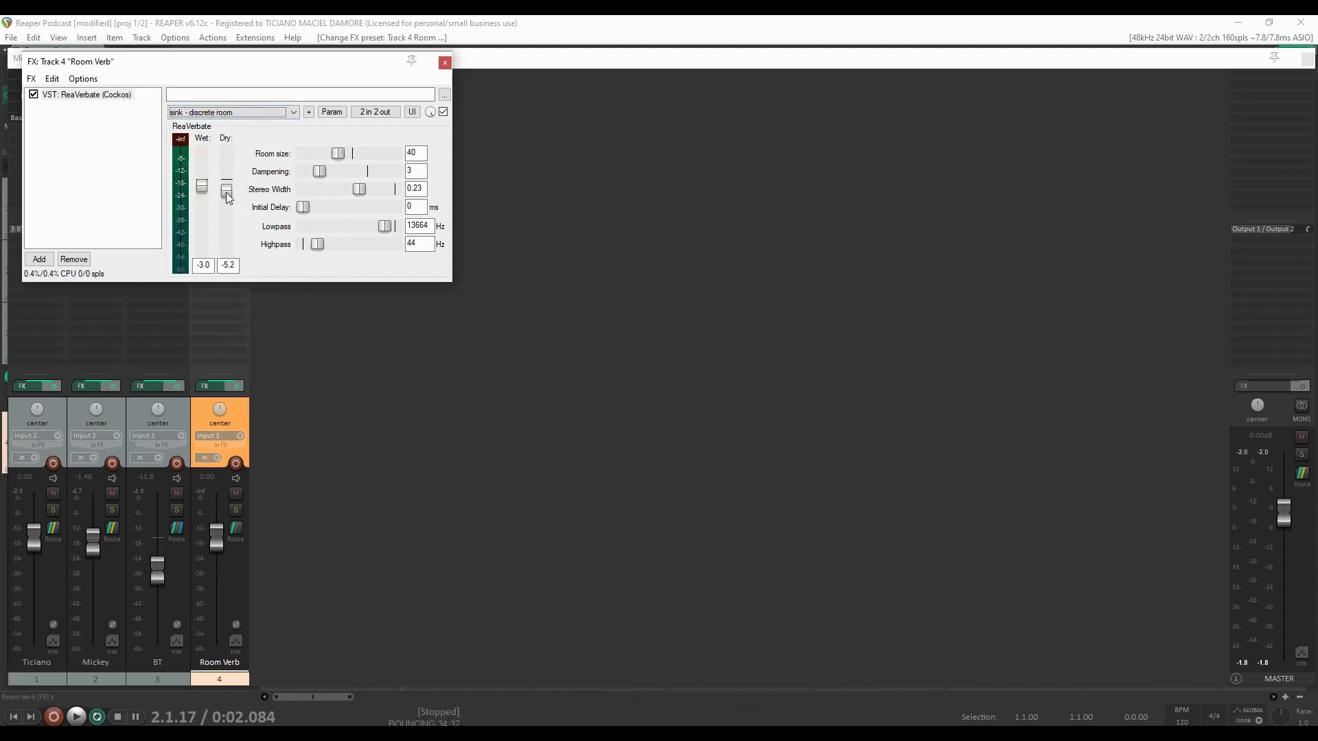
# Set ReaVerbate's dry level to -inf and its wet level to 0.0 dB, then close the effect window.
pyautogui.moveTo(226, 194); pyautogui.dragTo(224, 255)
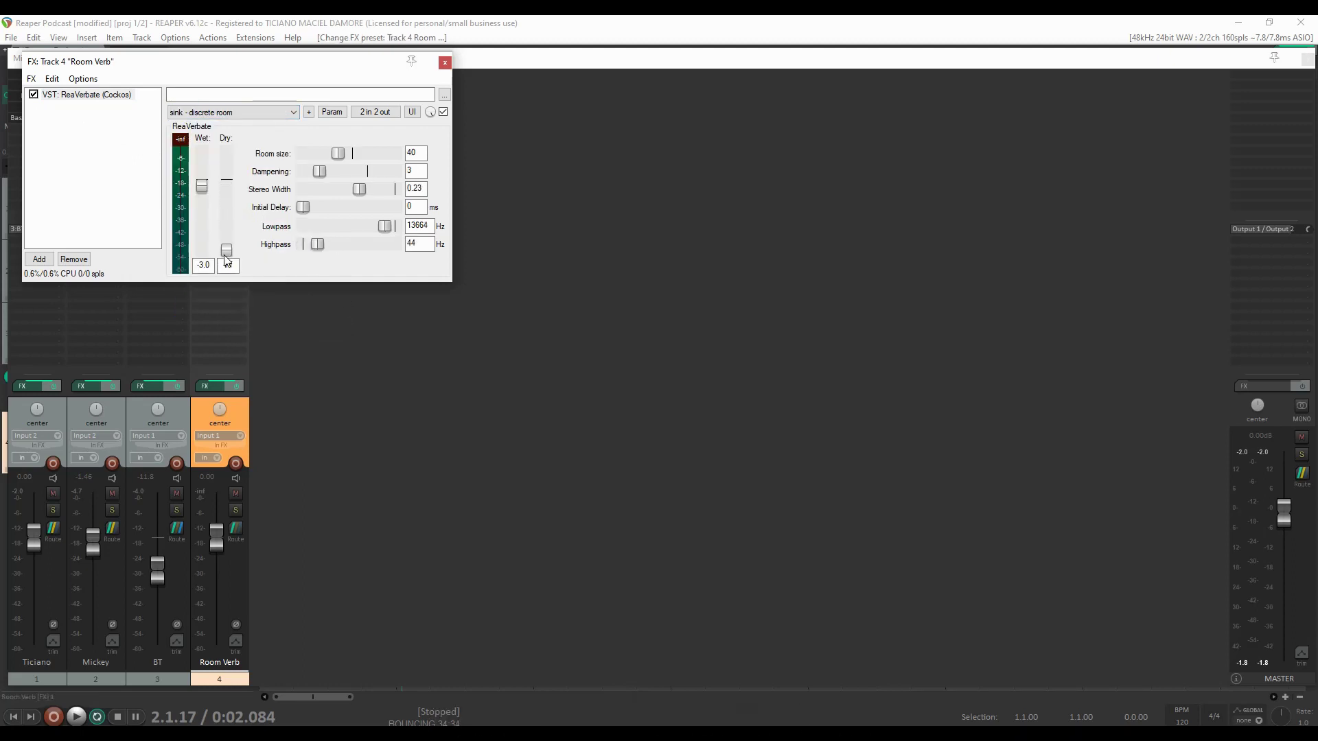
pyautogui.doubleClick(199, 187)
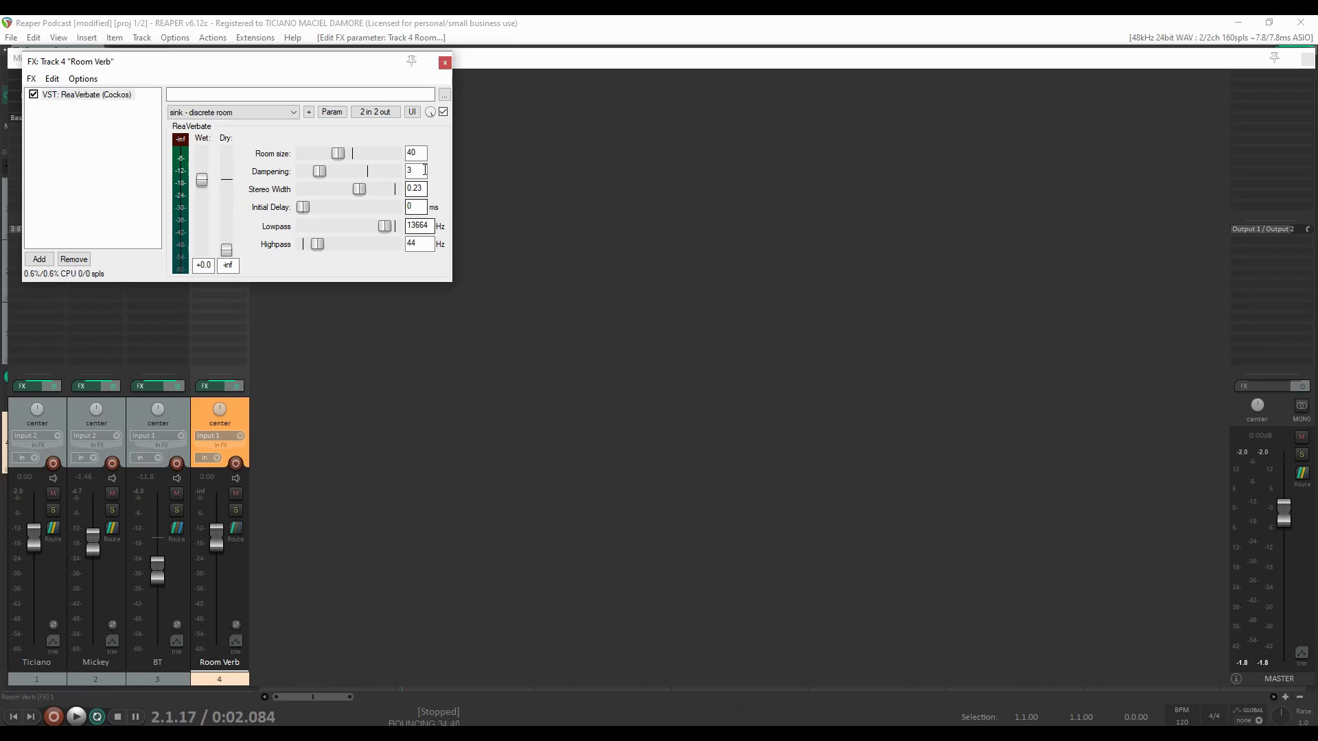
pyautogui.click(445, 62)
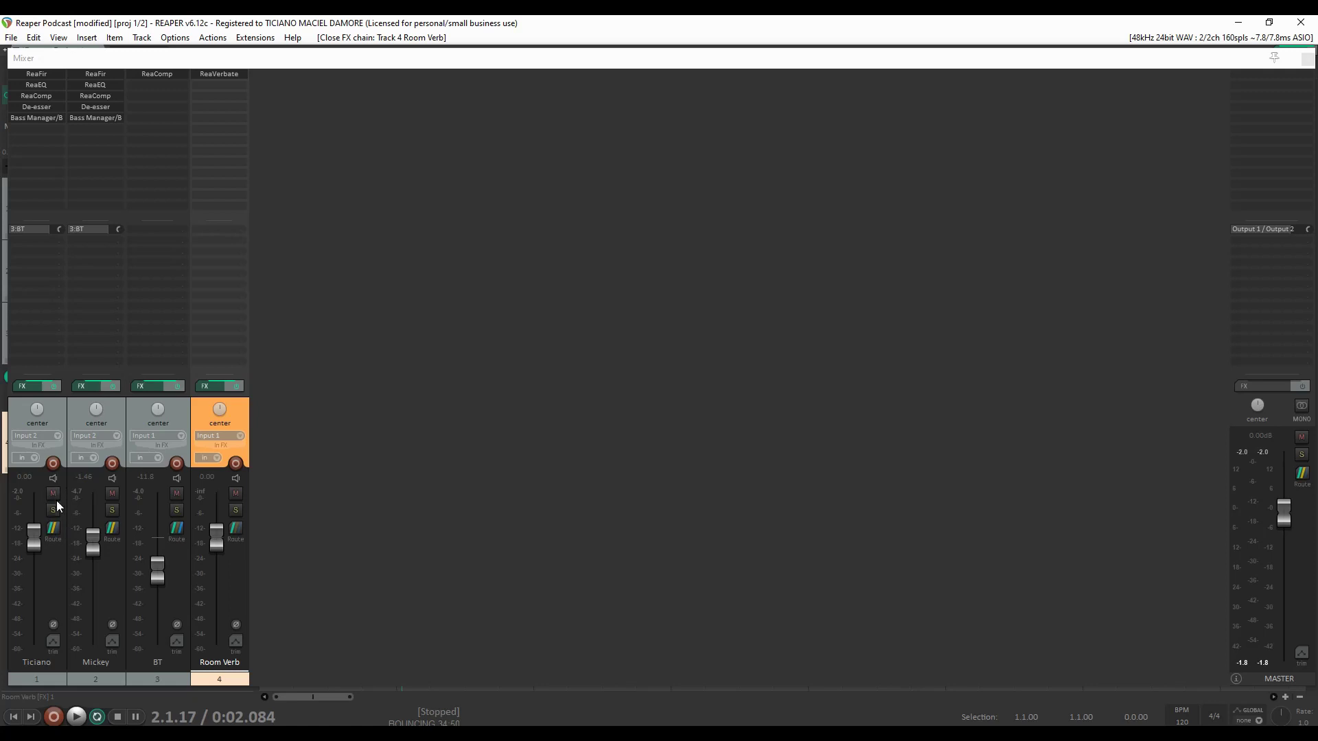
# Create a send from the first voice track to the Room Verb track with its level at -inf.
pyautogui.click(55, 533)
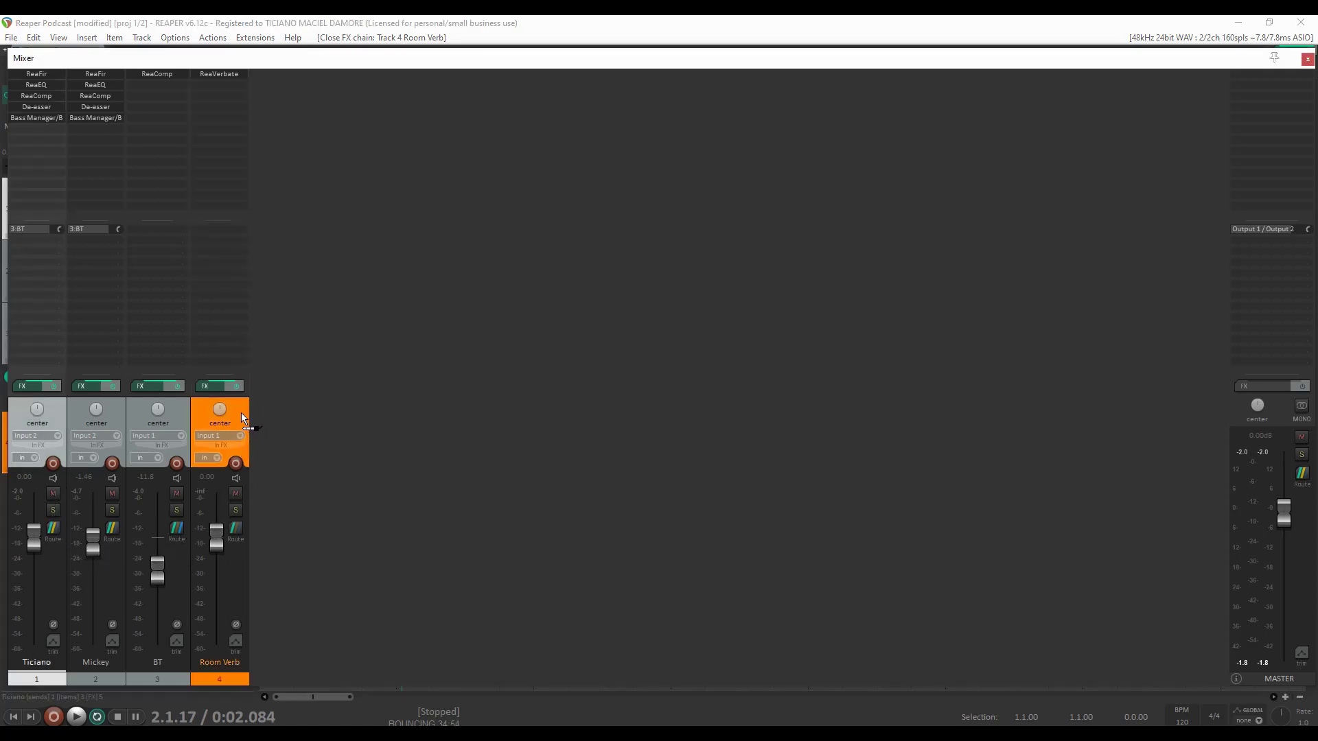
pyautogui.moveTo(241, 413); pyautogui.dragTo(241, 413)
pyautogui.moveTo(335, 463); pyautogui.dragTo(256, 464)
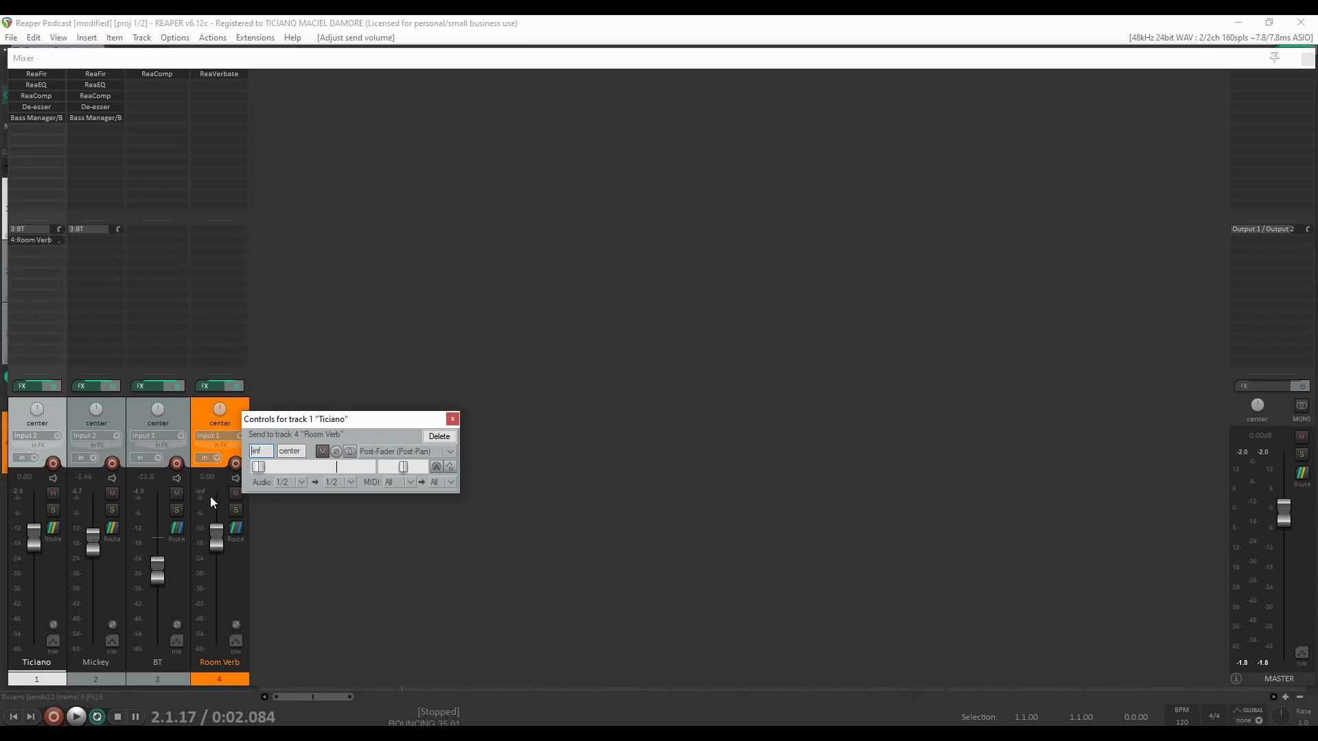
# Select the time range from 2.1.44 to about 4.2.28 over the first voice's speech and play it with the mixer shown.
pyautogui.hotkey('ctrl', 'm')
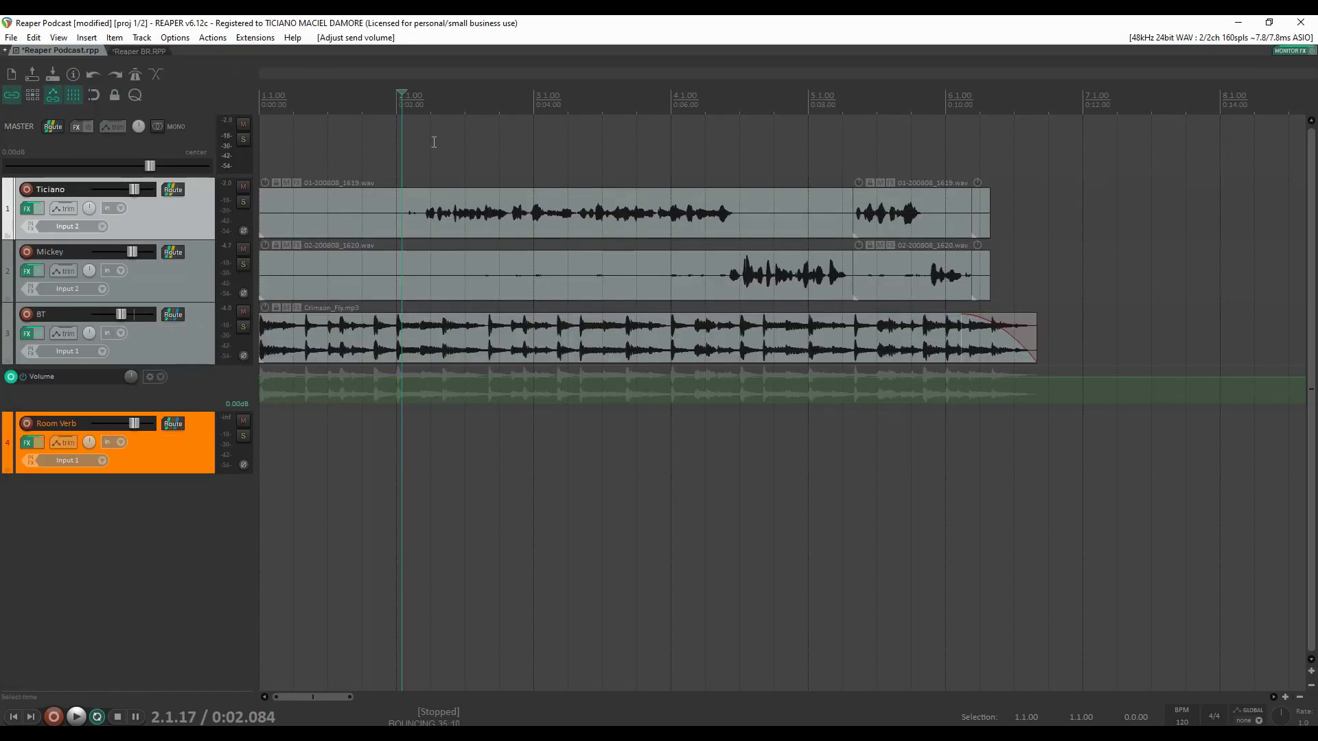
pyautogui.moveTo(411, 105); pyautogui.dragTo(714, 109)
pyautogui.hotkey('ctrl', 'm')
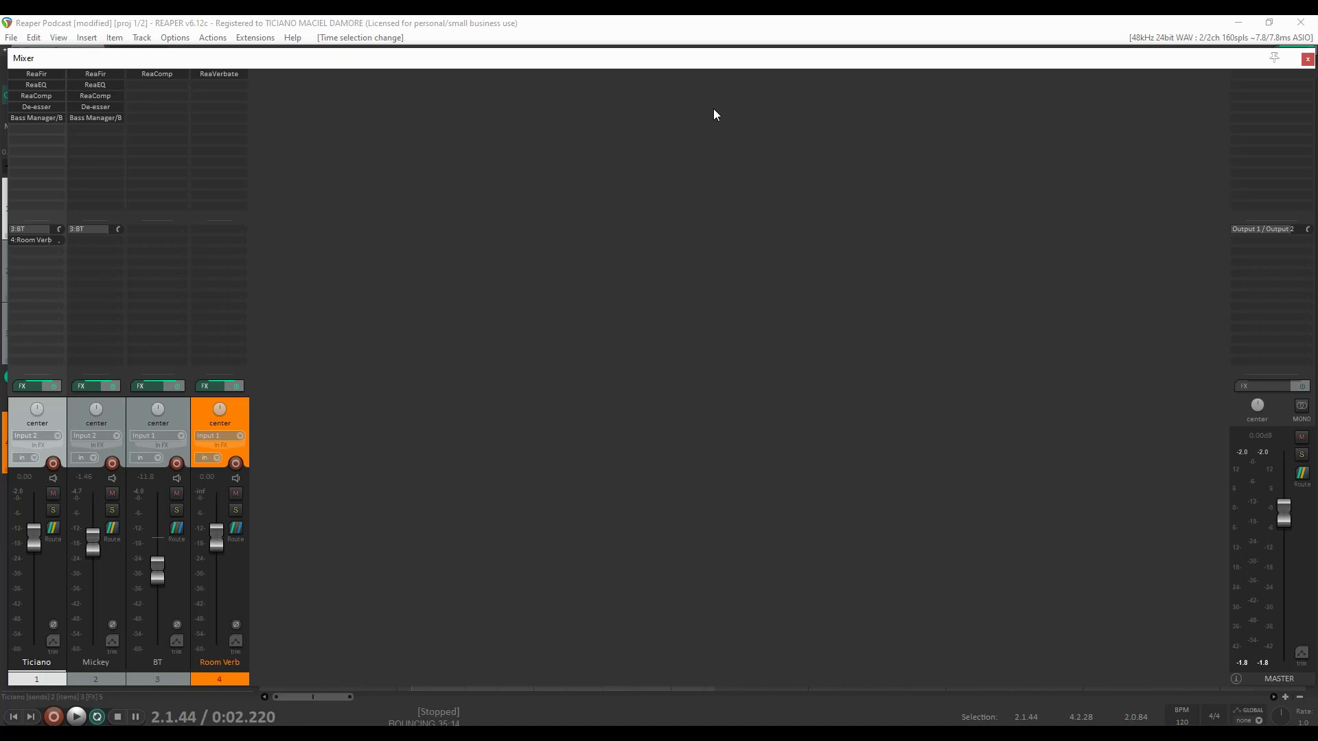
pyautogui.press('space')
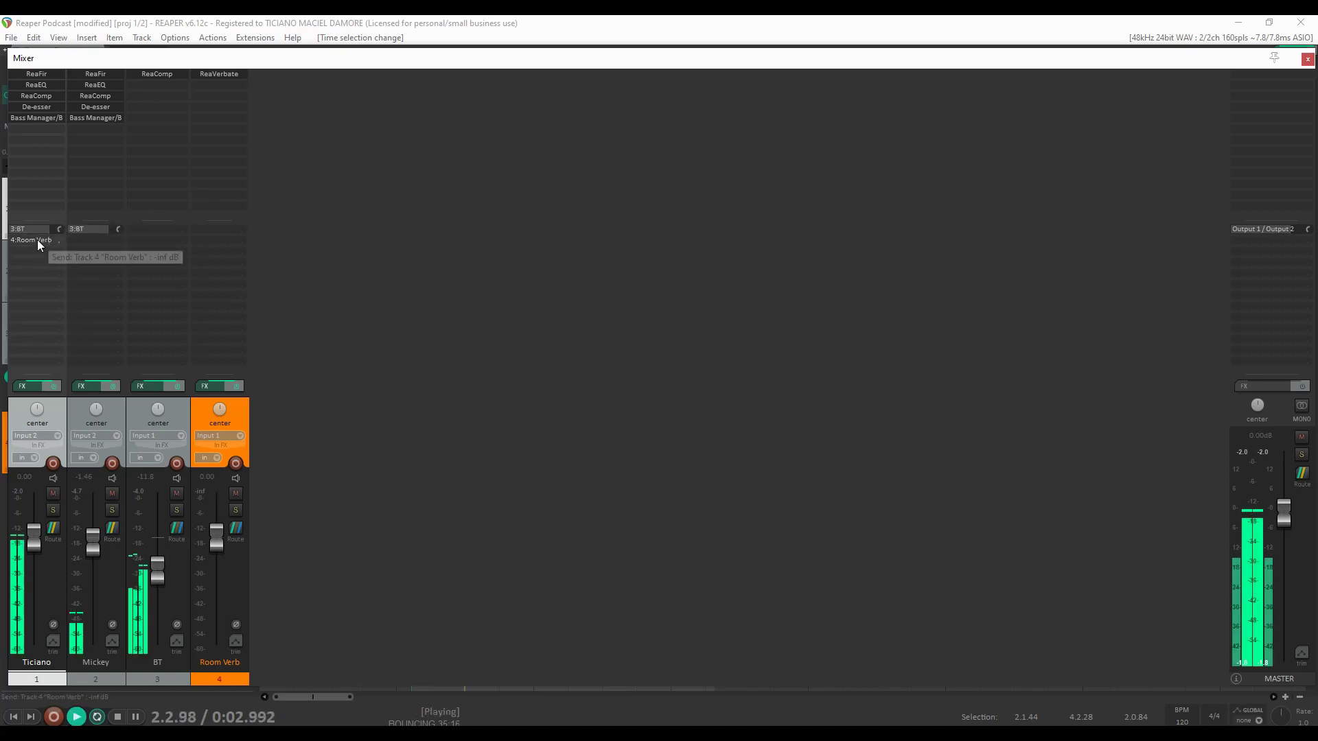
# Set the first voice track's Room Verb send to -14.01 dB, comparing it muted and unmuted, and copy the send to the second voice track.
pyautogui.click(37, 240)
pyautogui.moveTo(66, 295); pyautogui.dragTo(106, 297)
pyautogui.click(121, 279)
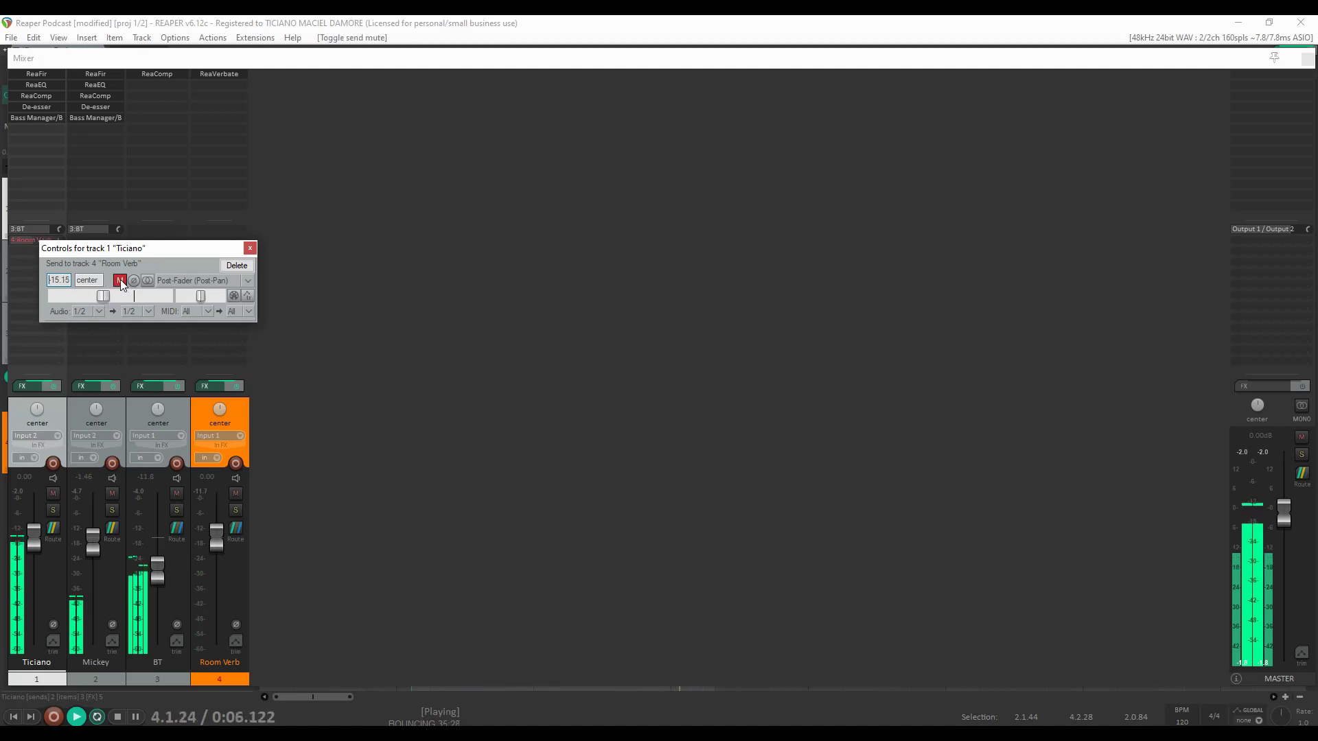
pyautogui.click(121, 280)
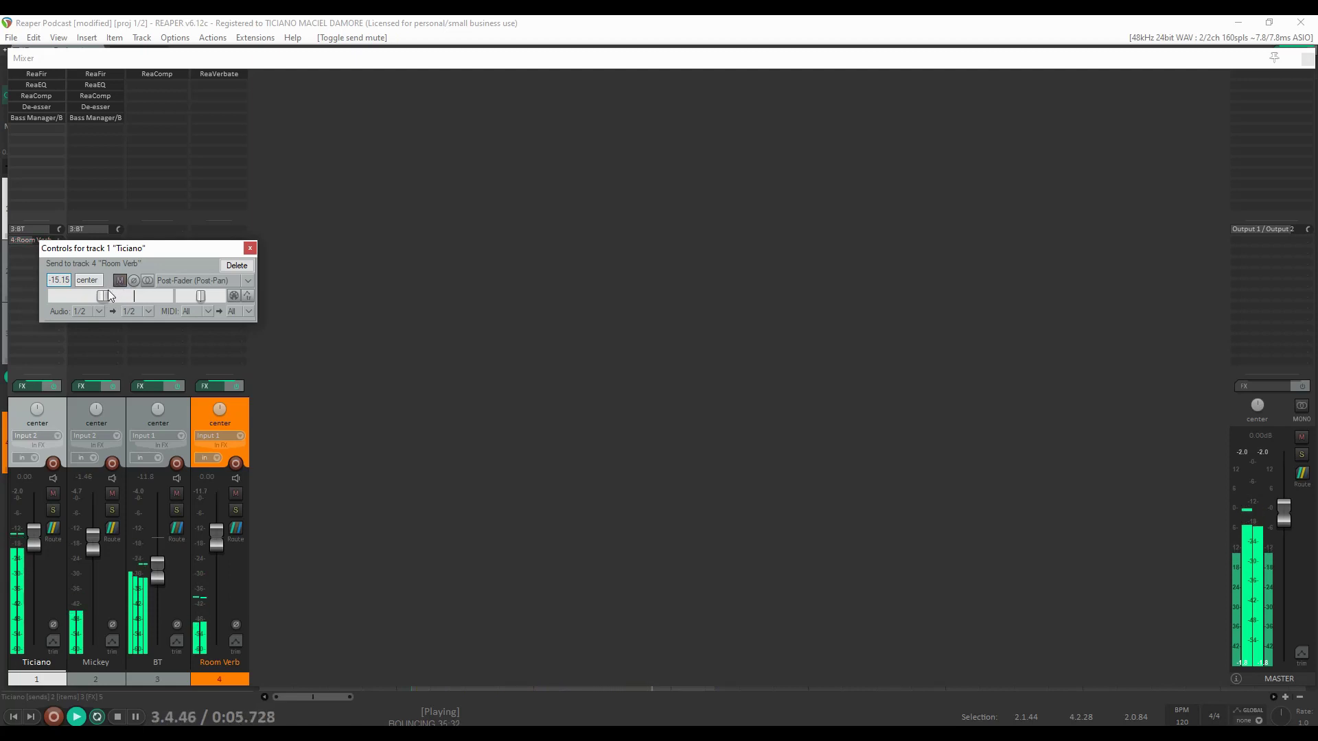
pyautogui.moveTo(104, 296); pyautogui.dragTo(105, 296)
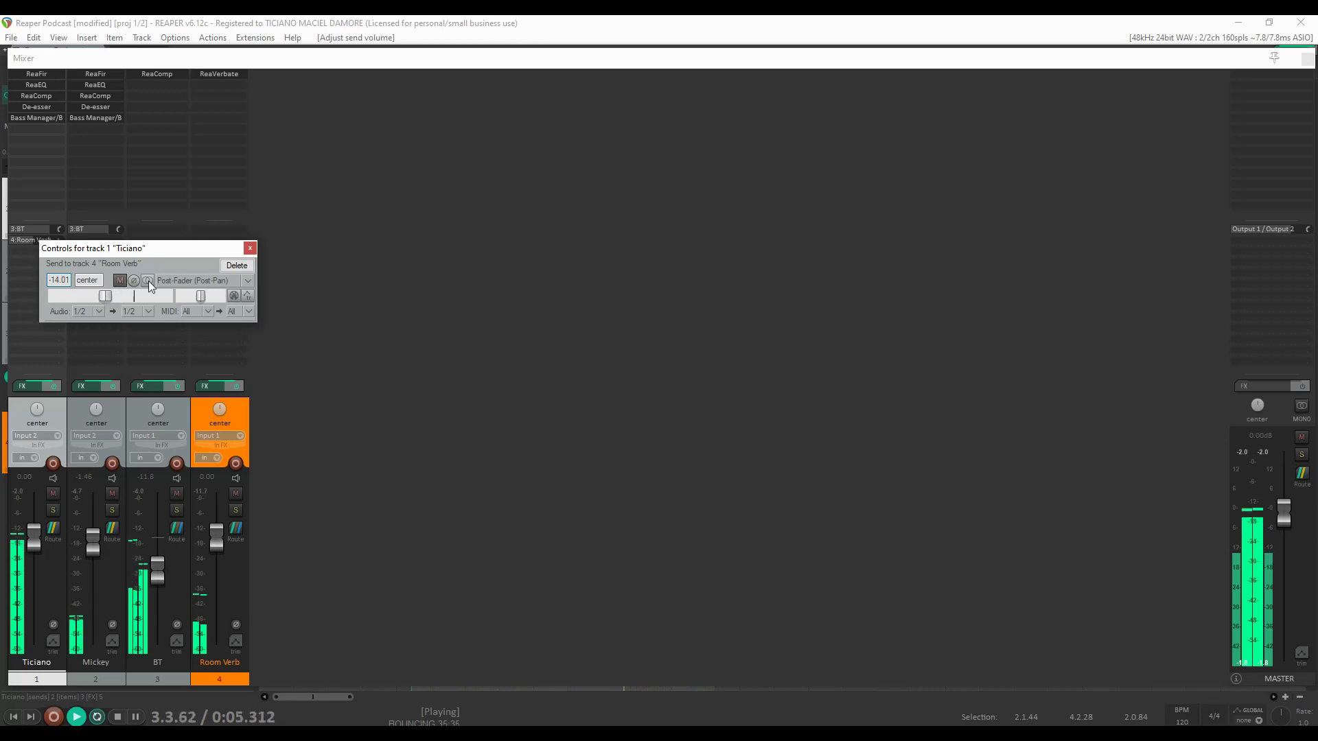
pyautogui.press('space')
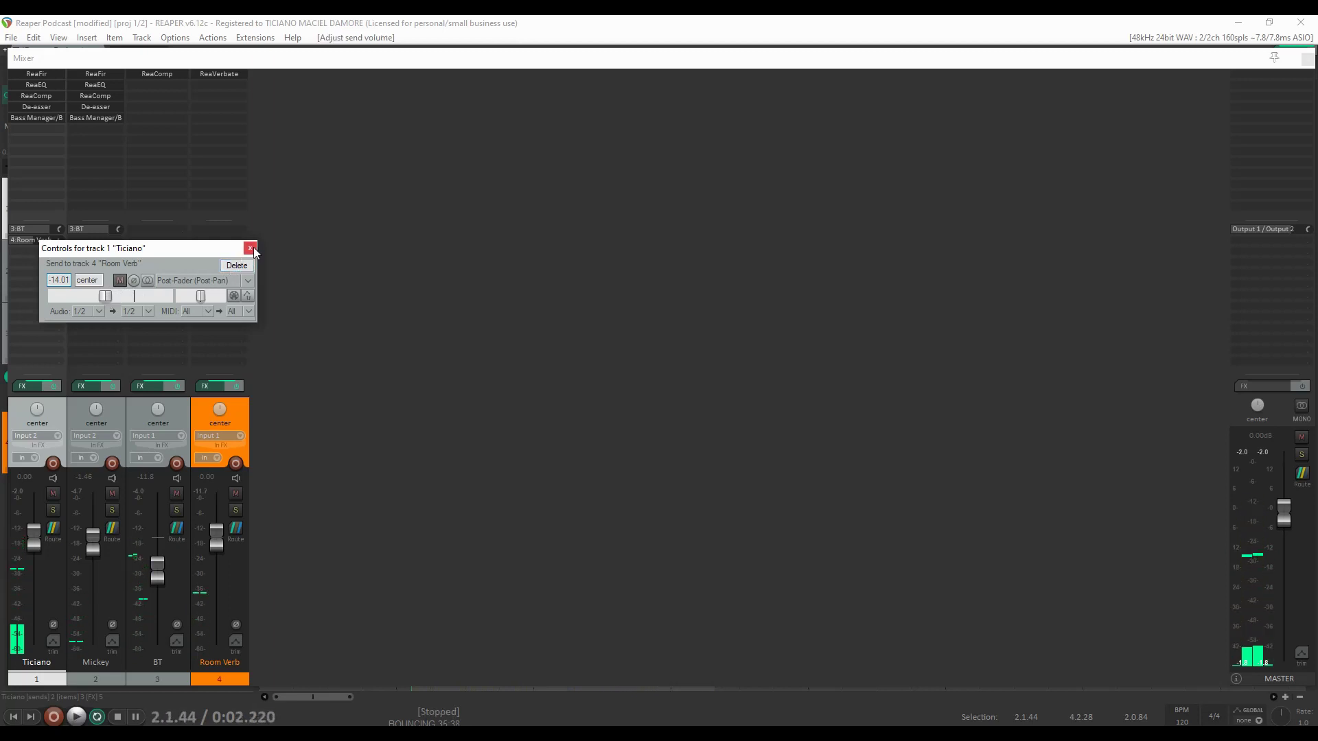
pyautogui.click(251, 248)
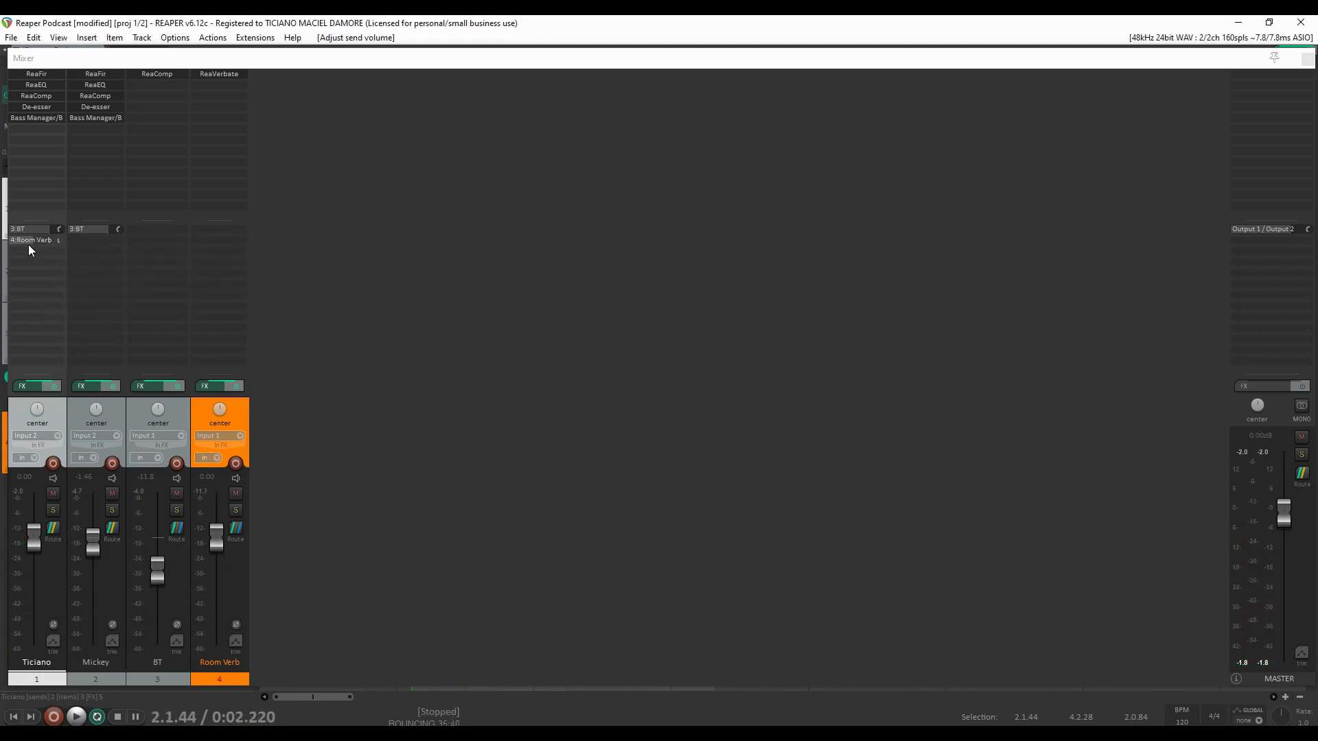
pyautogui.moveTo(92, 241); pyautogui.dragTo(92, 241)
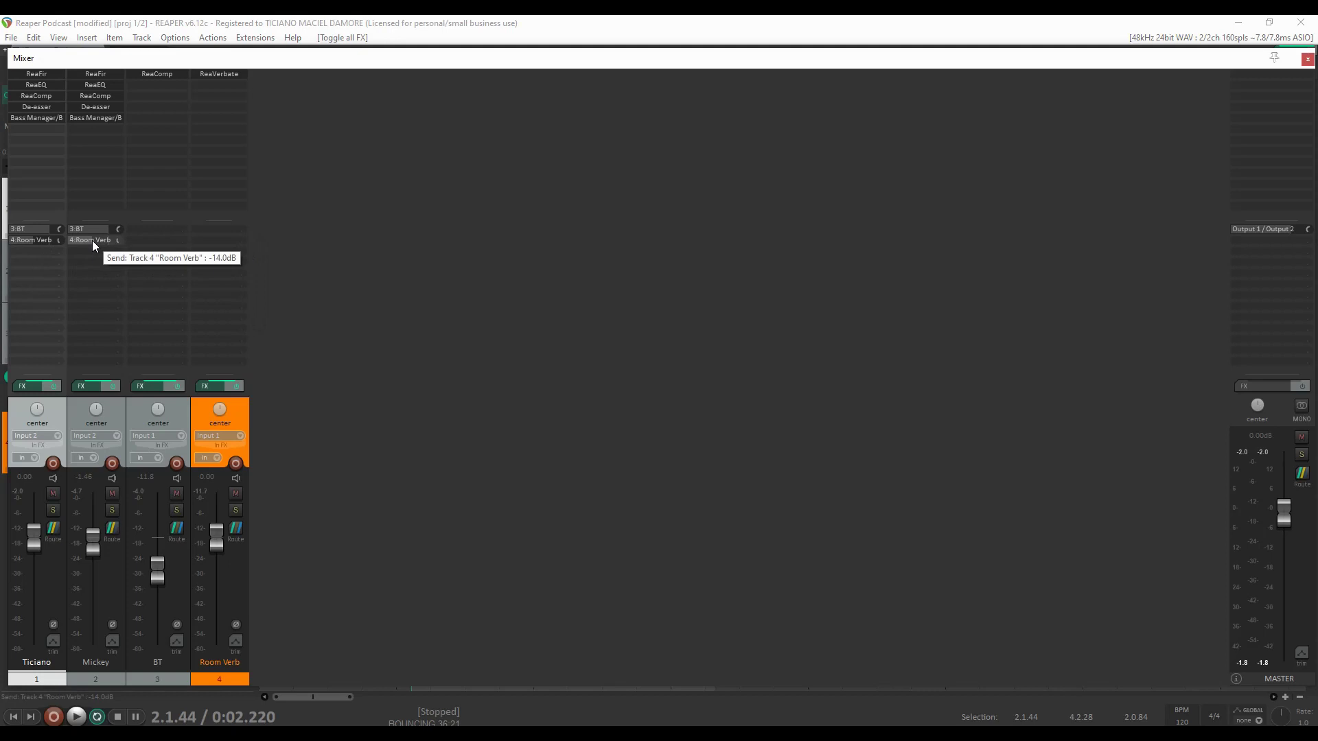
# Add the JS: Master Limiter effect to the master track.
pyautogui.hotkey('ctrl', 'm')
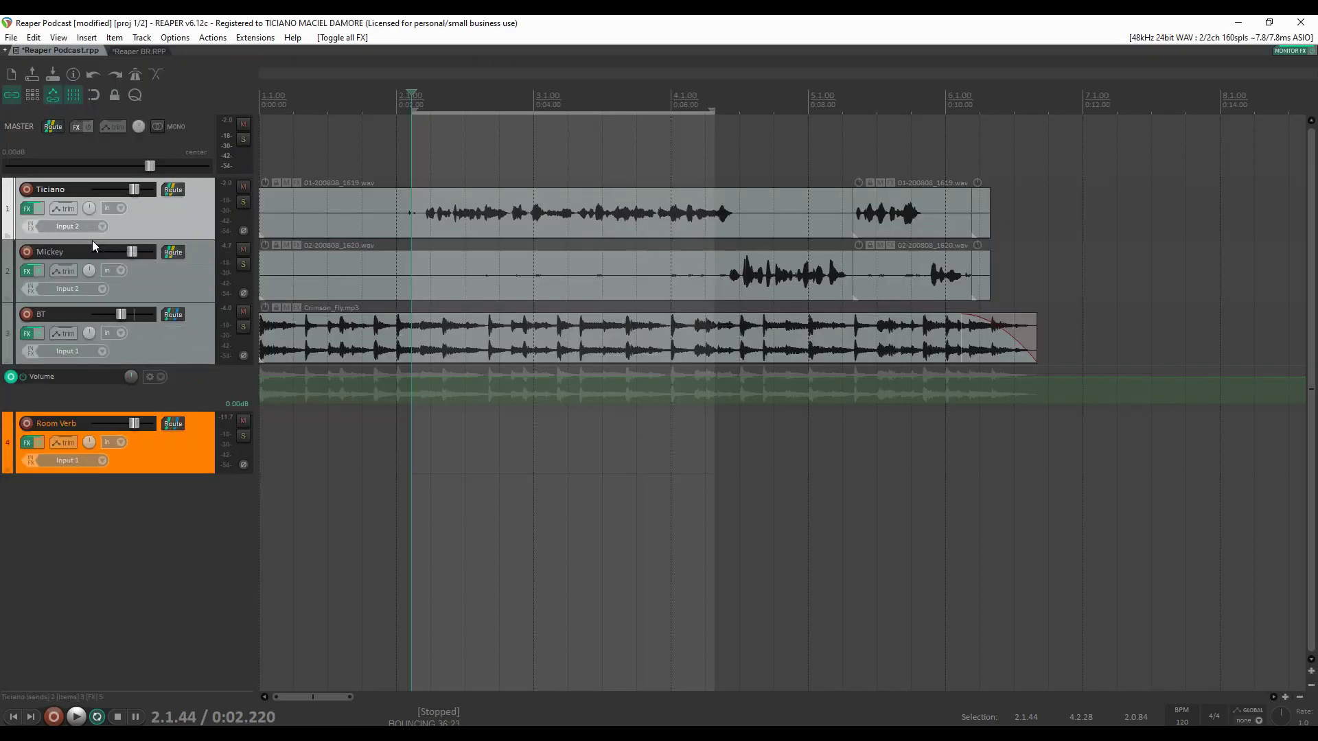
pyautogui.click(76, 127)
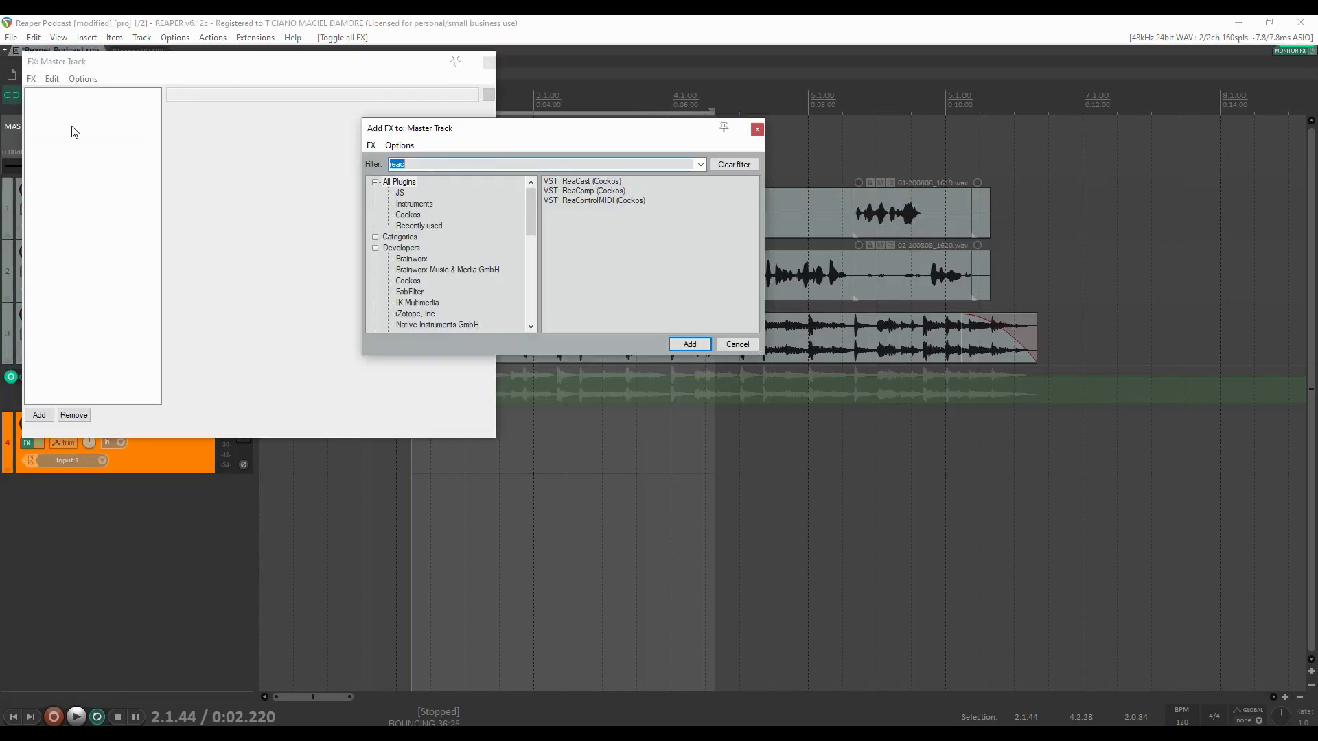
pyautogui.write('r')
pyautogui.press('BackSpace')
pyautogui.press('BackSpace')
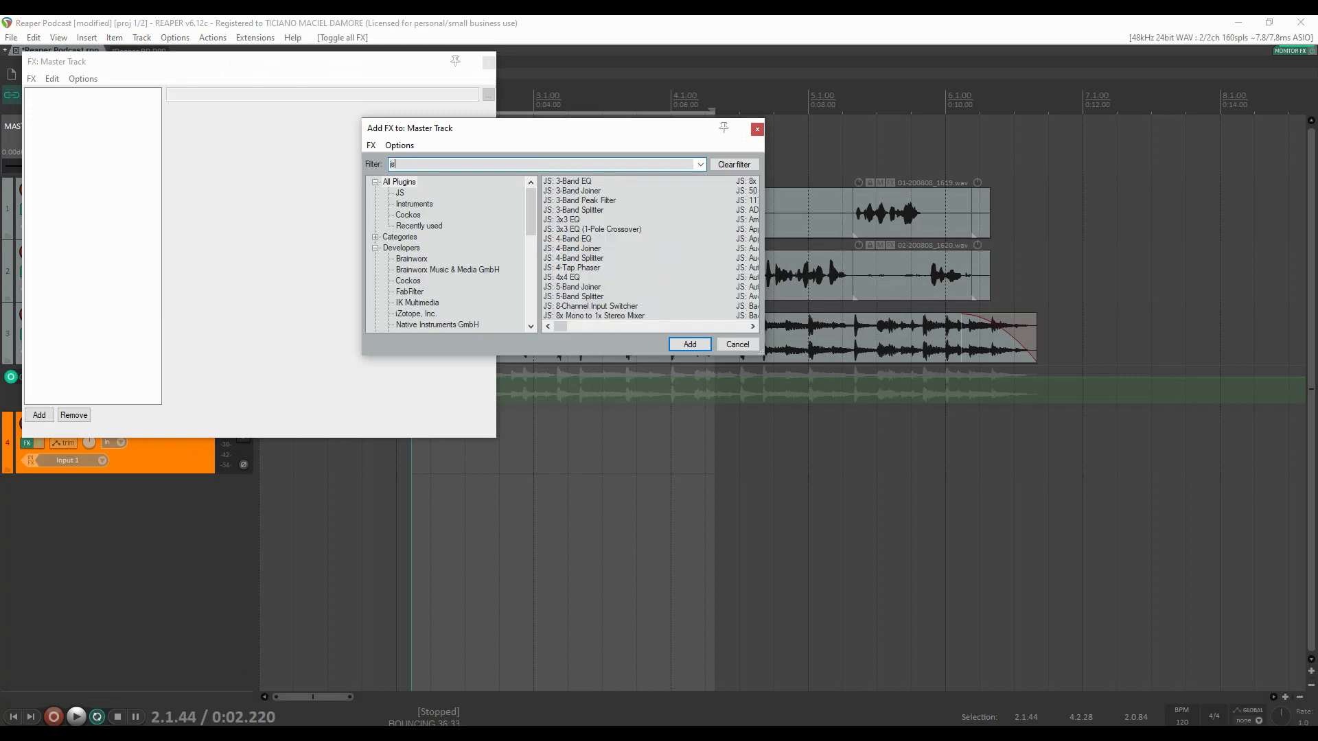
pyautogui.write('js: mas')
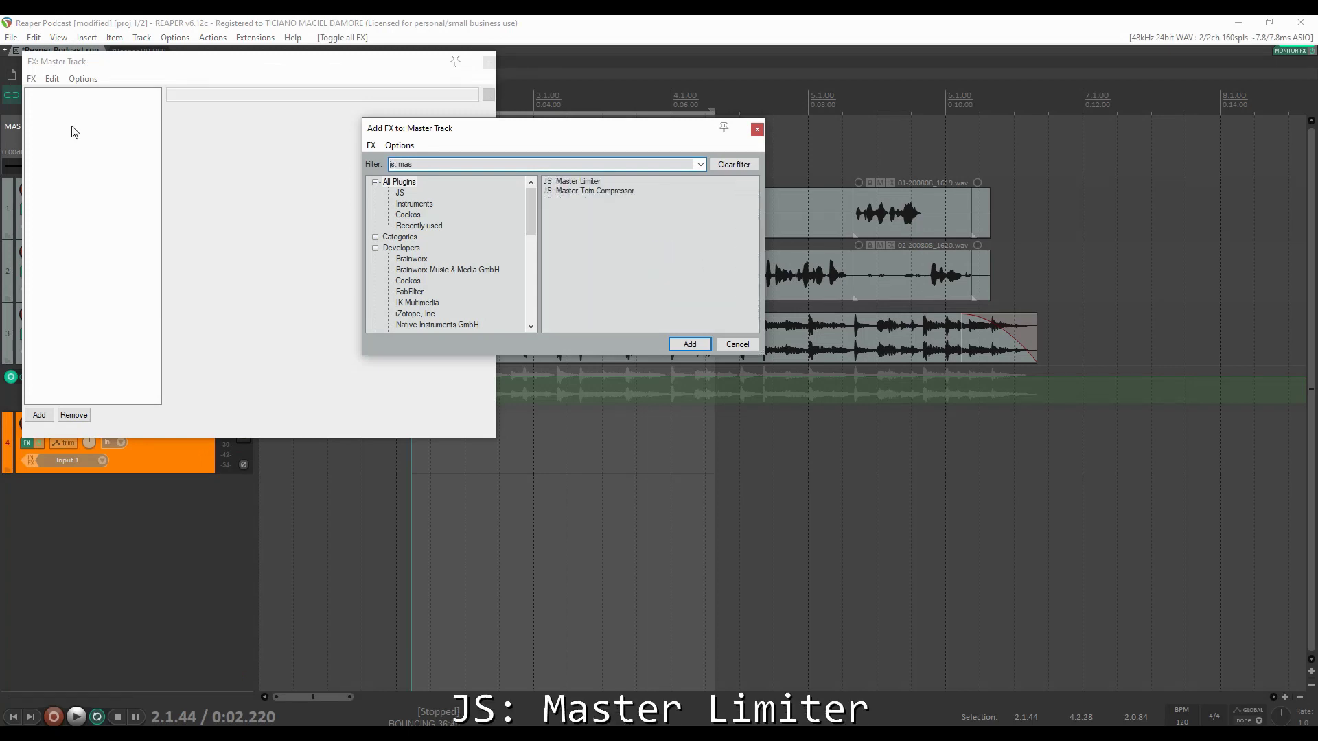
pyautogui.doubleClick(582, 180)
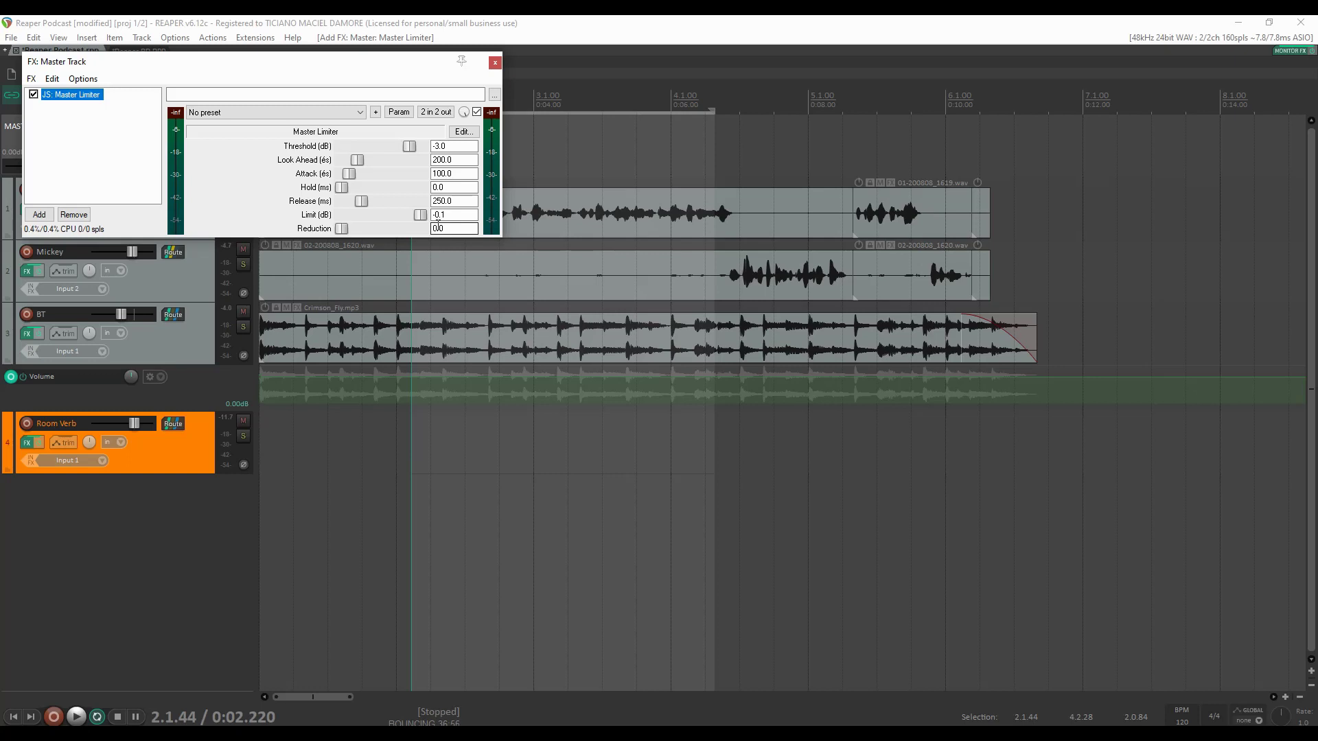
# Lower the Master Limiter's threshold to -19.5 dB while playing the selected passage, then replay it to check the result.
pyautogui.press('space')
pyautogui.moveTo(415, 145); pyautogui.dragTo(344, 158)
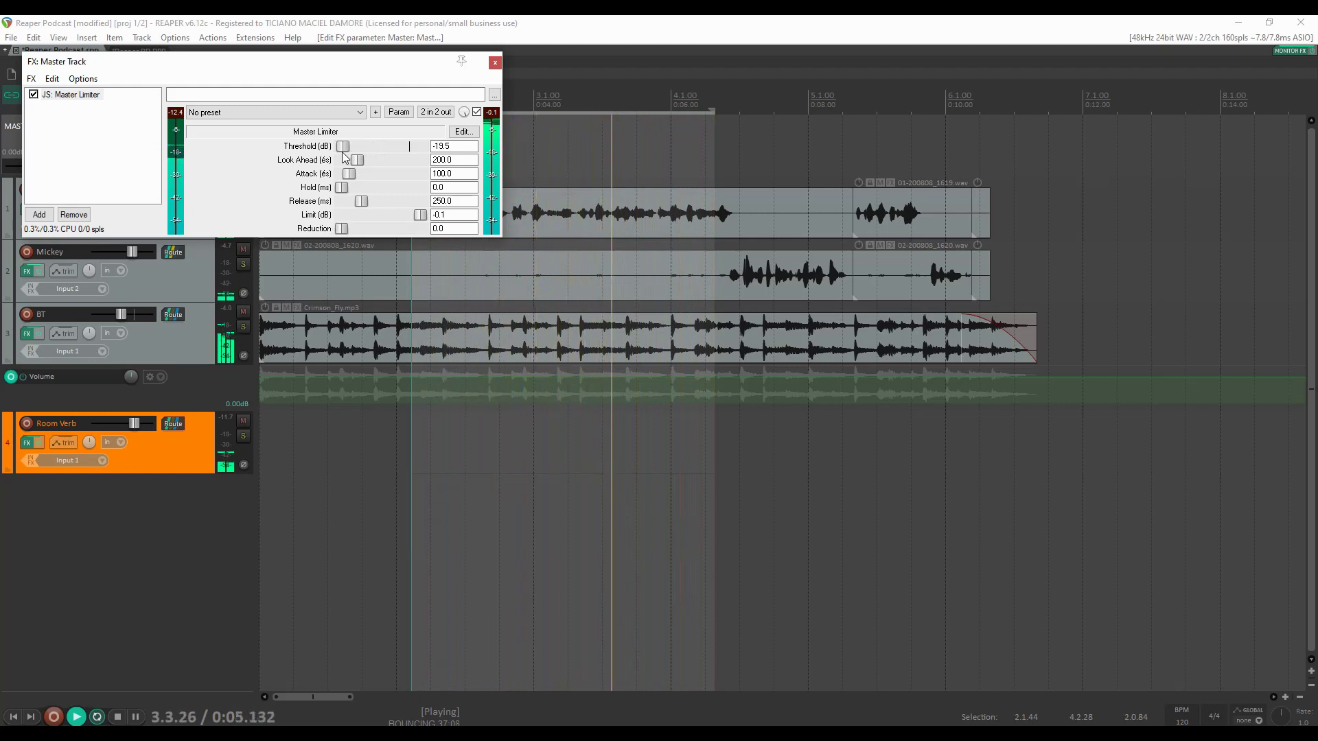
pyautogui.press('space')
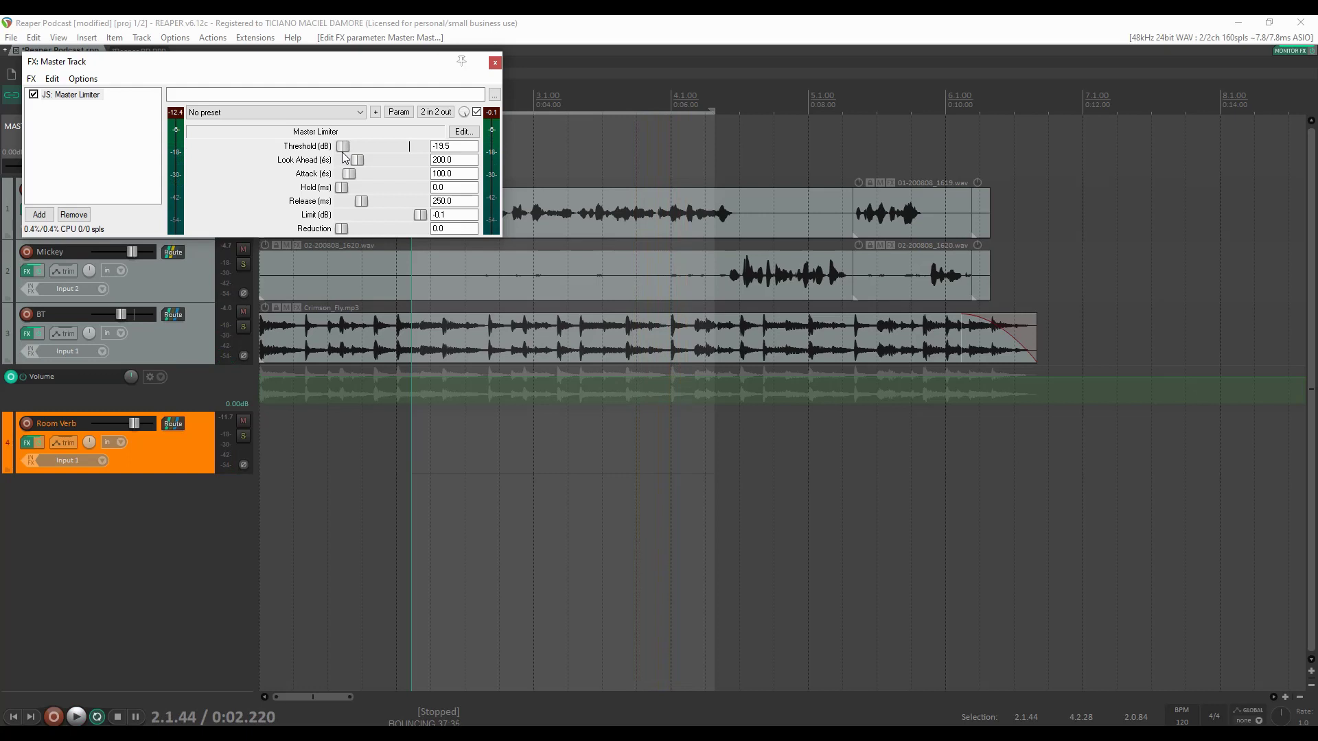
pyautogui.click(442, 147)
pyautogui.press('space')
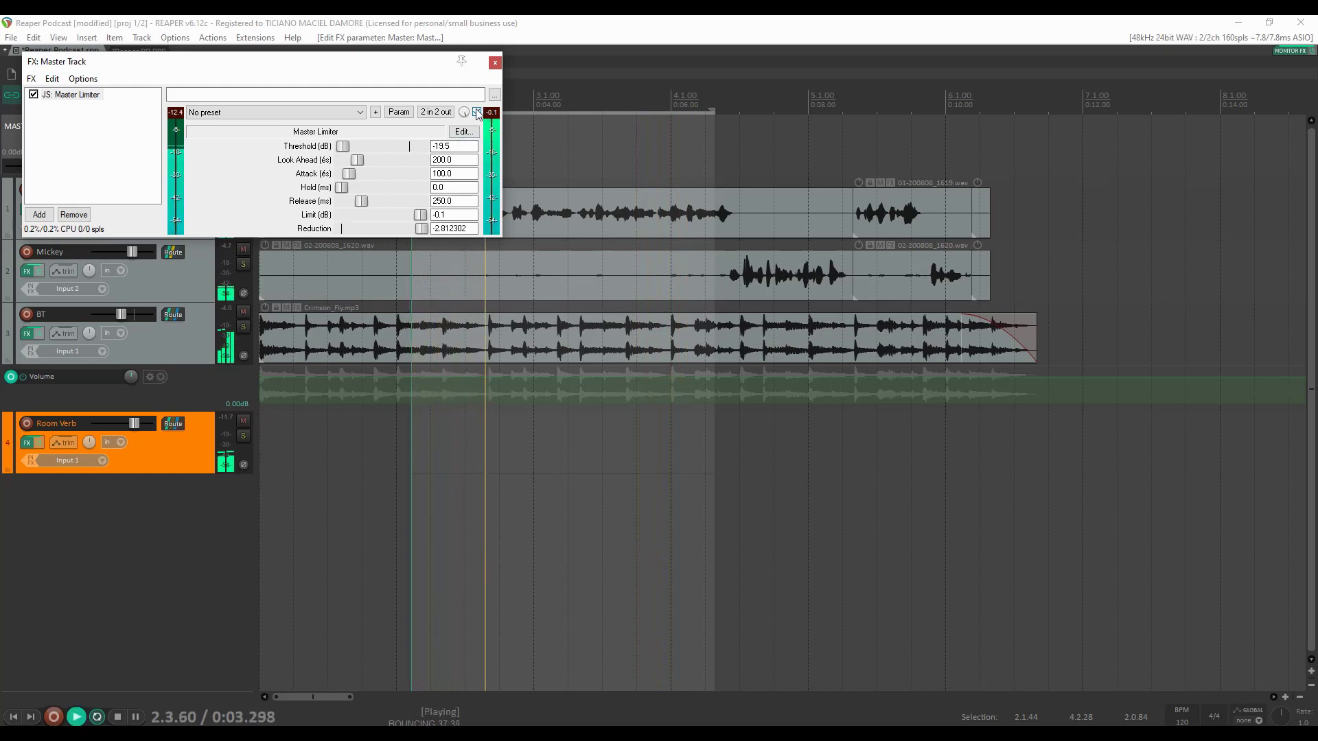
# Compare the playing passage with the Master Limiter bypassed and enabled, leave the limiter on and stop playback.
pyautogui.click(477, 113)
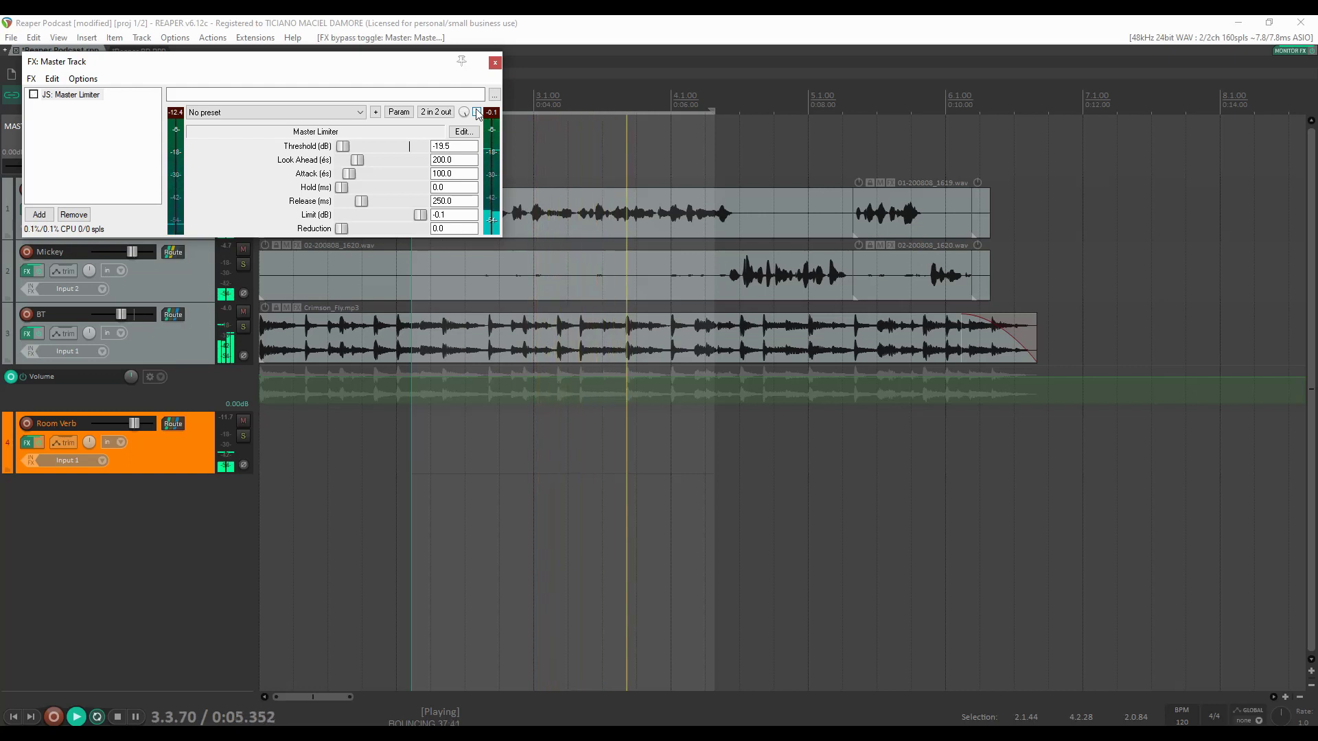
pyautogui.click(477, 112)
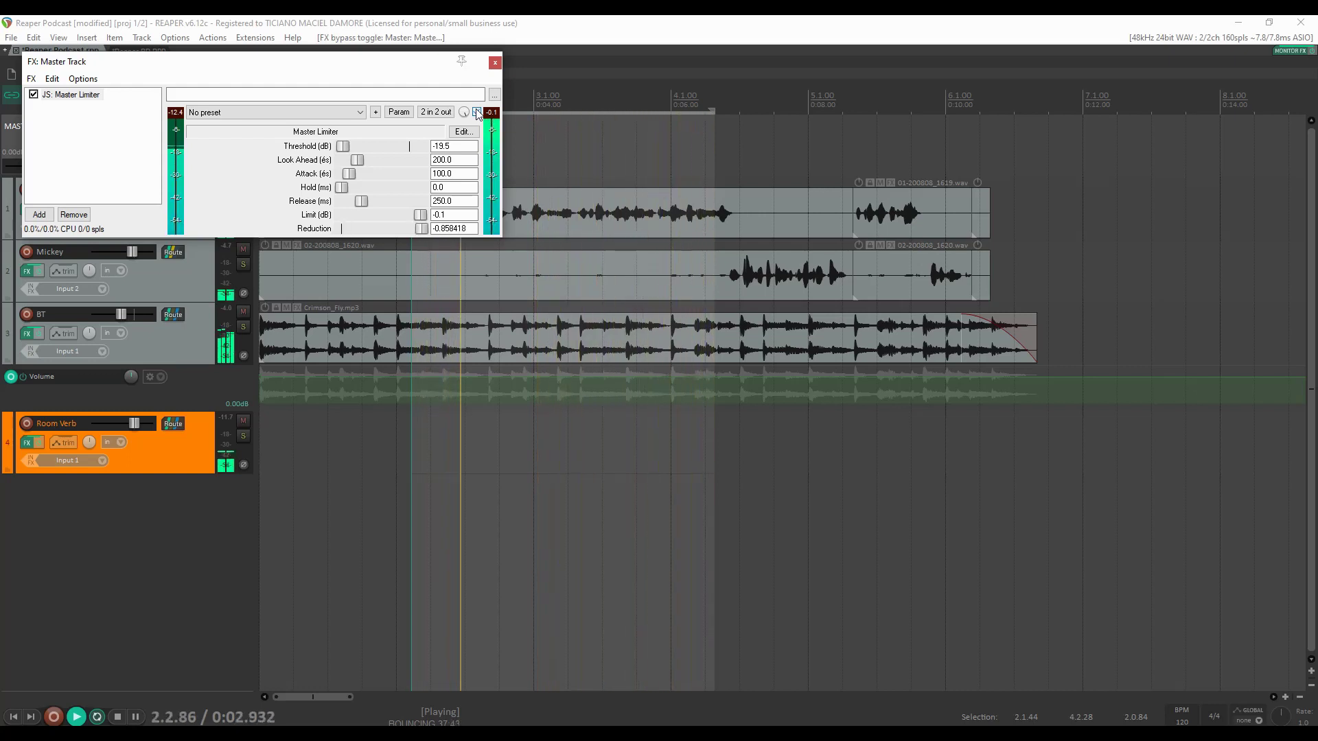
pyautogui.press('space')
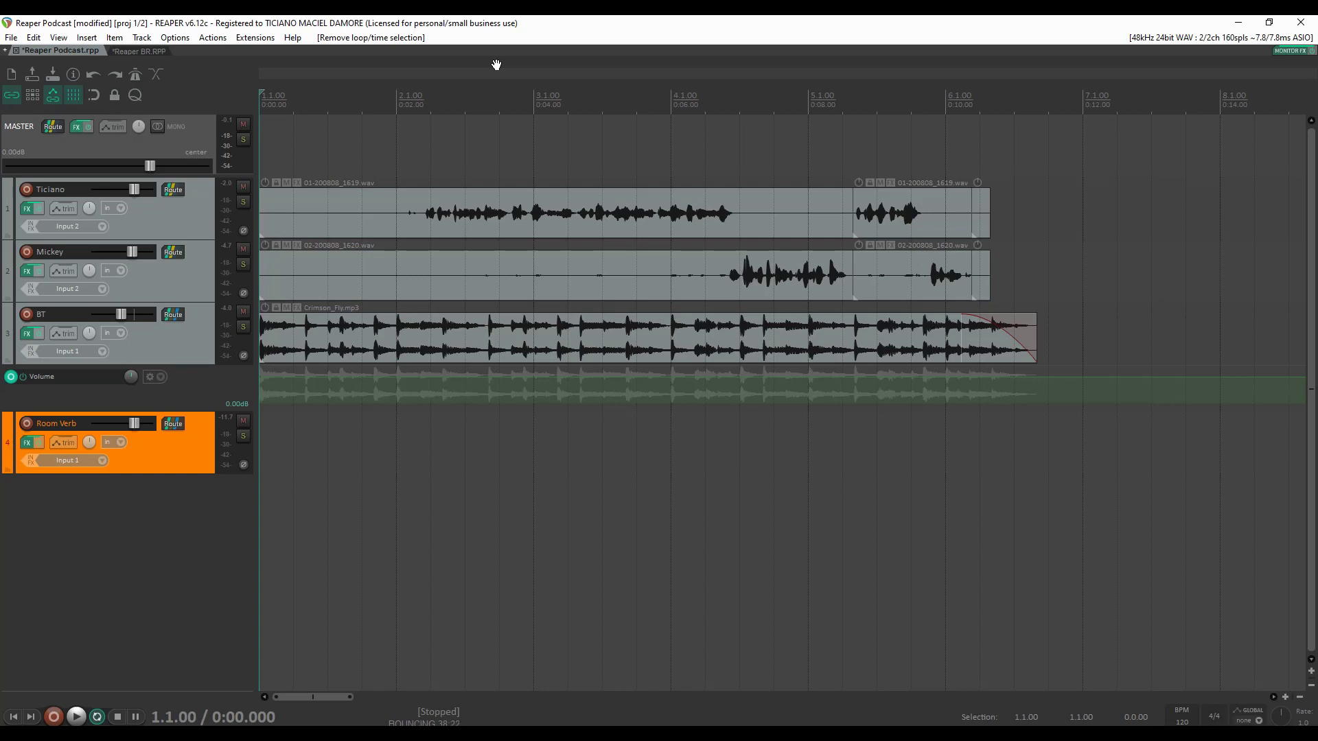
# Add the CLA-76 Mono (Waves) compressor to the first voice track and place it between ReaComp and the De-esser.
pyautogui.click(26, 208)
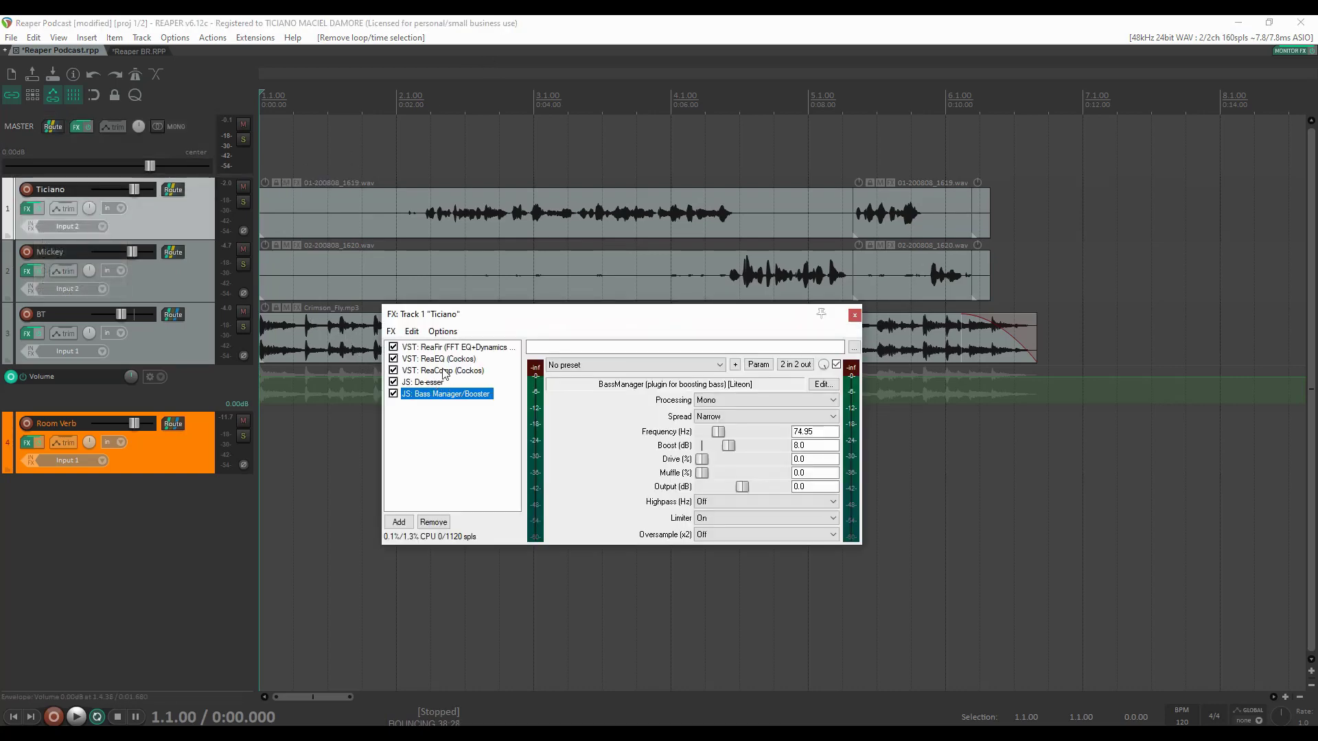
pyautogui.click(409, 526)
pyautogui.write('cla')
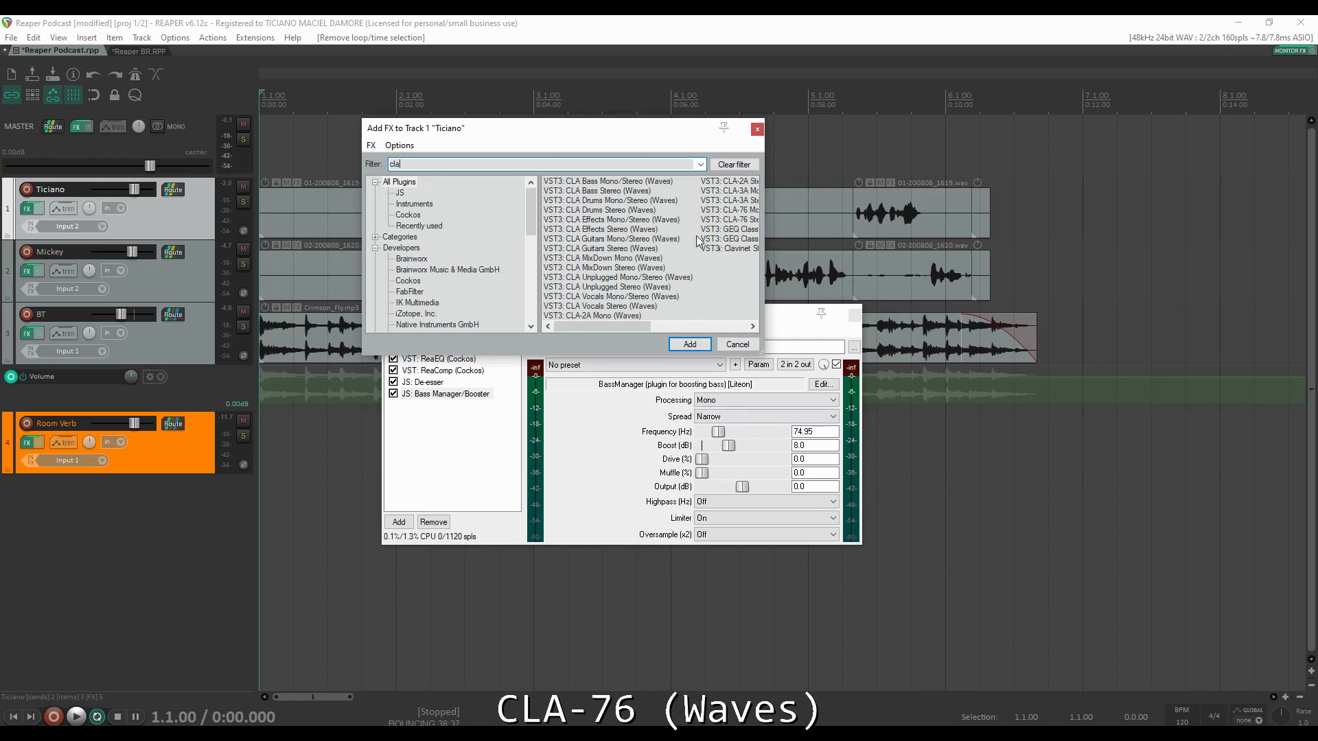
pyautogui.click(724, 213)
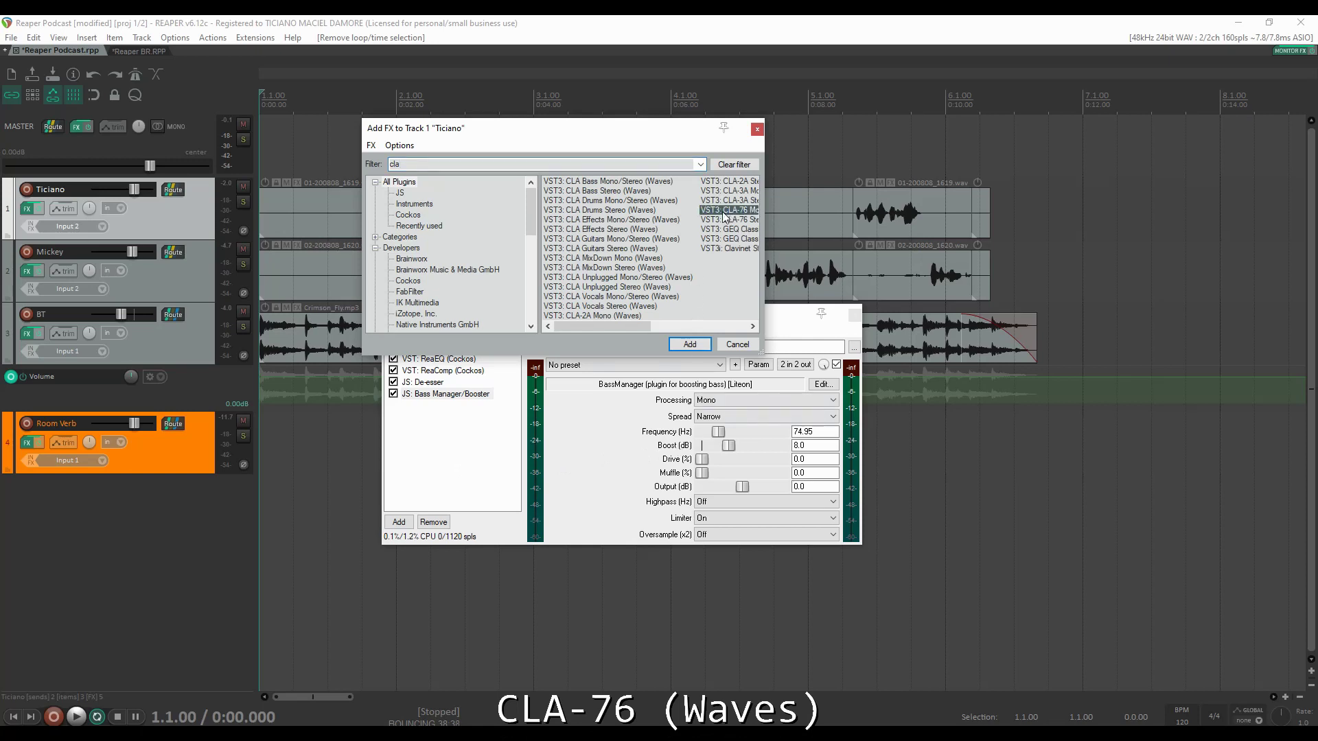
pyautogui.click(688, 344)
pyautogui.moveTo(453, 410); pyautogui.dragTo(453, 394)
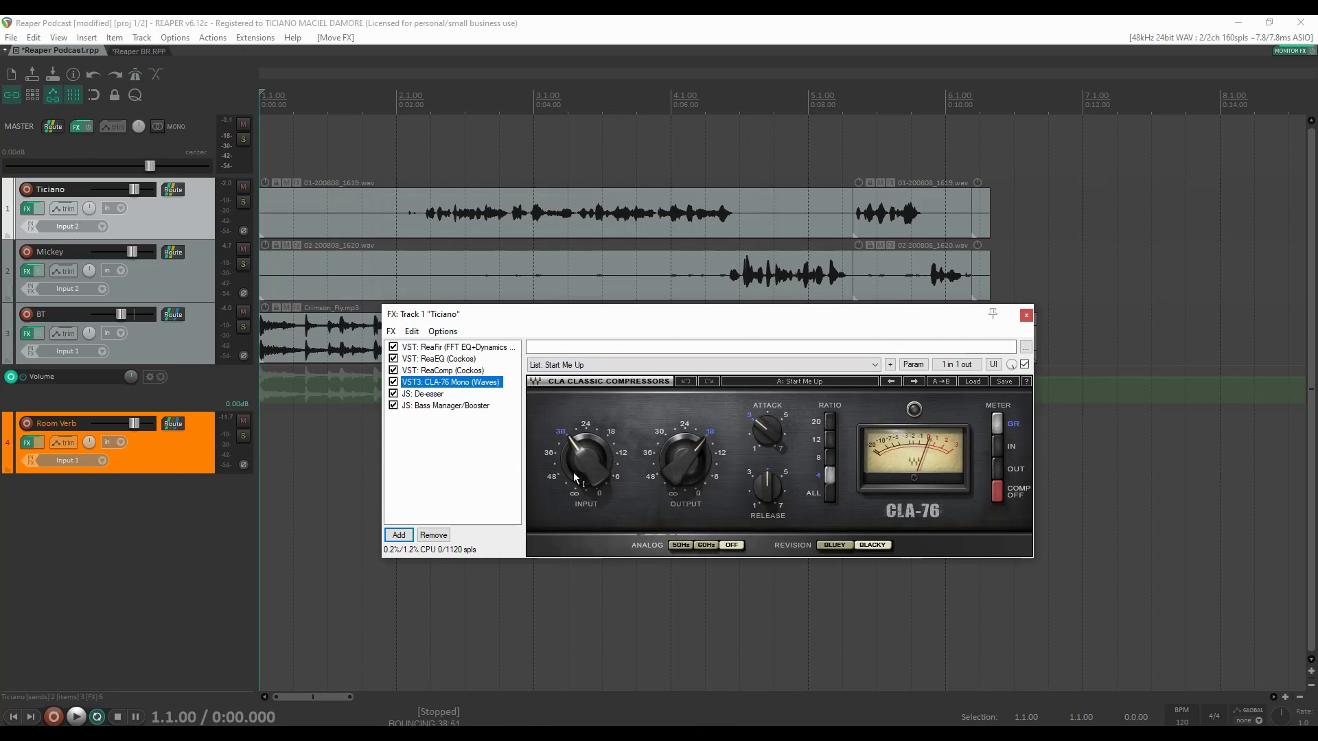
# Select the time range from 2.1.58 to 4.3.04 and play it, comparing the voice with the CLA-76 bypassed and enabled.
pyautogui.moveTo(580, 485)
pyautogui.moveTo(418, 124); pyautogui.dragTo(740, 118)
pyautogui.press('space')
pyautogui.click(394, 382)
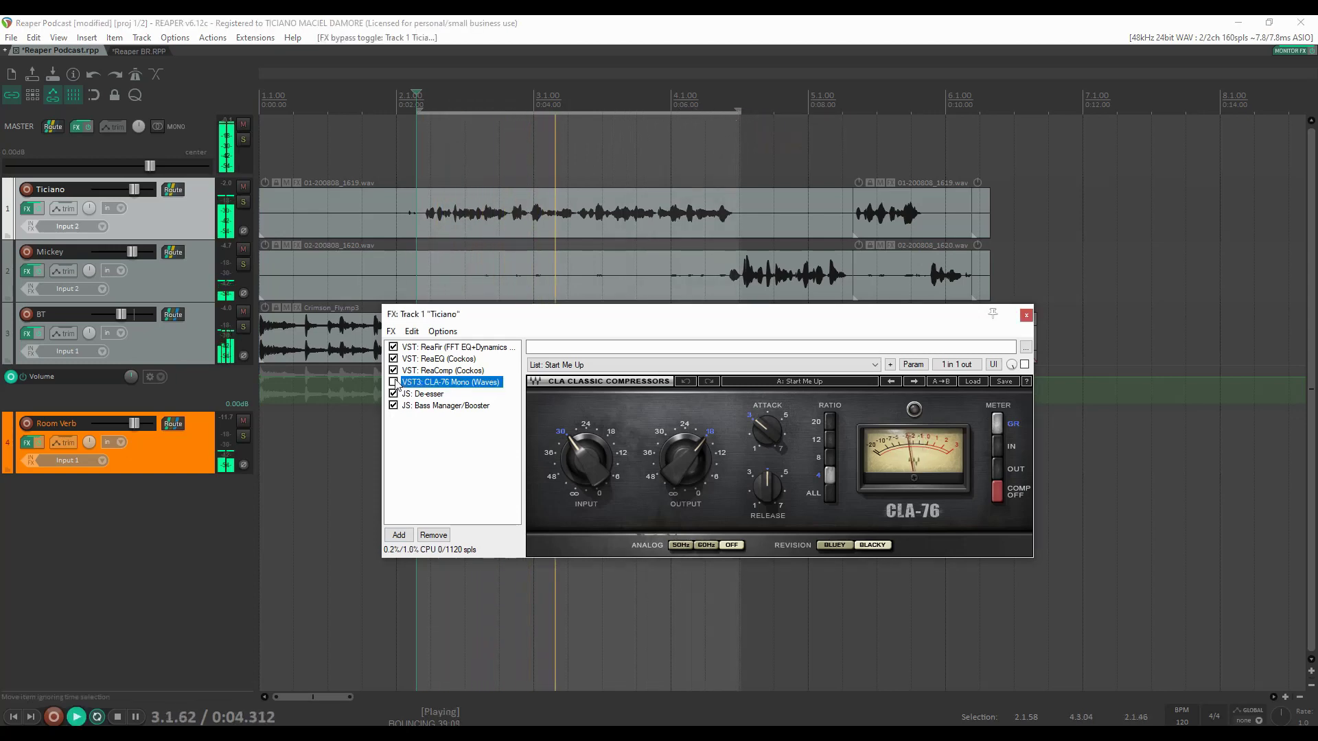
pyautogui.click(394, 382)
# Raise the CLA-76 input slightly to between the 30 and 24 marks, check the effect against bypass and stop playback.
pyautogui.moveTo(582, 459); pyautogui.dragTo(582, 449)
pyautogui.click(397, 383)
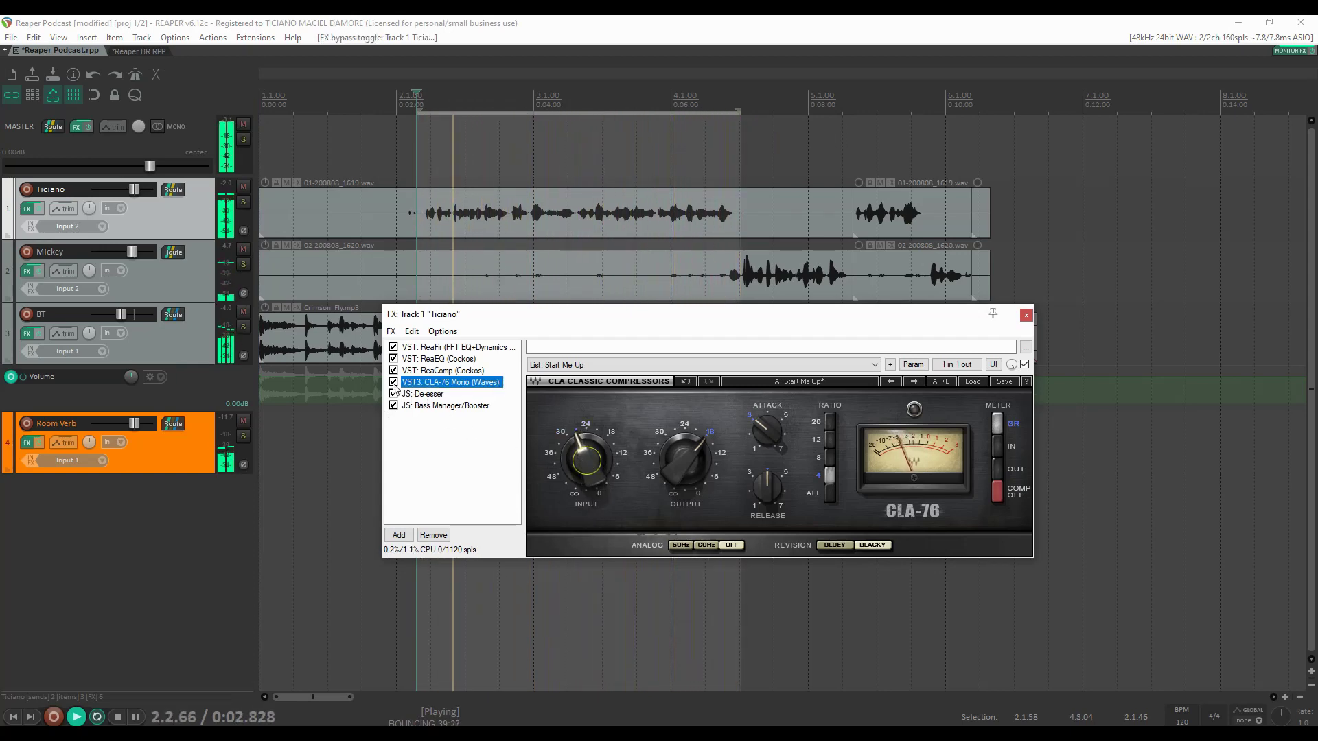
pyautogui.press('space')
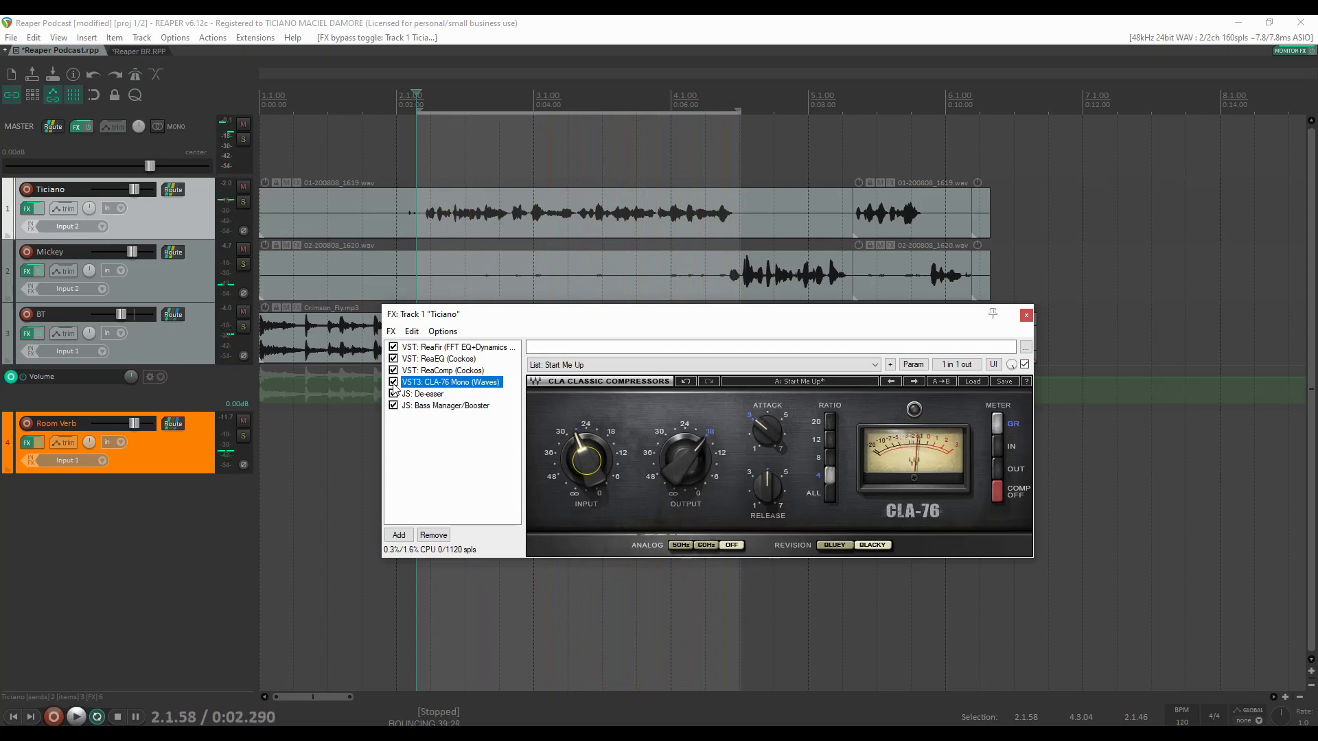